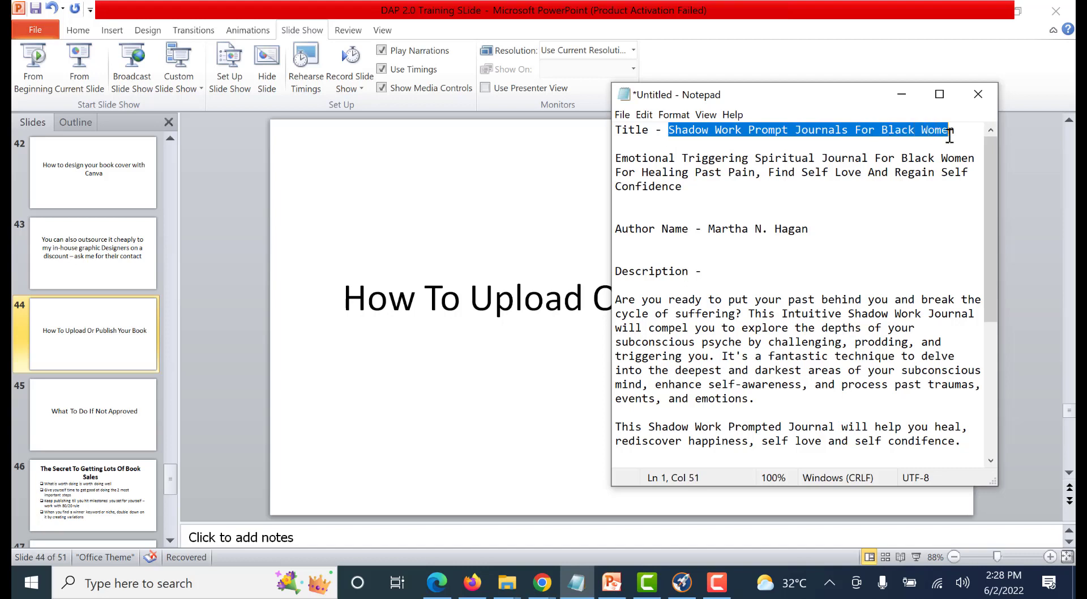
Add the label "Subtitle -" in front of the "Emotional Triggering Spiritual Journal" paragraph in the Notepad book details
left_click(954, 143)
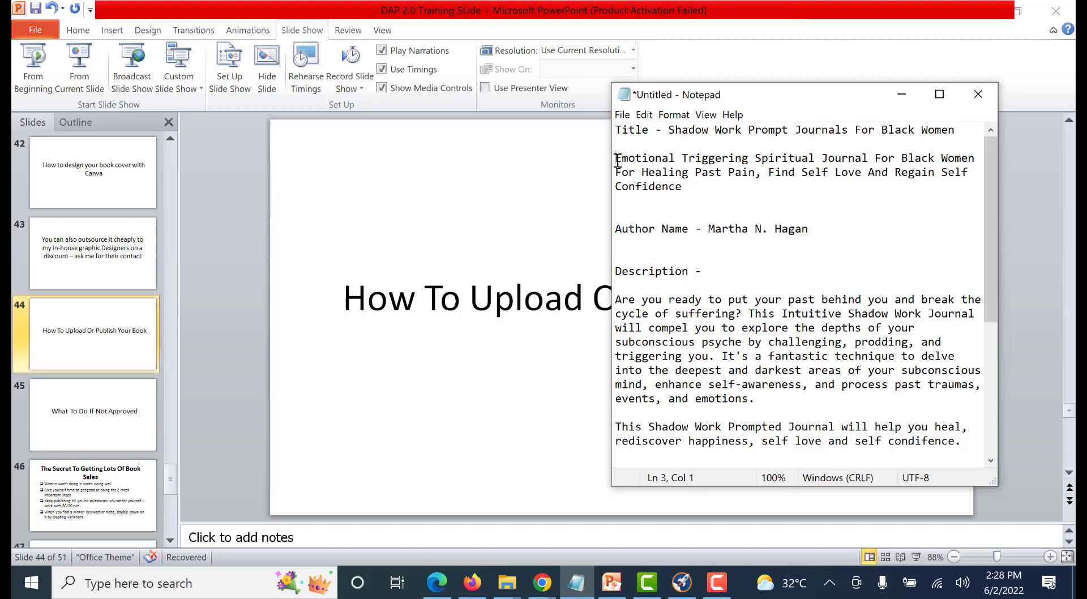
type("Subti")
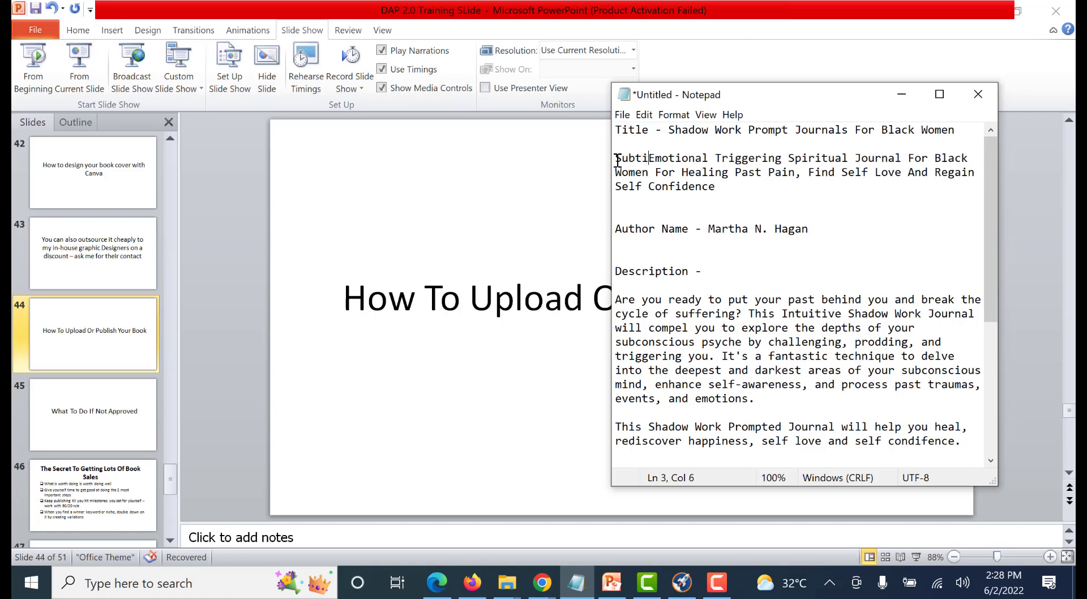
type("tle  -")
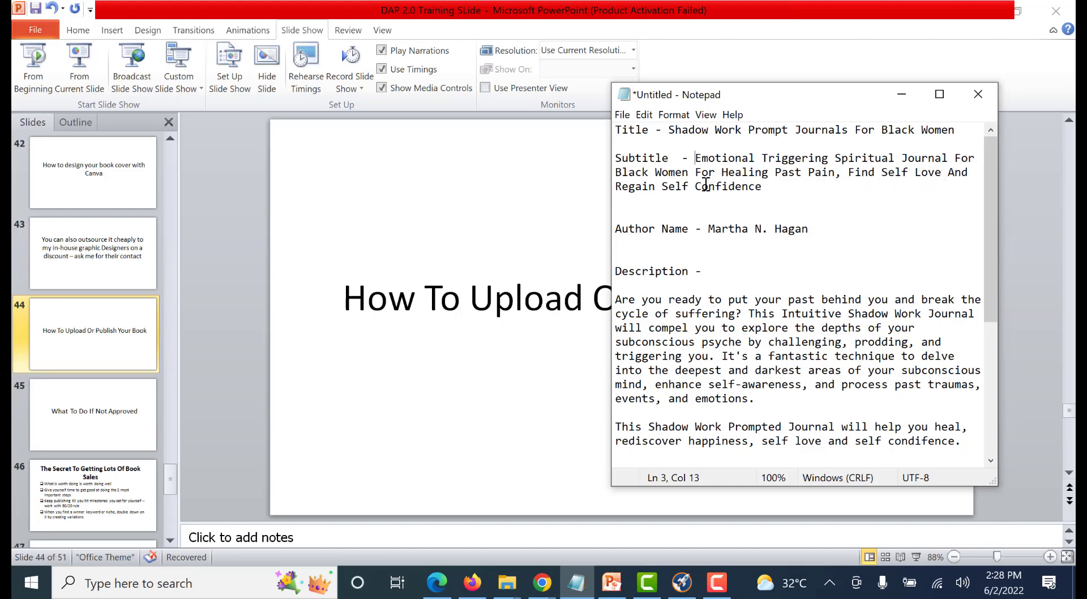
left_click(763, 187)
scroll(731, 266, "down", 6)
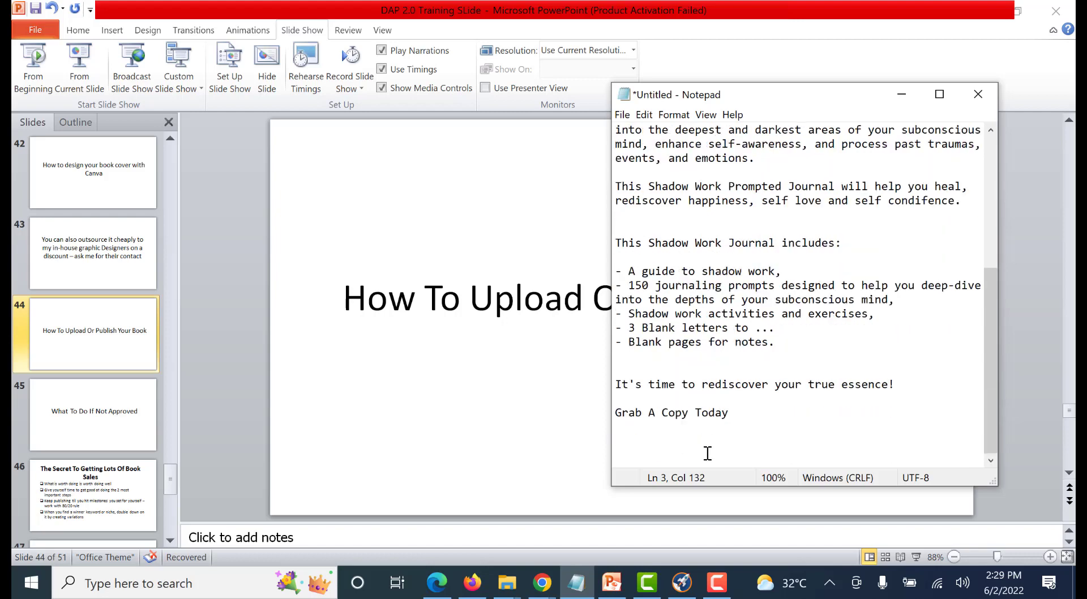
left_click(637, 435)
scroll(680, 272, "up", 6)
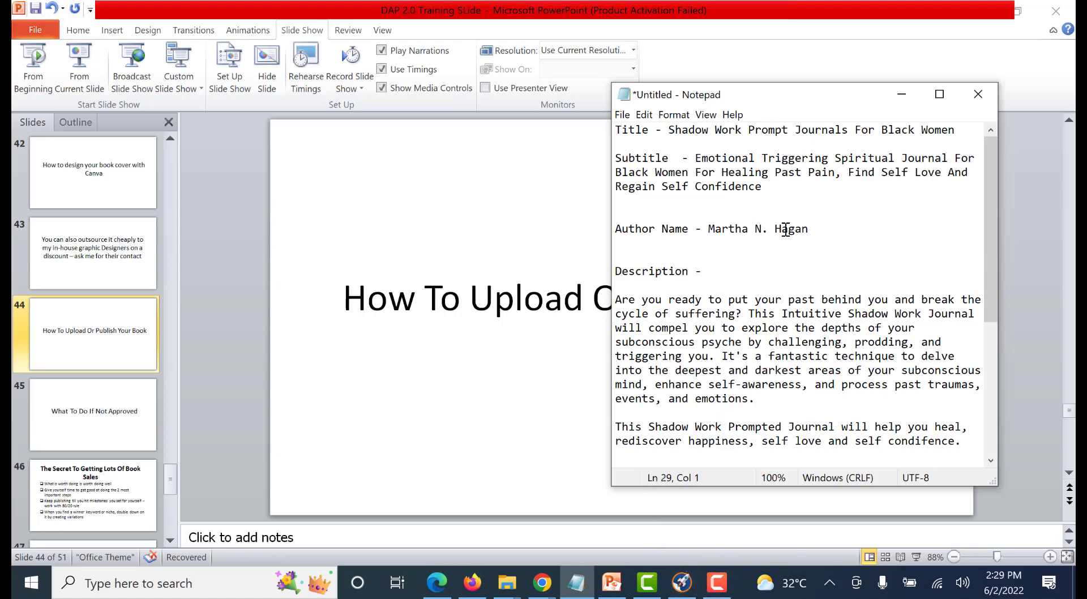
Switch to Publisher Rocket and sort the "shadow work" keyword results by ascending Competitive Score
left_click(682, 582)
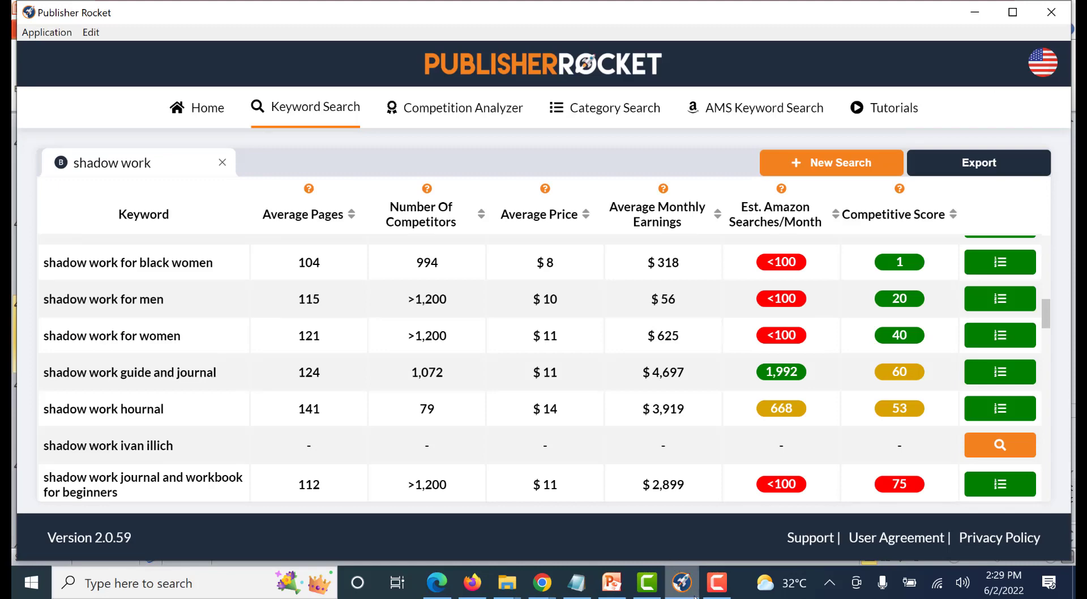
scroll(650, 367, "up", 10)
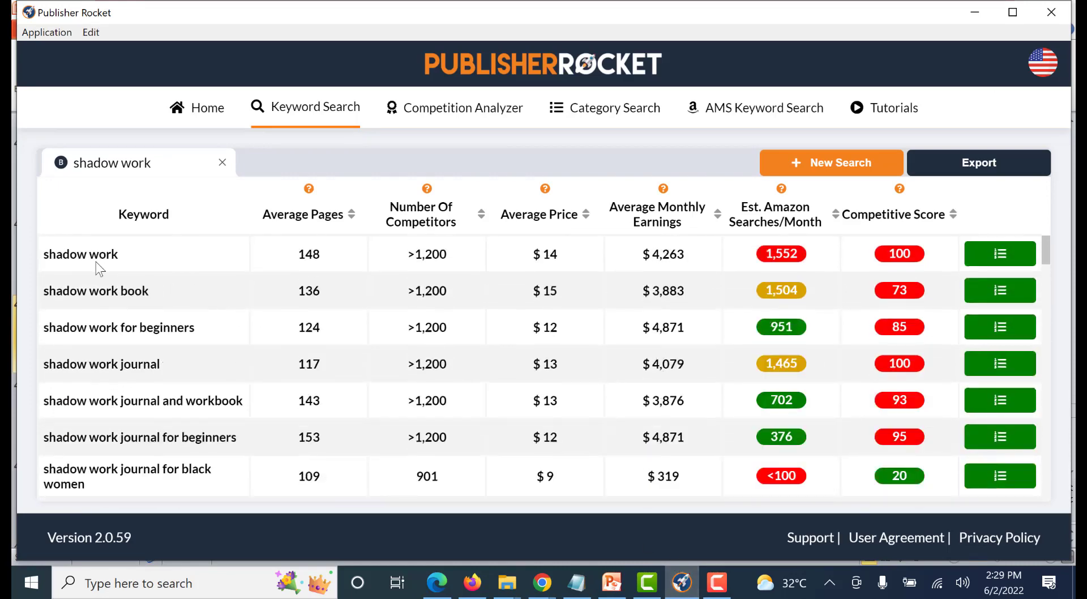
left_click(954, 221)
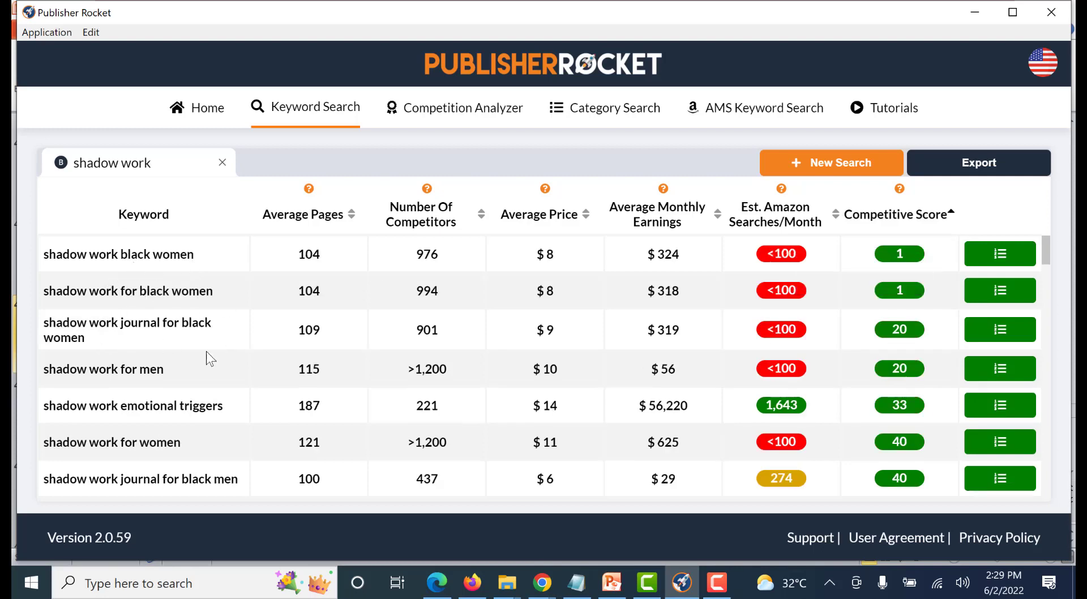
Examine the earnings, monthly searches, number of competitors and average pages for the keyword "shadow work emotional triggers"
scroll(206, 354, "down", 2)
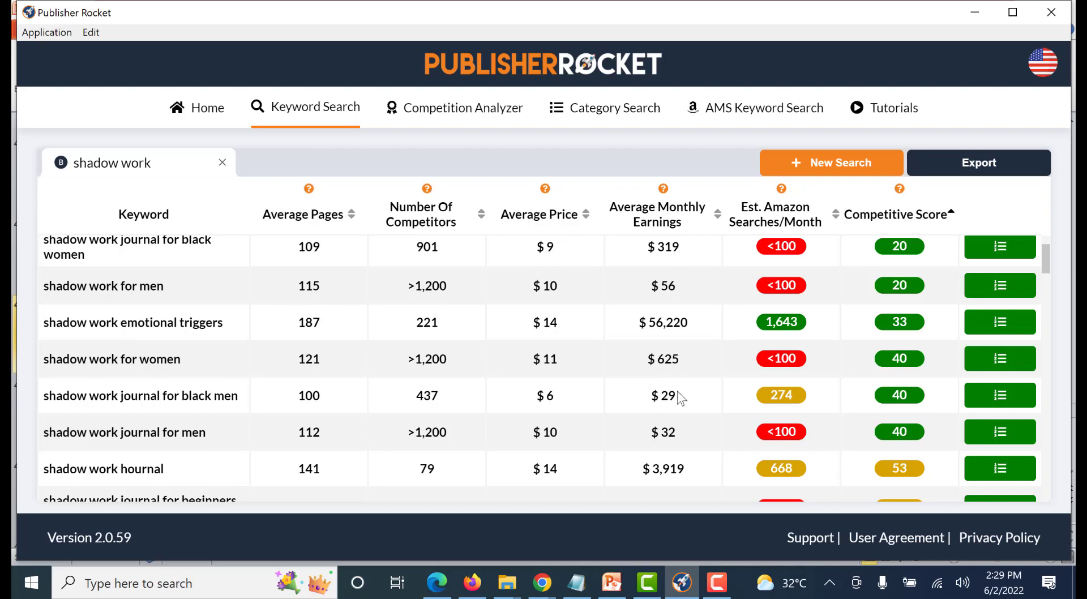
left_click_drag(682, 397, 650, 396)
left_click_drag(223, 322, 132, 323)
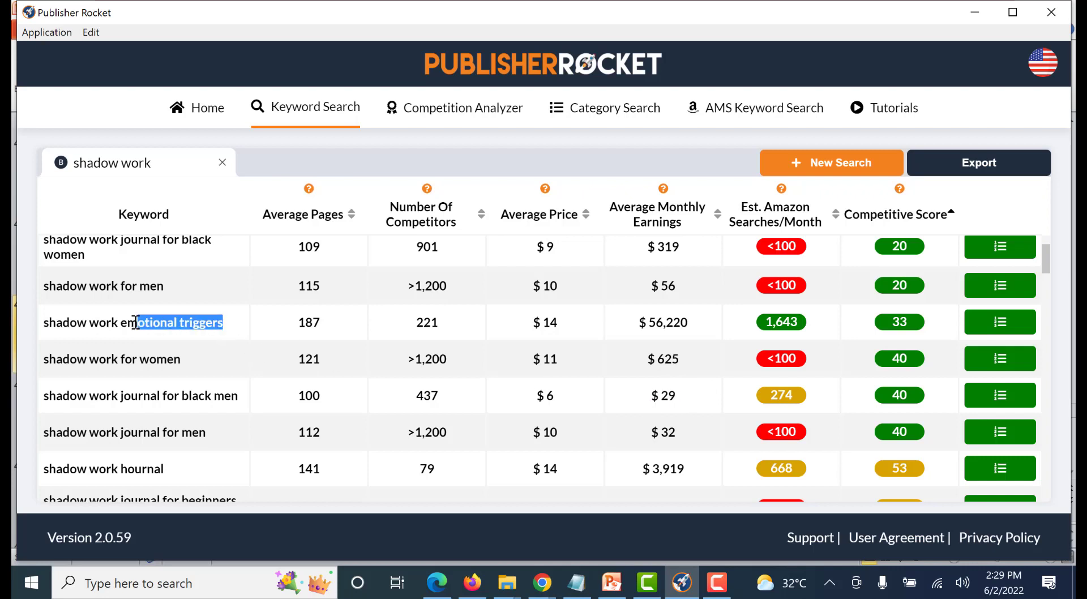
left_click_drag(692, 322, 622, 327)
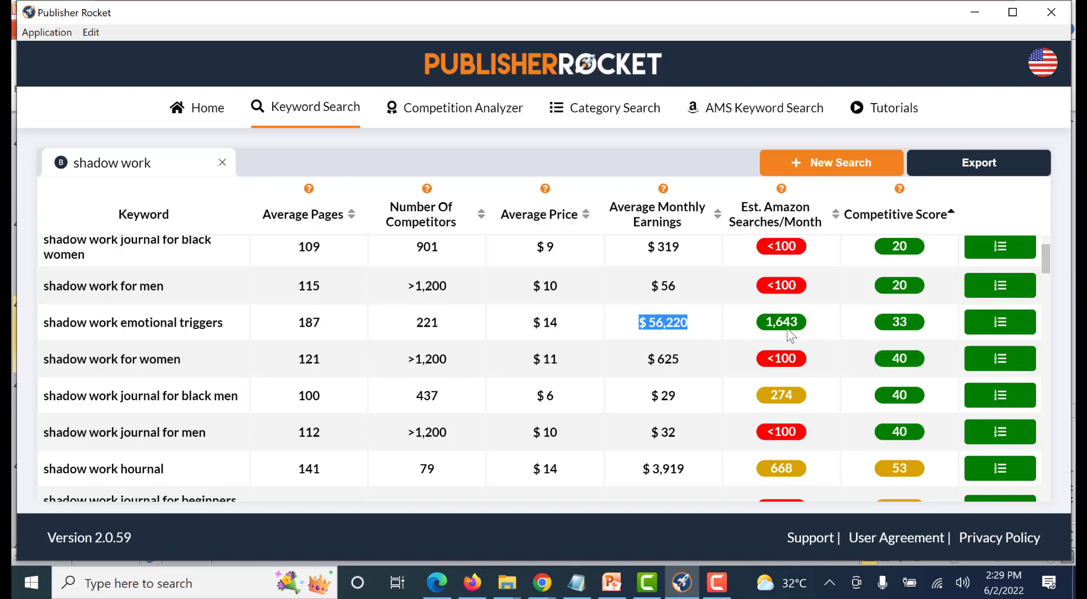
mouse_move(782, 324)
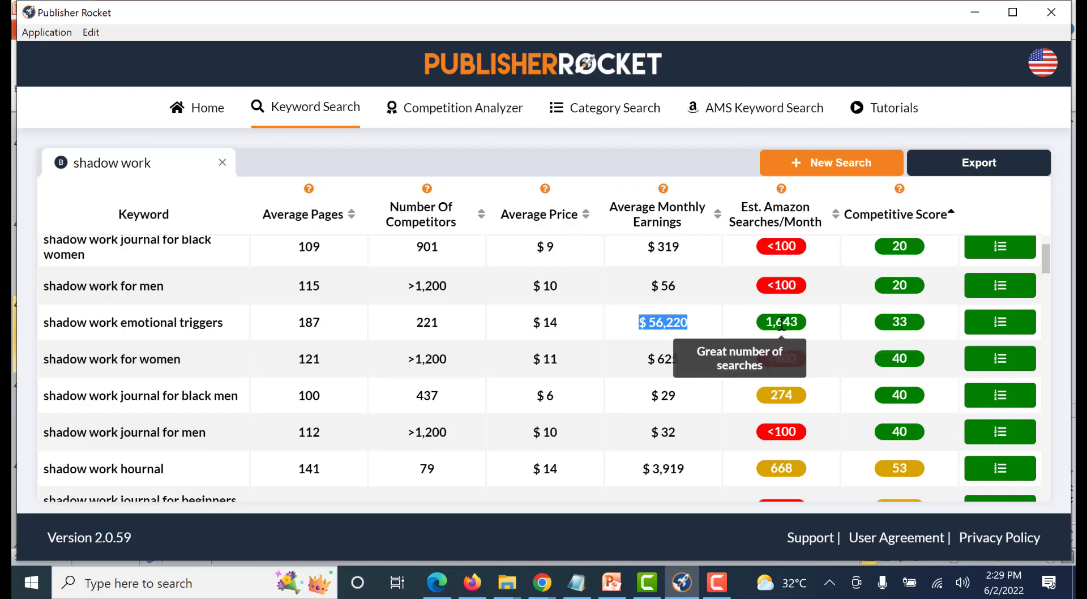
left_click_drag(436, 323, 403, 330)
left_click(420, 324)
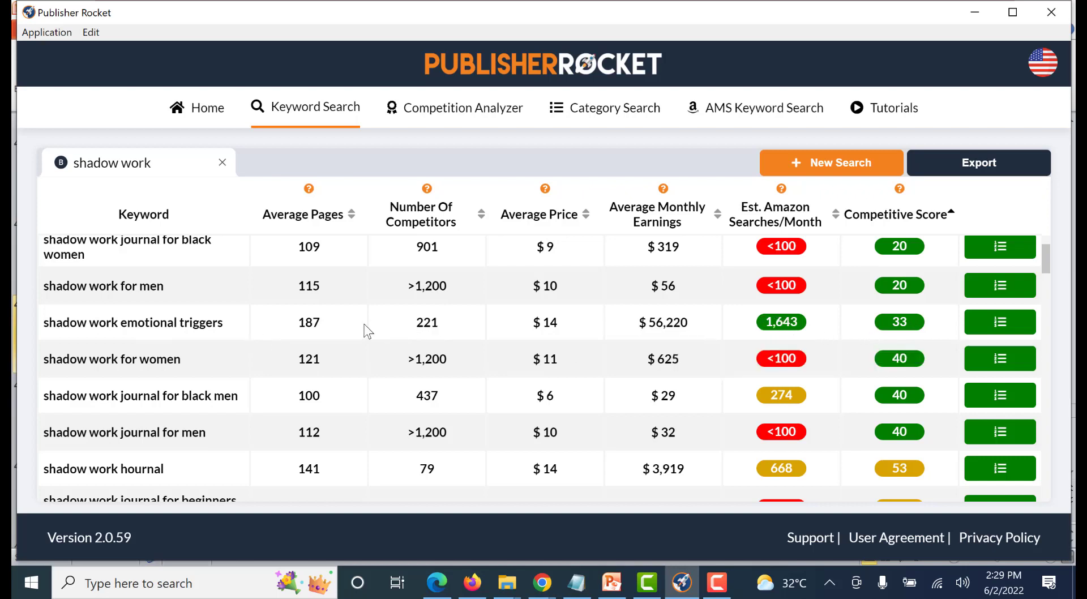
left_click_drag(324, 323, 298, 321)
left_click(184, 322)
triple_click(184, 322)
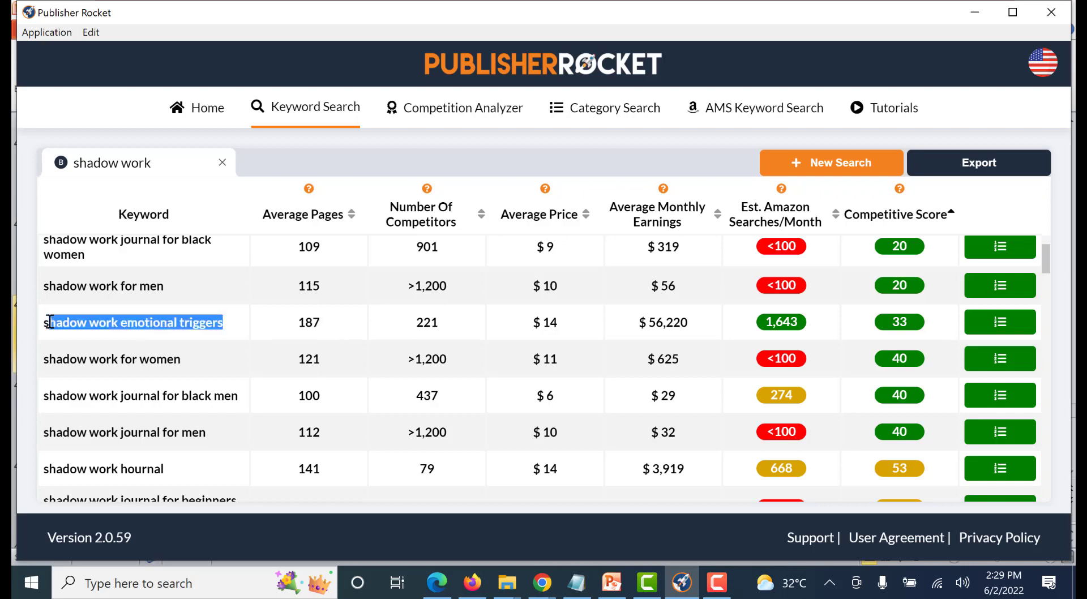
Examine the competitors, searches and competitive score of "shadow work black women" and "shadow work for black women"
scroll(141, 361, "up", 2)
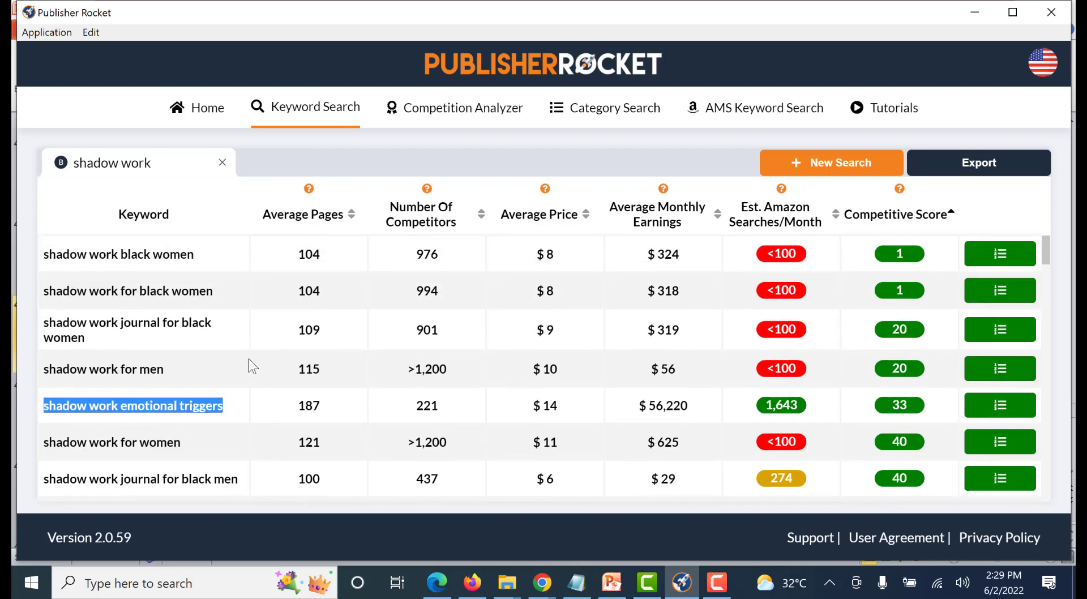
left_click(194, 255)
left_click_drag(194, 255, 37, 253)
left_click(445, 256)
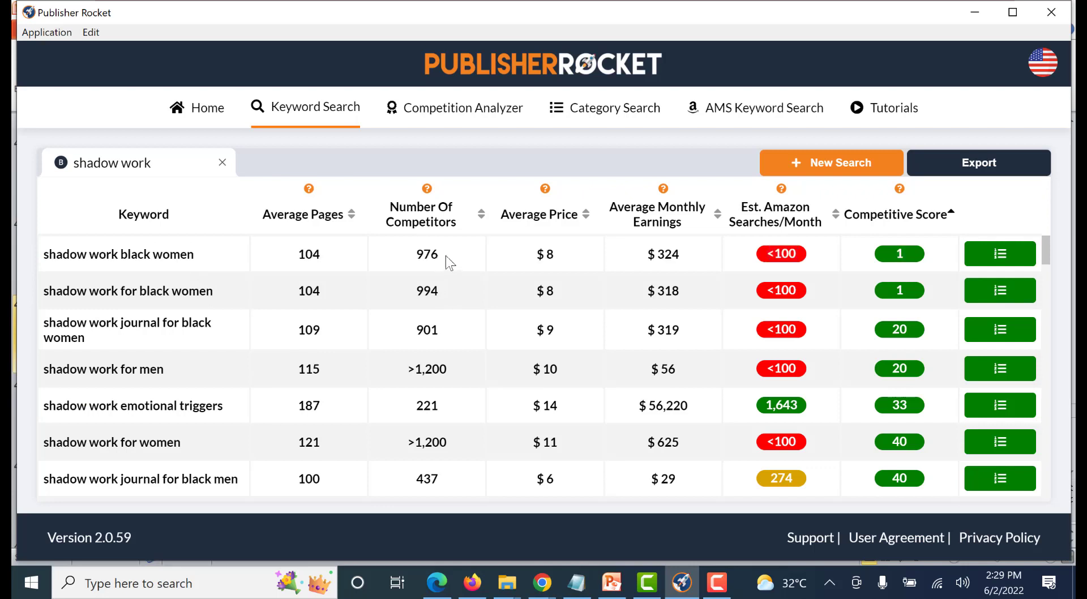
mouse_move(762, 252)
mouse_move(883, 261)
scroll(204, 471, "down", 3)
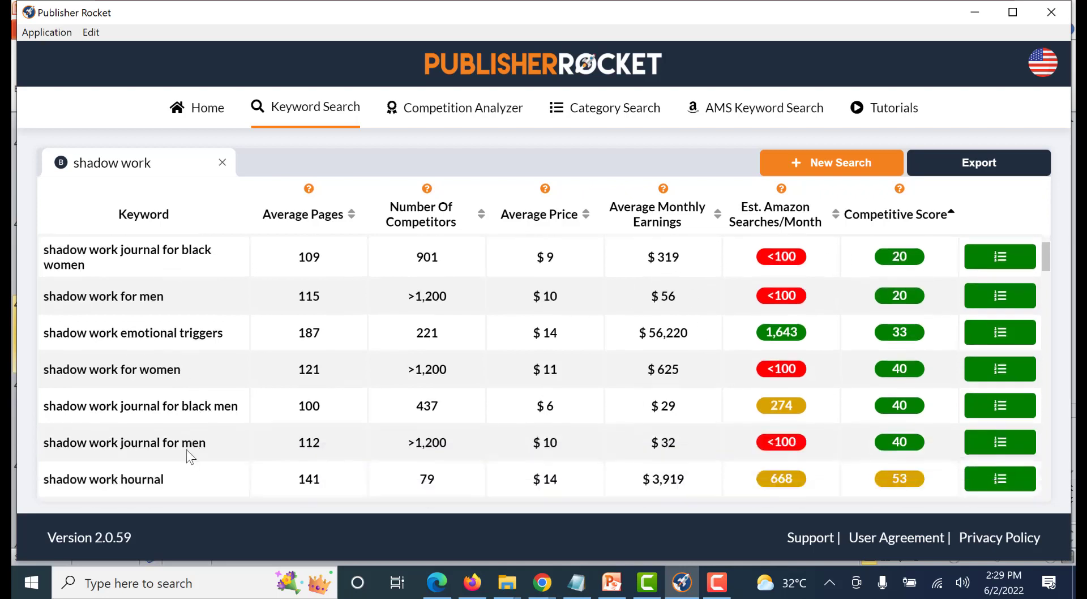
scroll(208, 417, "up", 3)
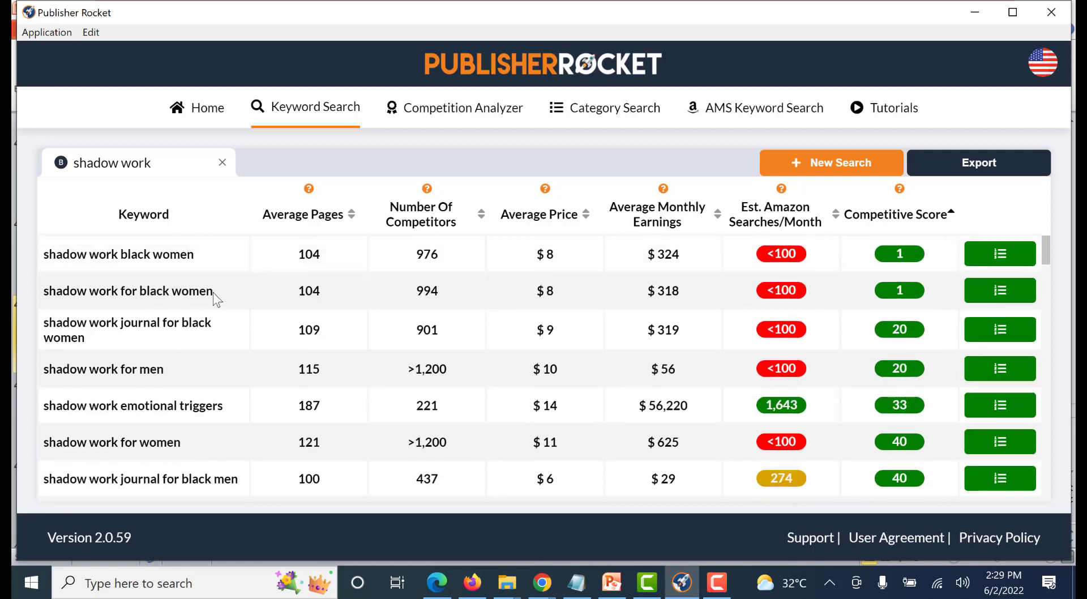
left_click_drag(212, 292, 46, 289)
left_click(442, 274)
scroll(682, 317, "down", 2)
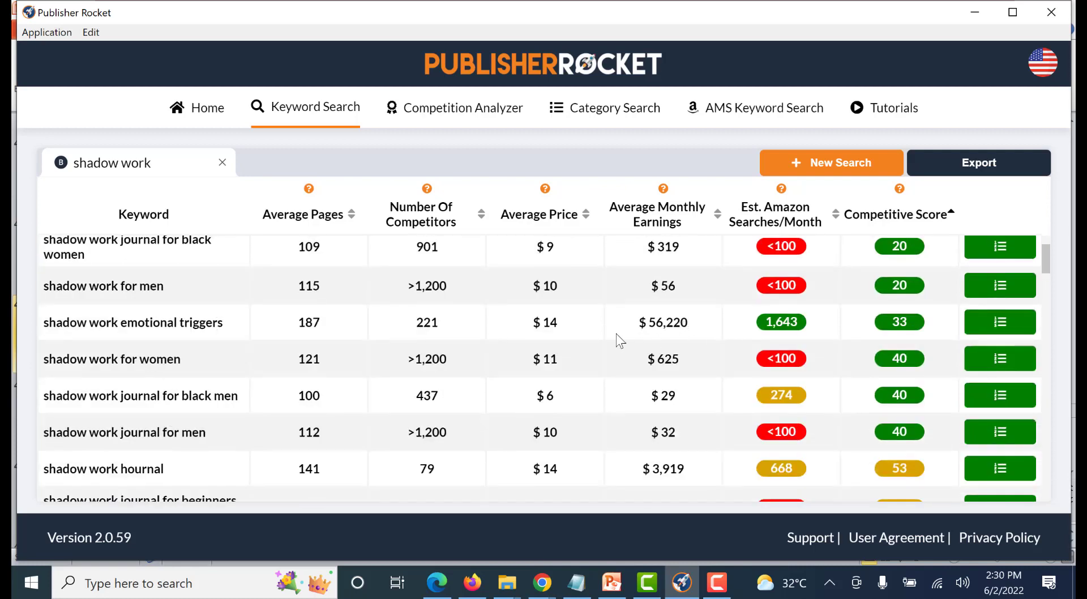
Open the competition analysis for "shadow work emotional triggers" and review the competing books' titles, subtitles and monthly sales
left_click_drag(220, 323, 61, 321)
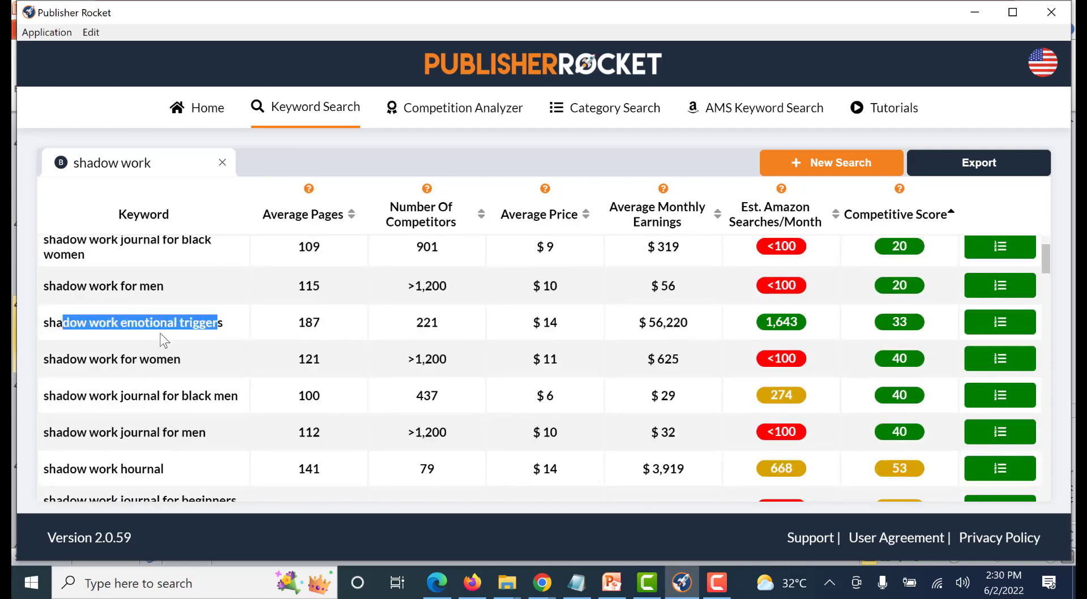
left_click(164, 337)
scroll(636, 400, "up", 2)
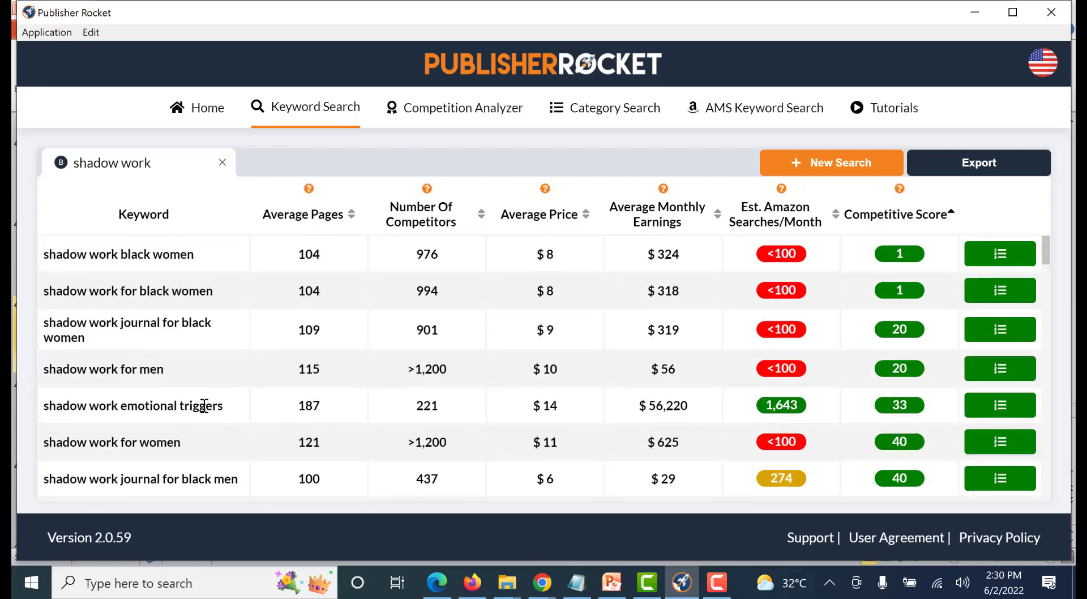
left_click(1000, 405)
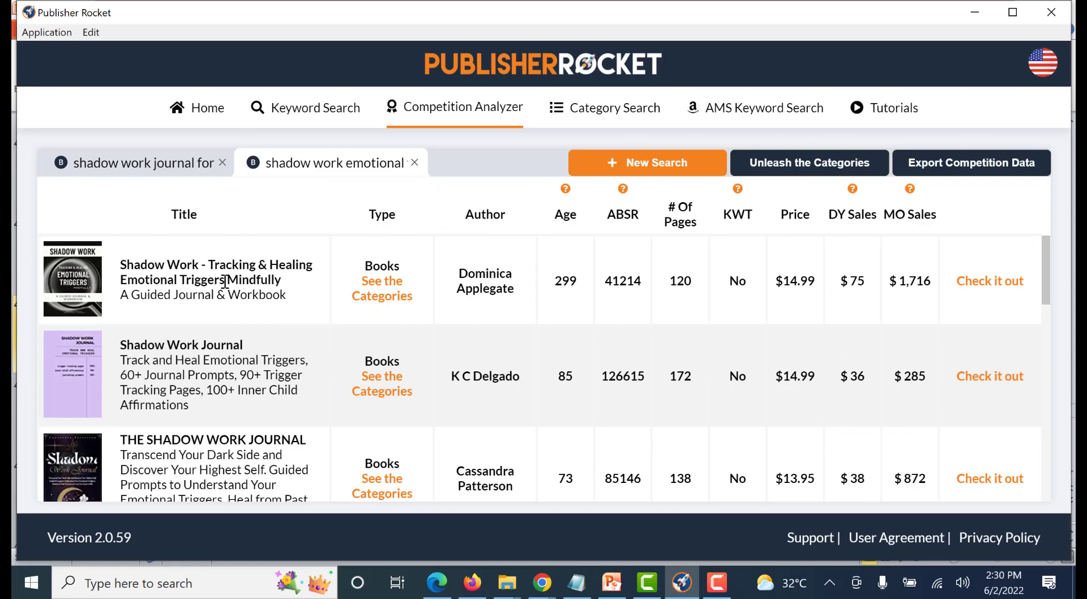
scroll(812, 364, "down", 5)
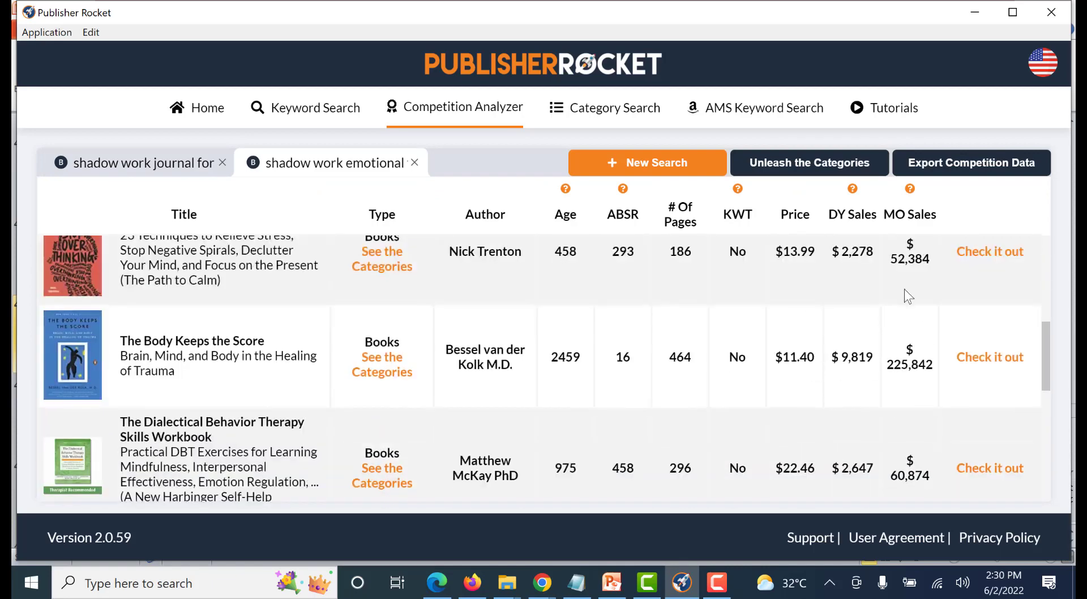
scroll(250, 333, "up", 1)
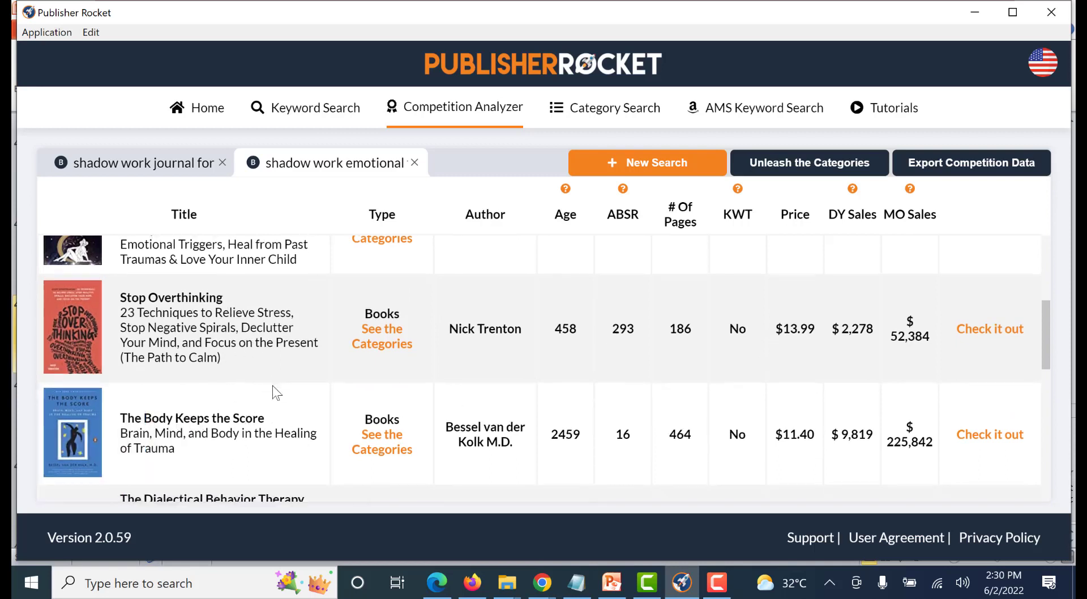
scroll(274, 390, "down", 2)
scroll(274, 390, "down", 1)
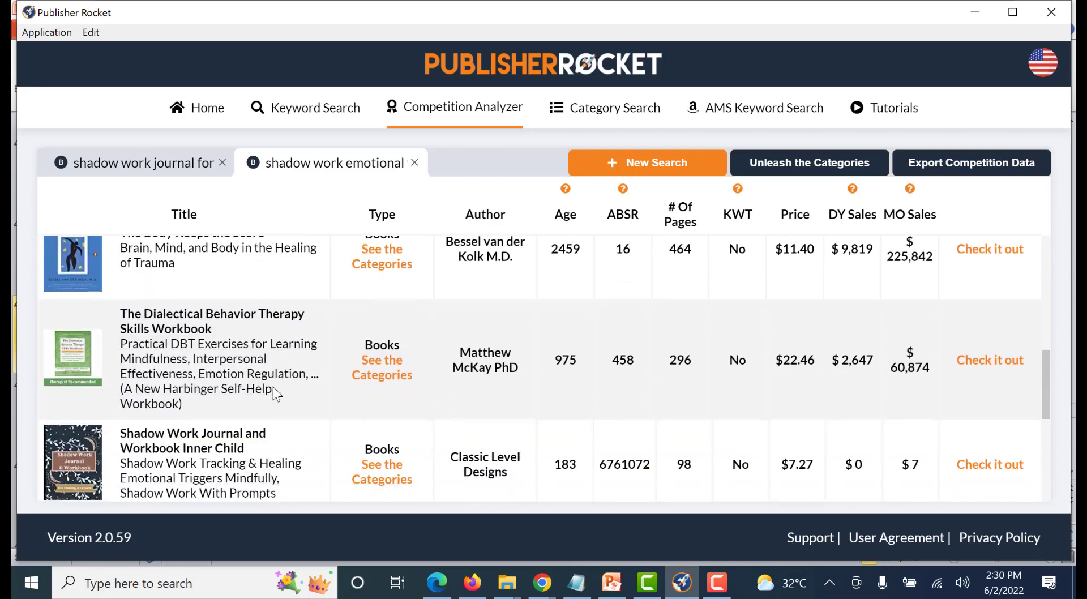
scroll(275, 391, "down", 1)
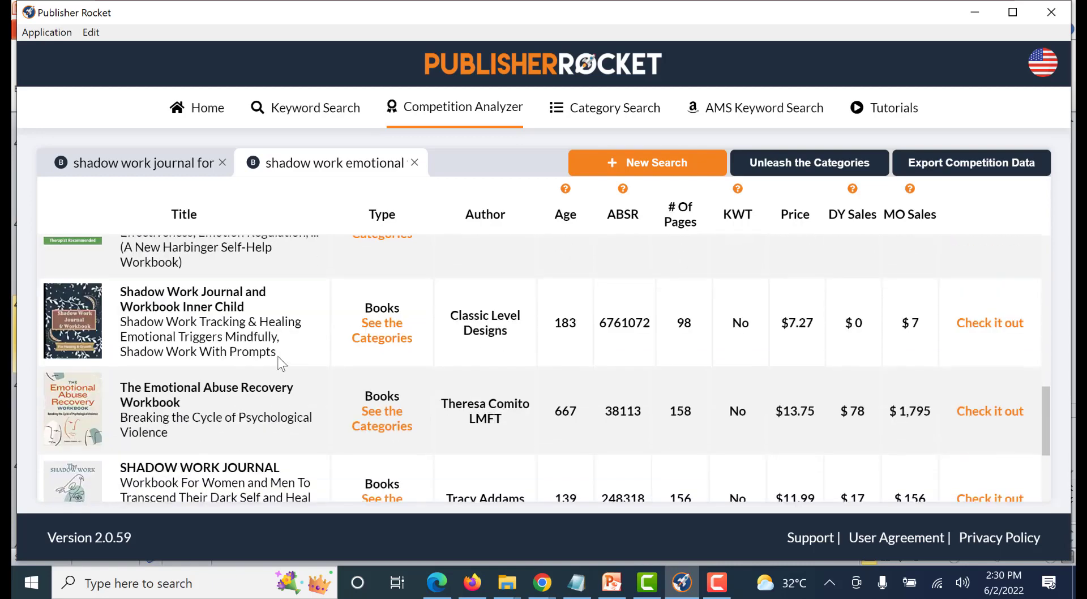
scroll(259, 403, "down", 1)
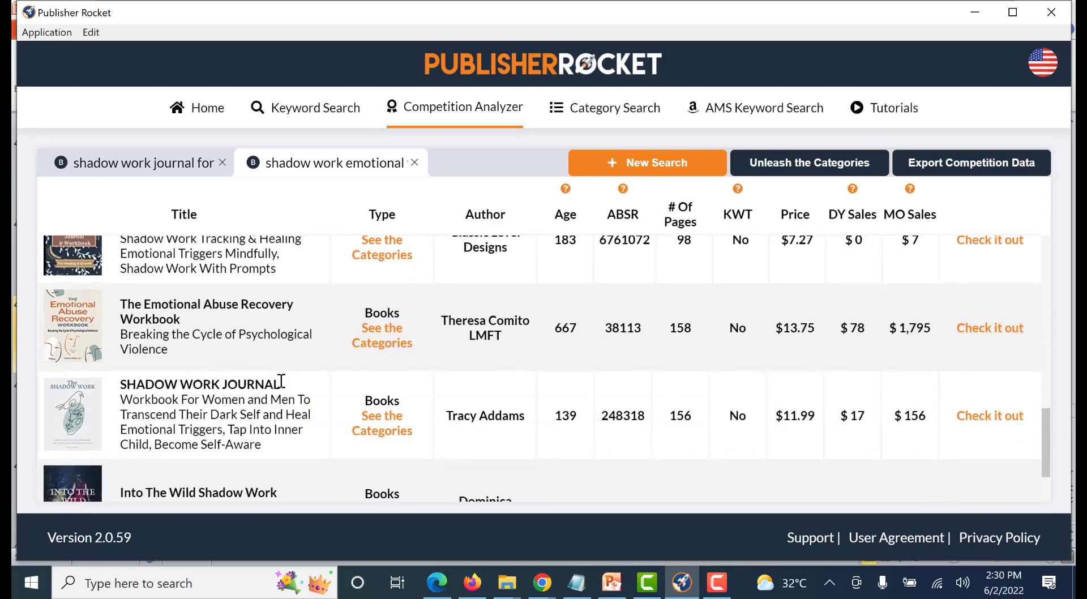
scroll(290, 352, "down", 1)
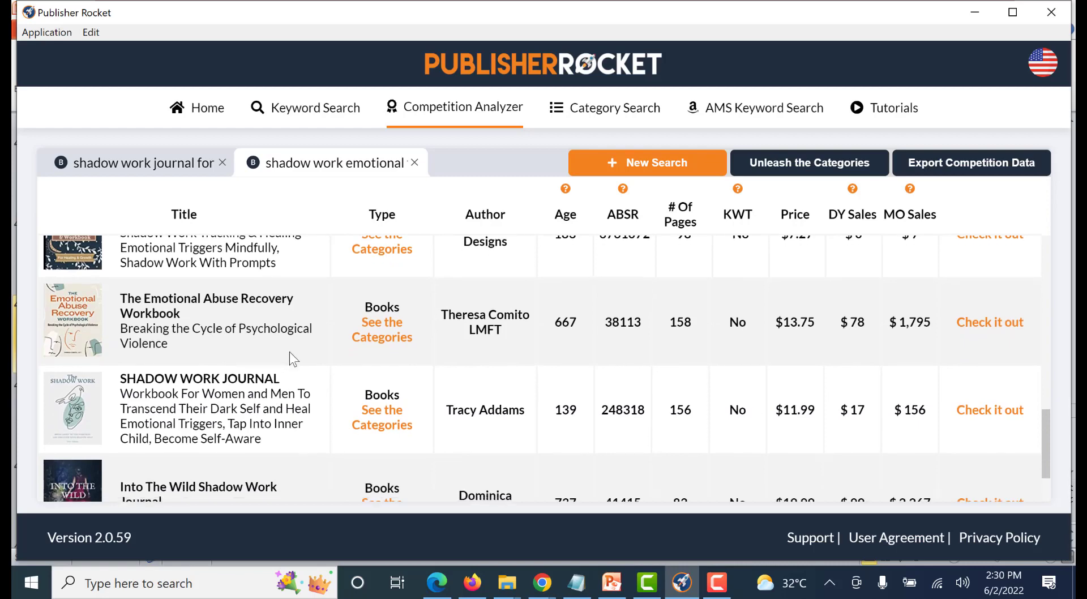
scroll(303, 371, "up", 10)
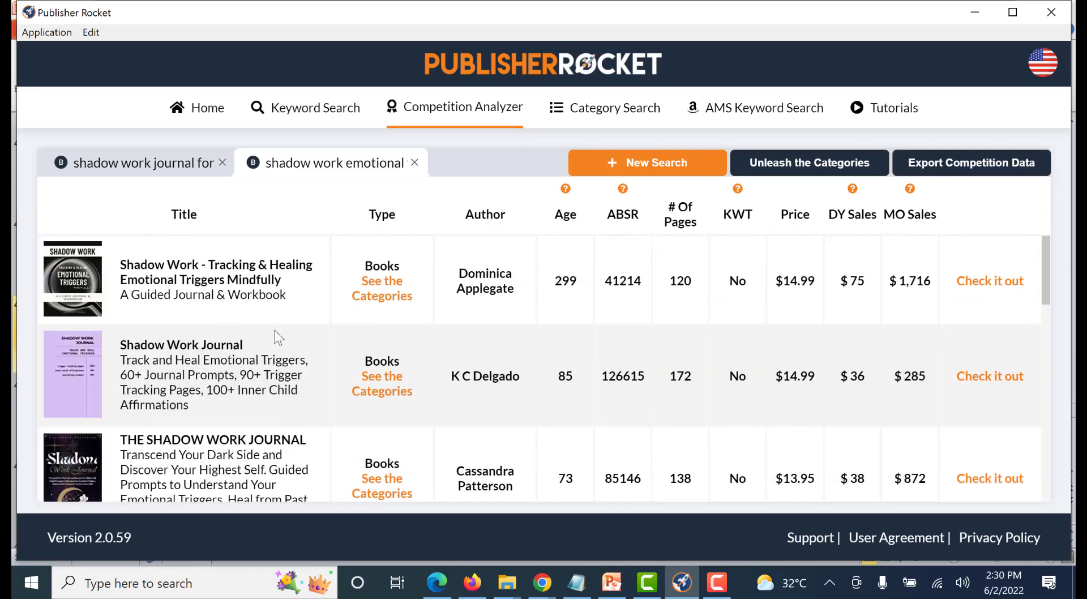
Return to the "shadow work" keyword results and compare the competition levels of the keywords from low to very competitive
left_click(305, 119)
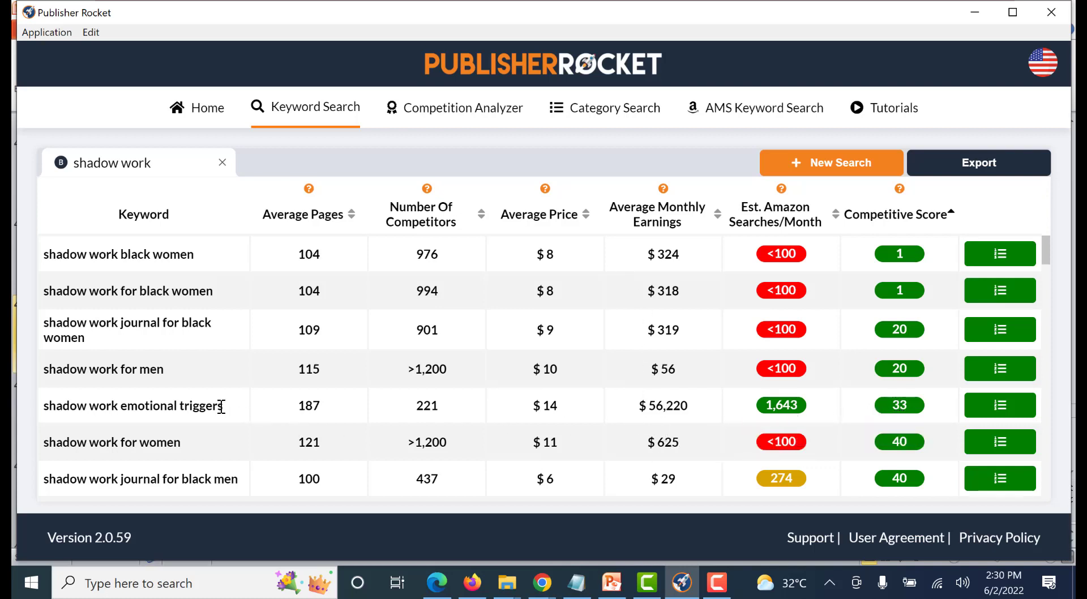
left_click_drag(221, 406, 54, 406)
left_click(281, 406)
scroll(164, 431, "down", 2)
scroll(217, 420, "up", 2)
scroll(217, 419, "down", 4)
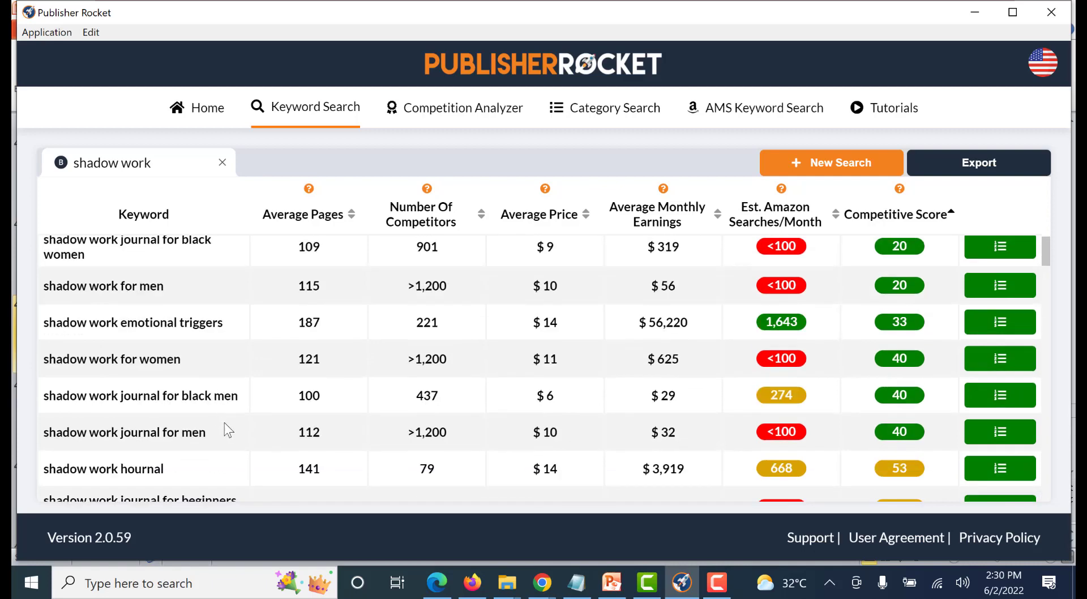
scroll(247, 419, "up", 4)
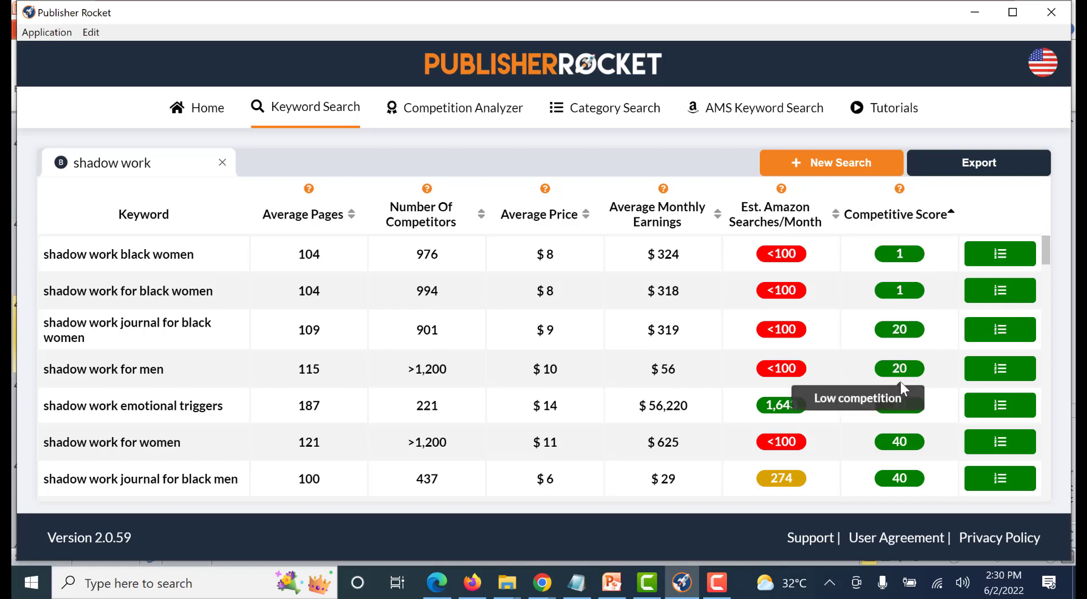
scroll(913, 403, "down", 6)
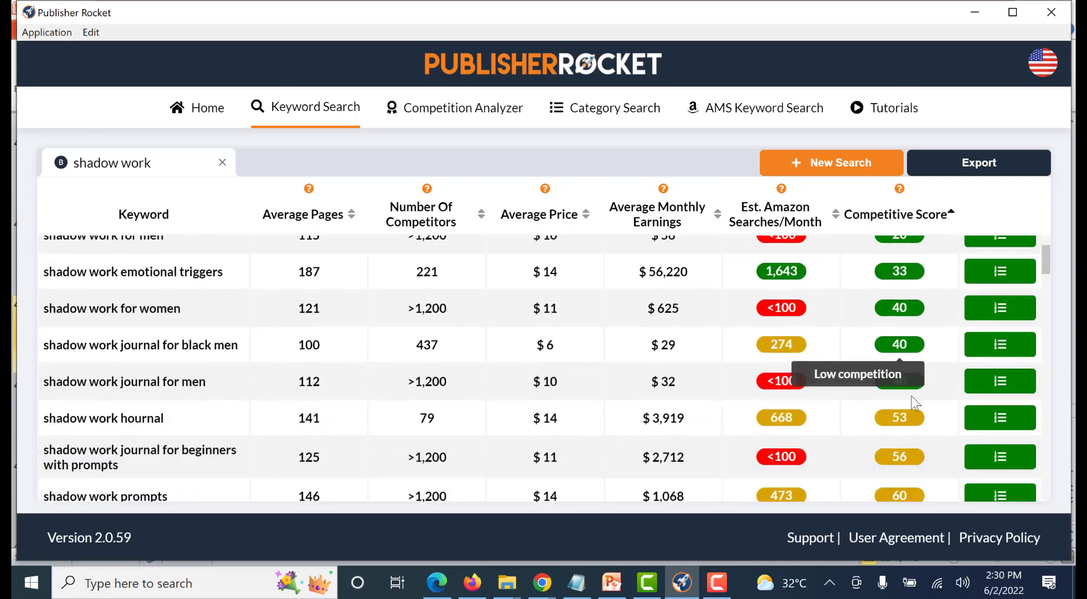
scroll(912, 403, "down", 2)
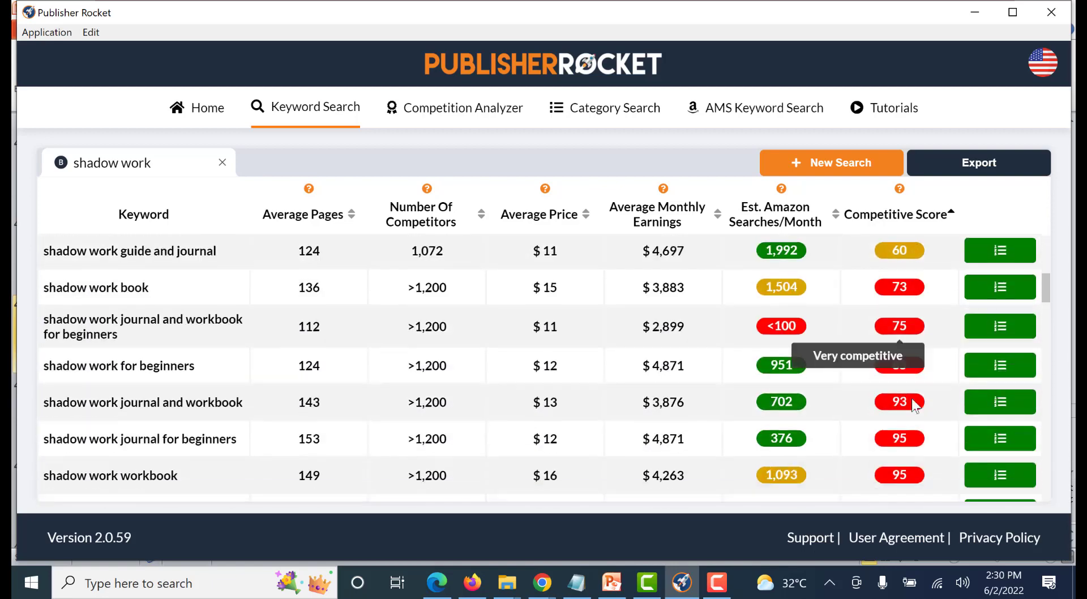
scroll(906, 408, "up", 10)
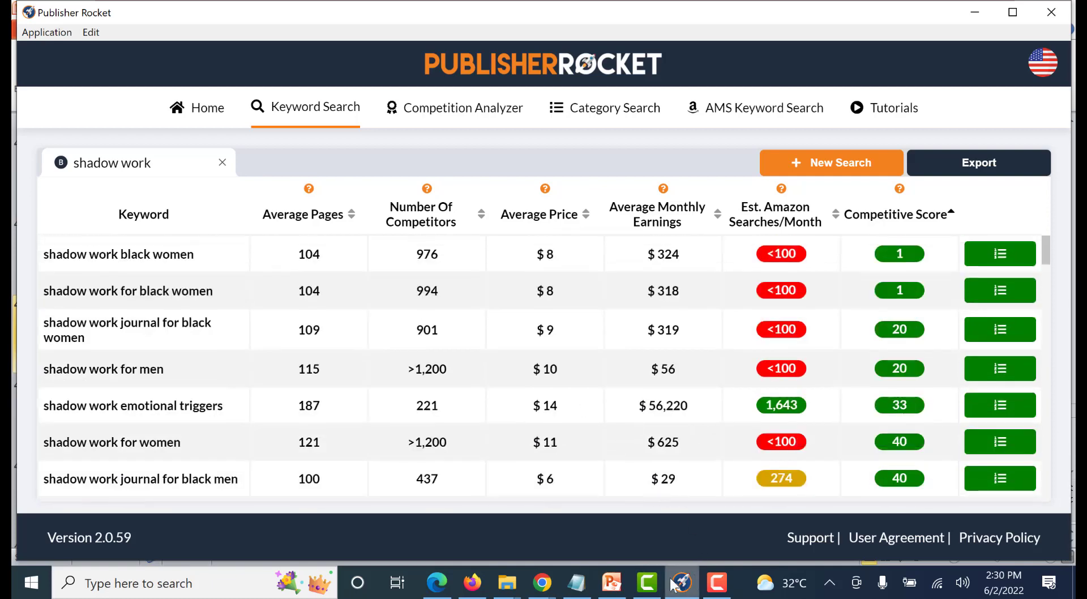
Switch to Notepad and review the drafted title and subtitle of the journal
left_click(589, 592)
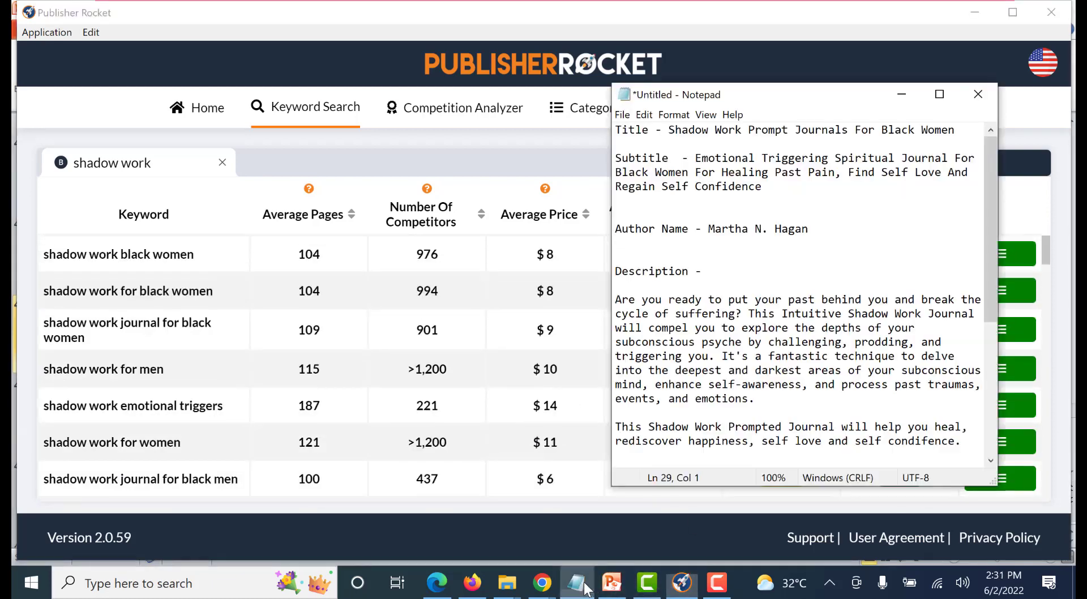
left_click(678, 134)
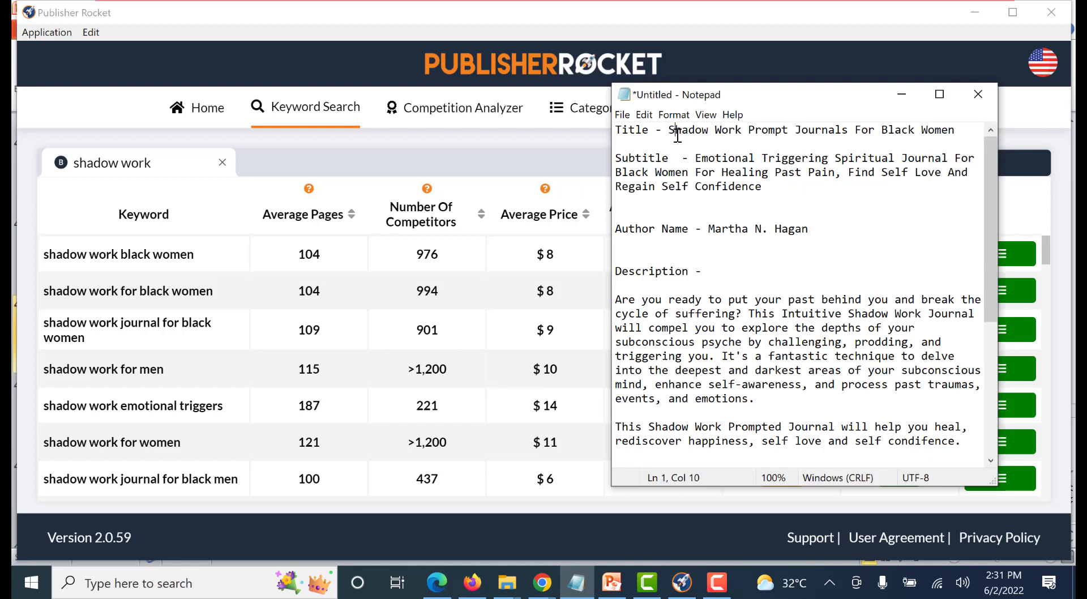
left_click(631, 159)
Check the generated pen name on the Fake Name Generator page against the author name in the Notepad notes
left_click(548, 582)
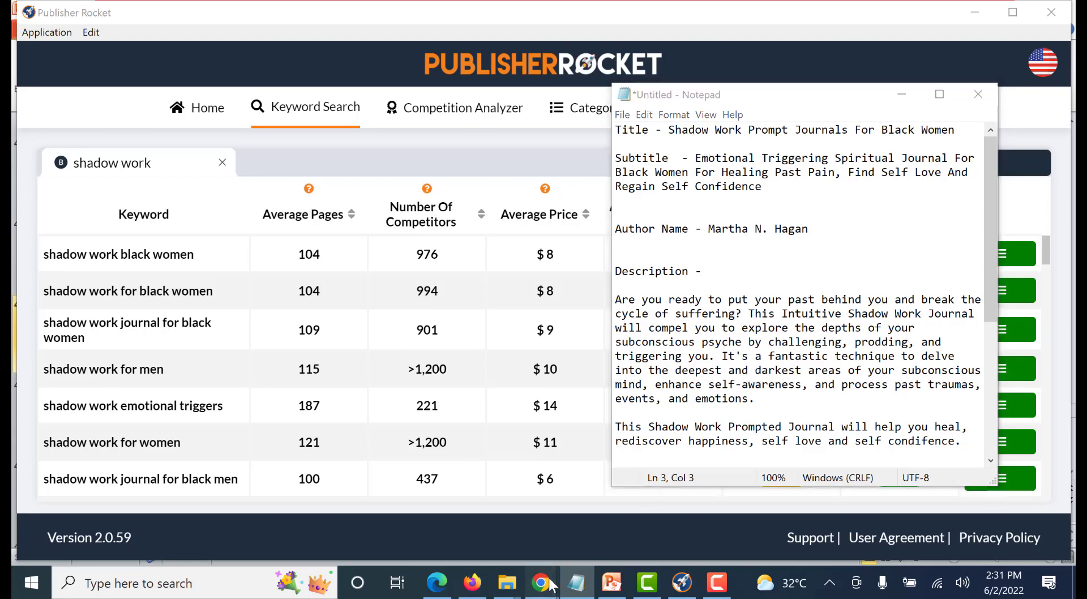
left_click(633, 510)
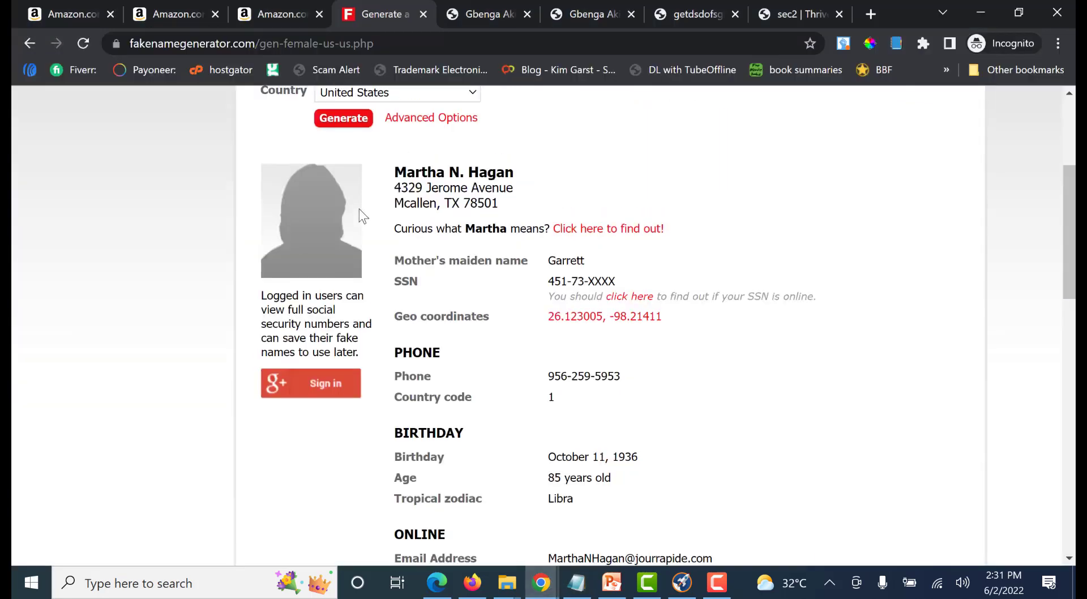
scroll(359, 209, "up", 4)
scroll(412, 168, "down", 4)
left_click_drag(404, 154, 524, 155)
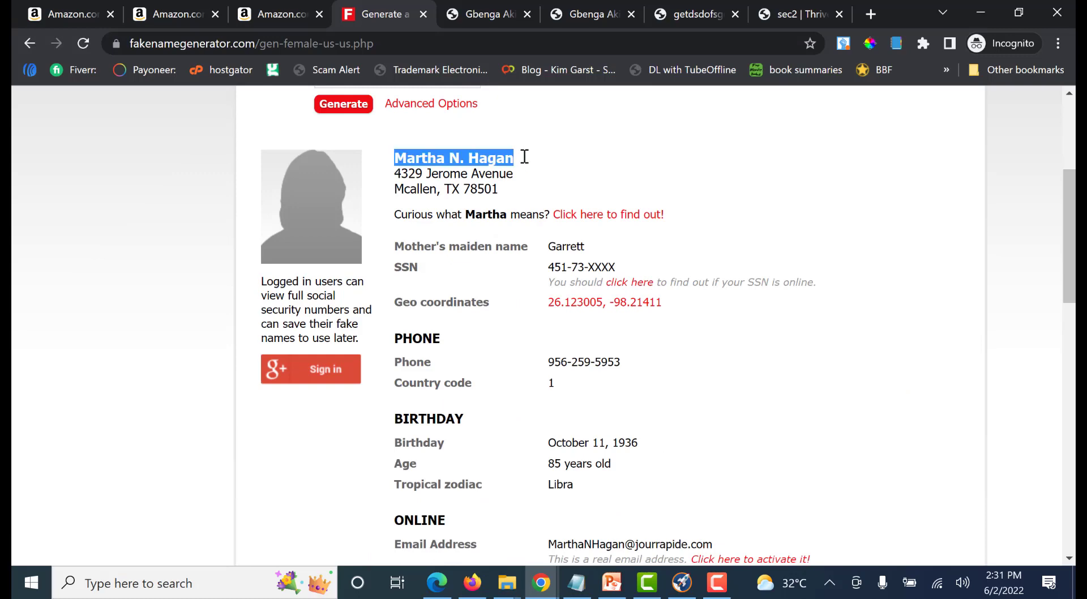
left_click(529, 162)
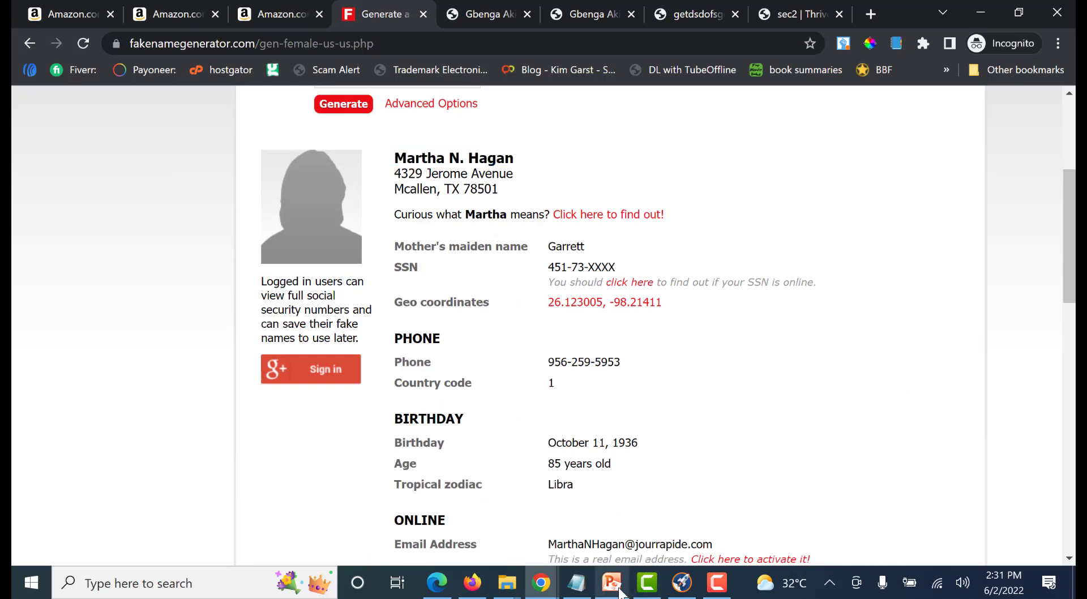
left_click(576, 584)
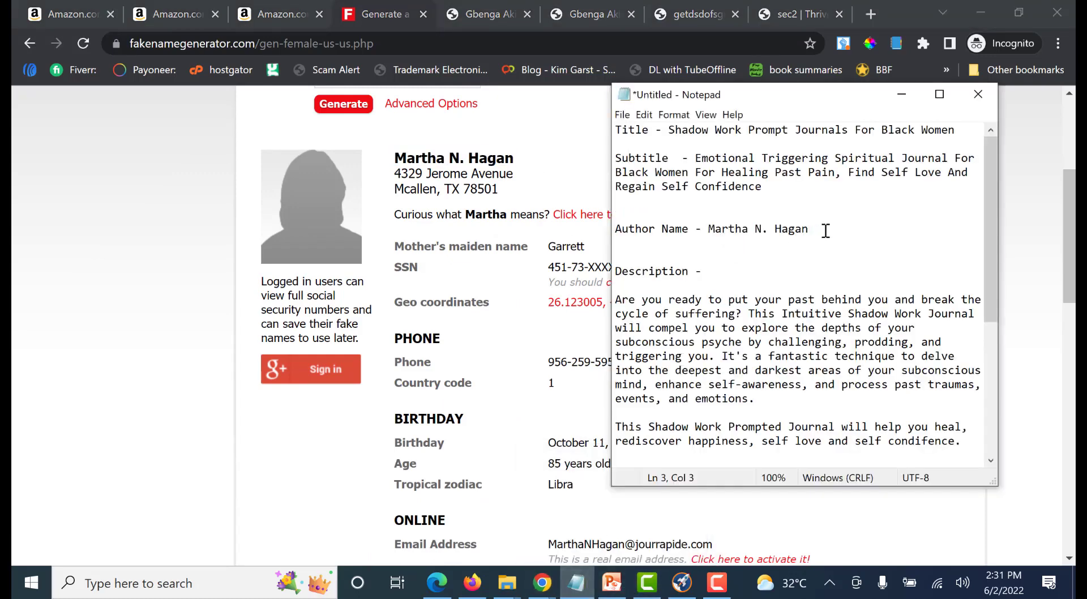
left_click_drag(826, 231, 607, 234)
left_click(695, 235)
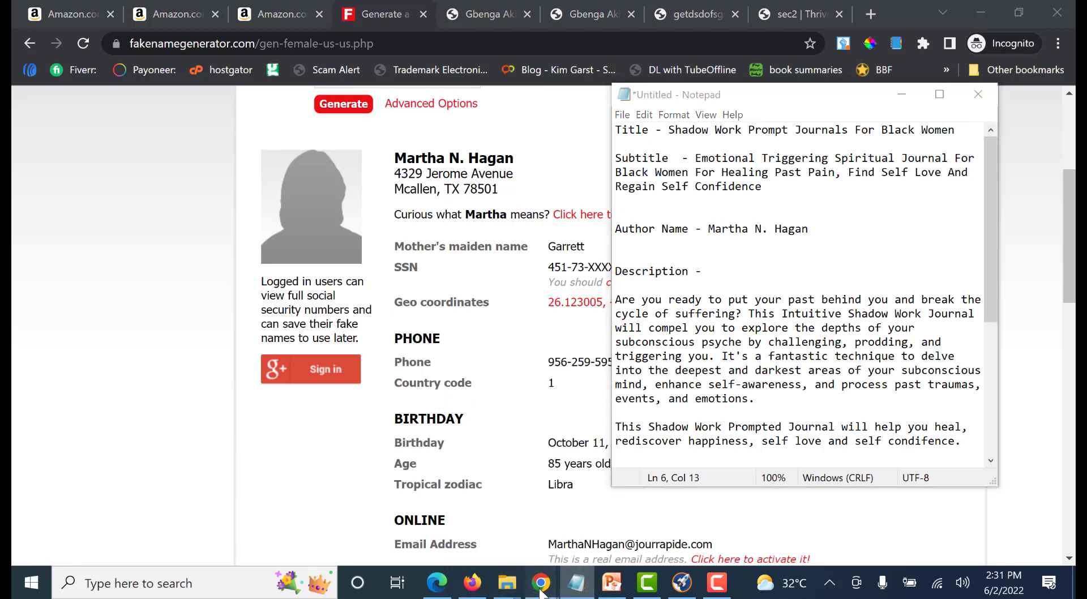
Switch to the Kindle Direct Publishing bookshelf in Chrome and start creating a new paperback
mouse_move(542, 583)
left_click(434, 522)
scroll(346, 333, "down", 1)
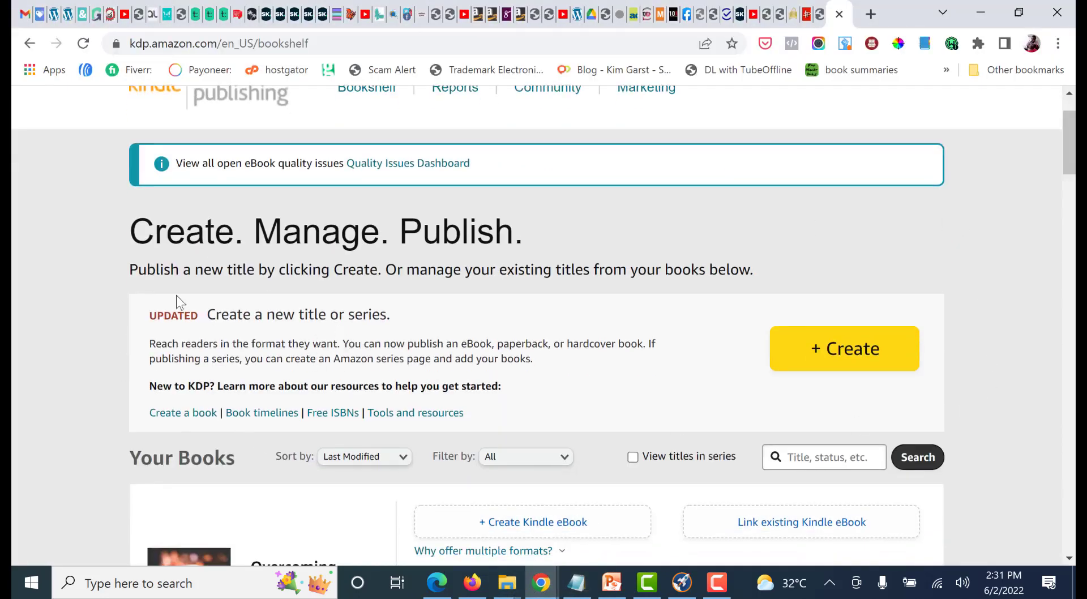
scroll(638, 371, "down", 1)
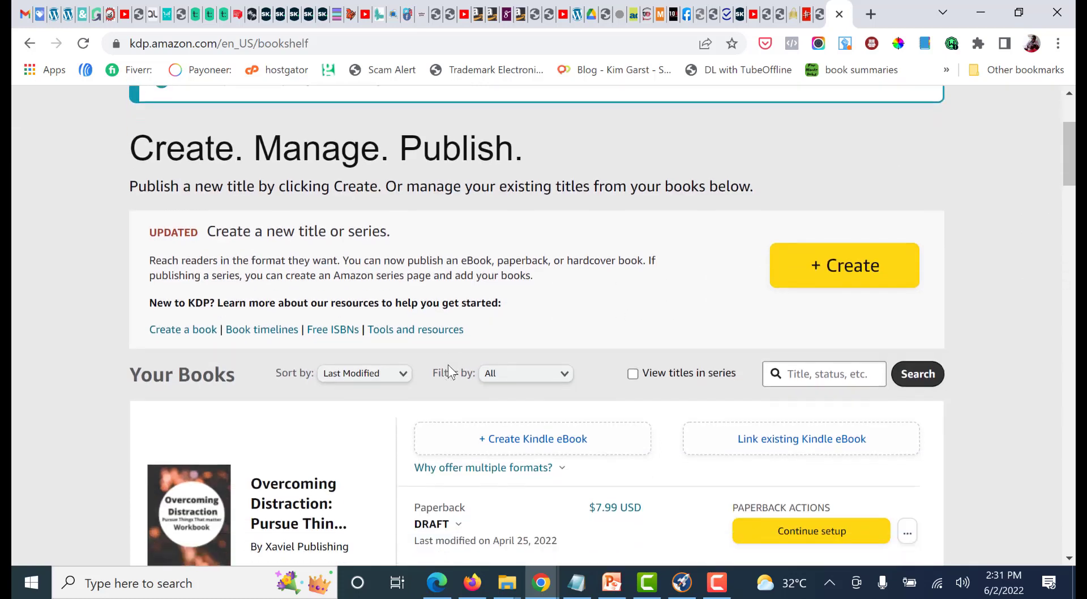
left_click(871, 277)
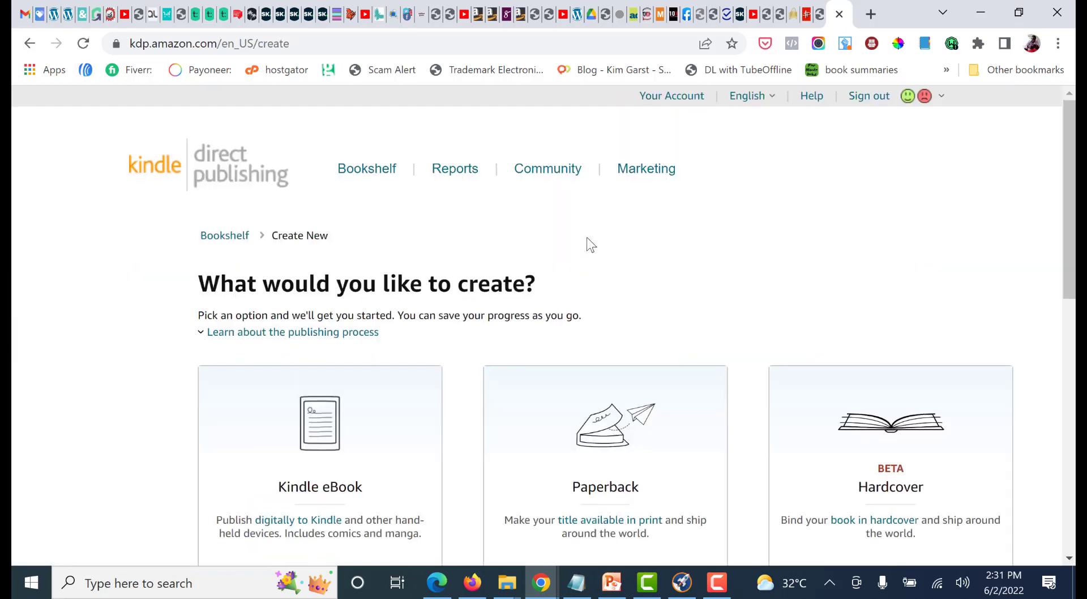
scroll(585, 244, "down", 3)
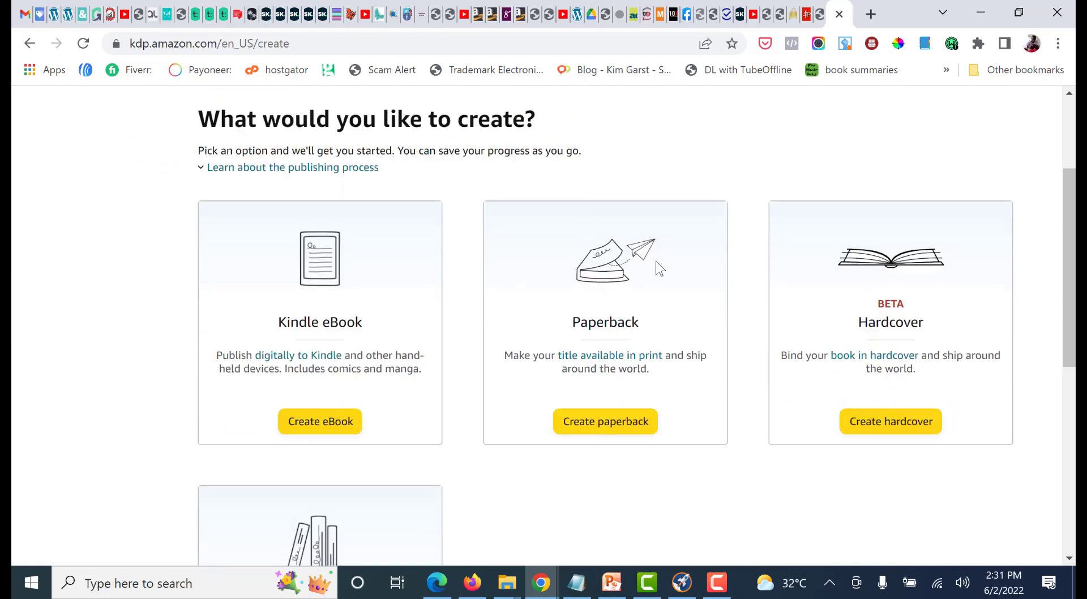
left_click(620, 430)
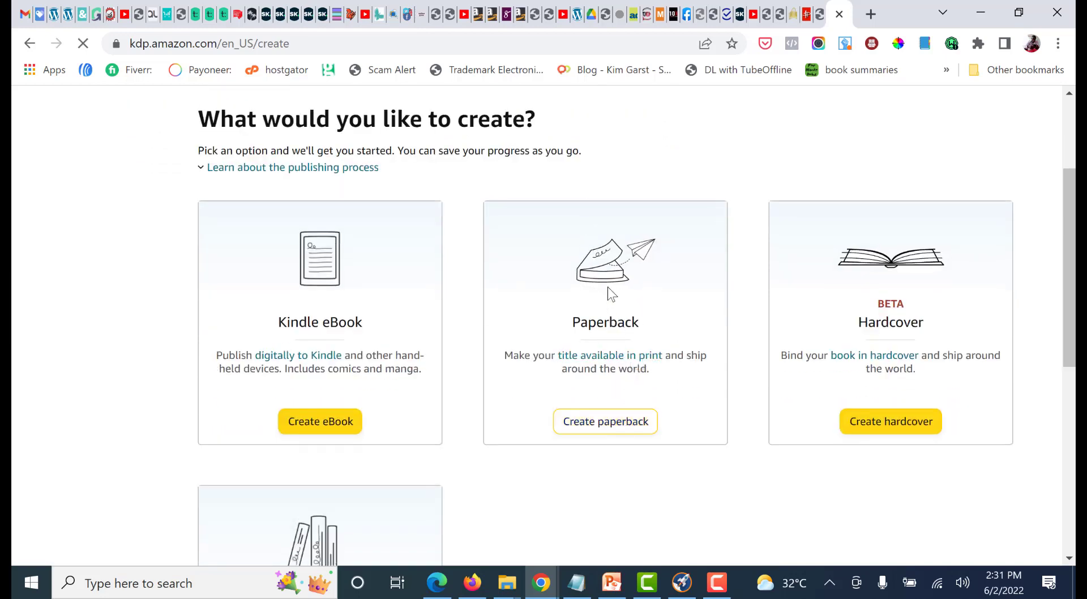
Set the paperback's book title to "Shadow Work Prompt Journals For Black Women", copied from the Notepad notes
scroll(620, 297, "down", 3)
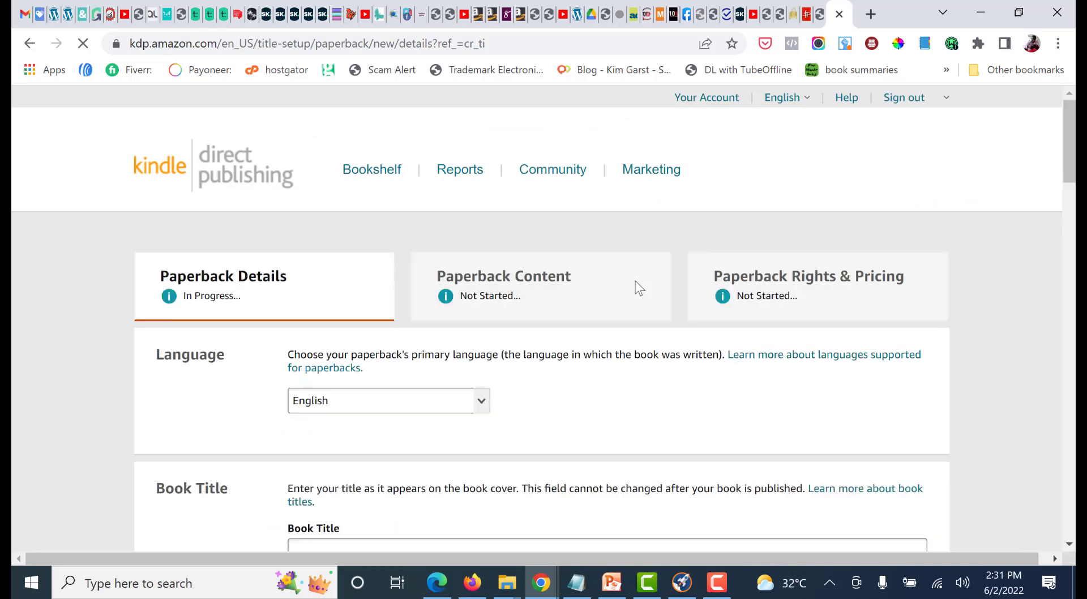
scroll(636, 283, "down", 3)
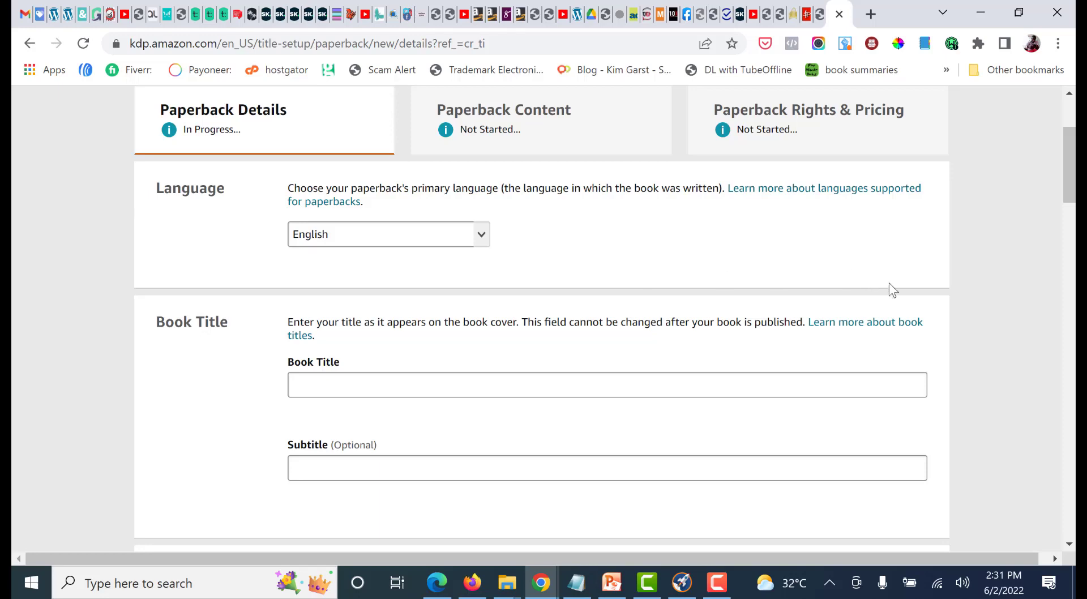
scroll(889, 283, "up", 2)
scroll(961, 310, "down", 1)
scroll(1003, 262, "down", 1)
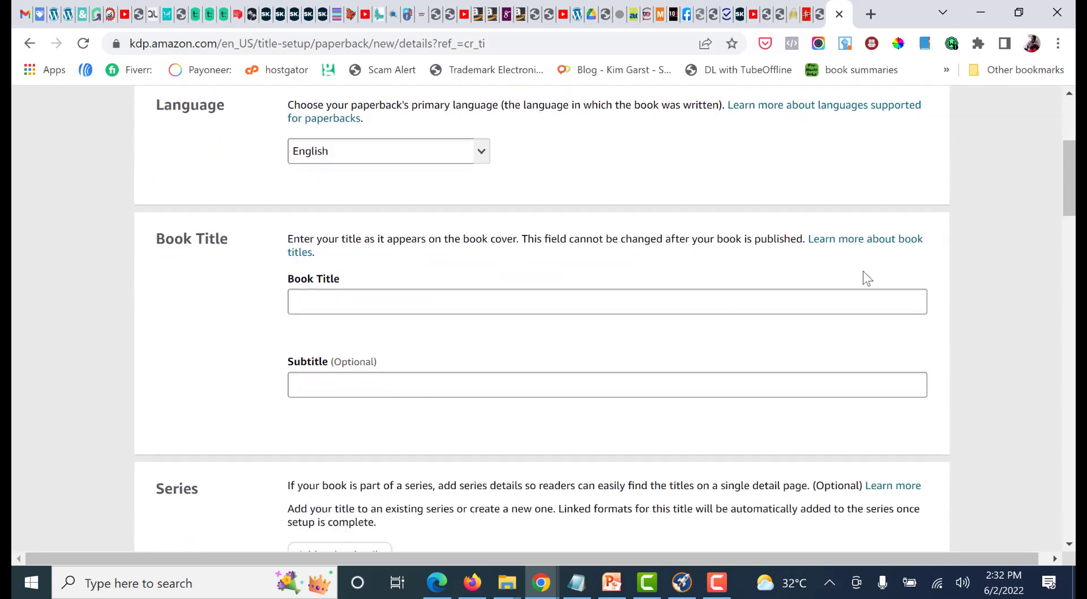
scroll(957, 260, "down", 1)
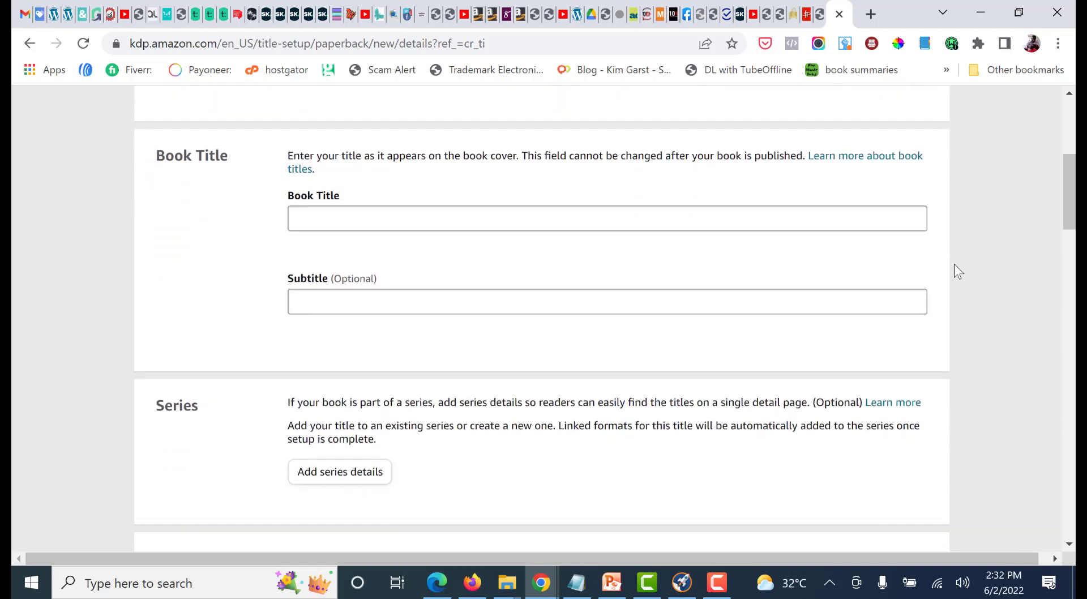
left_click(577, 583)
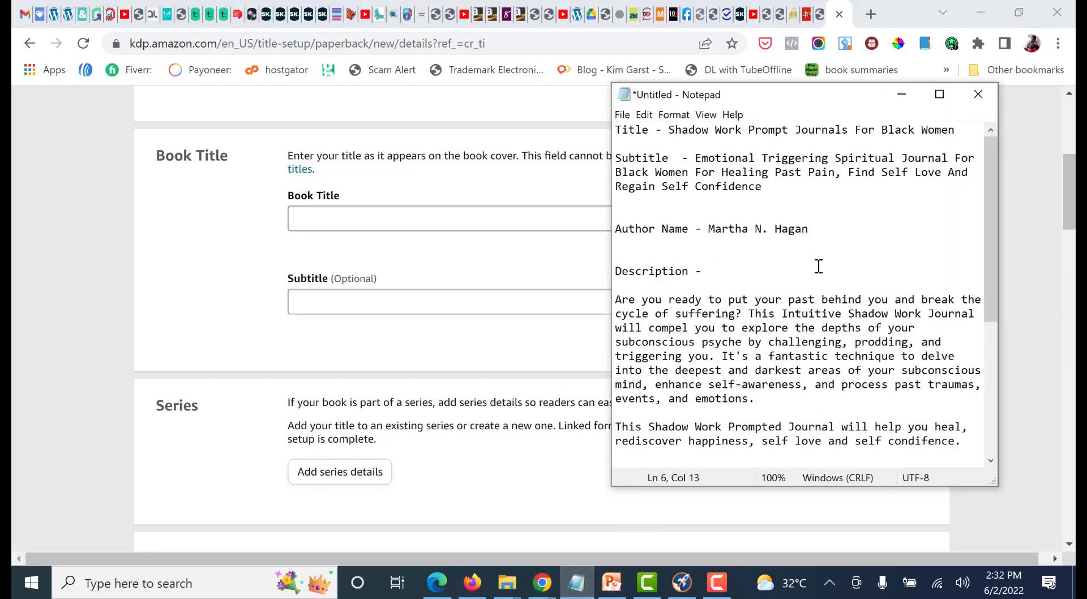
left_click_drag(963, 132, 668, 131)
key("ctrl+c")
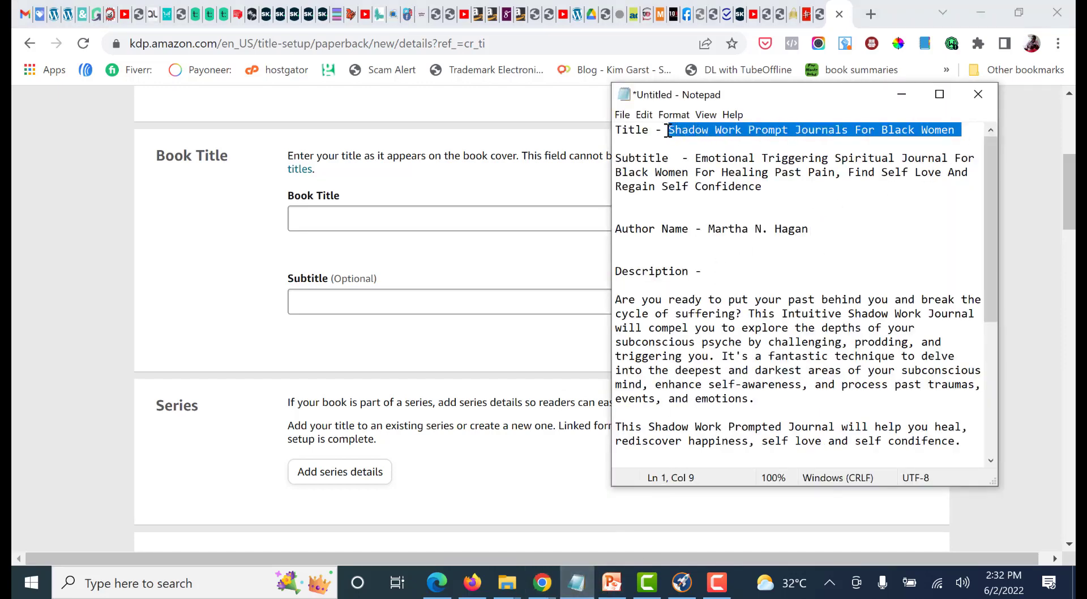
left_click(363, 220)
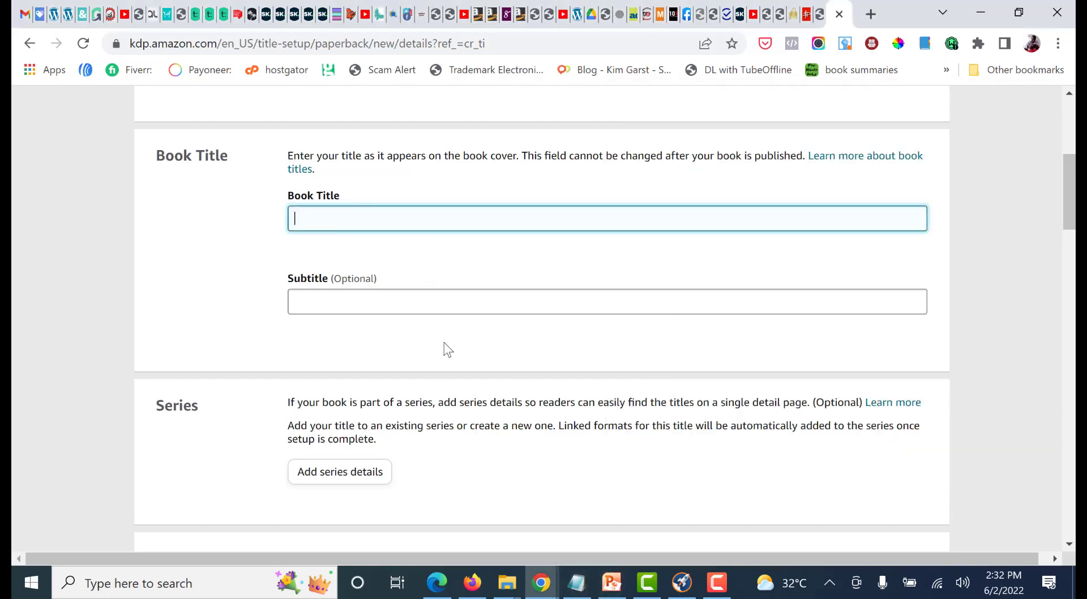
key("ctrl+v")
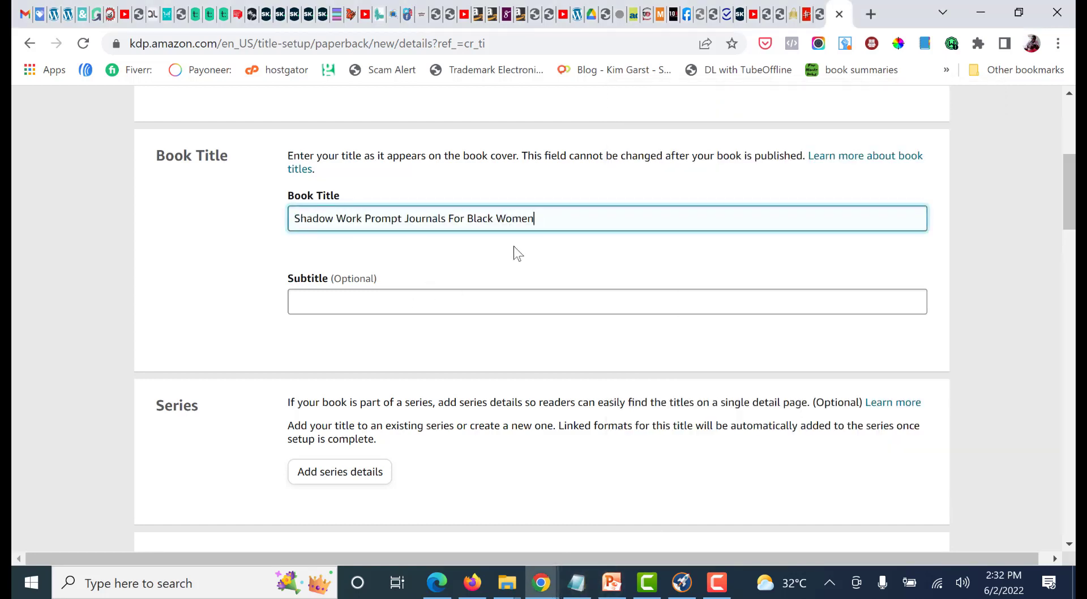
Set the paperback's subtitle to "Emotional Triggering Spiritual Journal For Black Women For Healing Past Pain, Find Self Love And Regain Self Confidence", copied from Notepad
left_click(576, 582)
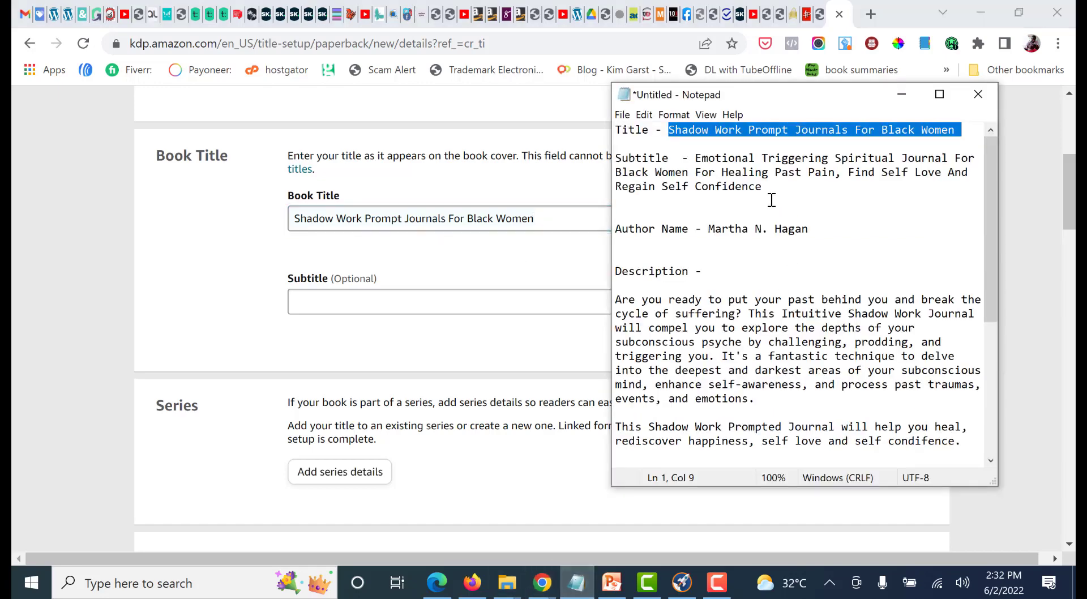
left_click(758, 186)
left_click_drag(758, 185, 699, 162)
key("ctrl+c")
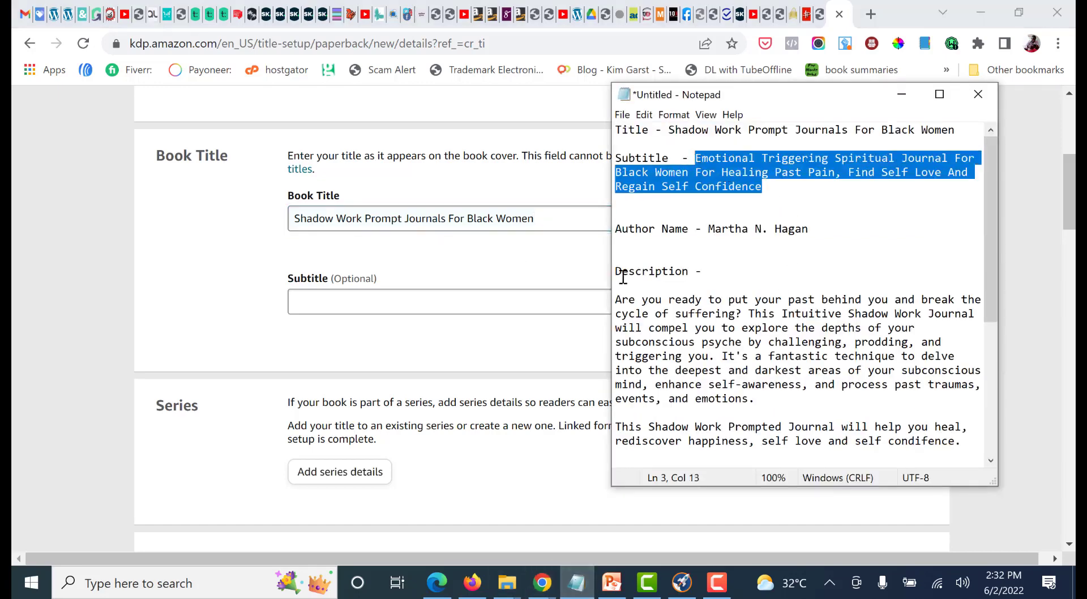
left_click(427, 301)
key("ctrl+v")
scroll(613, 321, "down", 2)
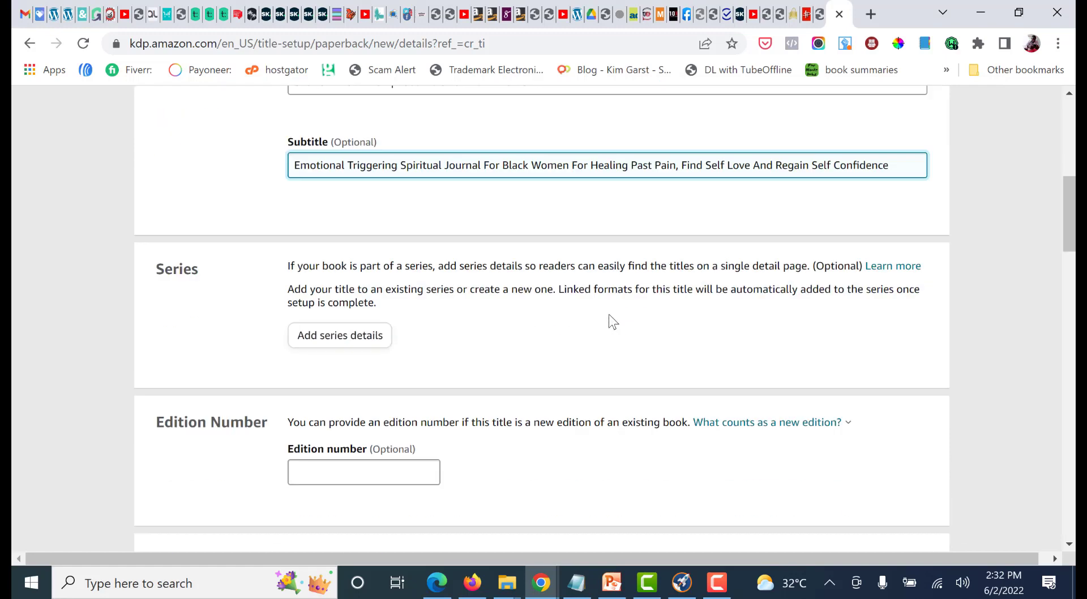
scroll(614, 322, "down", 4)
scroll(543, 303, "up", 2)
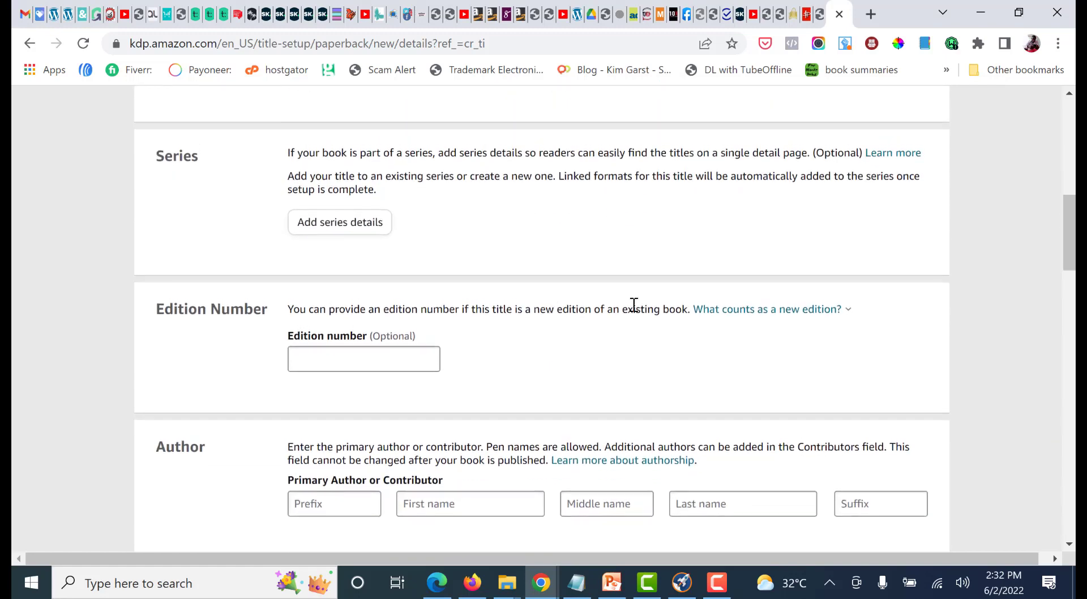
scroll(216, 294, "up", 3)
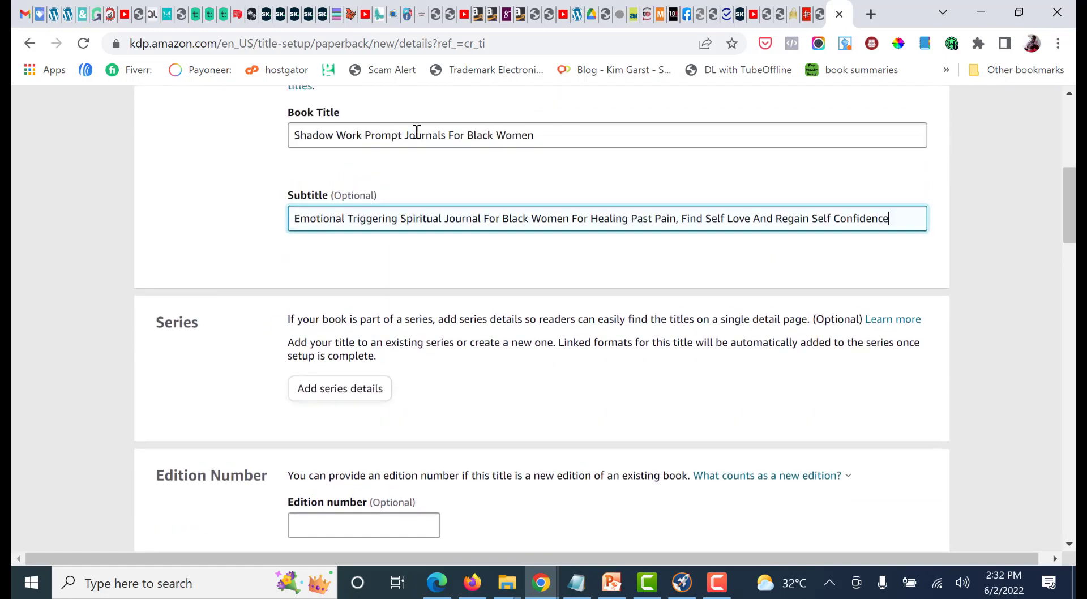
Enter the primary author's first name from the Notepad notes, cutting the middle initial and last name out of the pasted text
scroll(497, 231, "down", 4)
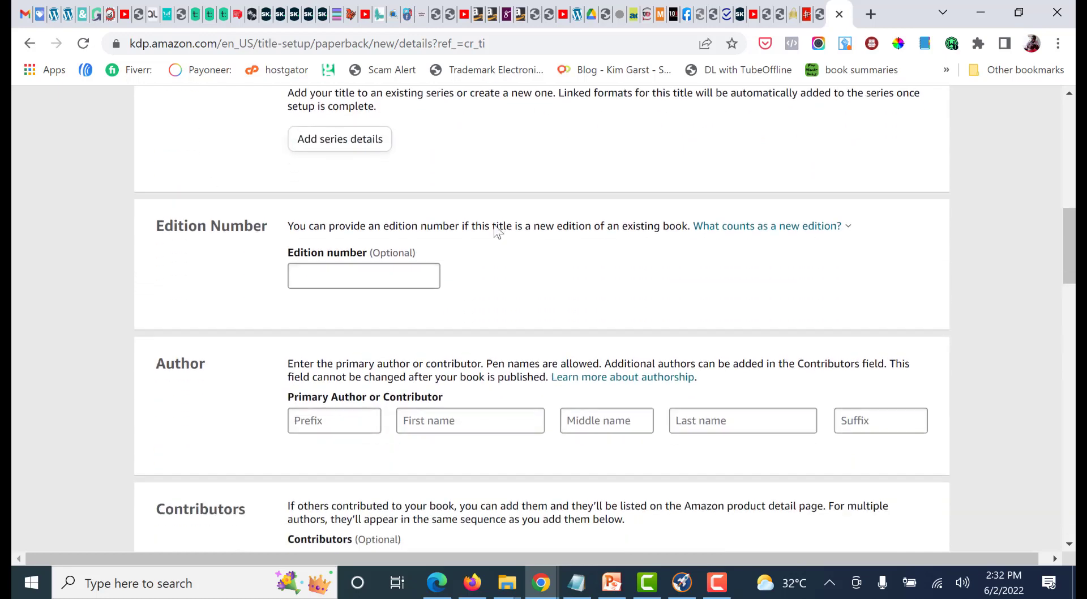
scroll(655, 236, "down", 3)
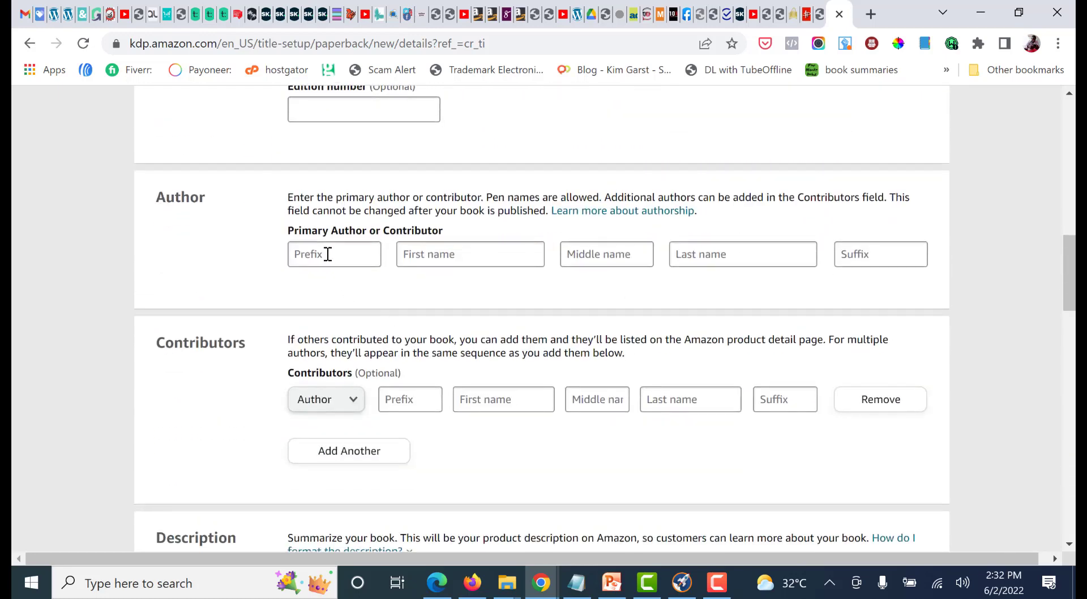
left_click(427, 258)
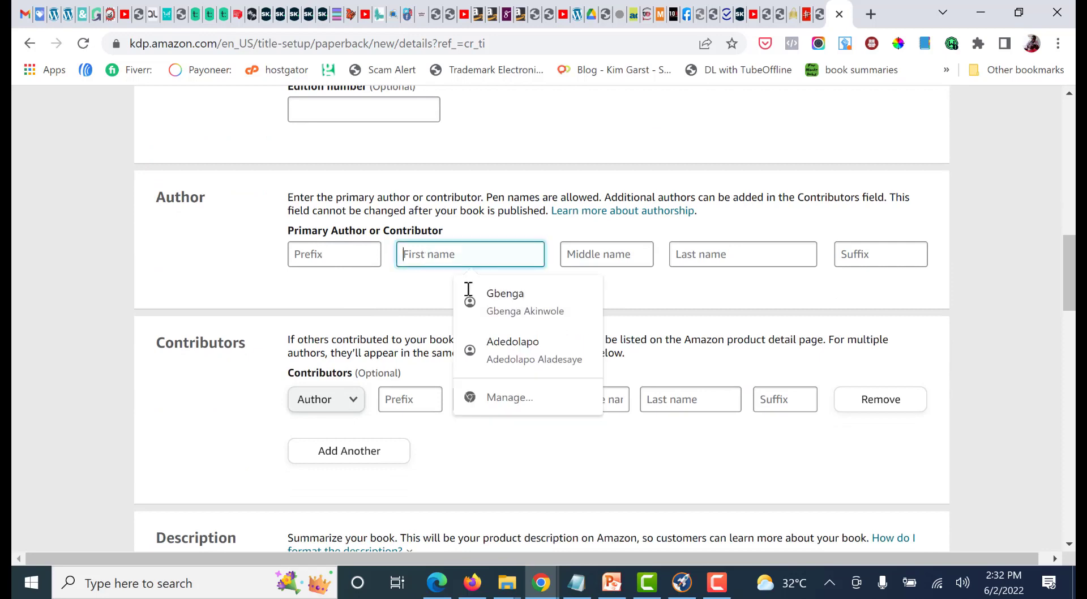
left_click(577, 582)
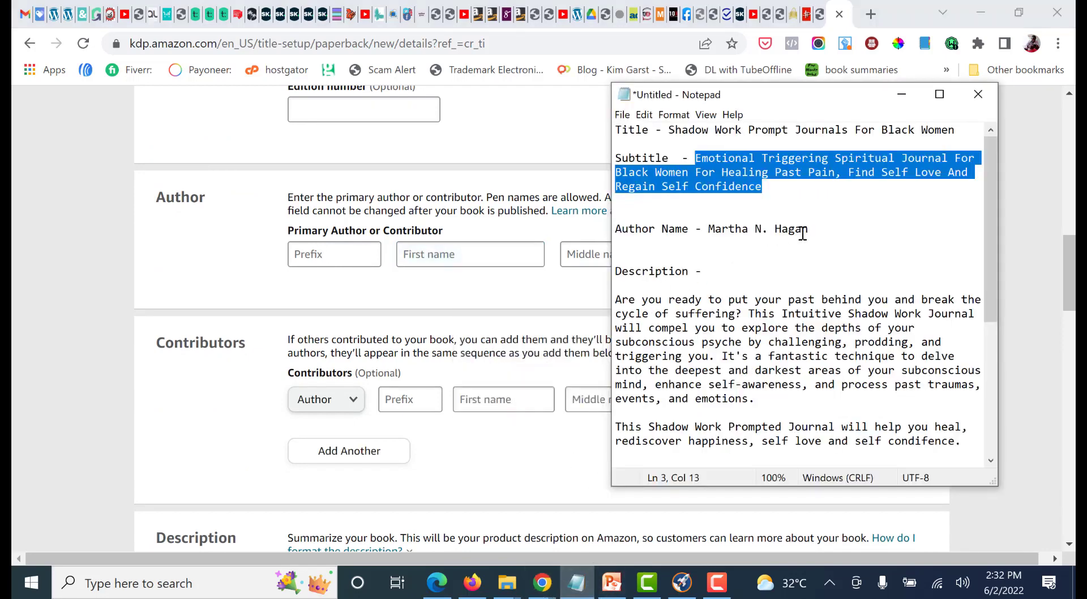
left_click_drag(809, 228, 709, 229)
key("ctrl+c")
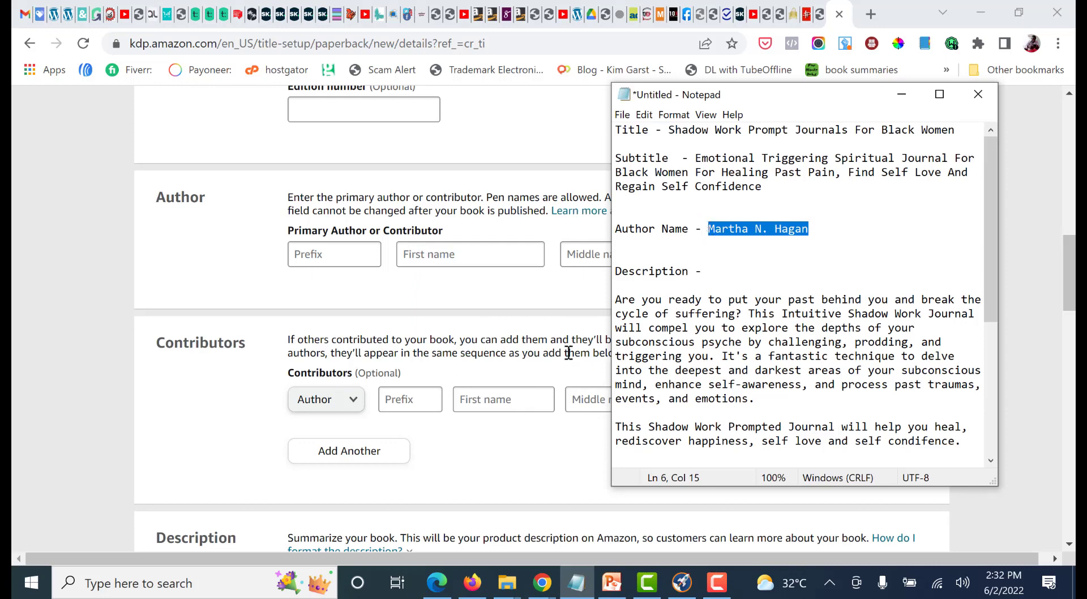
left_click(449, 254)
key("ctrl+v")
left_click_drag(498, 252, 441, 253)
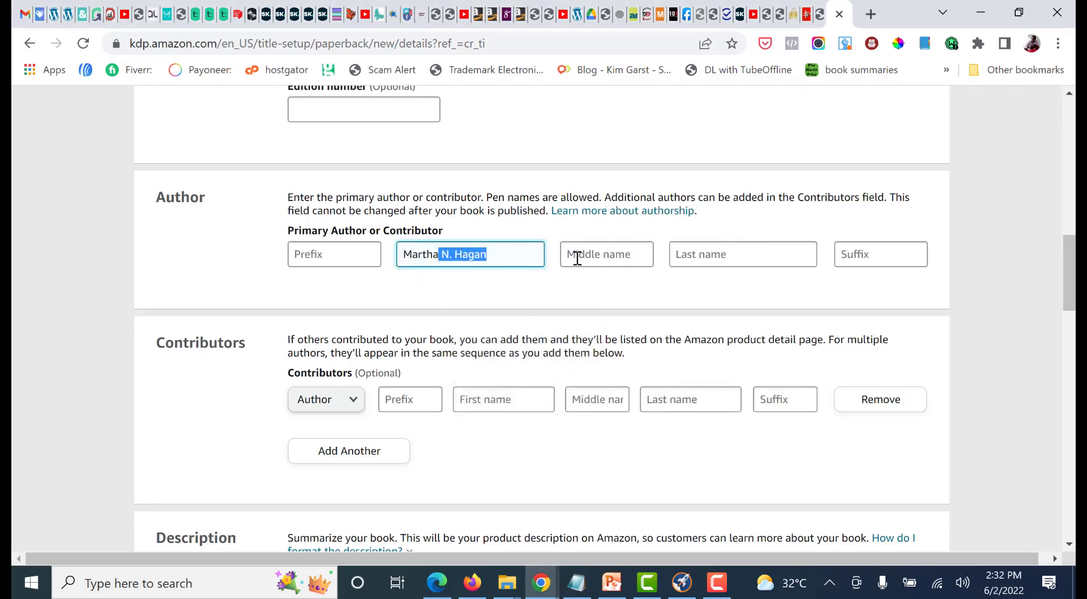
key("ctrl+x")
left_click(613, 258)
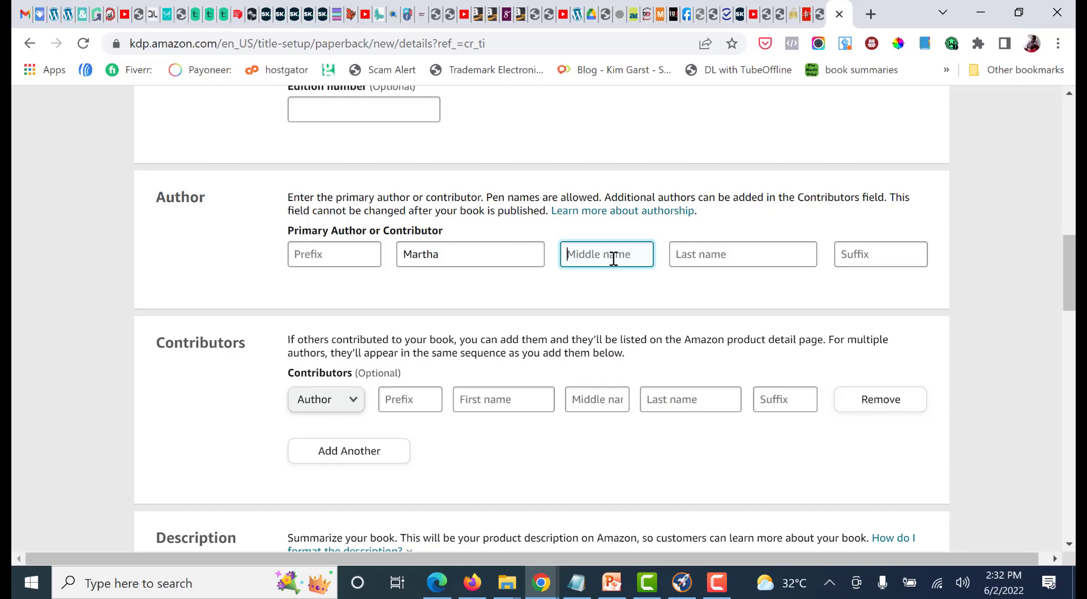
key("ctrl+n")
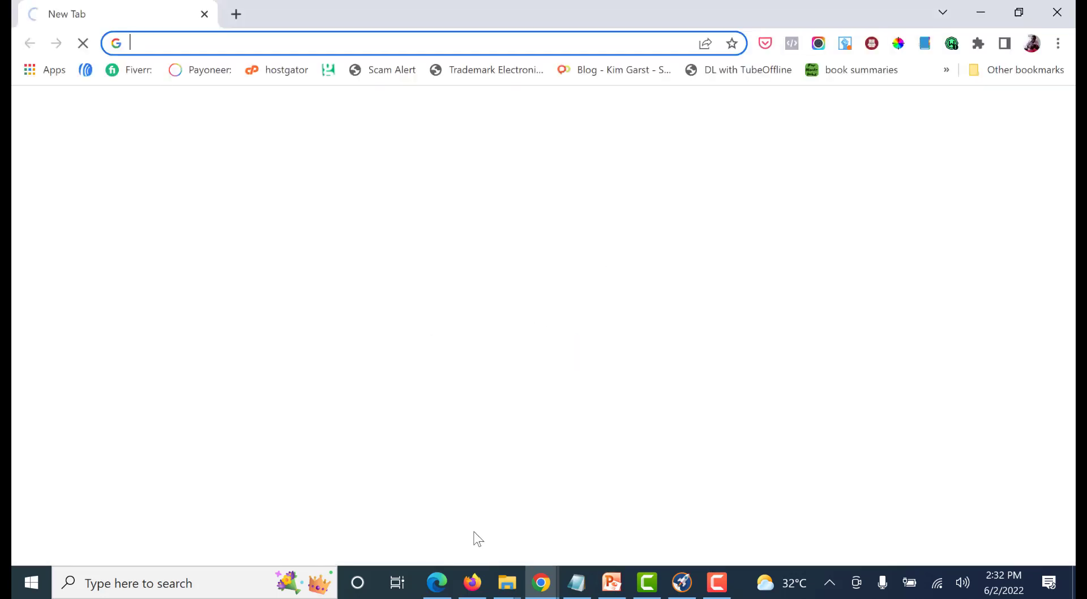
mouse_move(543, 589)
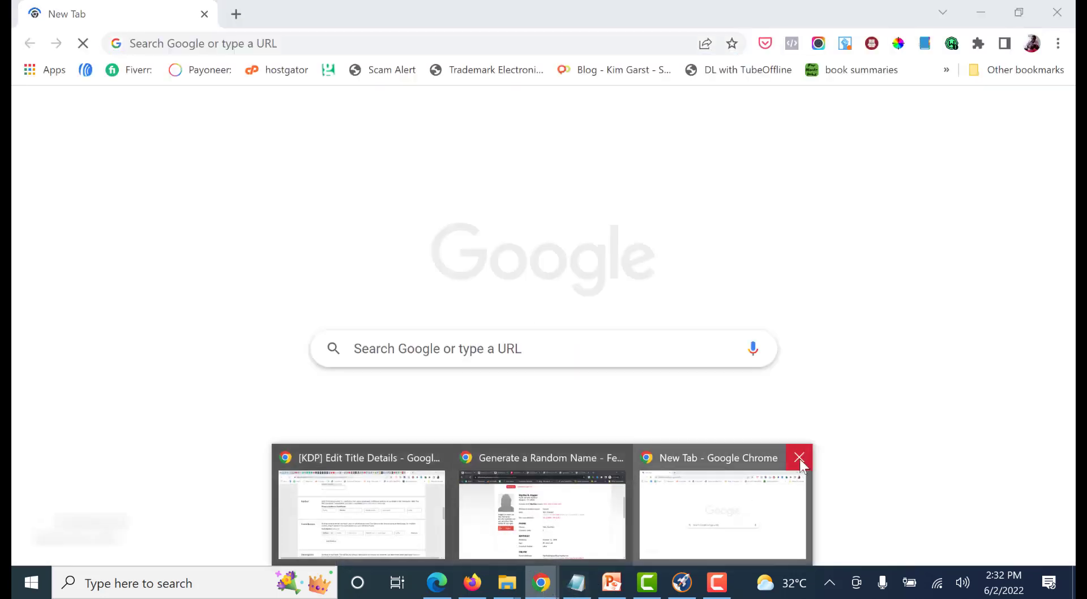
left_click(799, 457)
Fill in the primary author's middle initial and last name, removing the extra initial pasted before the last name
left_click(600, 256)
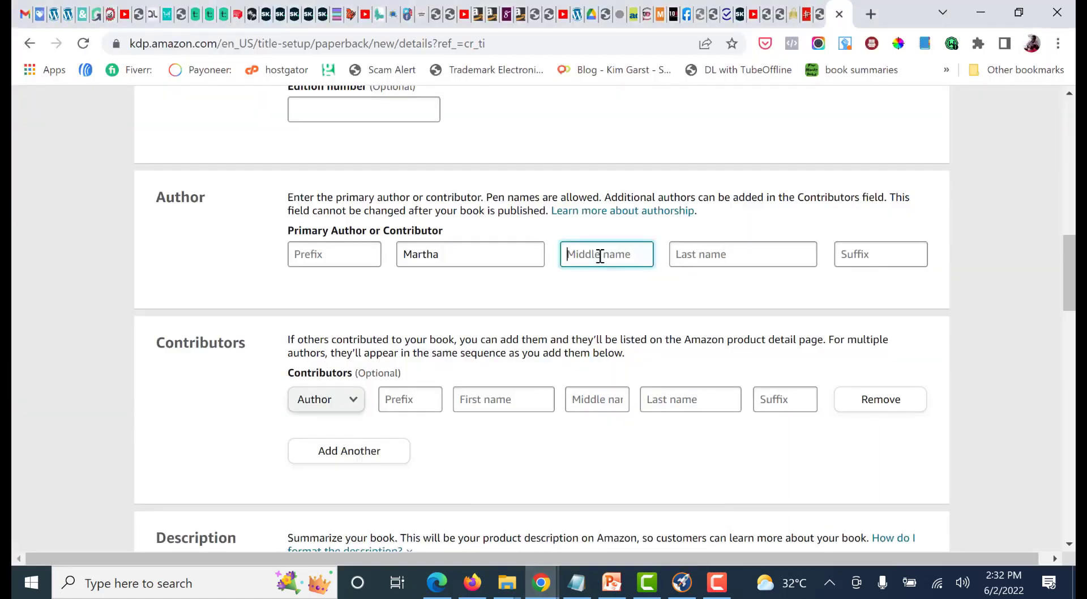
type("N")
left_click(718, 258)
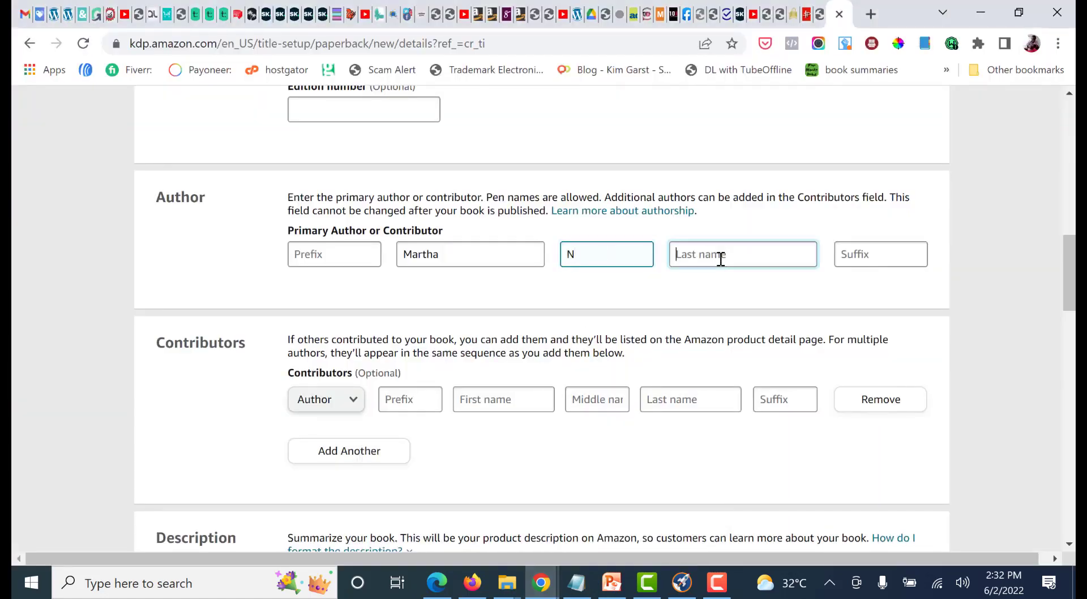
type("N. Hagan")
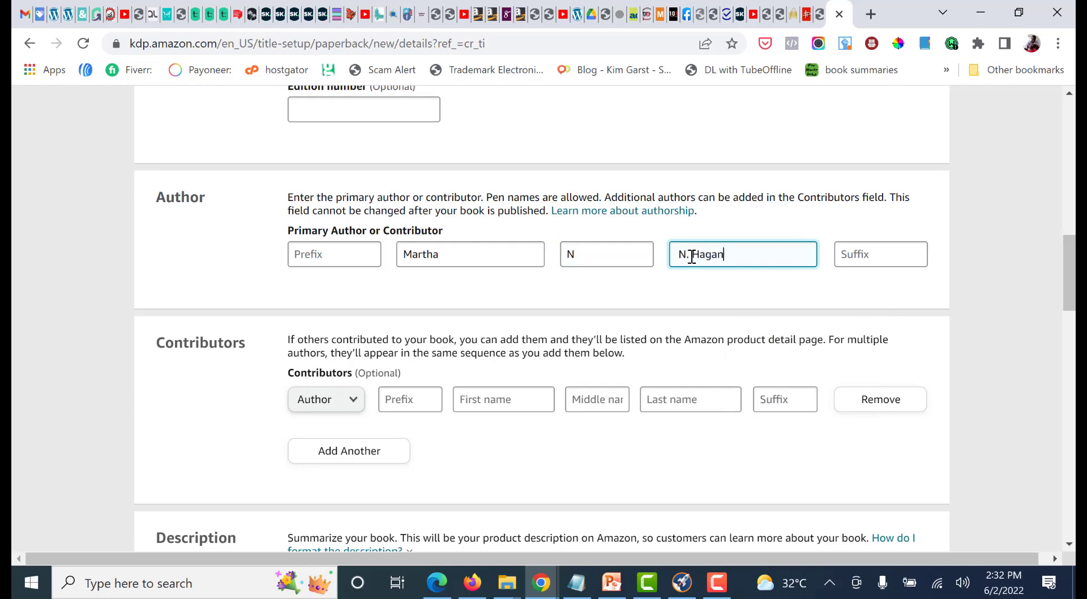
key("BackSpace")
key("BackSpace")
key("BackSpace")
Copy the title and subtitle lines from the Notepad notes into the empty book description
scroll(563, 265, "down", 3)
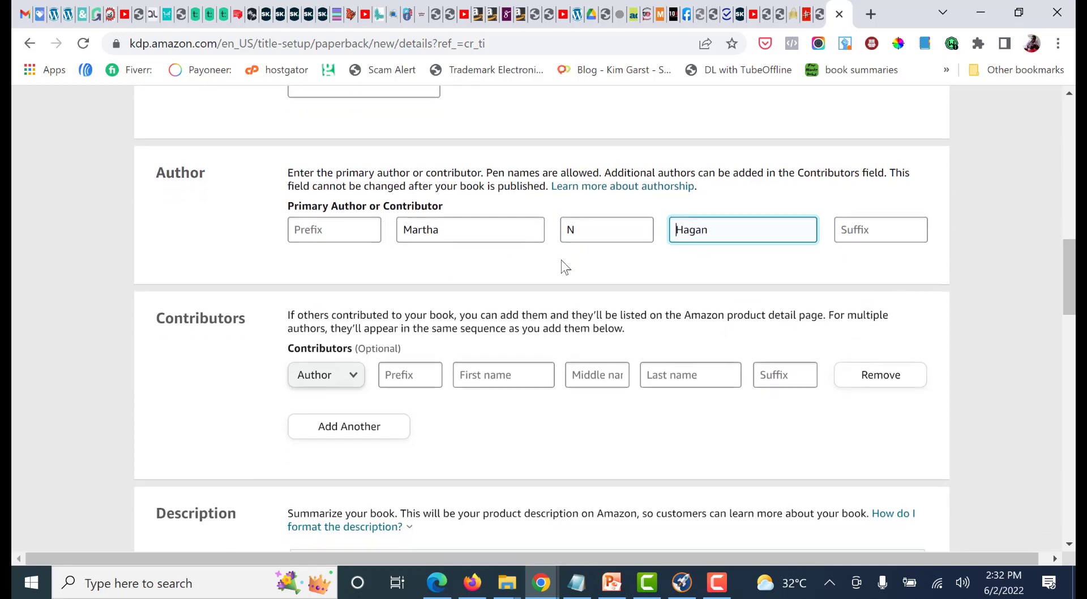
scroll(522, 280, "up", 3)
scroll(422, 320, "down", 1)
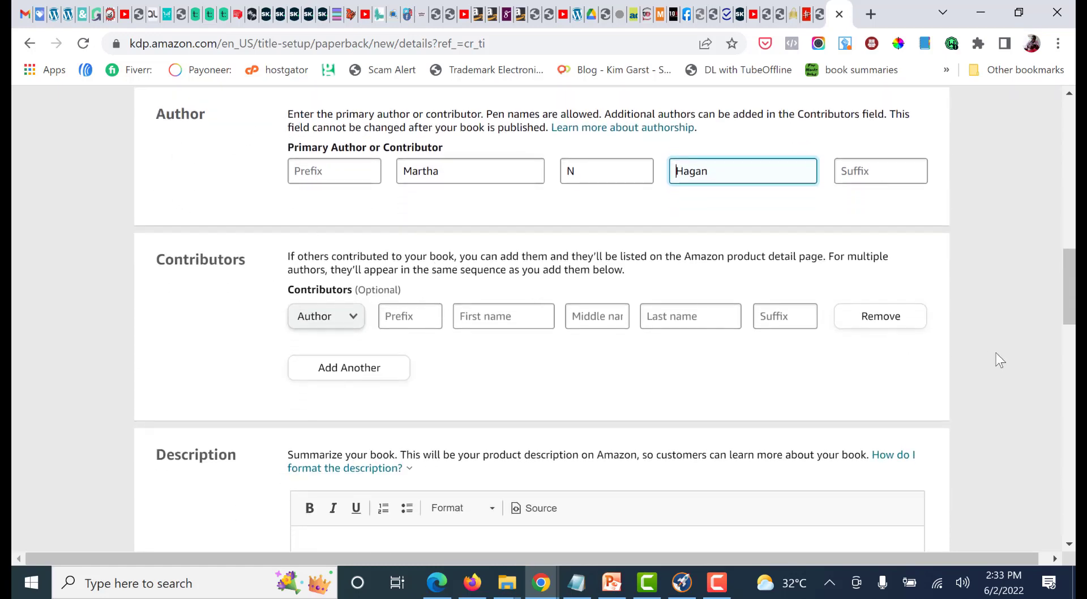
scroll(1004, 351, "down", 4)
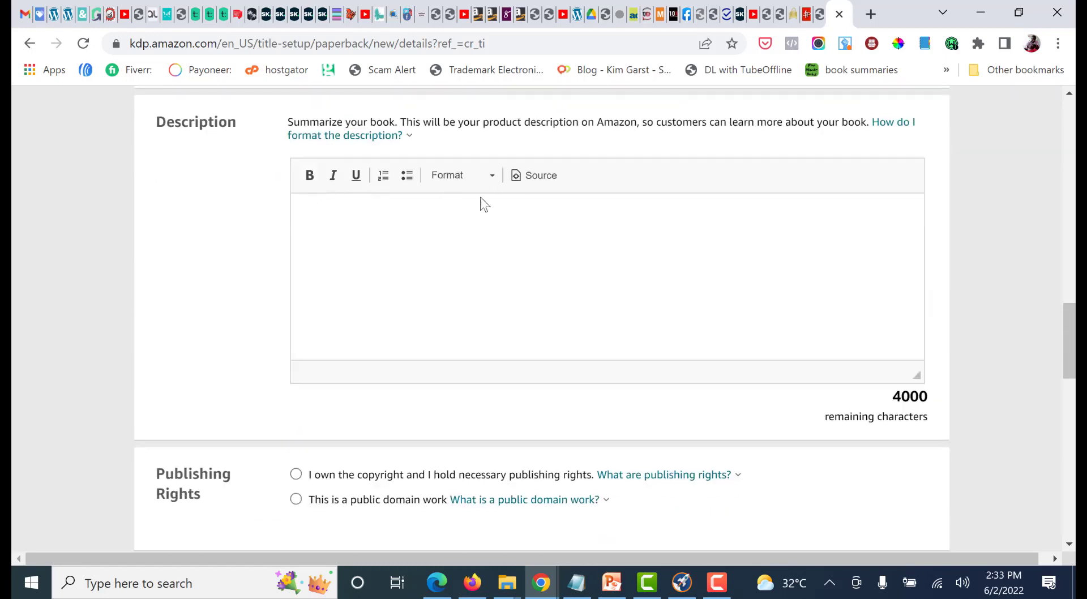
left_click(367, 207)
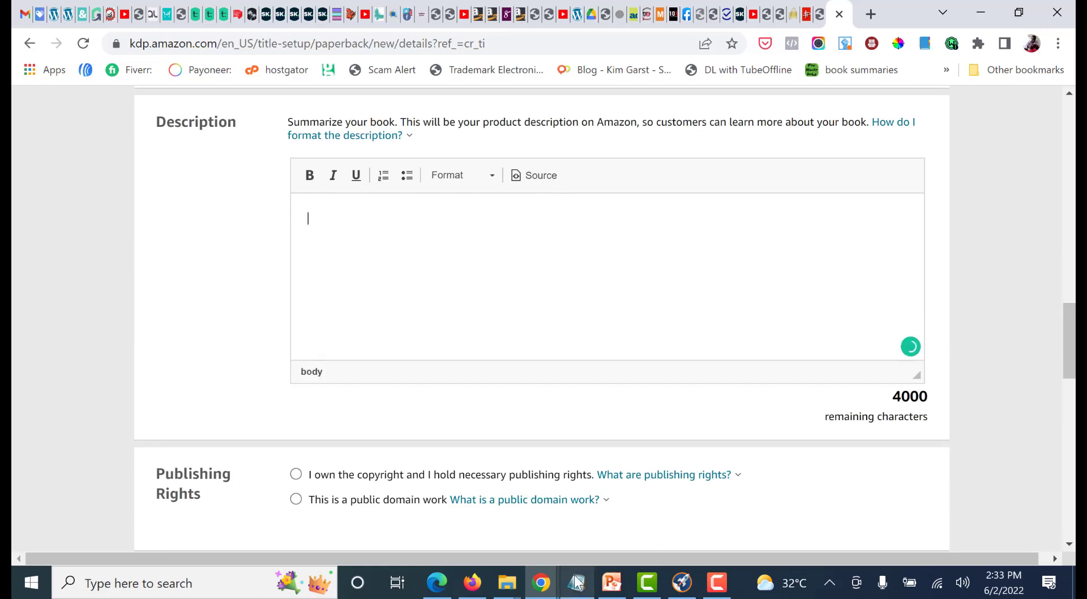
left_click(576, 582)
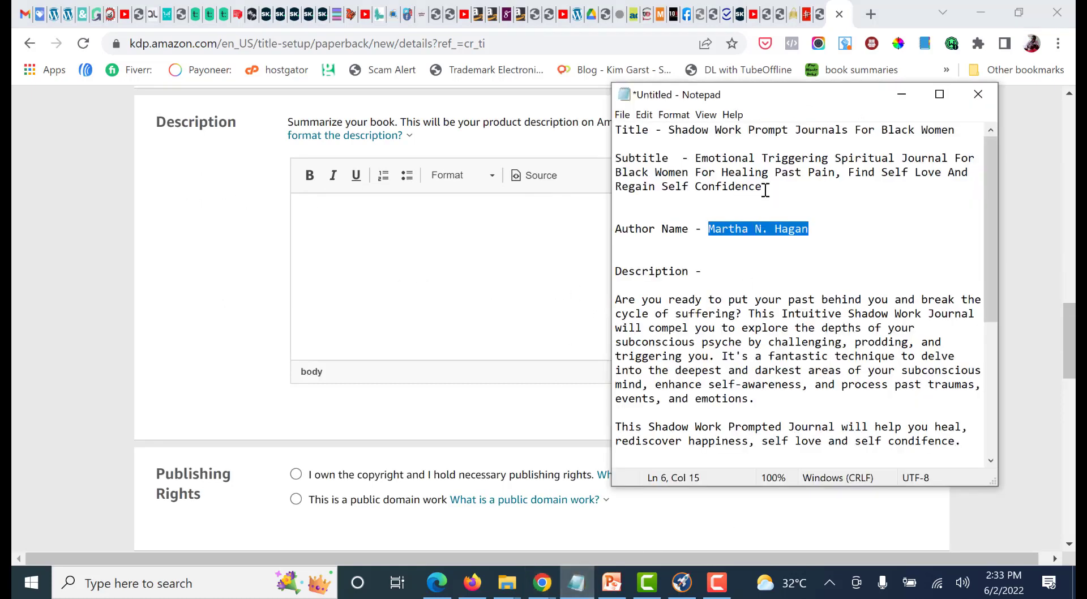
left_click_drag(765, 190, 669, 131)
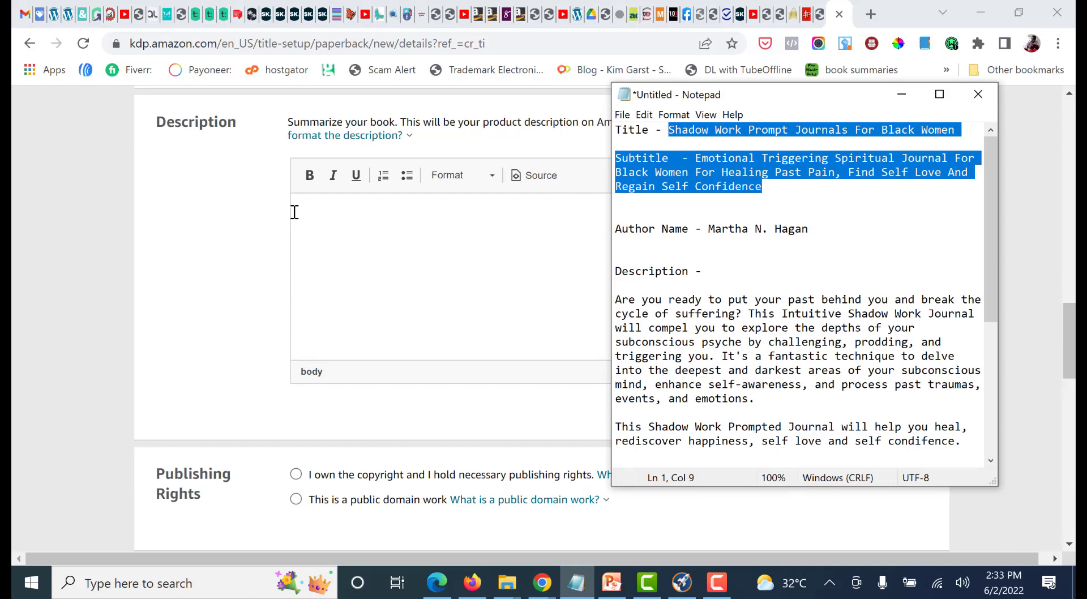
left_click(310, 202)
key("ctrl+v")
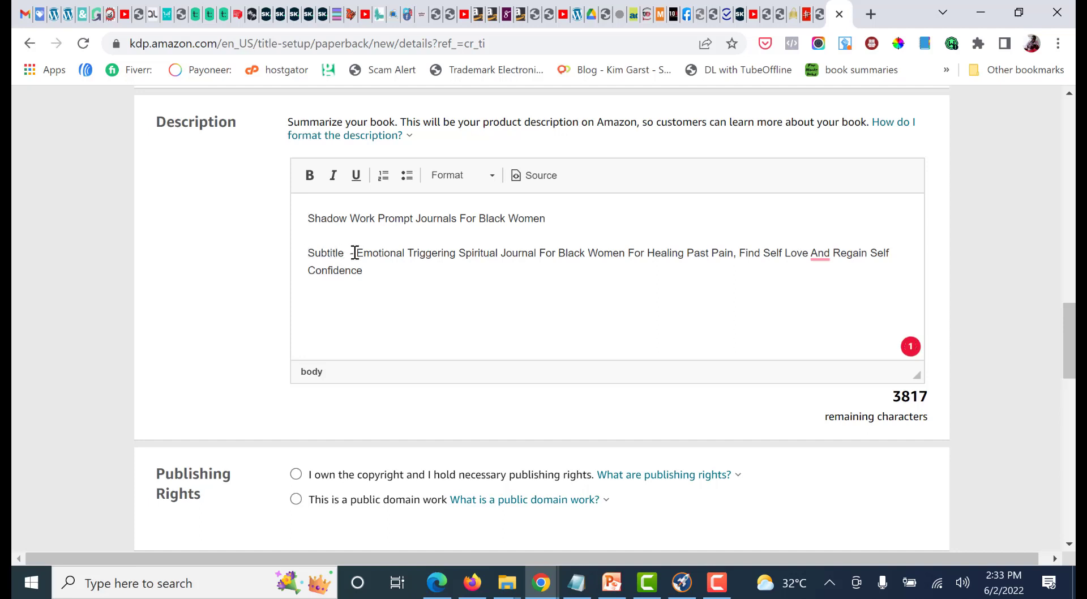
Remove the "Subtitle -" label from the description and join the title and subtitle into one heading separated by a hyphen
left_click_drag(355, 253, 293, 235)
key("BackSpace")
key("BackSpace")
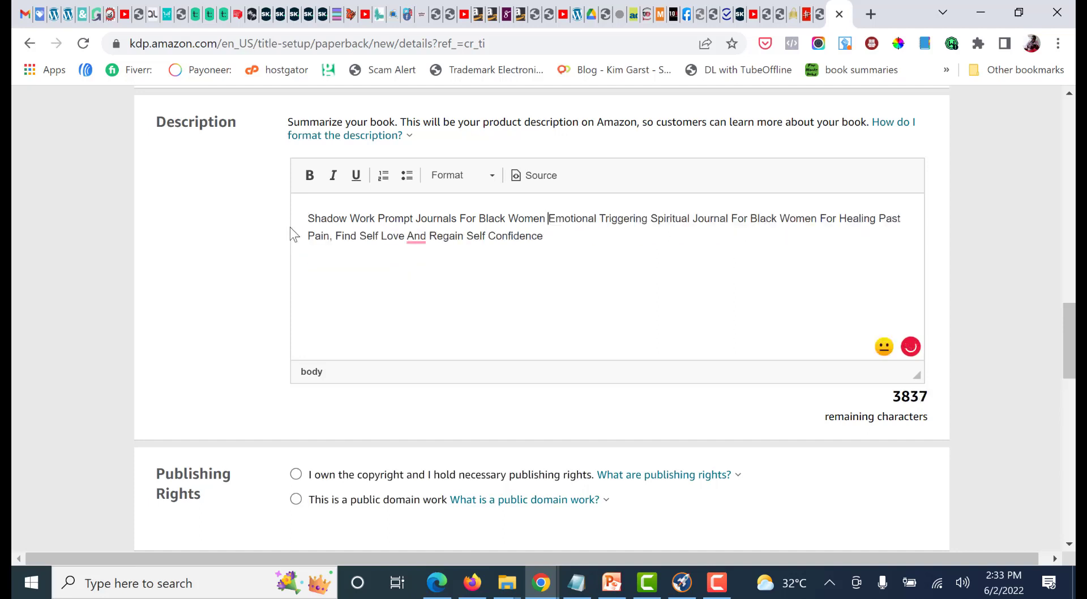
type("-")
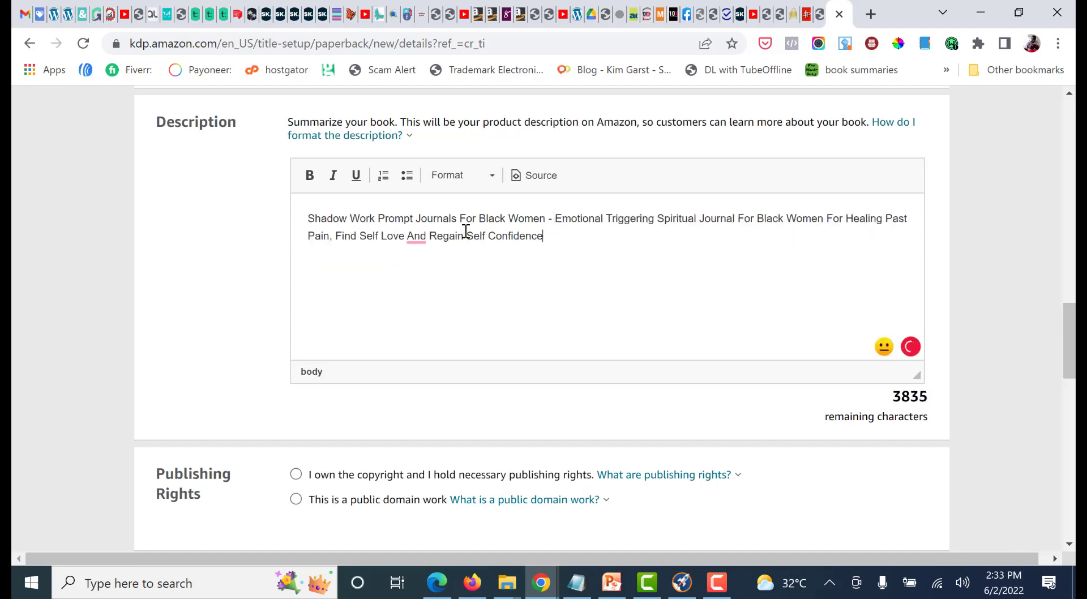
Make the whole description heading bold and accept Grammarly's suggested comma before "And Regain Self Confidence"
key("ctrl+a")
left_click(309, 175)
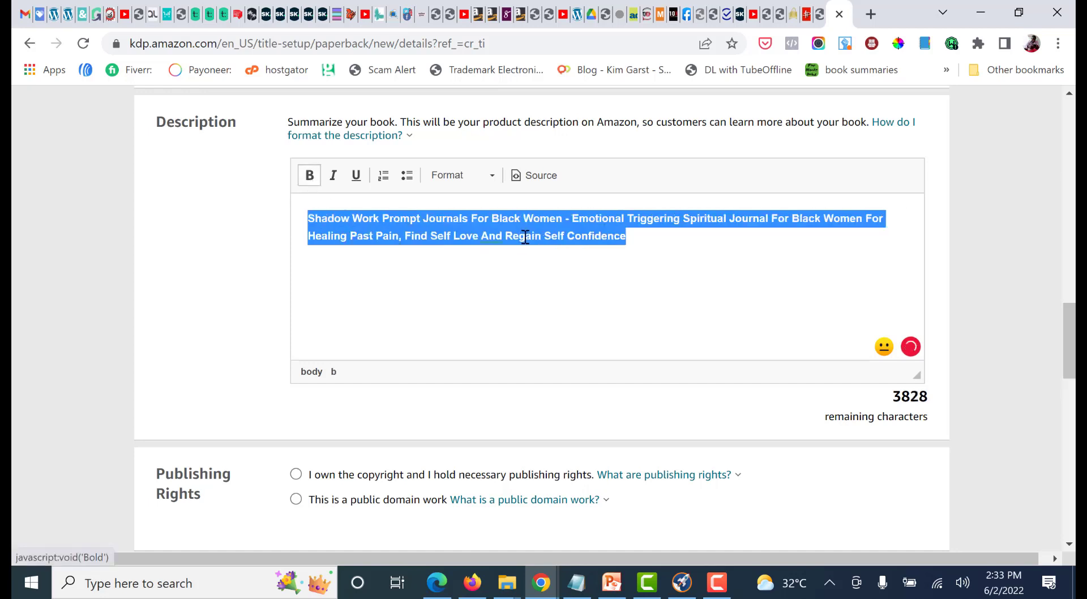
left_click(525, 237)
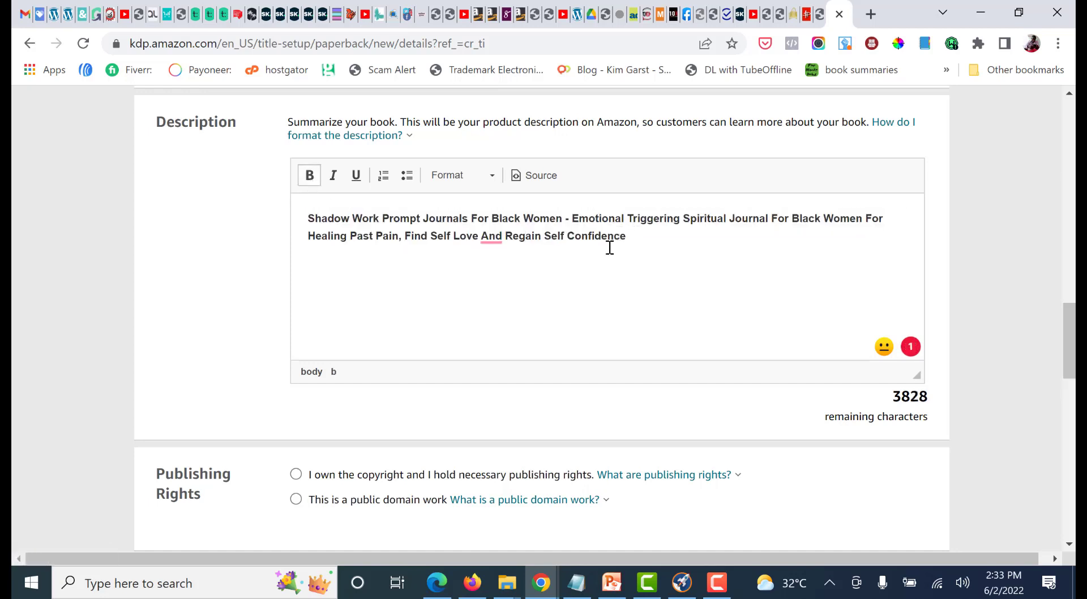
mouse_move(489, 237)
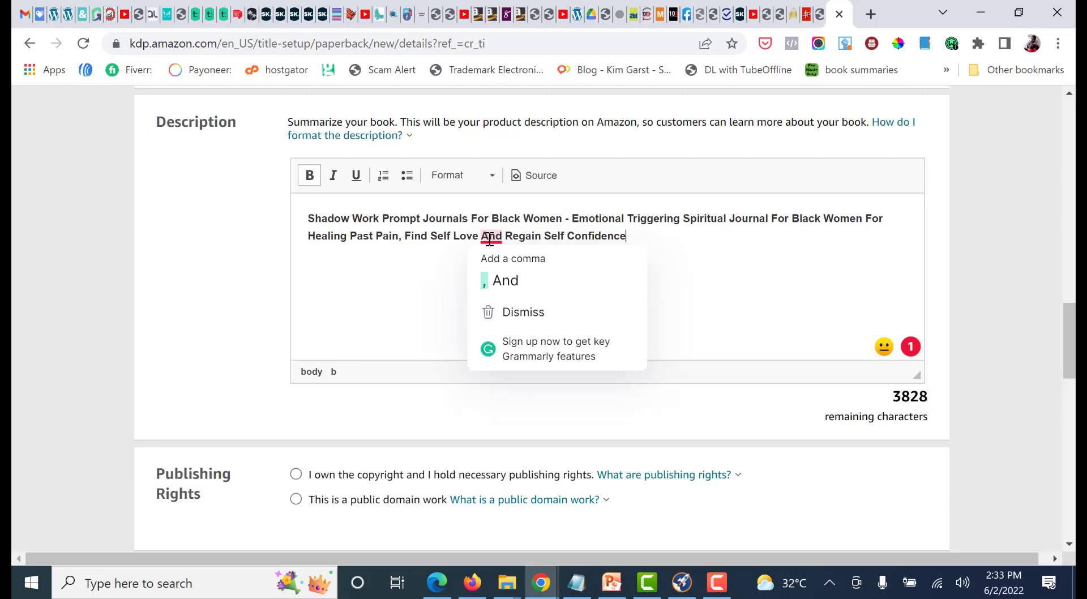
left_click(504, 280)
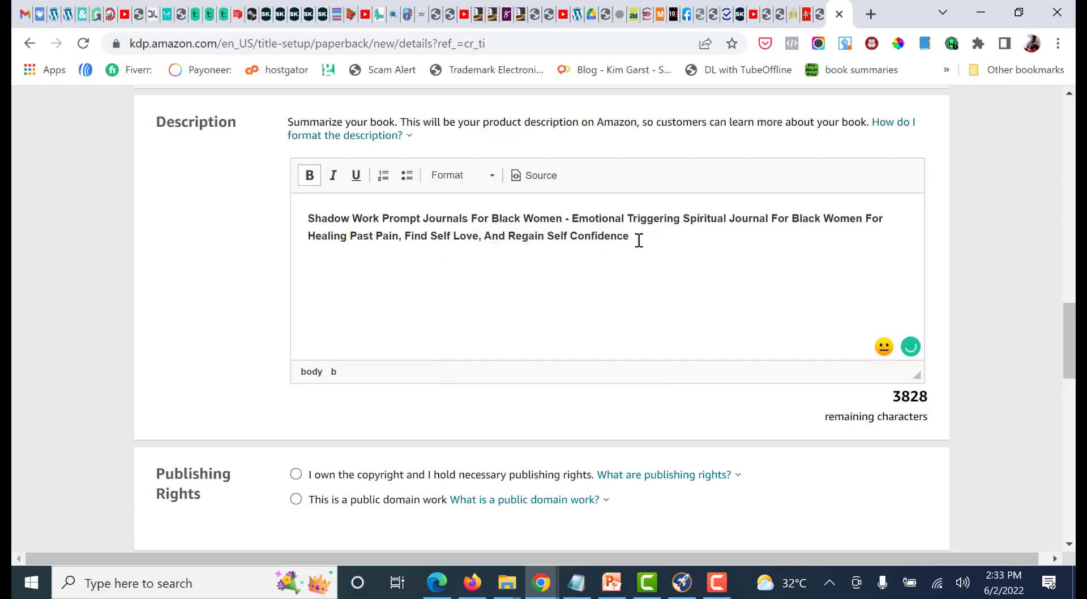
Copy the two paragraphs from "Are you ready to put your past behind you" in Notepad into the description below the heading
left_click(576, 582)
left_click(677, 312)
scroll(723, 337, "down", 1)
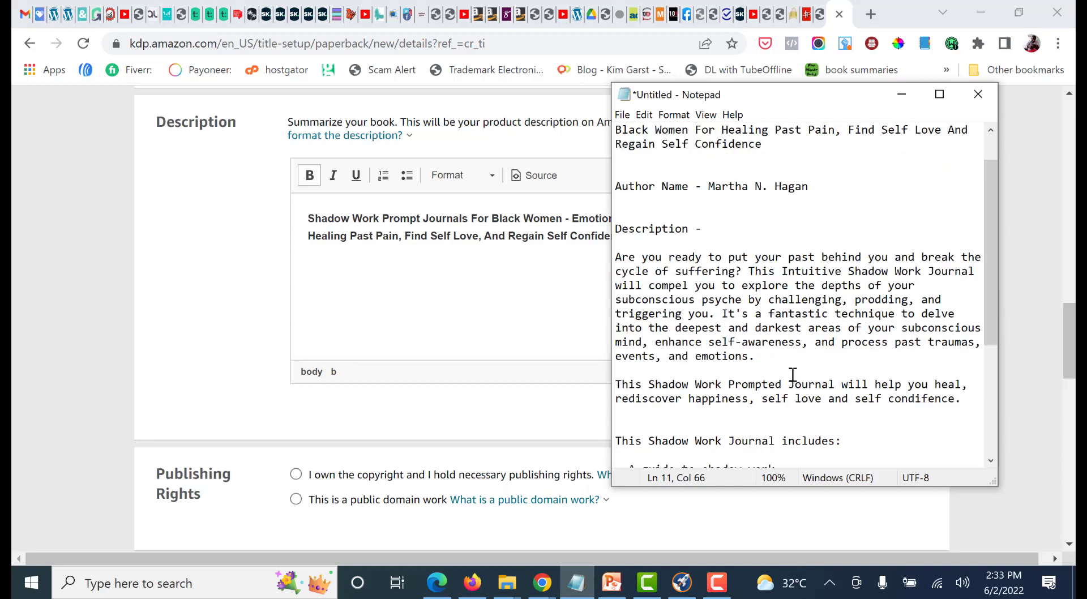
scroll(821, 376, "down", 2)
left_click_drag(968, 356, 615, 218)
key("ctrl+c")
left_click(318, 260)
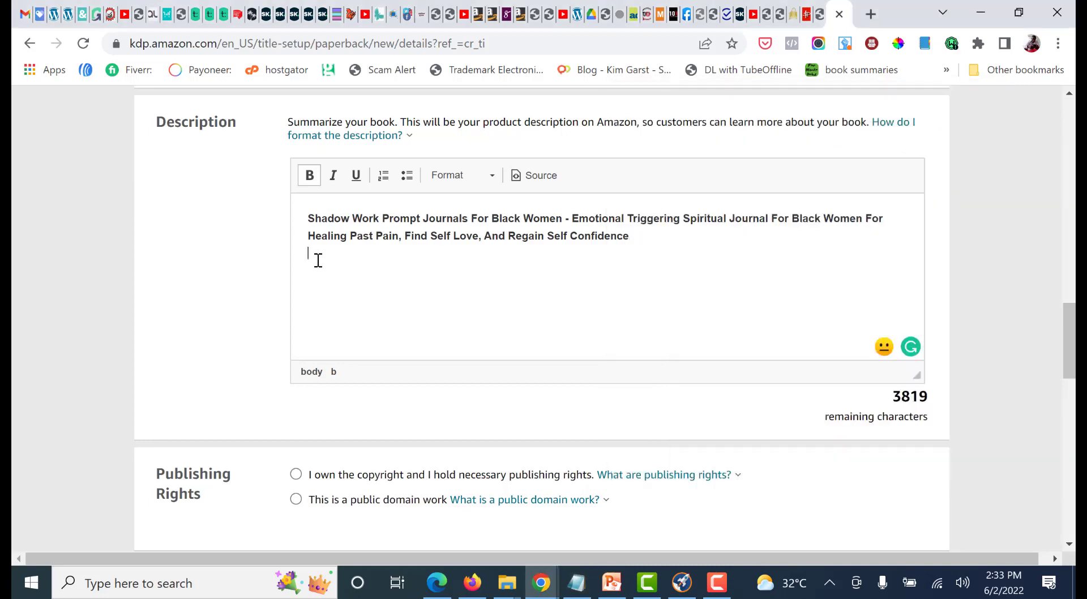
key("ctrl+v")
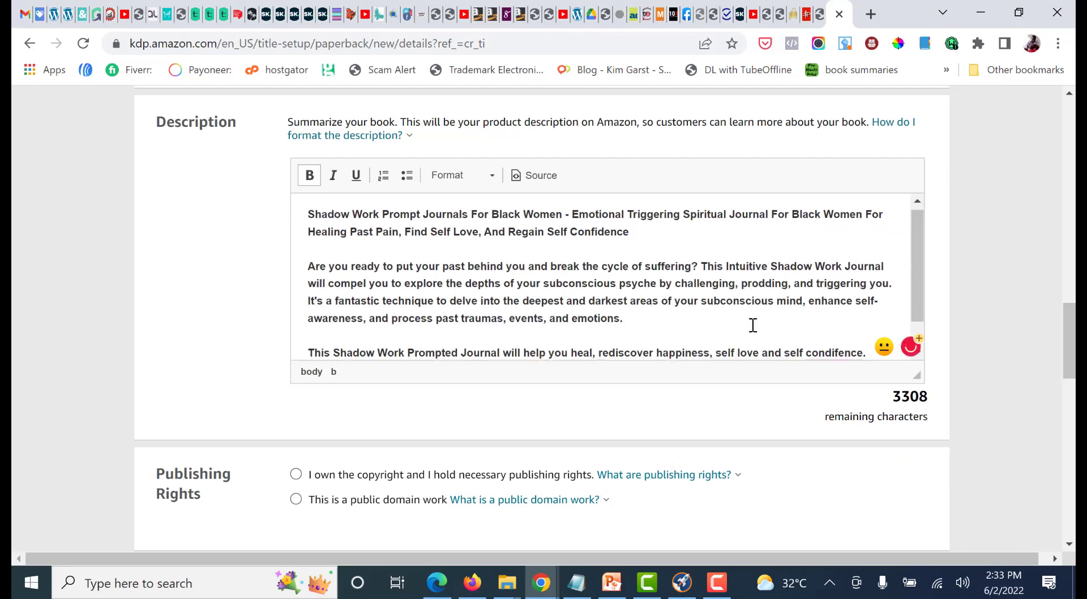
Remove the bold formatting from the two body paragraphs below the description heading
scroll(752, 323, "down", 2)
left_click_drag(868, 235, 310, 268)
scroll(310, 153, "up", 1)
scroll(311, 170, "up", 1)
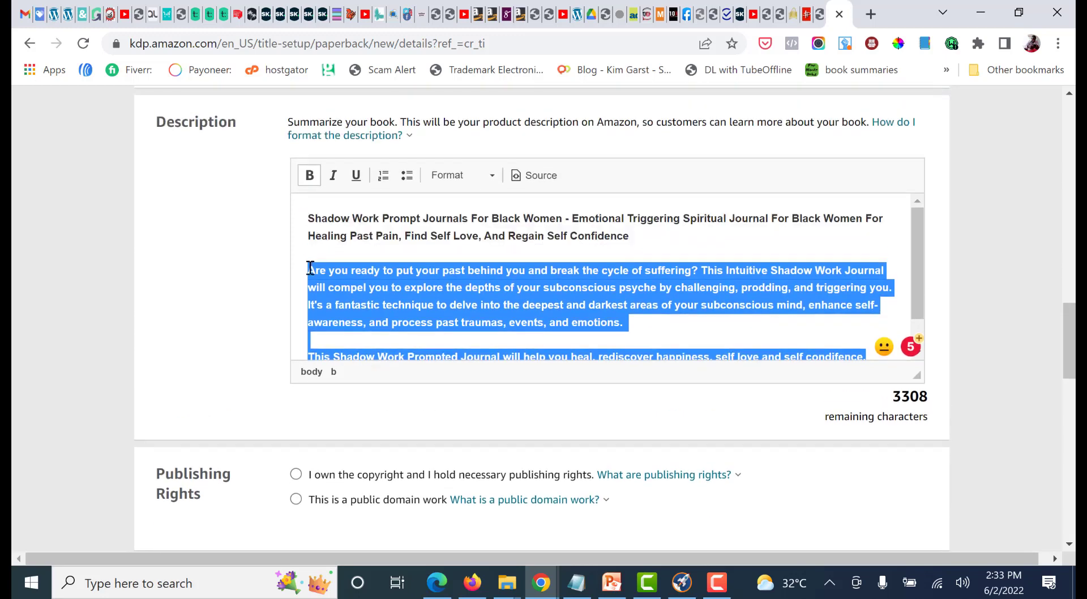
left_click(310, 175)
left_click(511, 293)
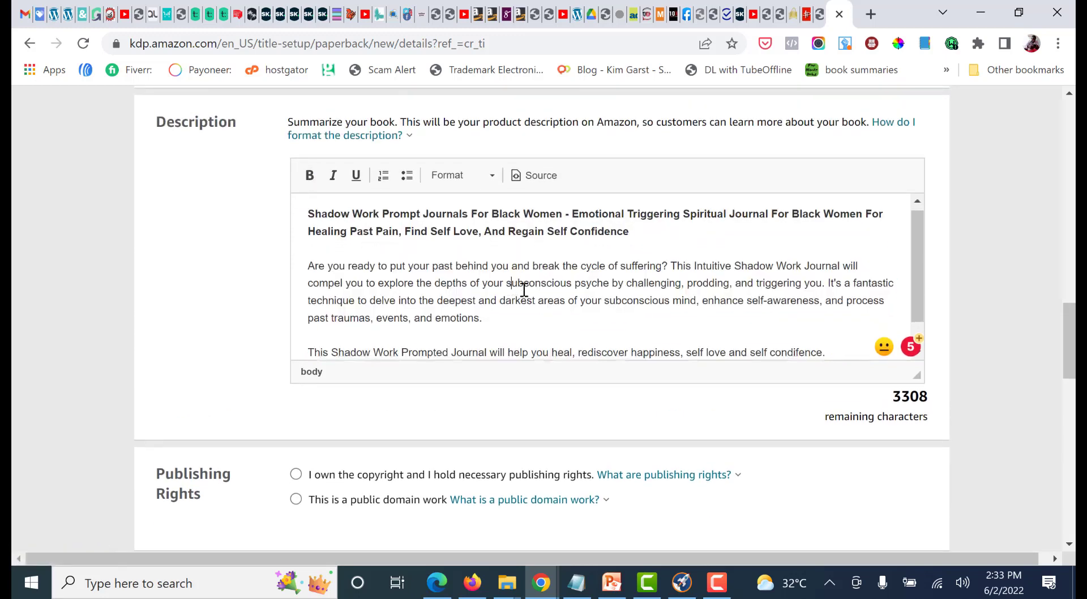
Accept Grammarly's corrections "and rediscover", "self-love" and "confidence" in the second description paragraph
scroll(660, 295, "down", 3)
mouse_move(608, 239)
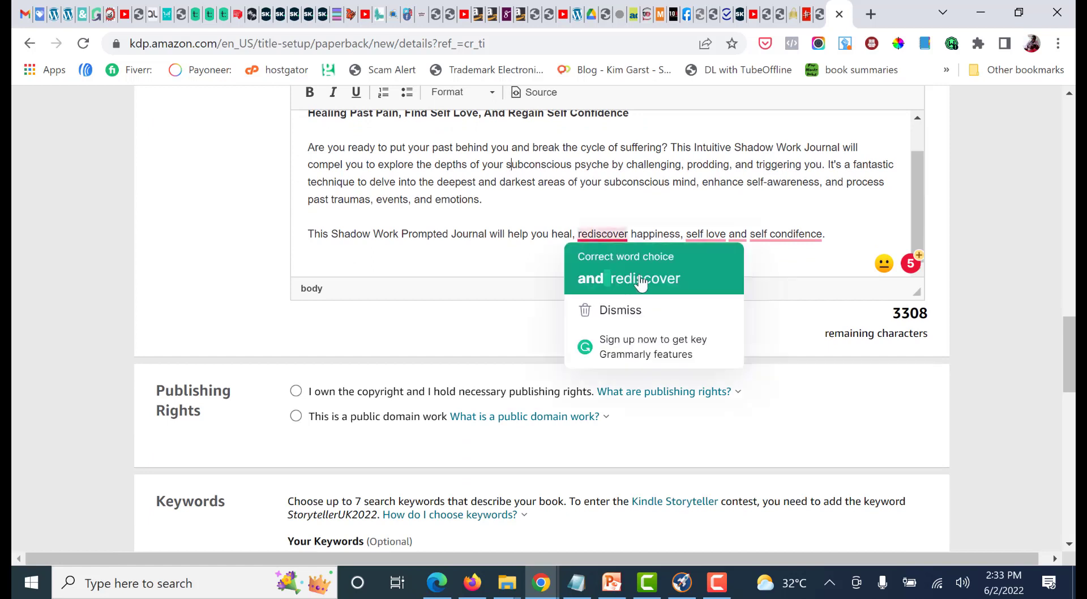
left_click(640, 280)
mouse_move(730, 234)
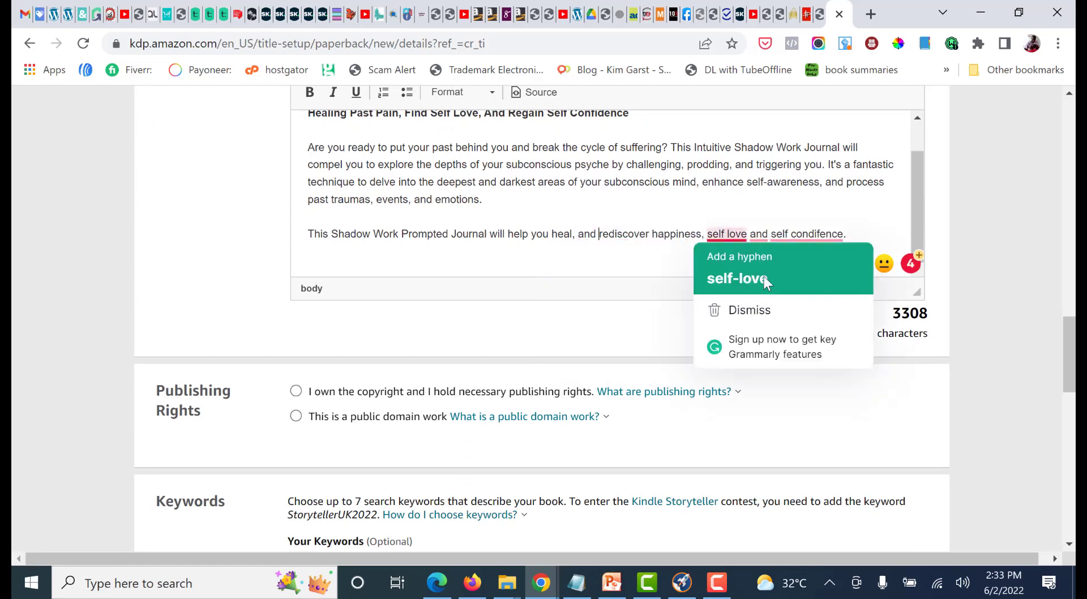
left_click(738, 279)
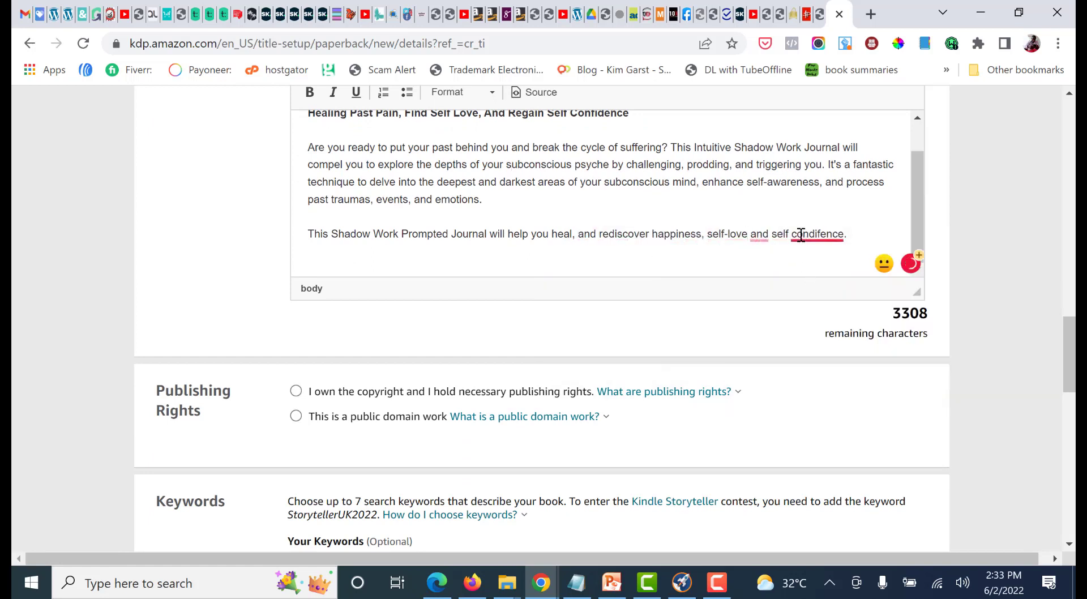
mouse_move(799, 234)
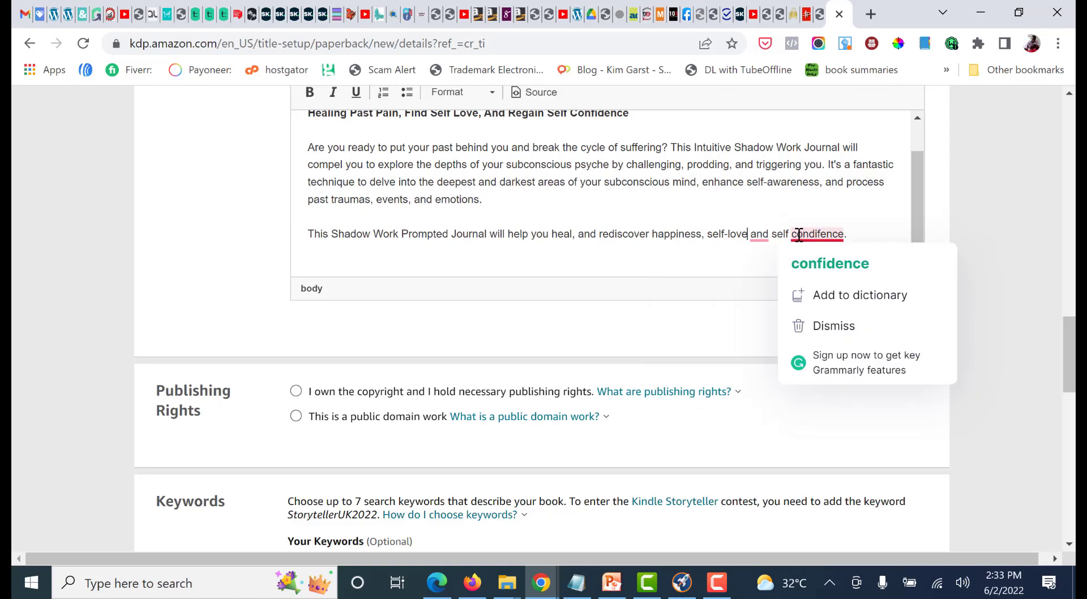
left_click(808, 265)
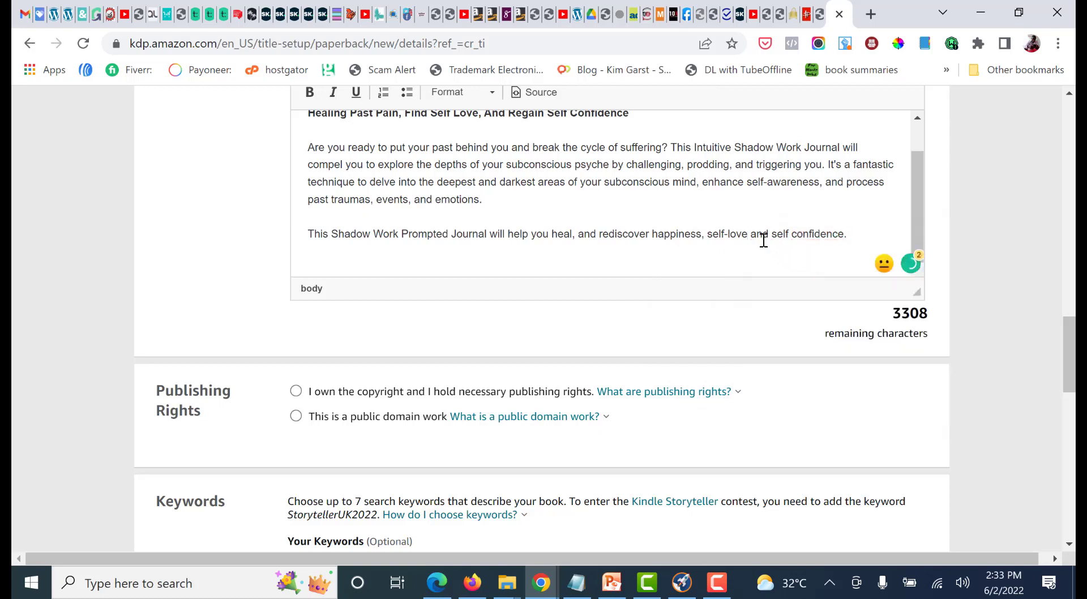
Accept Grammarly's hyphen in "self-confidence" and its comma after "self-love" in the second description paragraph
mouse_move(804, 236)
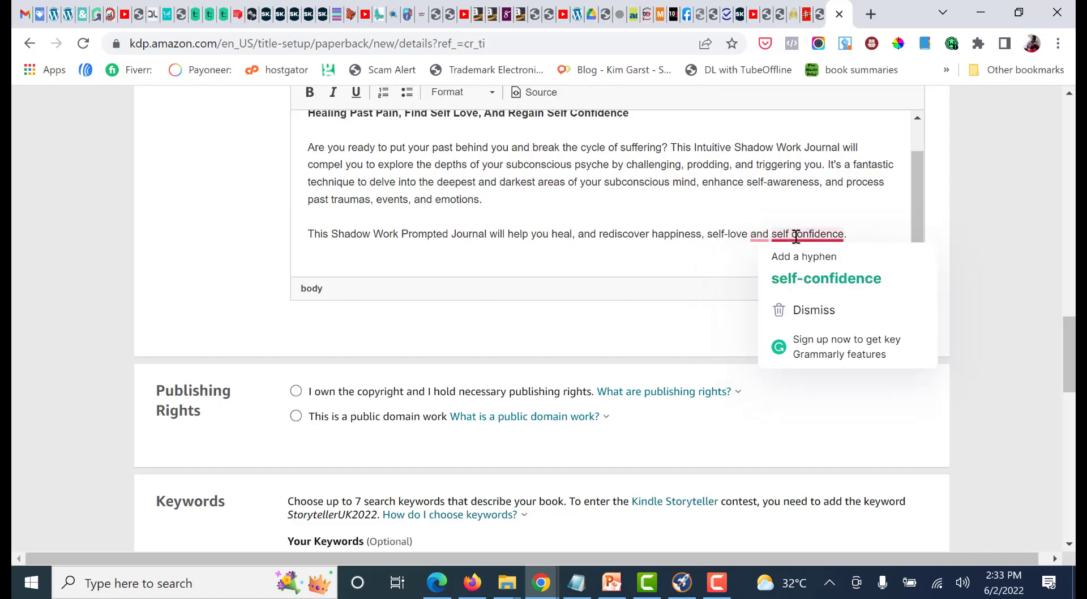
left_click(801, 276)
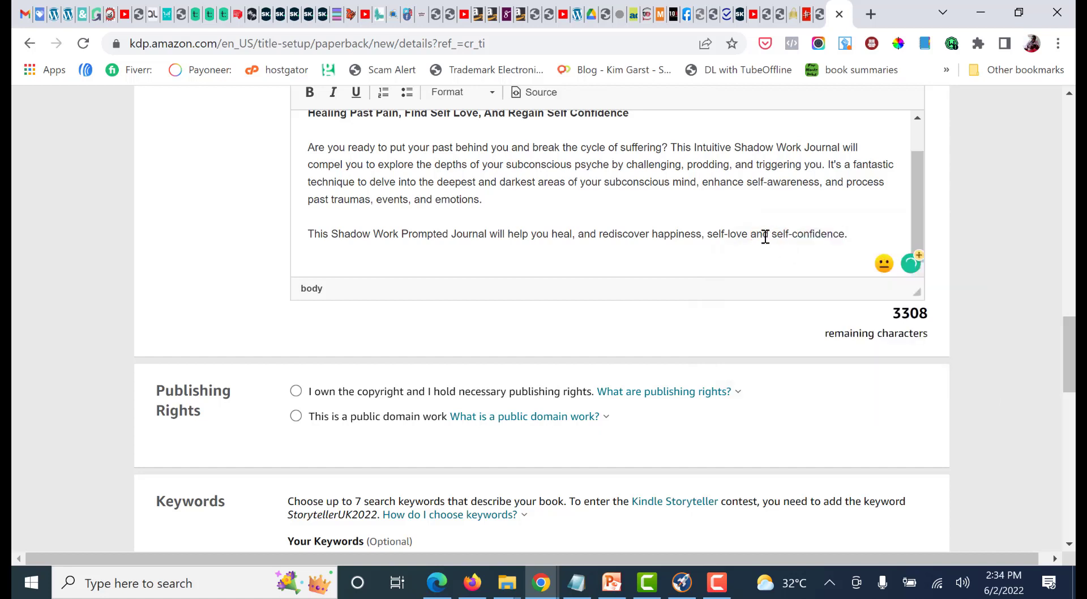
mouse_move(765, 237)
left_click(753, 277)
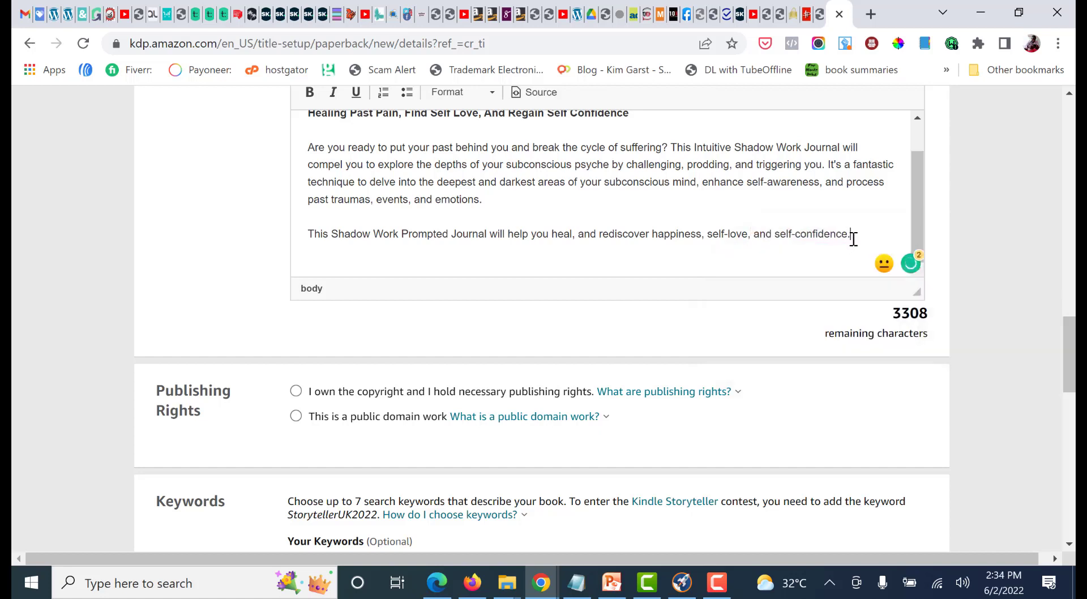
Copy the "This Shadow Work Journal includes:" section from Notepad below the second description paragraph and insert "For Black Women" after "Journal"
key("Return")
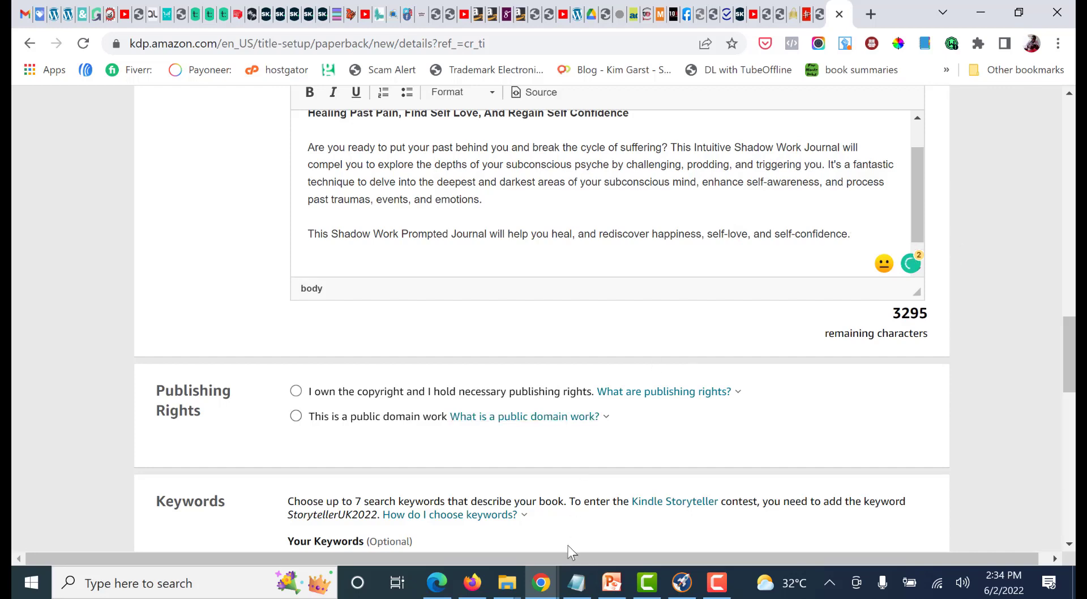
left_click(576, 582)
left_click(708, 398)
scroll(740, 389, "down", 2)
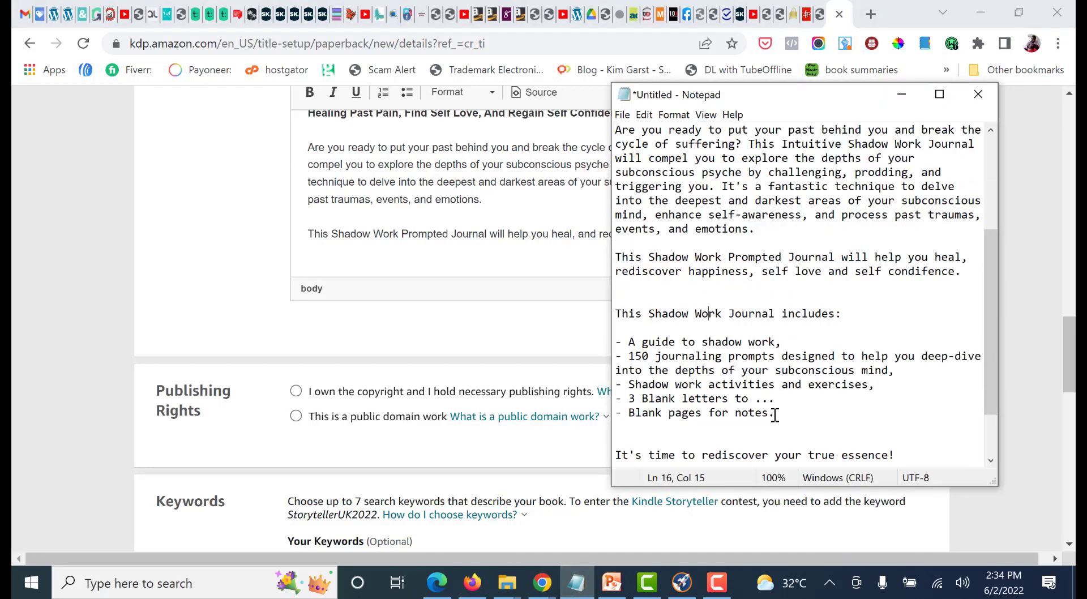
left_click_drag(775, 415, 618, 309)
key("ctrl+c")
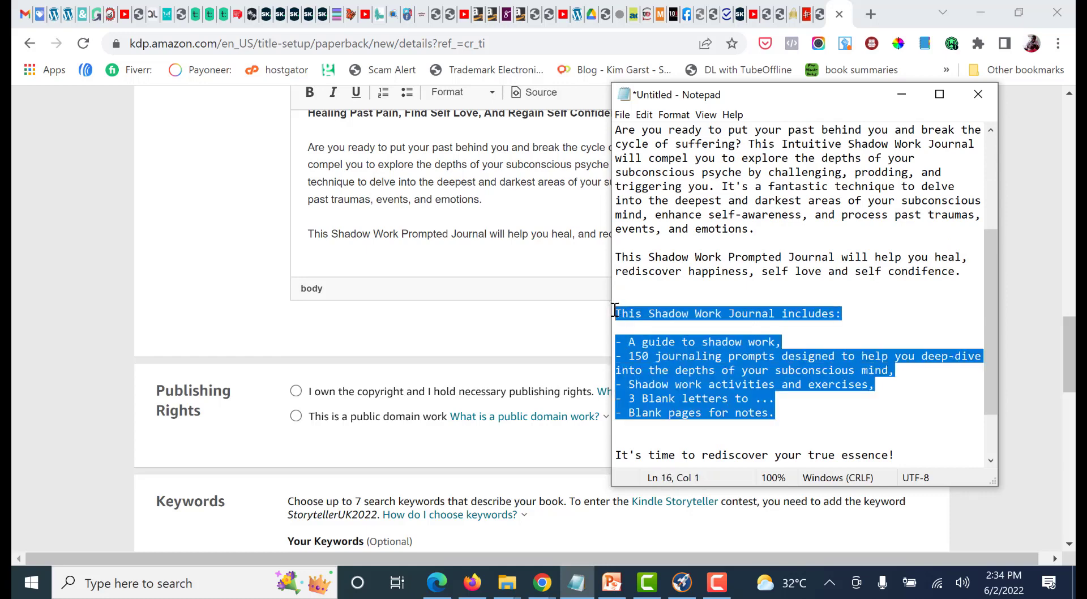
left_click(324, 256)
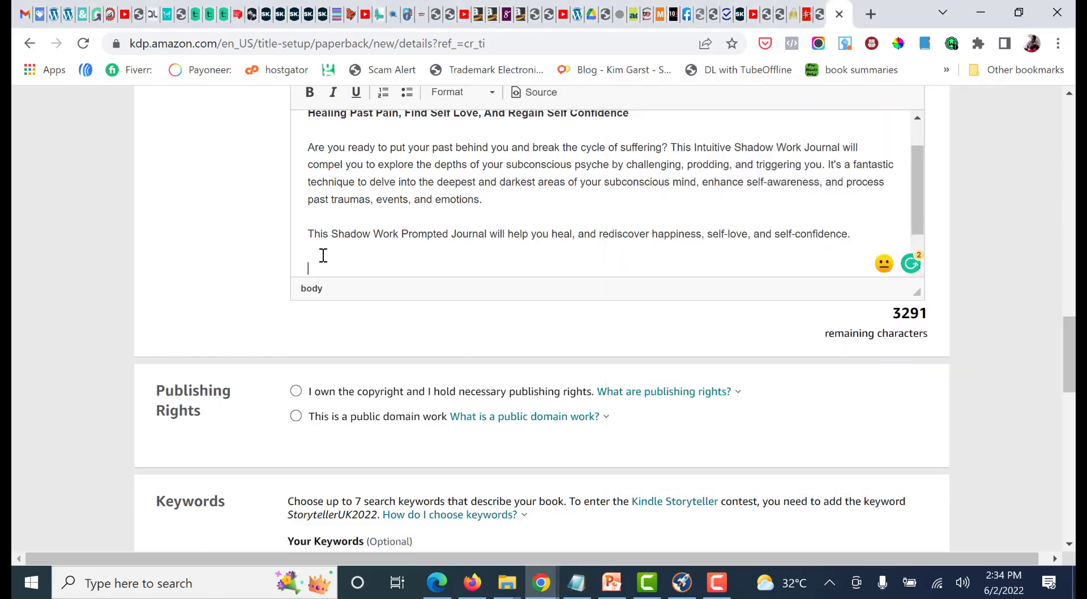
key("ctrl+v")
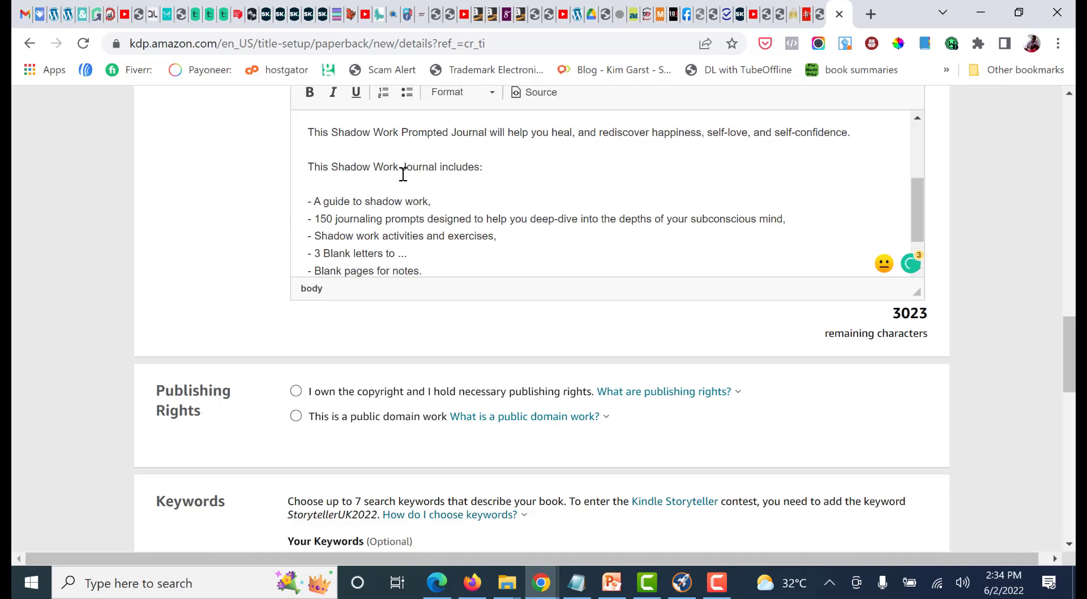
type("For Black Women")
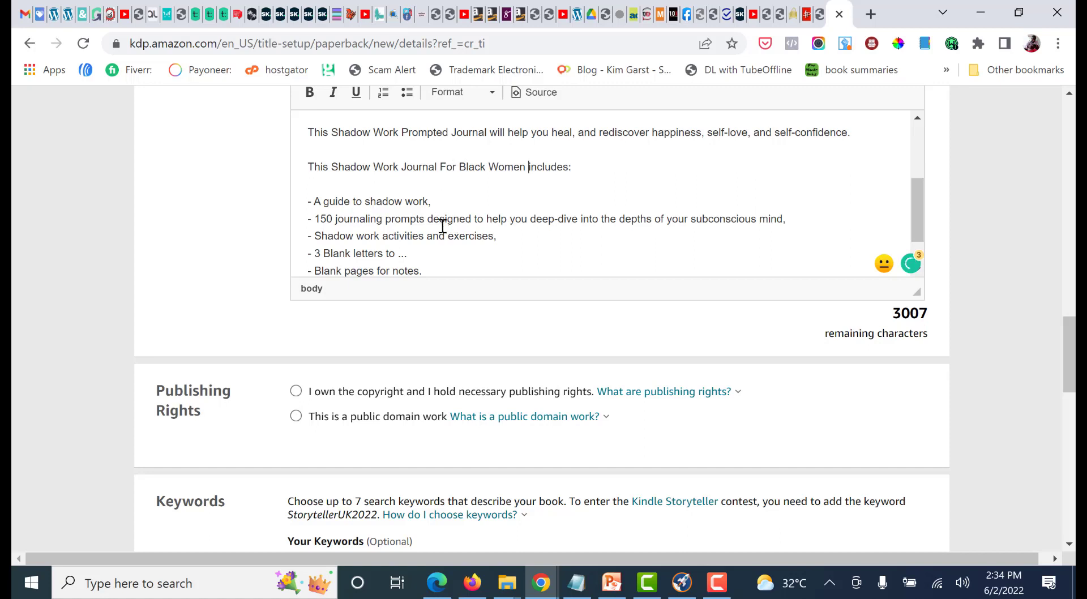
Format the five feature lines from "A guide to shadow work" to "Blank pages for notes" as a bulleted list
scroll(431, 224, "down", 2)
left_click_drag(422, 217, 302, 152)
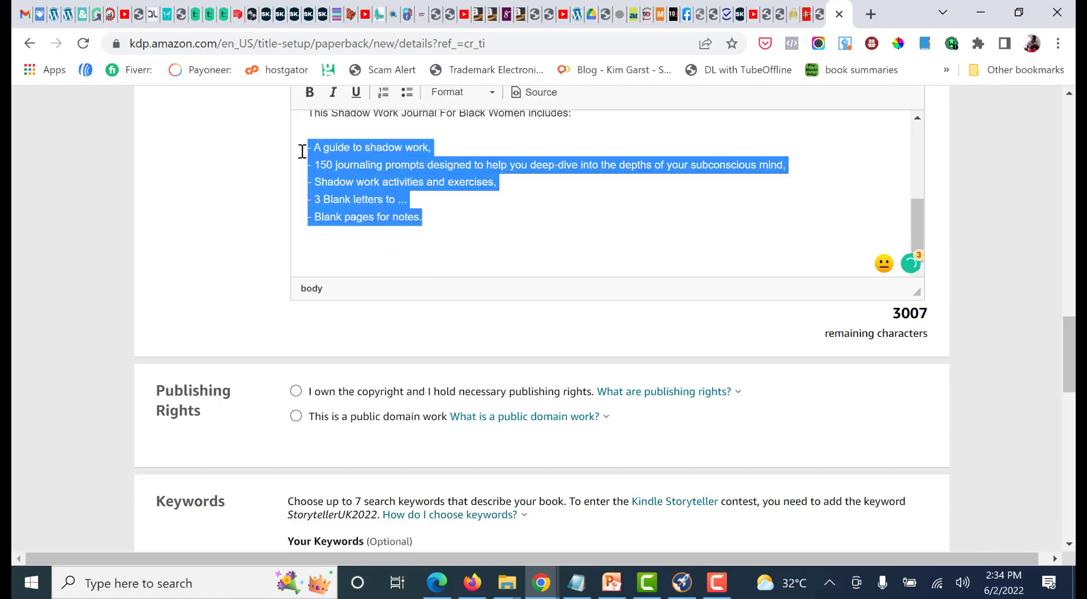
left_click(406, 93)
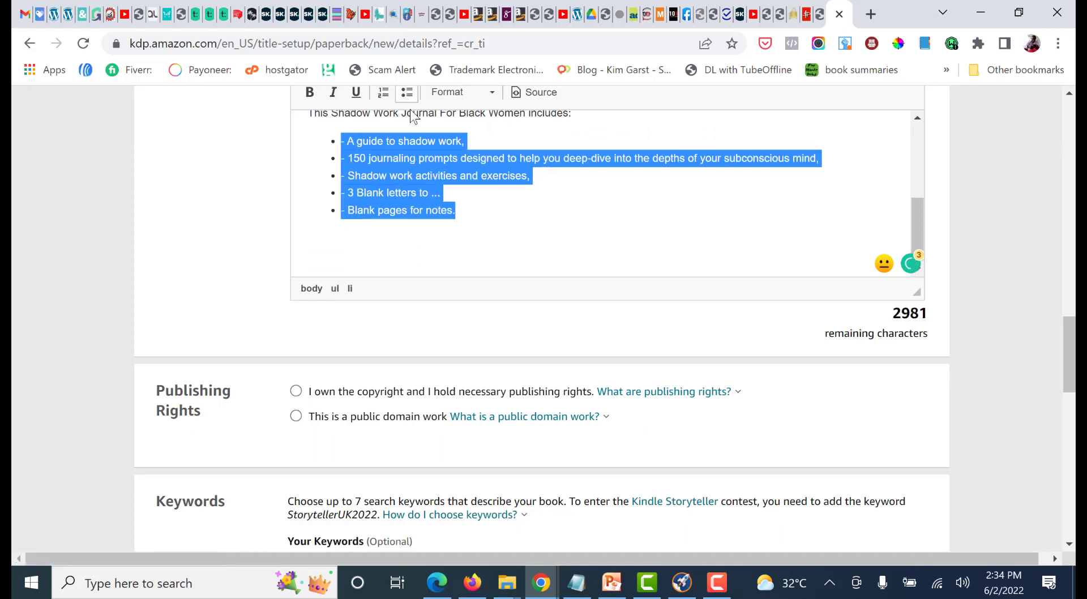
left_click(309, 236)
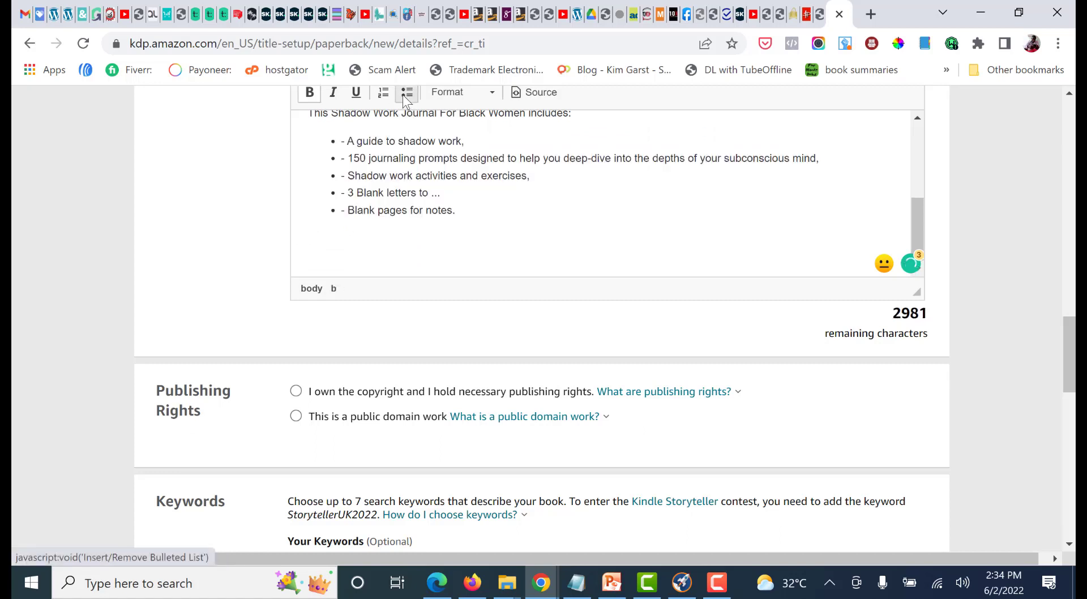
Remove the leading hyphen and space from each of the five bulleted items in the description
left_click(350, 141)
key("BackSpace")
key("BackSpace")
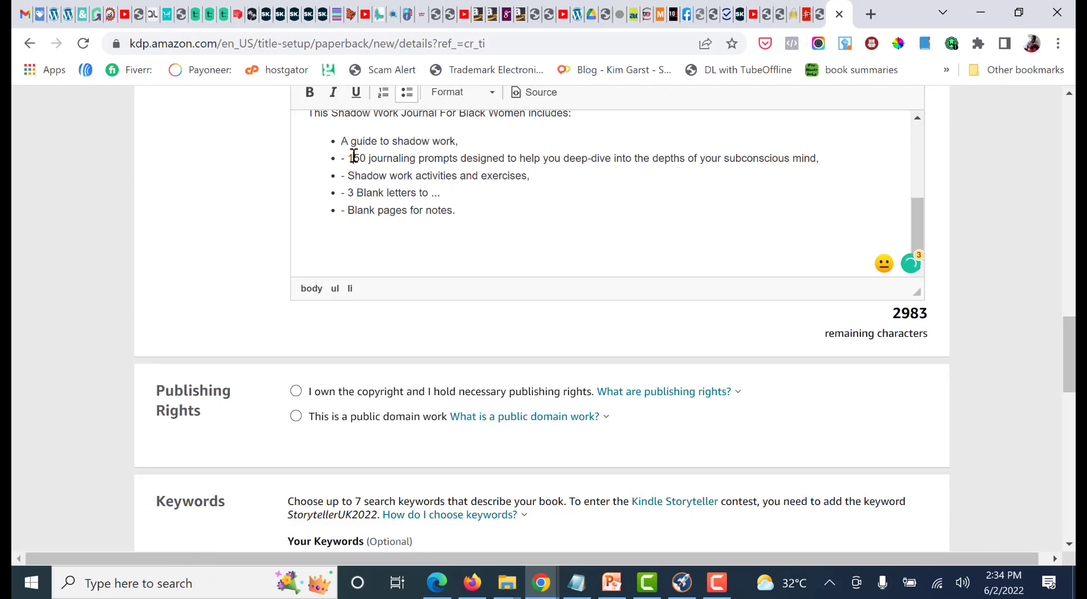
key("BackSpace")
key("BackSpace")
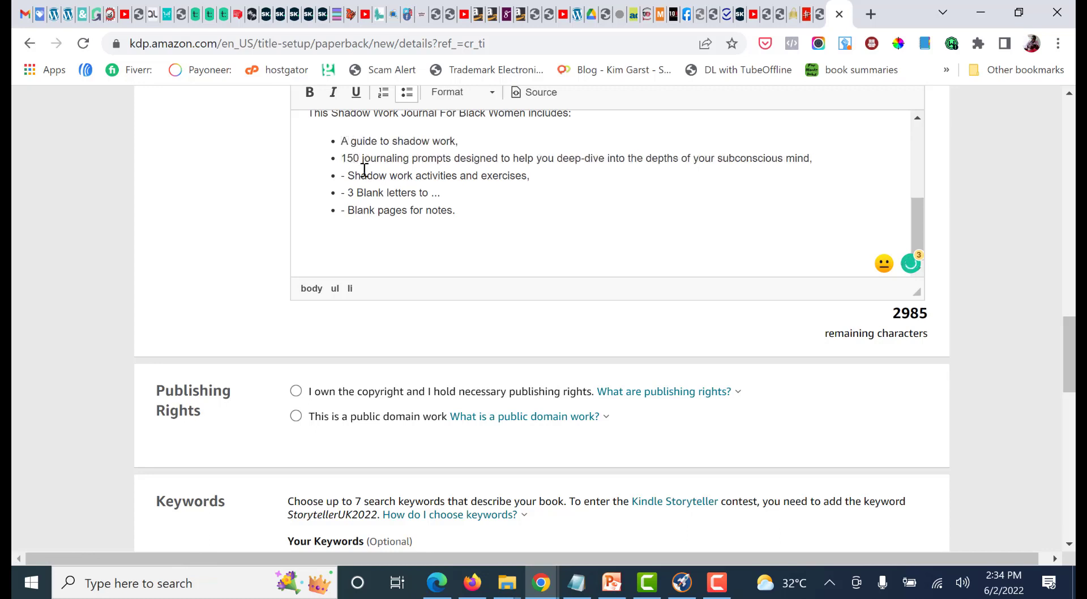
left_click(351, 175)
key("BackSpace")
key("BackSpace")
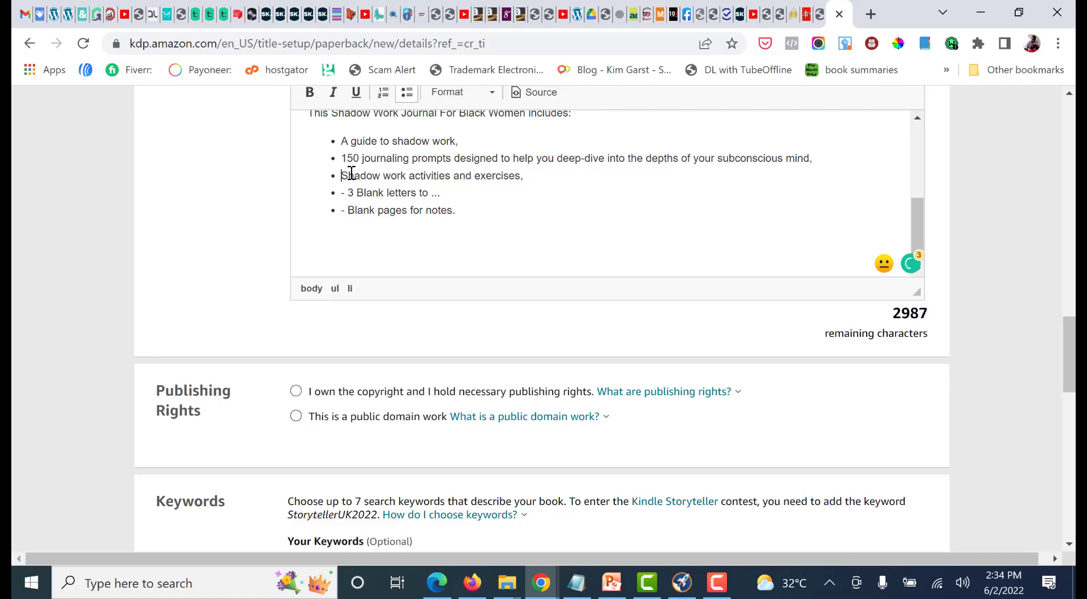
left_click(351, 193)
key("BackSpace")
key("BackSpace")
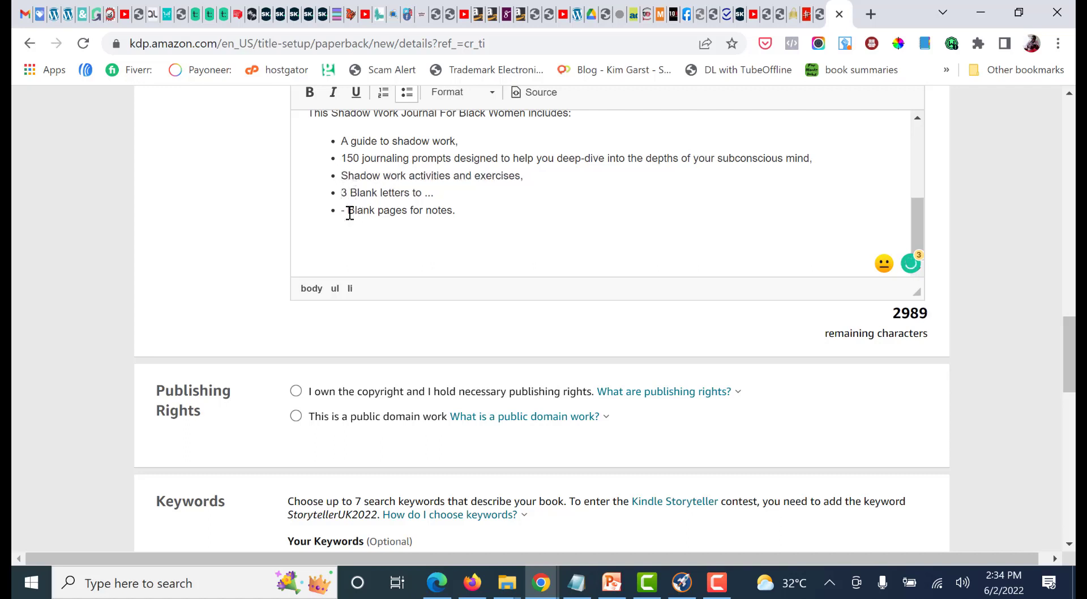
left_click(349, 210)
key("BackSpace")
key("BackSpace")
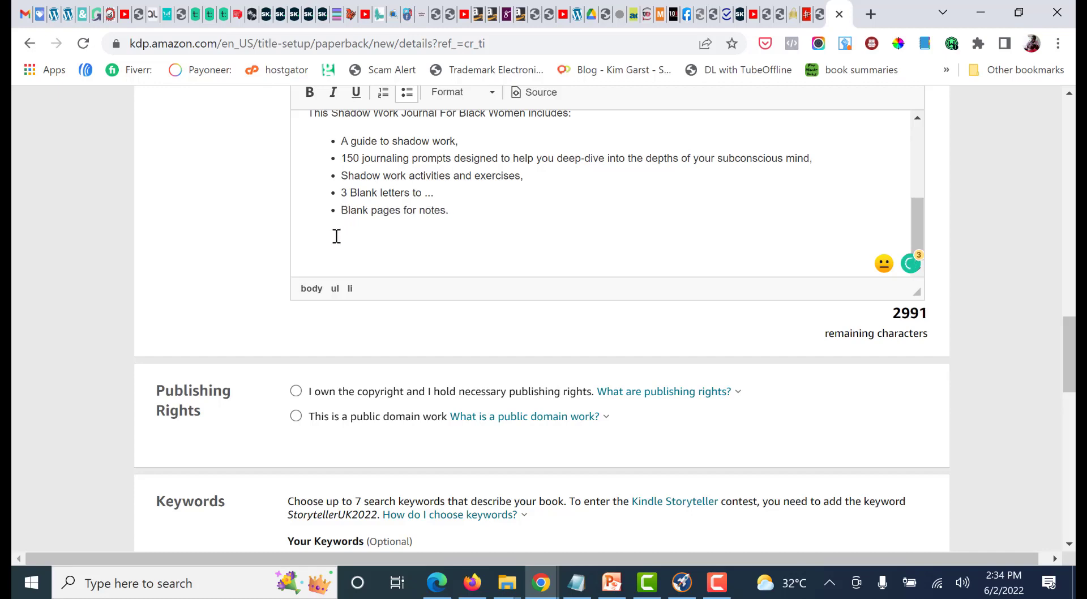
Copy the closing lines "It's time to rediscover your true essence!" and "Grab A Copy Today" from Notepad into the description below the bulleted list
left_click(318, 238)
key("alt+Tab")
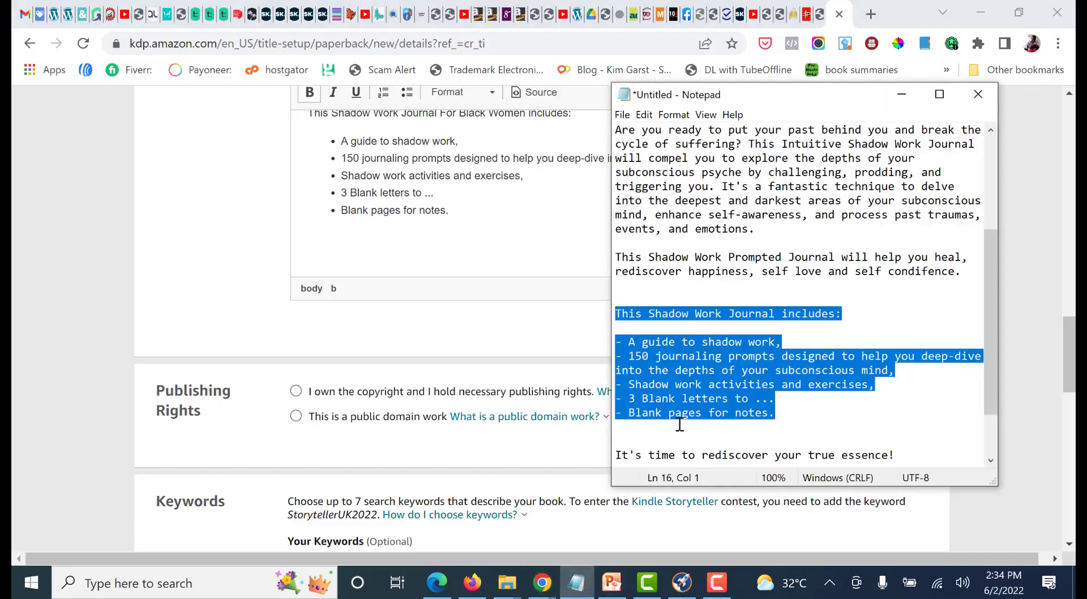
scroll(679, 425, "down", 2)
left_click_drag(736, 412, 606, 391)
key("ctrl+c")
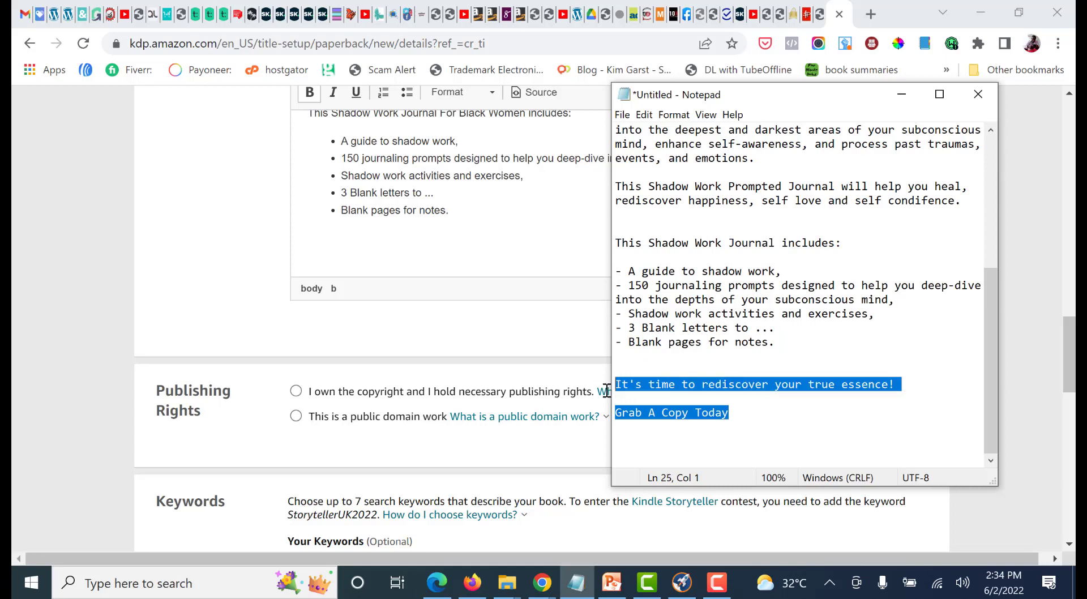
left_click(307, 242)
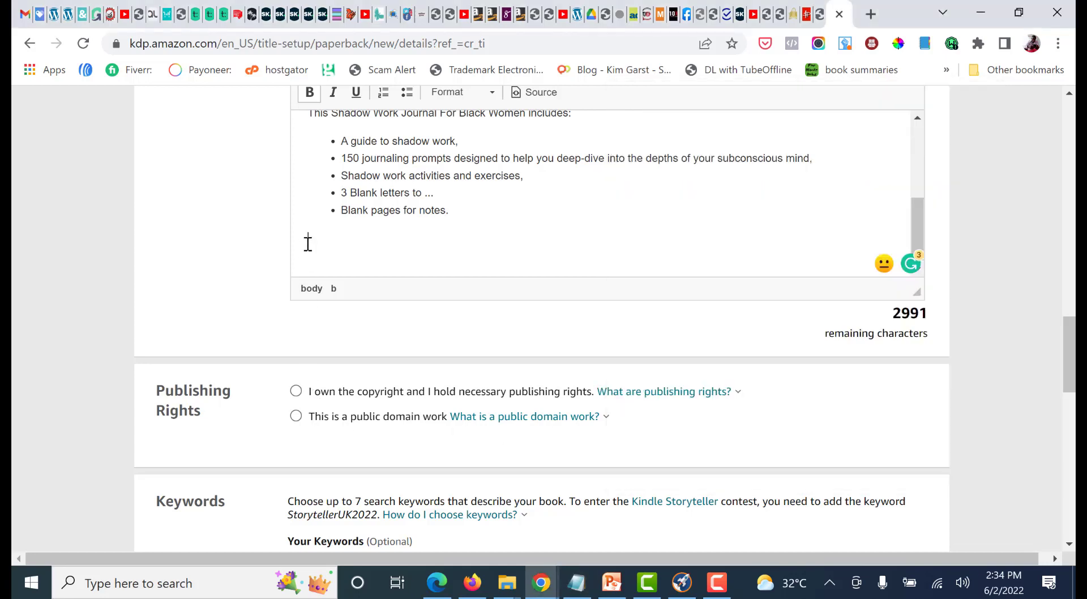
key("ctrl+v")
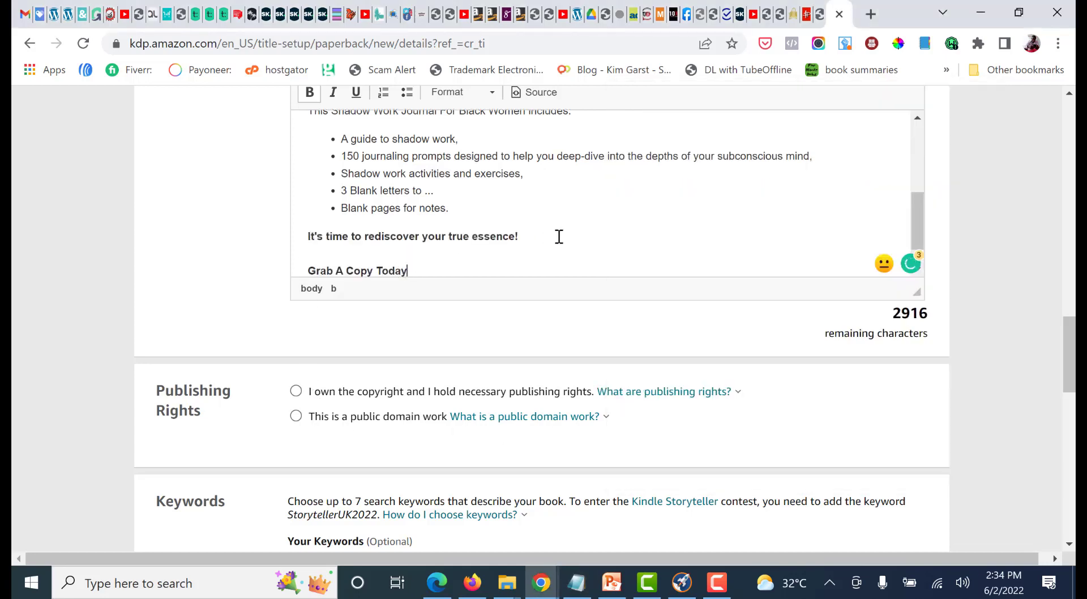
Remove the bold formatting from the line "It's time to rediscover your true essence!" in the description
left_click(311, 241, "shift")
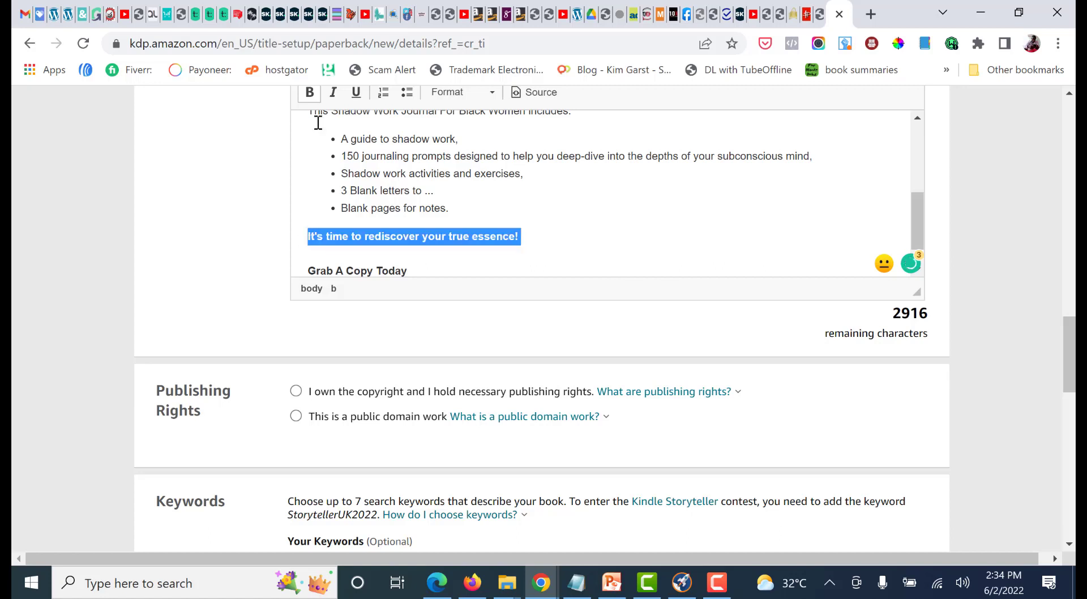
left_click(310, 93)
left_click(423, 260)
left_click_drag(419, 270, 327, 260)
left_click(389, 249)
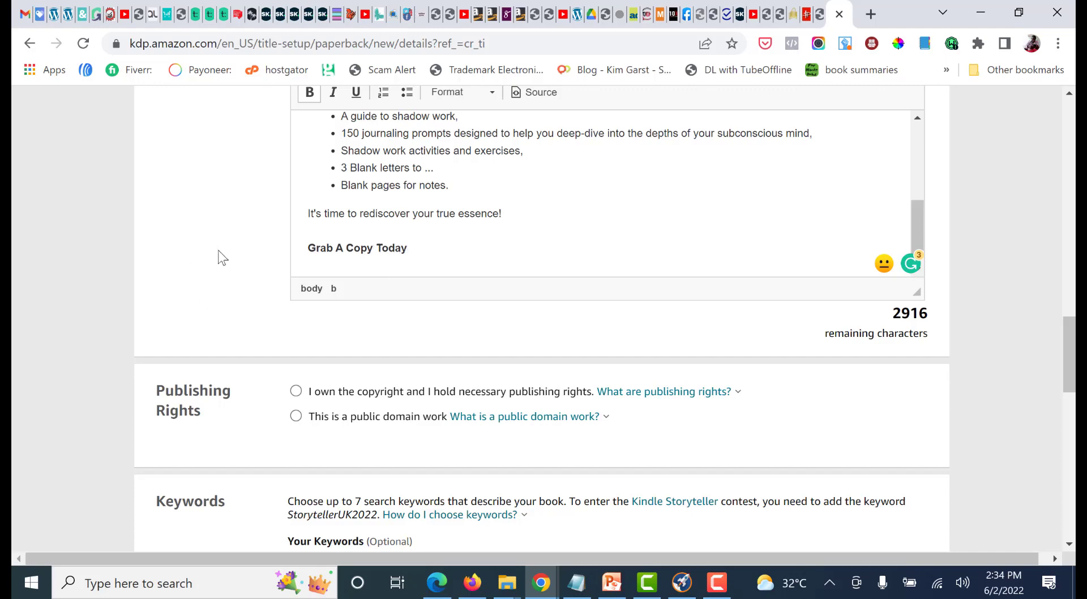
Review the finished description, and declare ownership of the copyright and the necessary publishing rights
scroll(551, 208, "up", 3)
scroll(553, 209, "up", 5)
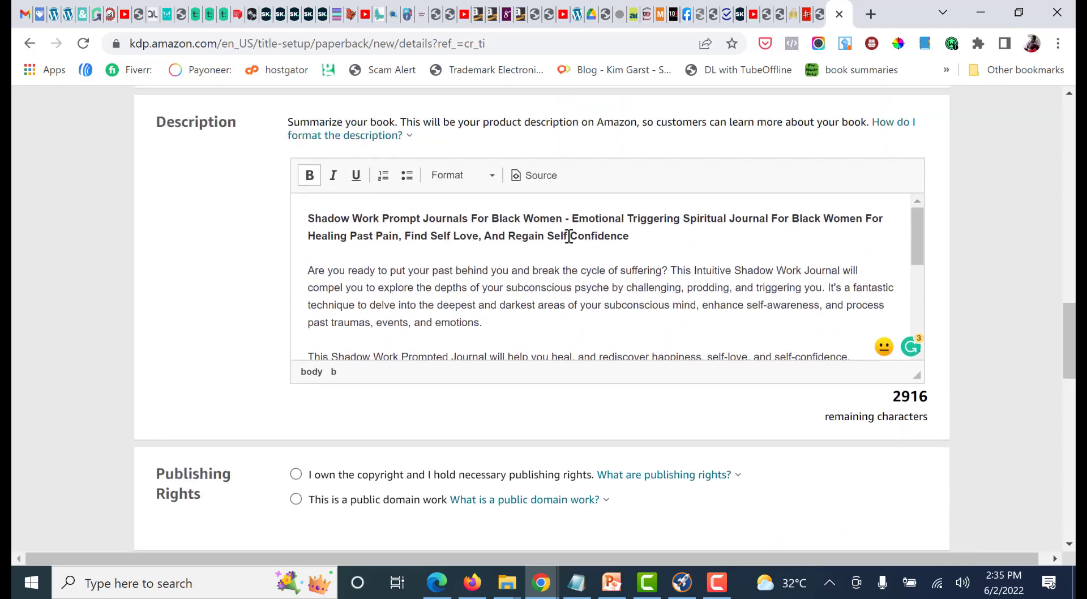
scroll(765, 251, "down", 5)
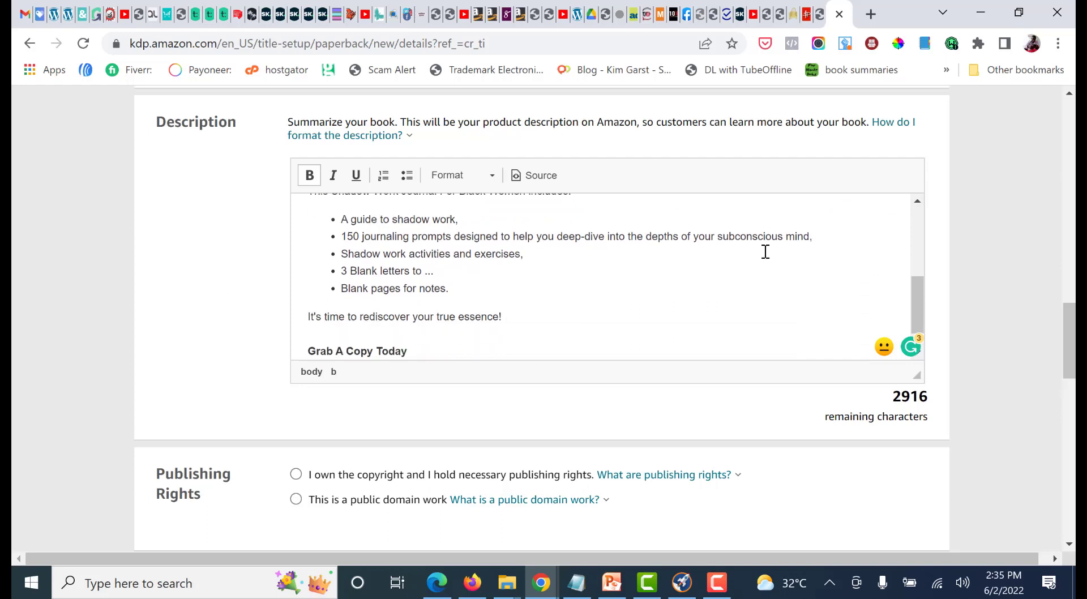
scroll(613, 319, "down", 1)
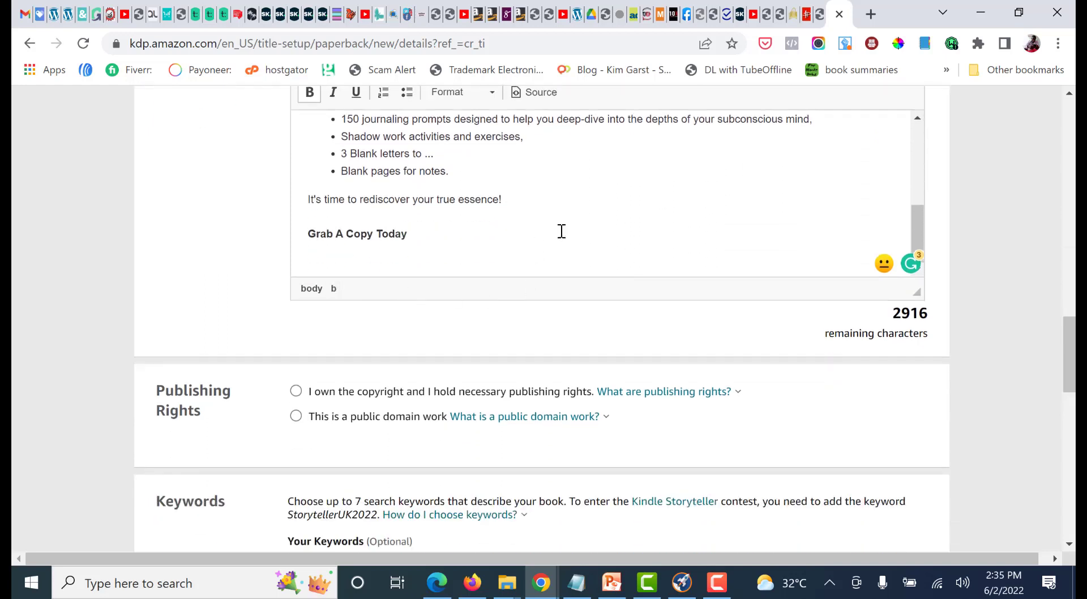
scroll(562, 232, "up", 6)
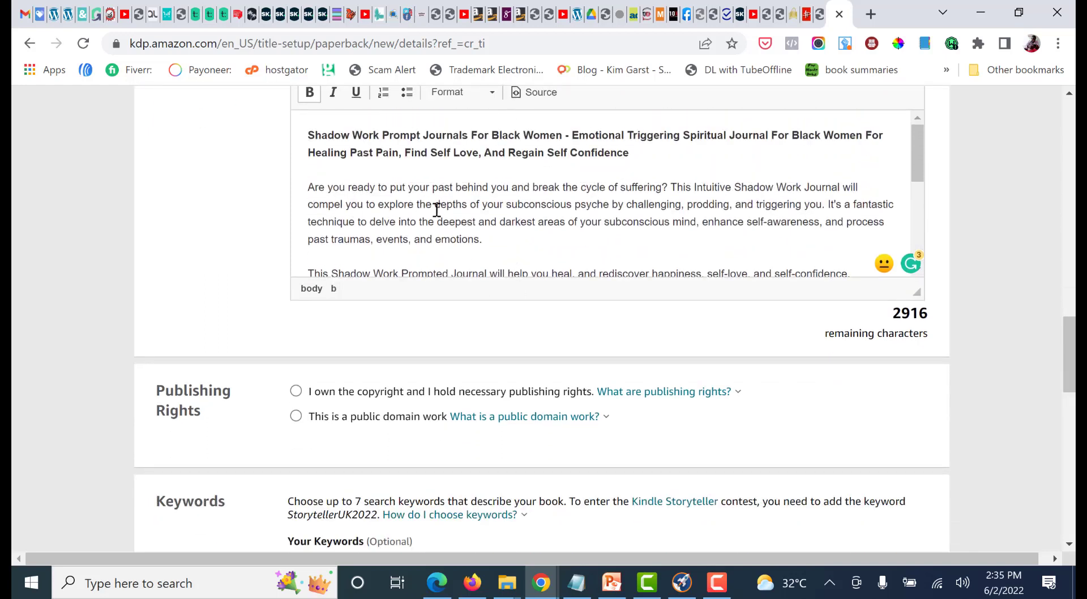
scroll(898, 354, "down", 2)
left_click(296, 225)
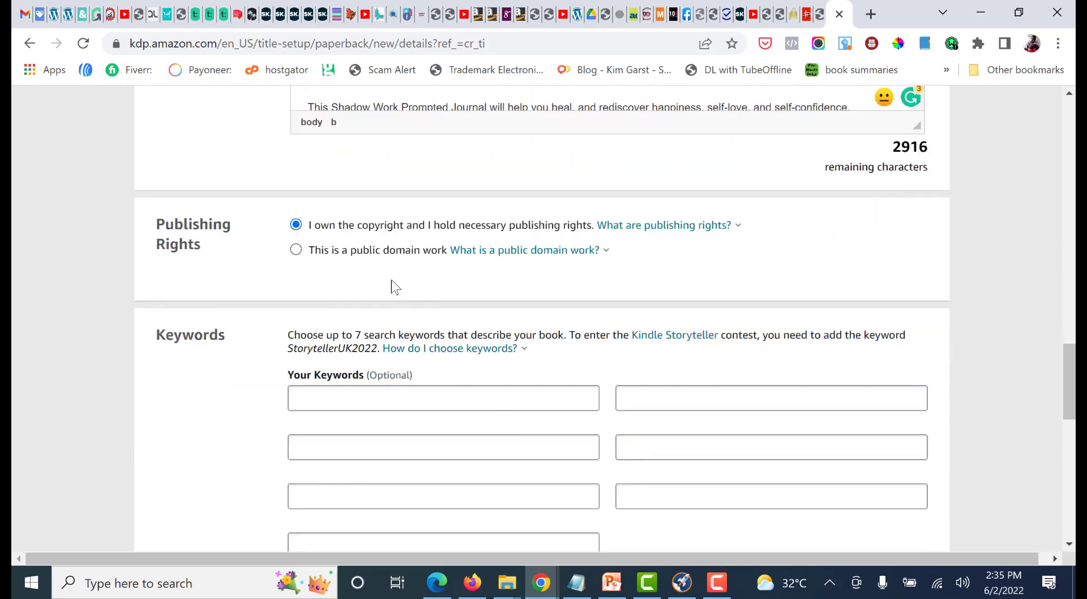
scroll(311, 264, "down", 2)
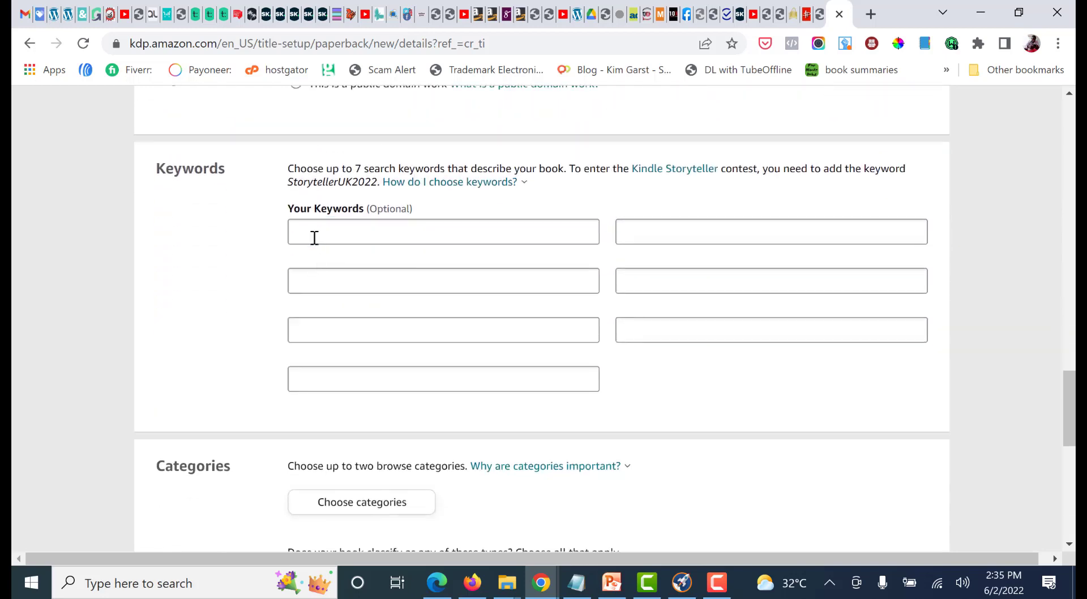
left_click(425, 238)
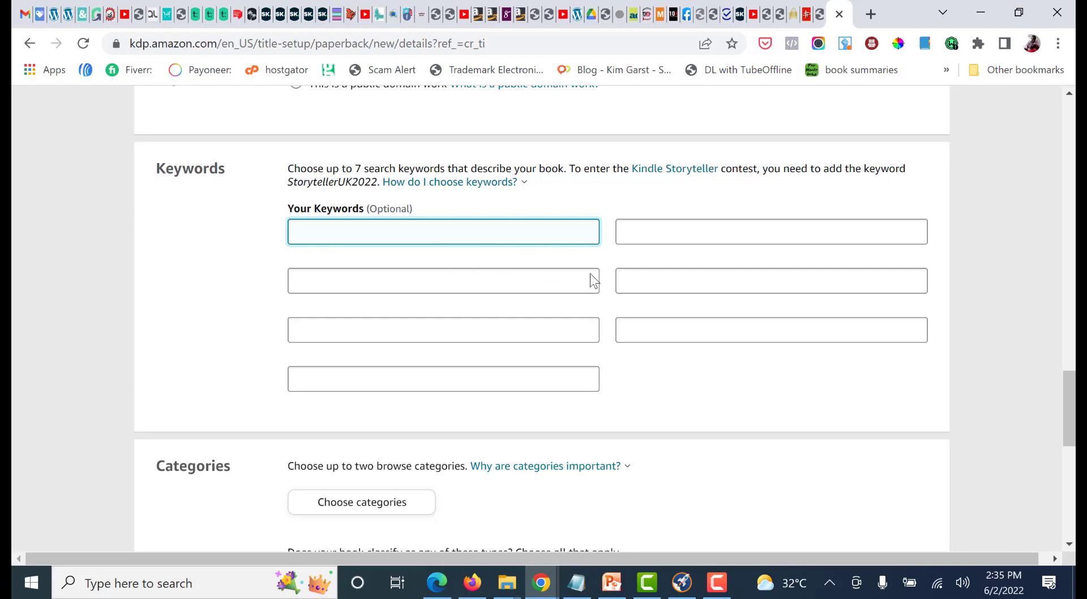
scroll(698, 317, "up", 2)
scroll(697, 318, "down", 2)
scroll(929, 357, "up", 4)
scroll(940, 359, "down", 1)
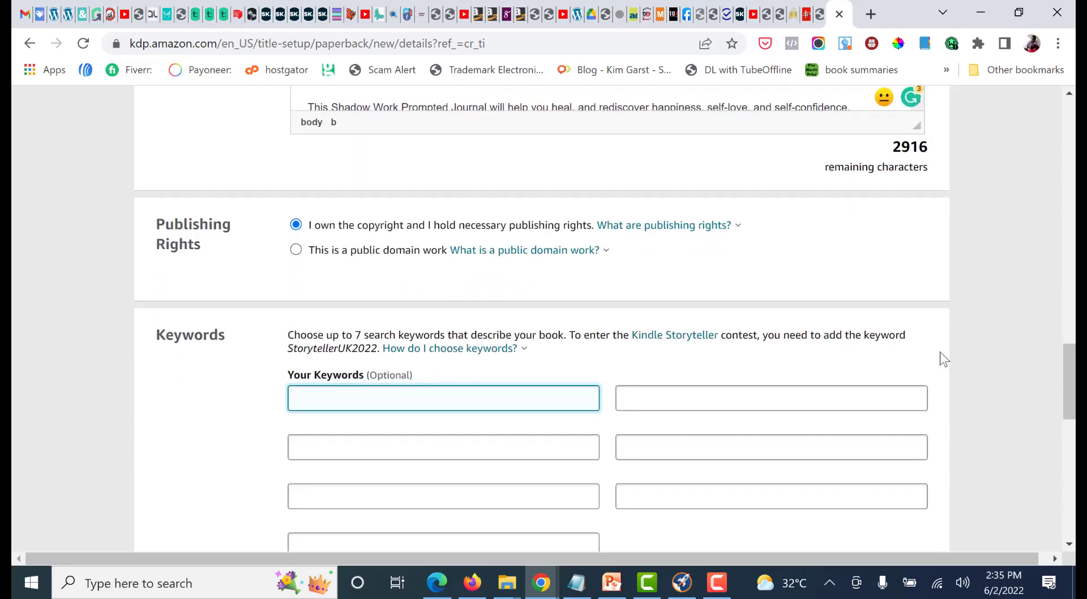
scroll(574, 367, "down", 2)
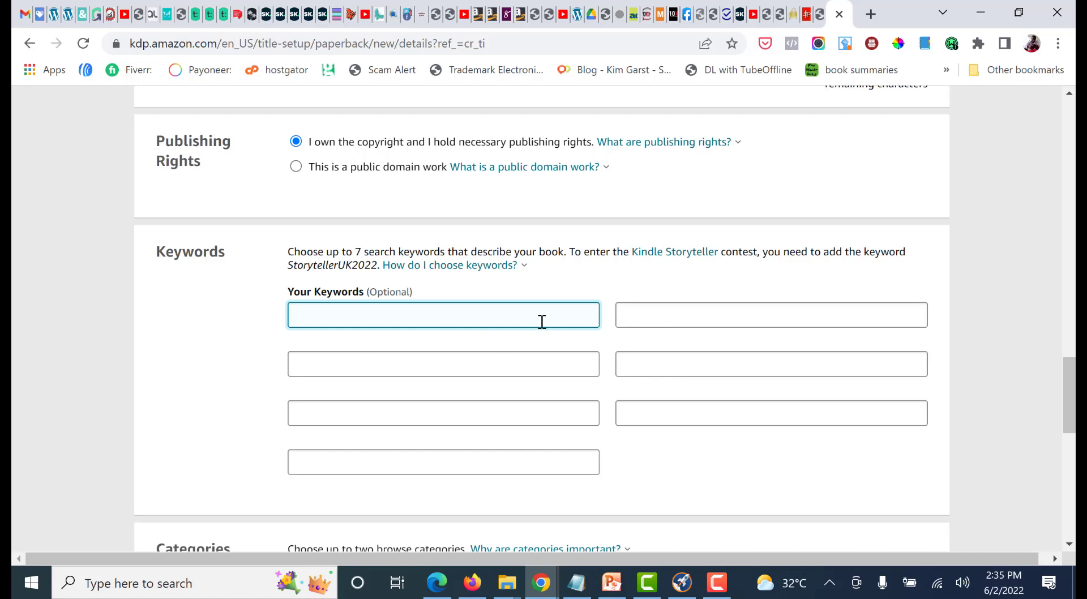
Search Google for "asin lookup" in a new browser tab
left_click(871, 14)
type("asin")
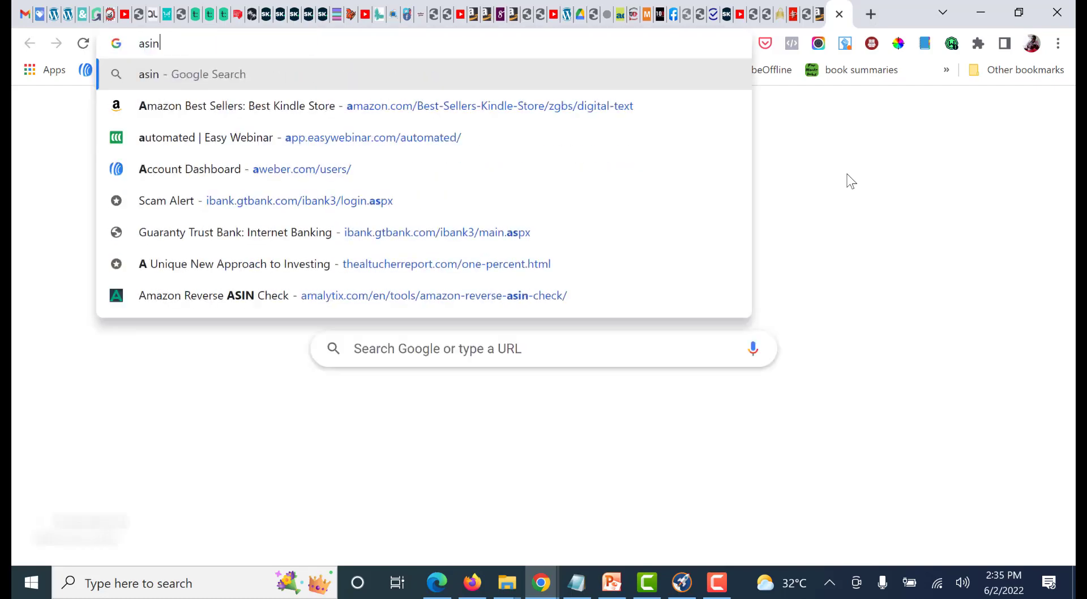
type(" lookup")
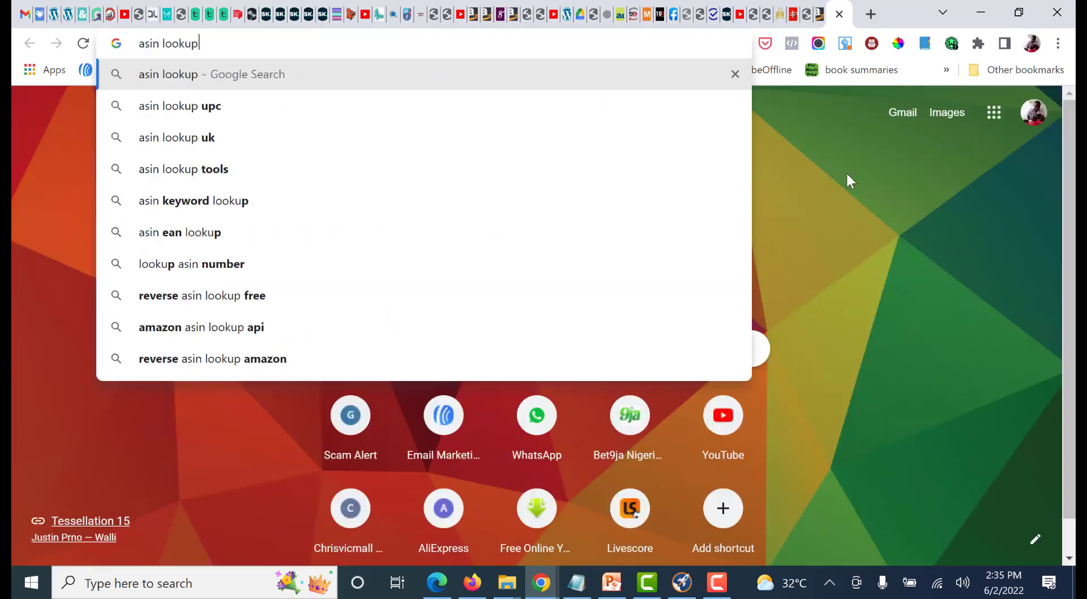
key("Return")
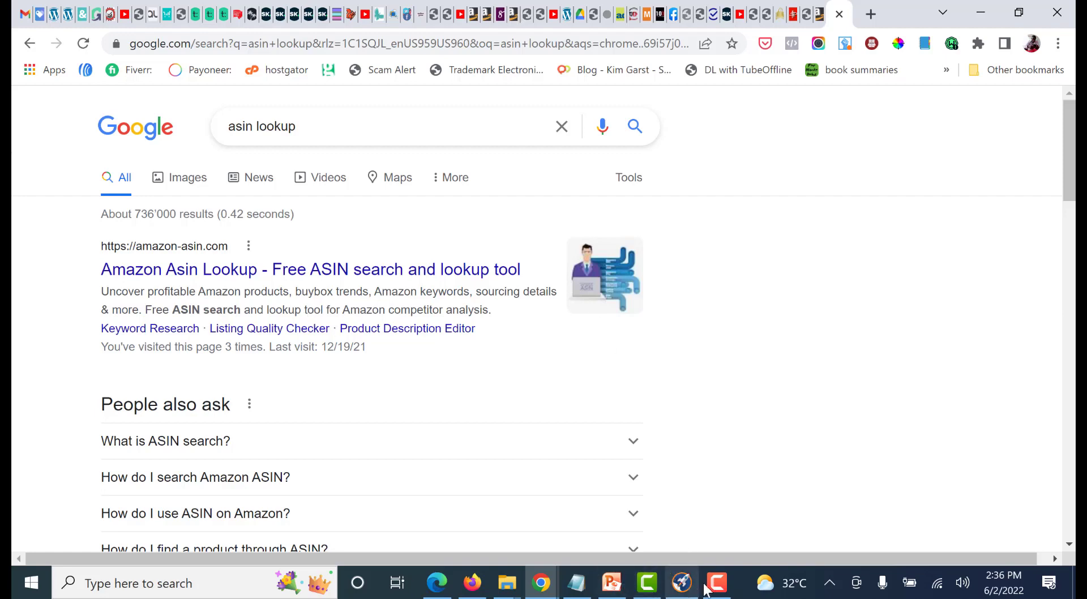
Switch to Publisher Rocket and open the Amazon listing Shadow Work Journal and Guide for Beginners via the competition for "shadow work guide and journal"
left_click(681, 584)
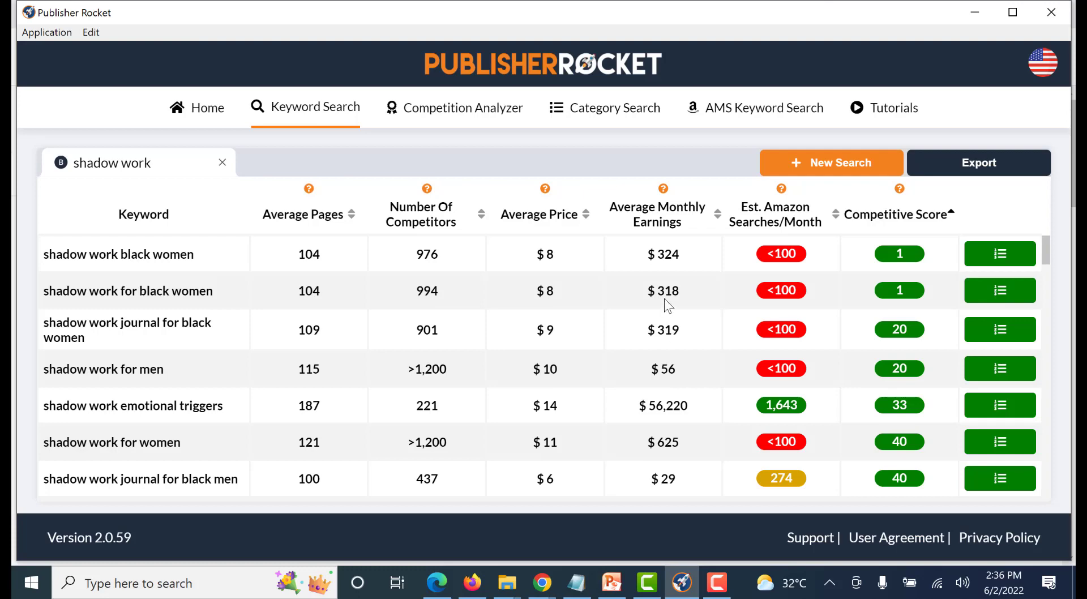
left_click(994, 333)
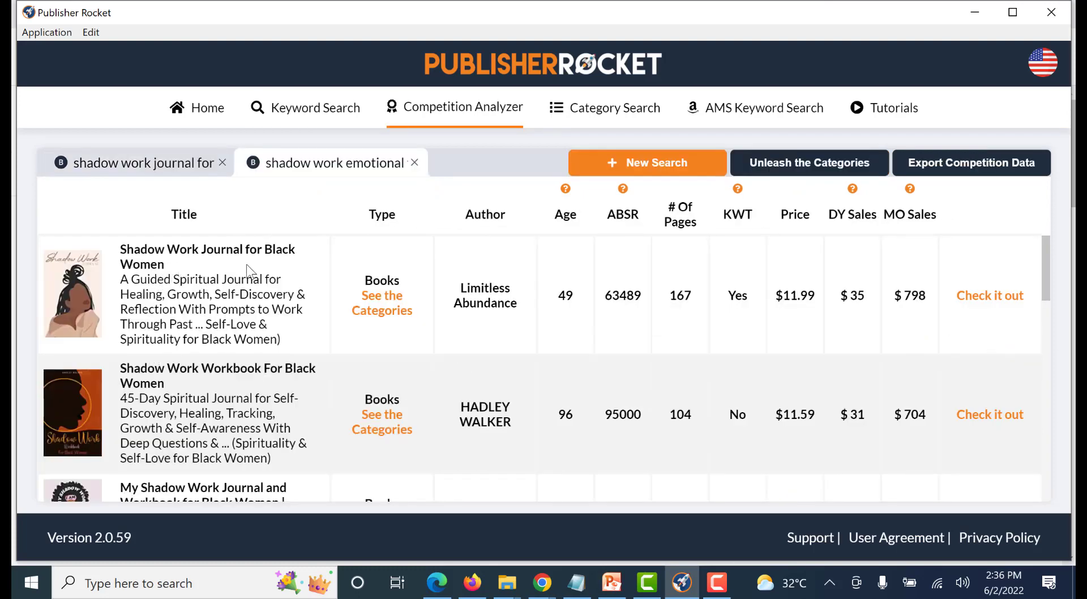
left_click(288, 107)
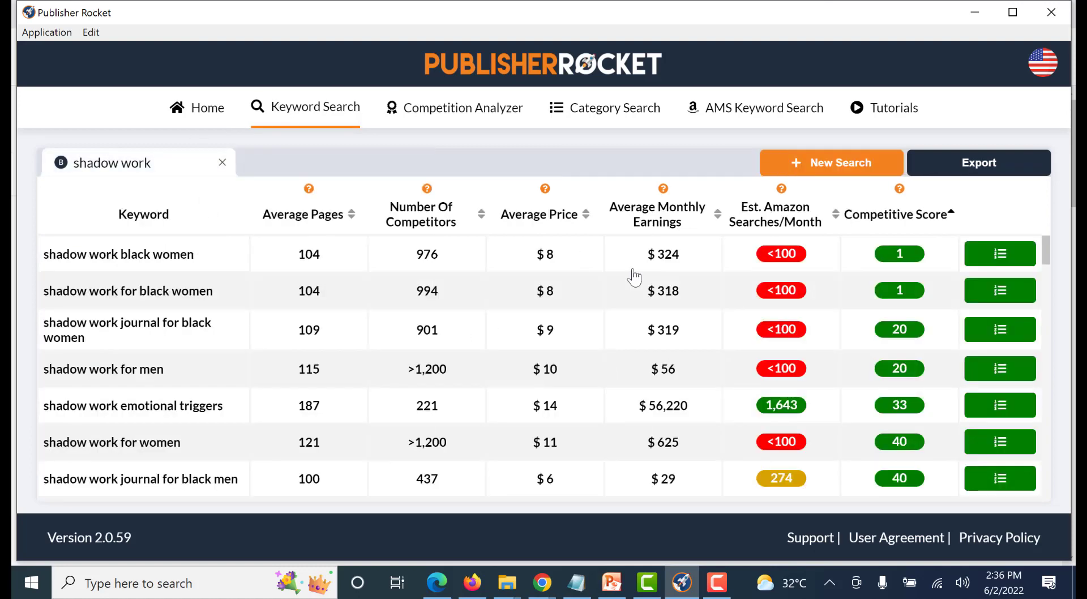
scroll(740, 396, "down", 3)
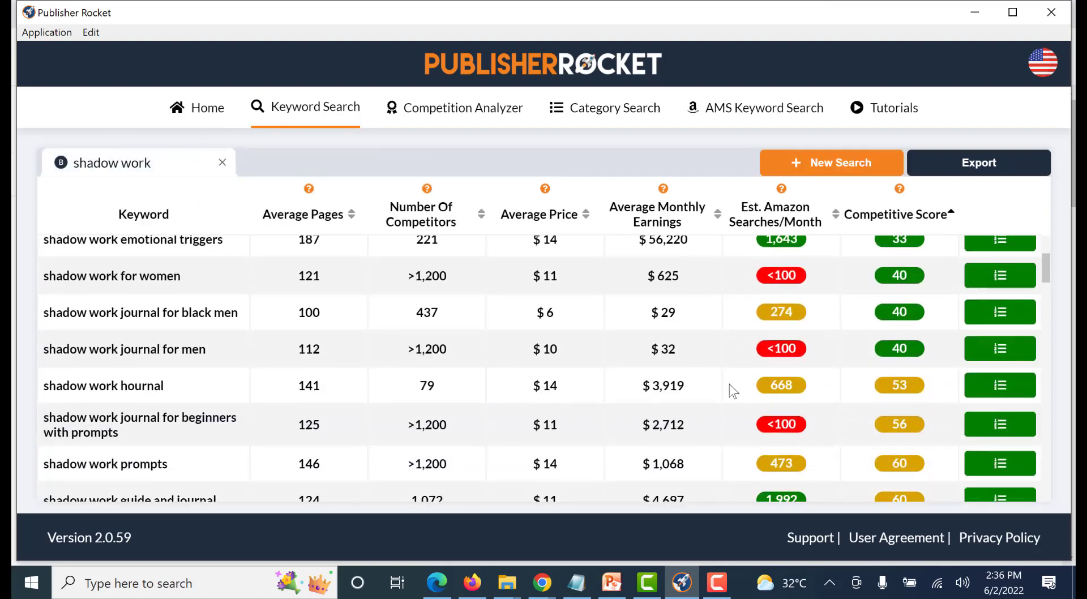
scroll(702, 435, "down", 2)
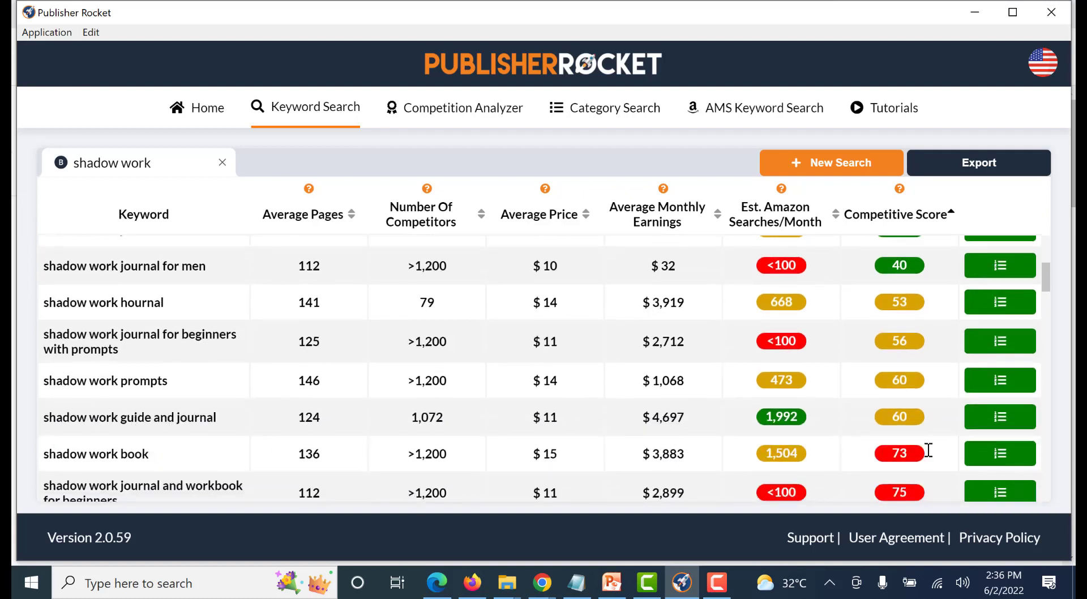
left_click(988, 419)
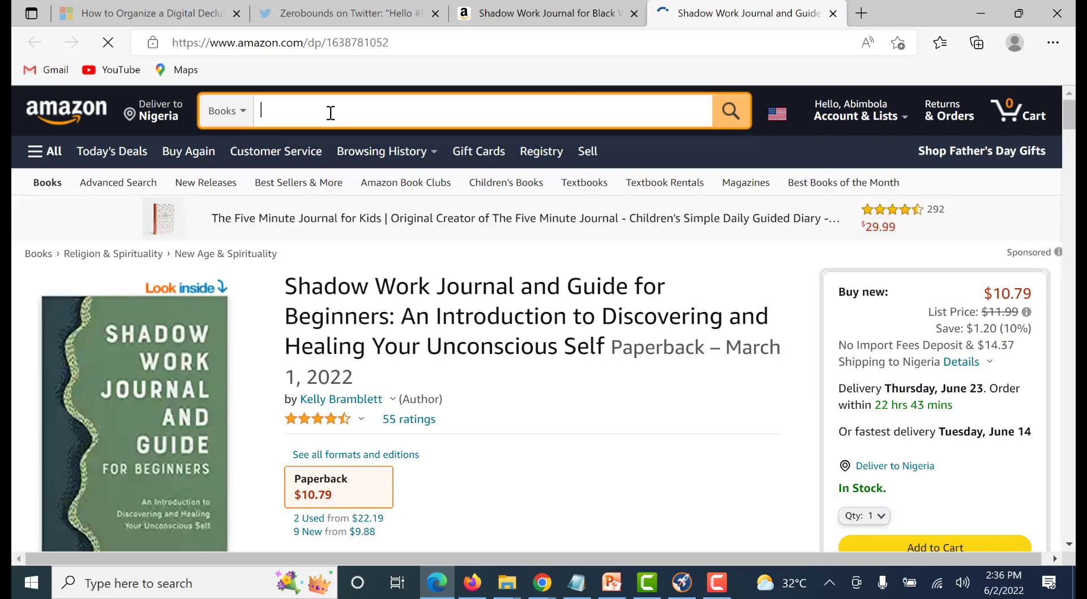
type("shw")
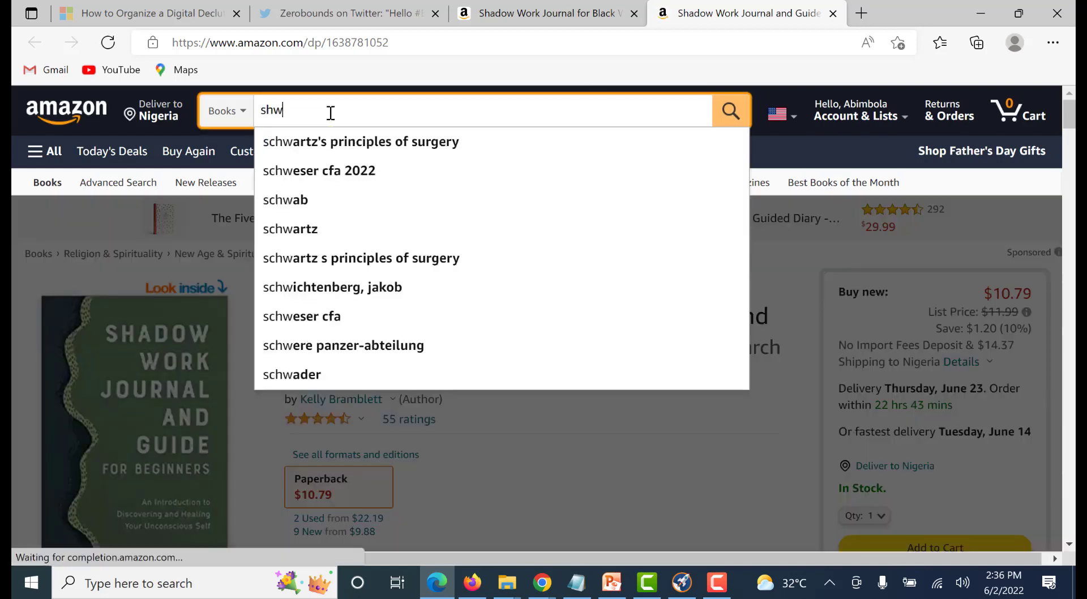
key("BackSpace")
key("BackSpace")
key("BackSpace")
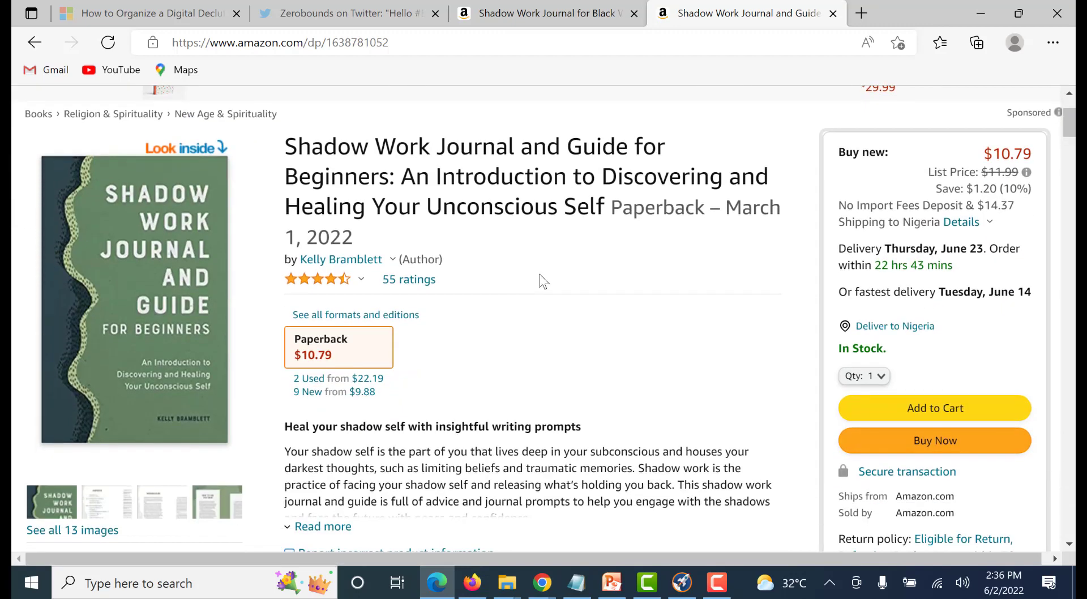
Examine the Shadow Work Journal and Guide for Beginners listing down to its product details for a product identifier
scroll(538, 281, "down", 3)
scroll(425, 250, "up", 3)
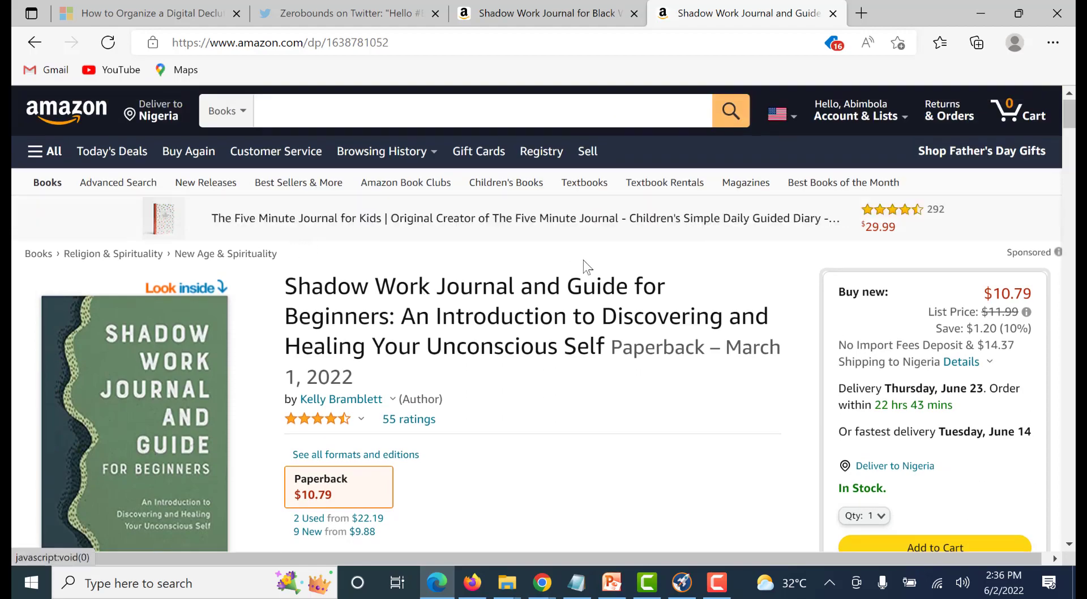
scroll(583, 260, "down", 4)
scroll(521, 252, "down", 6)
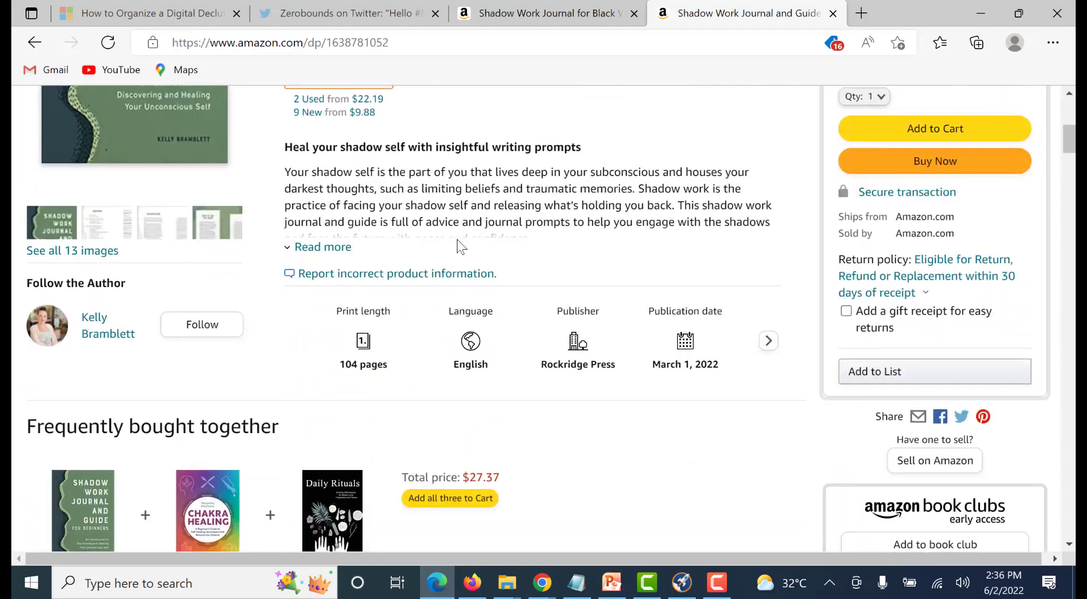
scroll(473, 221, "down", 12)
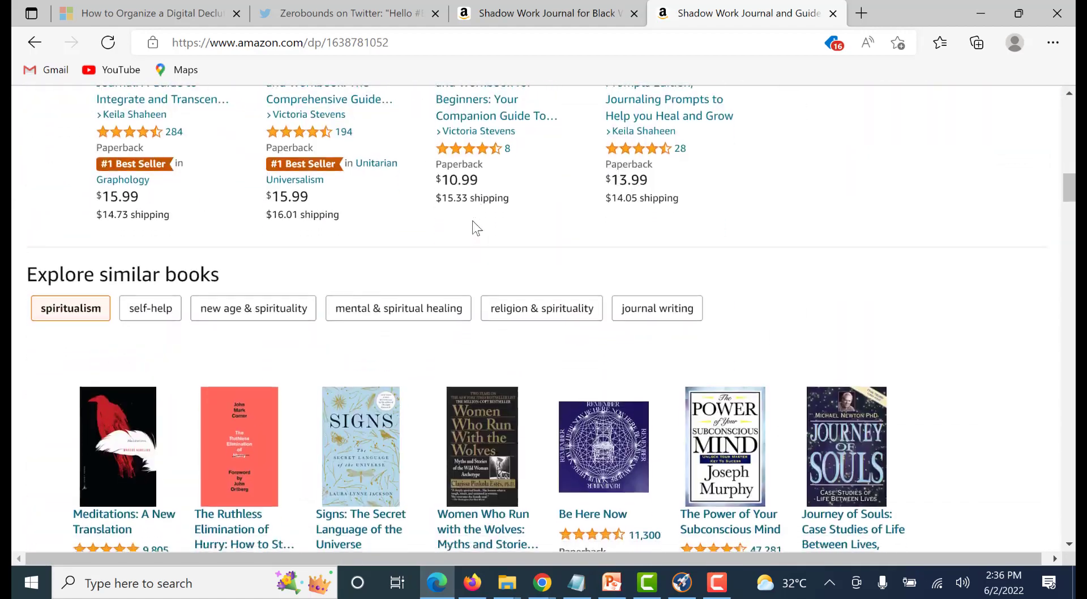
scroll(473, 221, "down", 7)
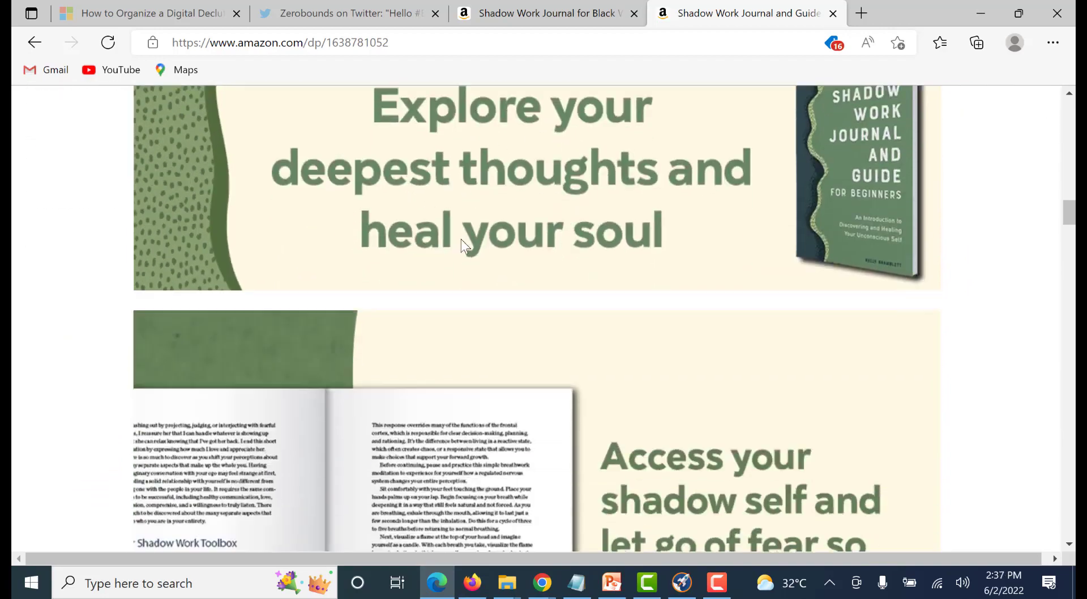
scroll(439, 236, "down", 12)
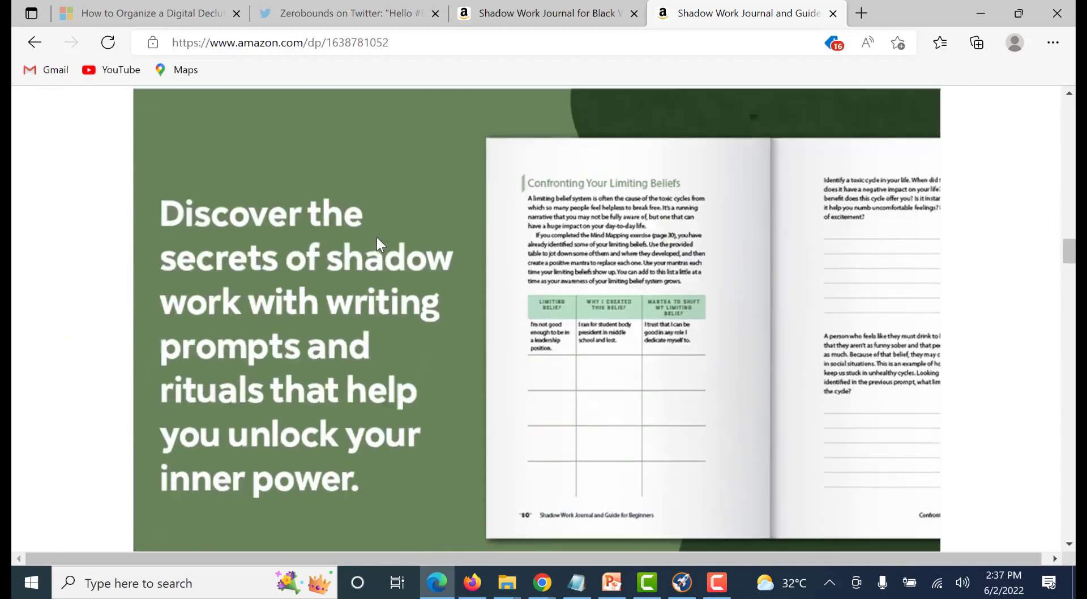
scroll(377, 244, "down", 6)
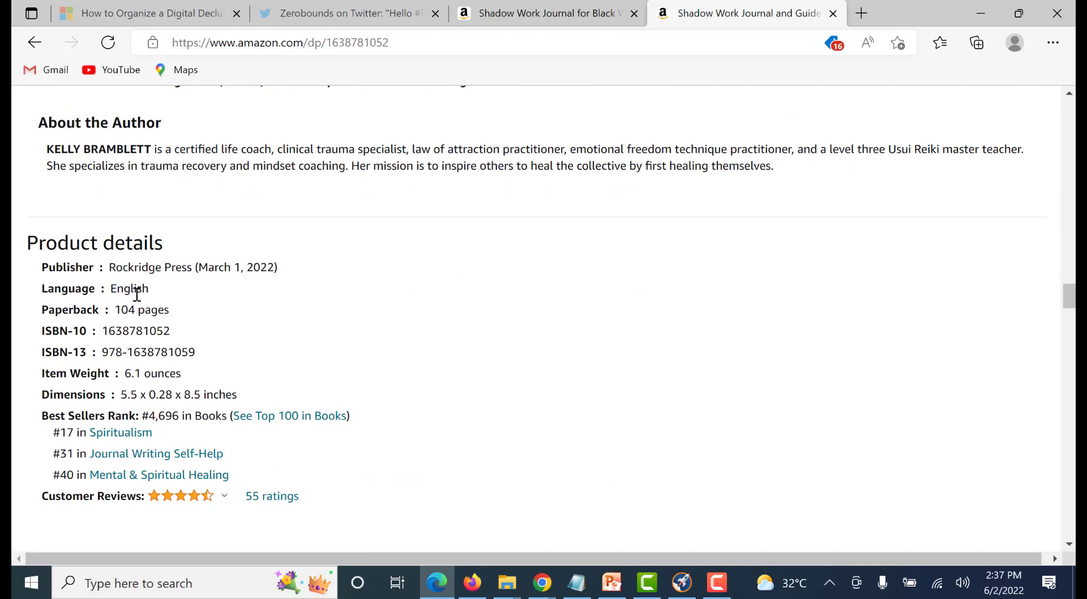
scroll(636, 358, "down", 10)
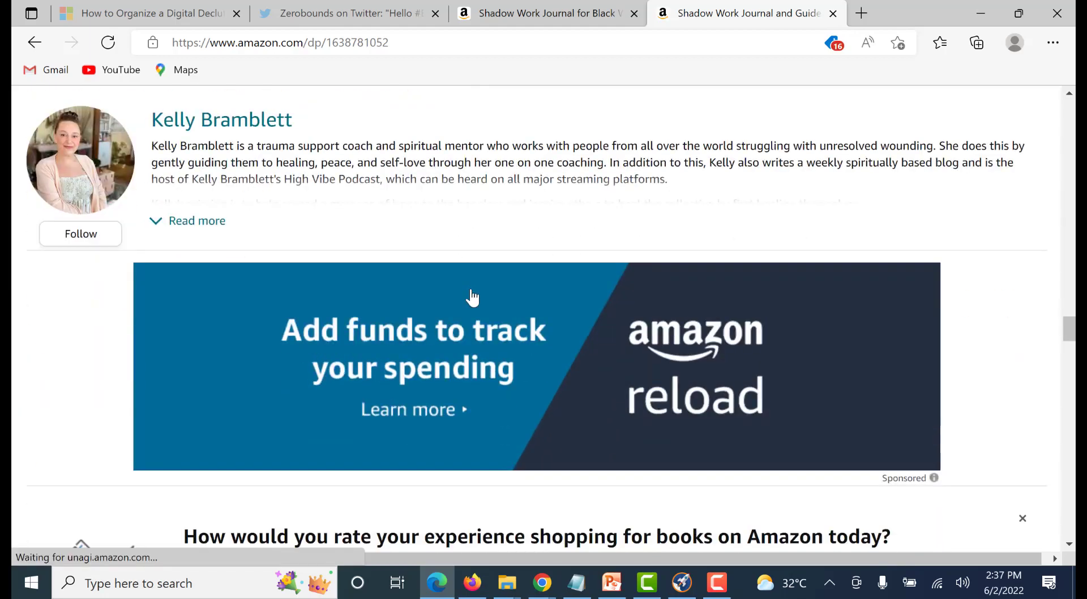
scroll(701, 329, "up", 7)
scroll(670, 396, "up", 15)
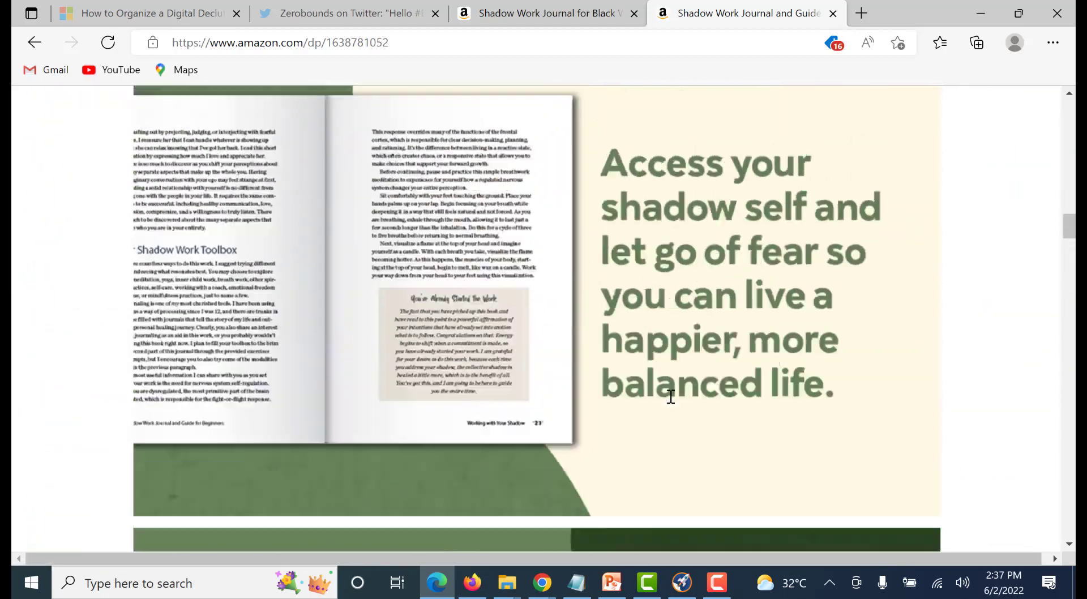
scroll(671, 396, "up", 15)
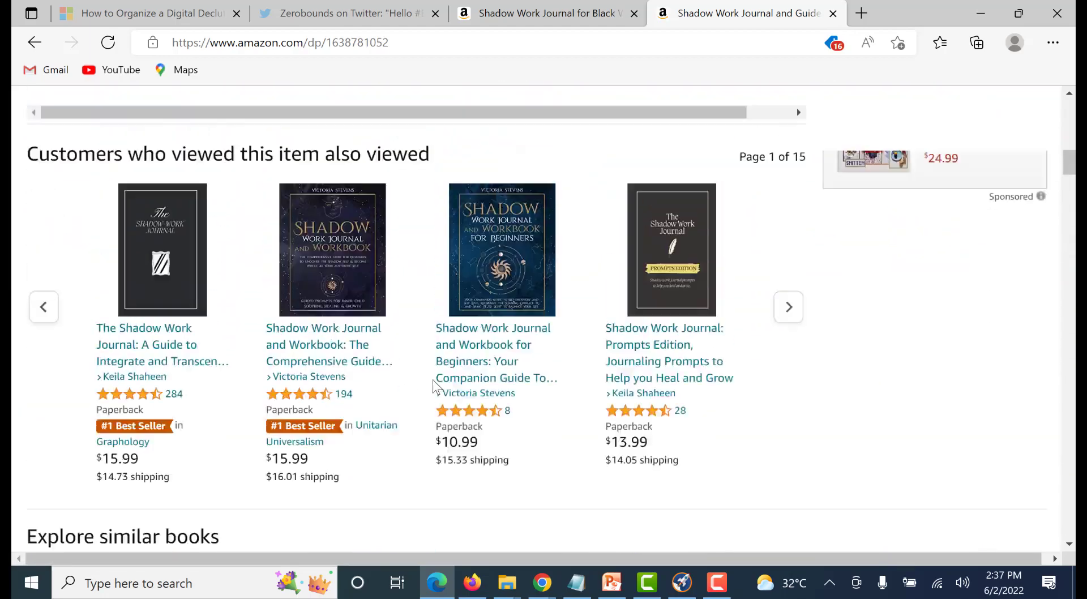
scroll(428, 395, "up", 15)
Copy the ISBN-10 of Shadow Work Journal and Guide for Beginners from the book details below its description
scroll(512, 373, "down", 3)
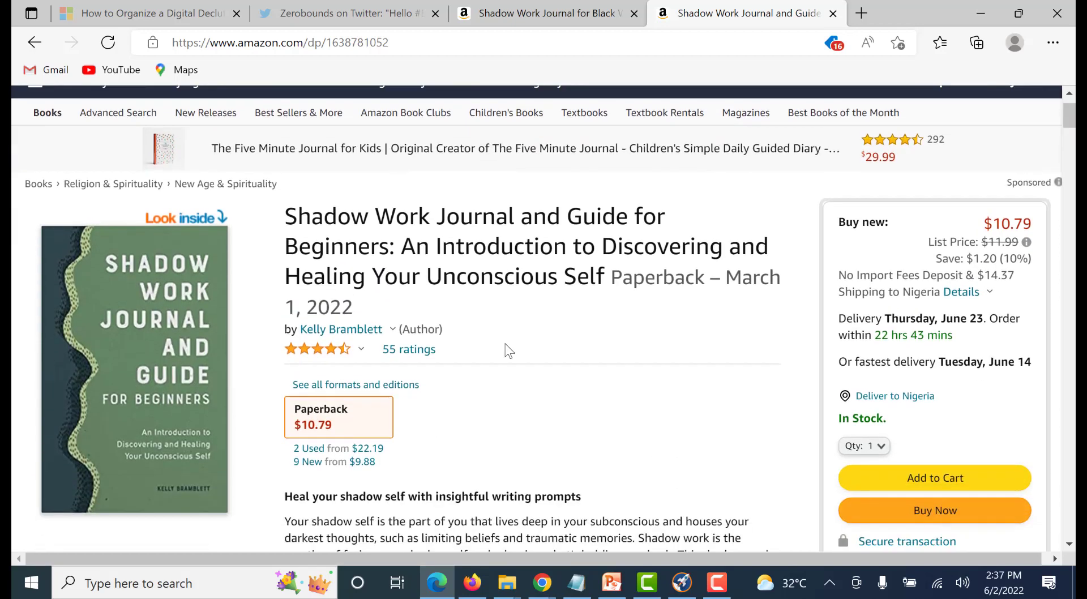
scroll(512, 373, "down", 3)
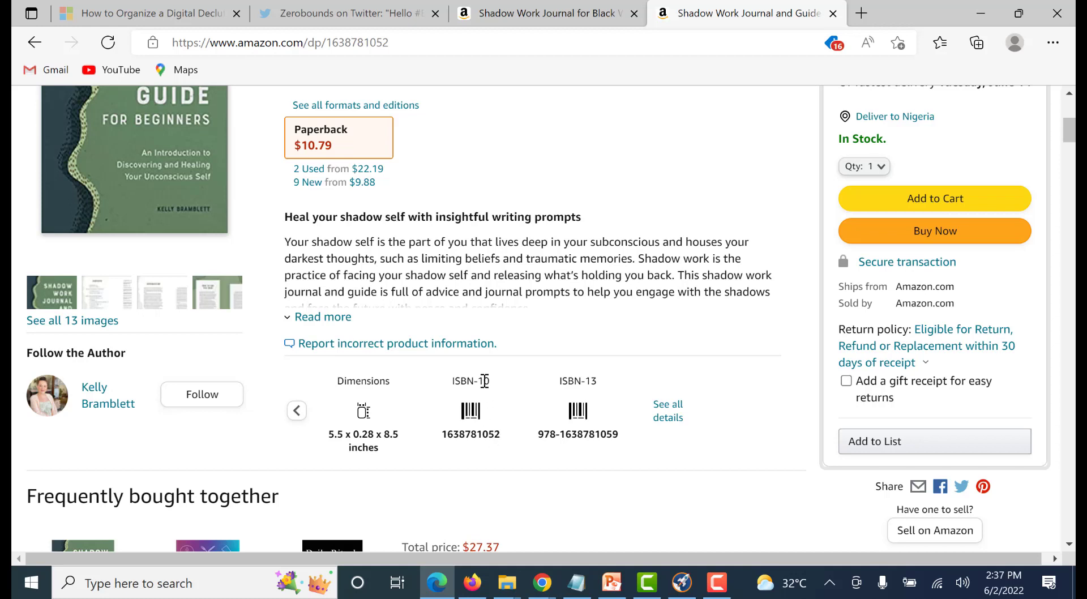
left_click_drag(501, 432, 453, 439)
key("ctrl+c")
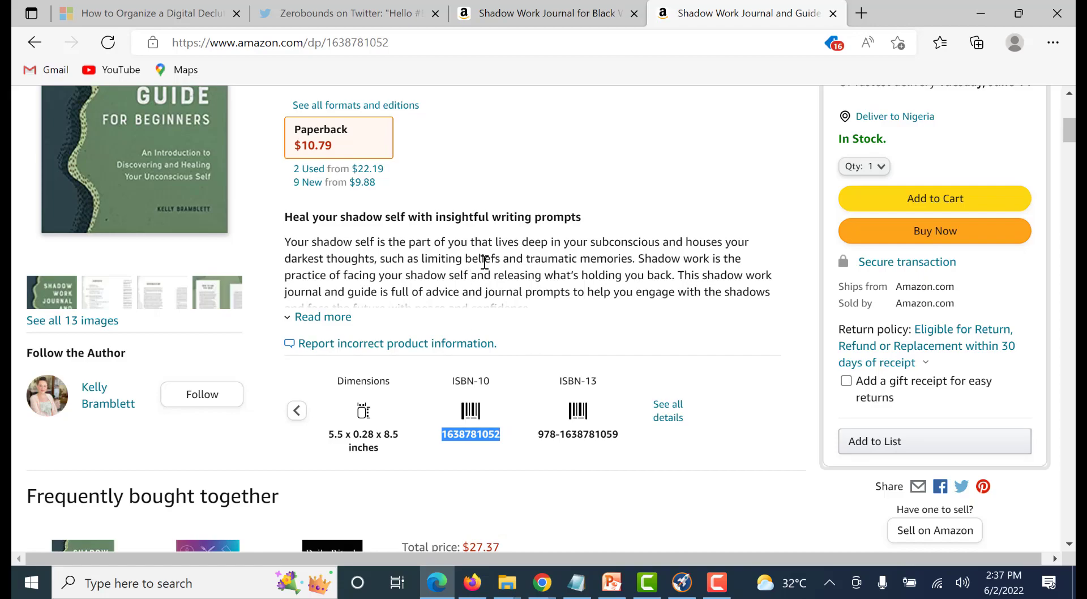
Go to the Shadow Work Journal for Black Women listing and highlight its ASIN in the product details
scroll(485, 262, "up", 2)
left_click(513, 15)
left_click(624, 397)
scroll(497, 400, "up", 2)
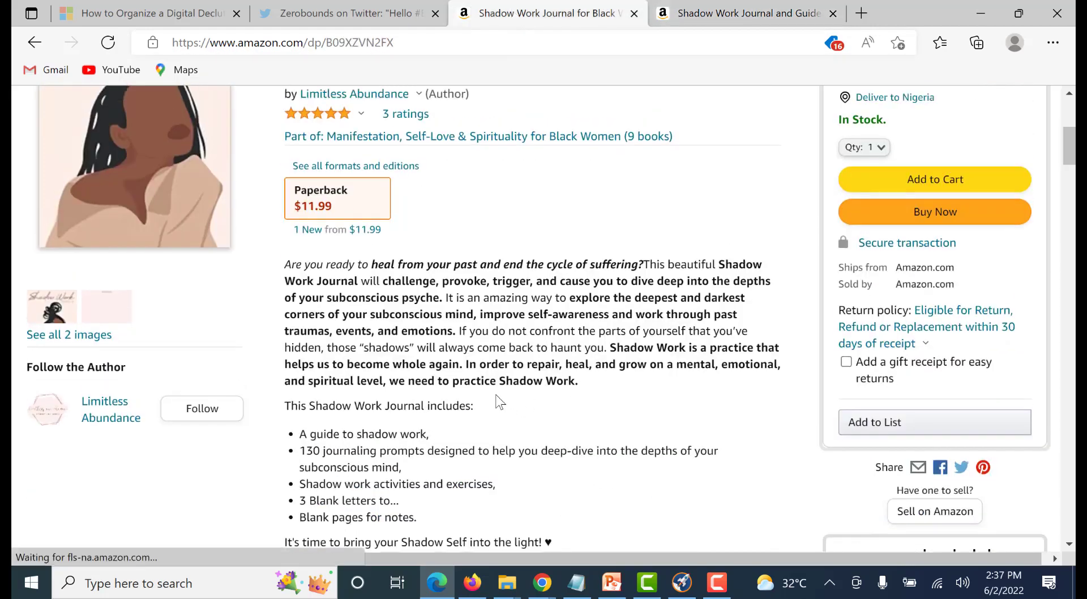
scroll(500, 401, "down", 4)
scroll(503, 387, "up", 1)
scroll(495, 361, "up", 4)
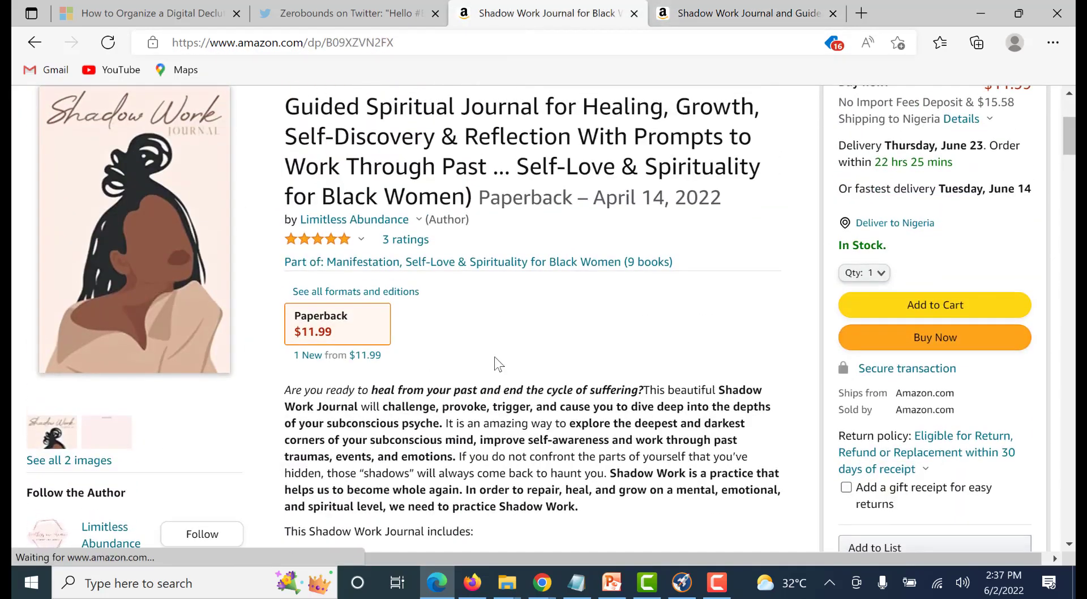
scroll(498, 349, "down", 10)
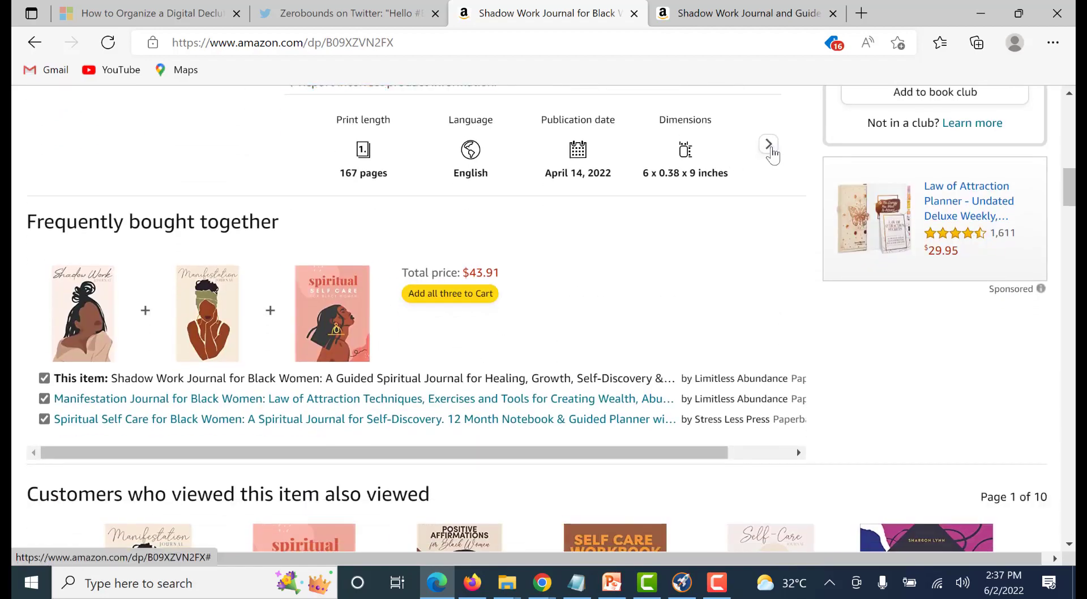
left_click(769, 145)
scroll(481, 275, "down", 2)
scroll(464, 274, "down", 15)
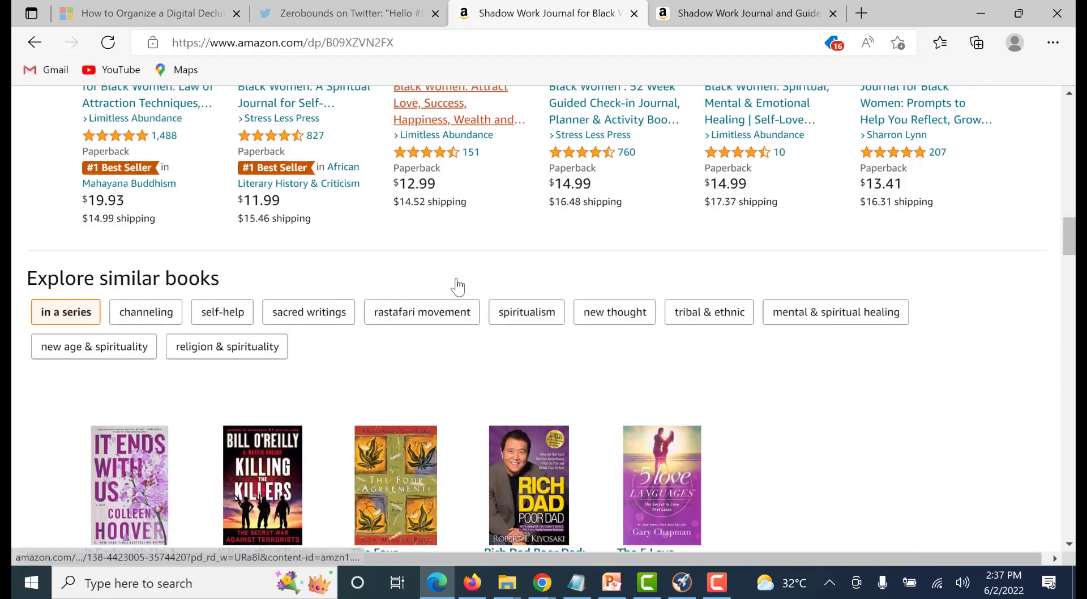
scroll(355, 291, "down", 15)
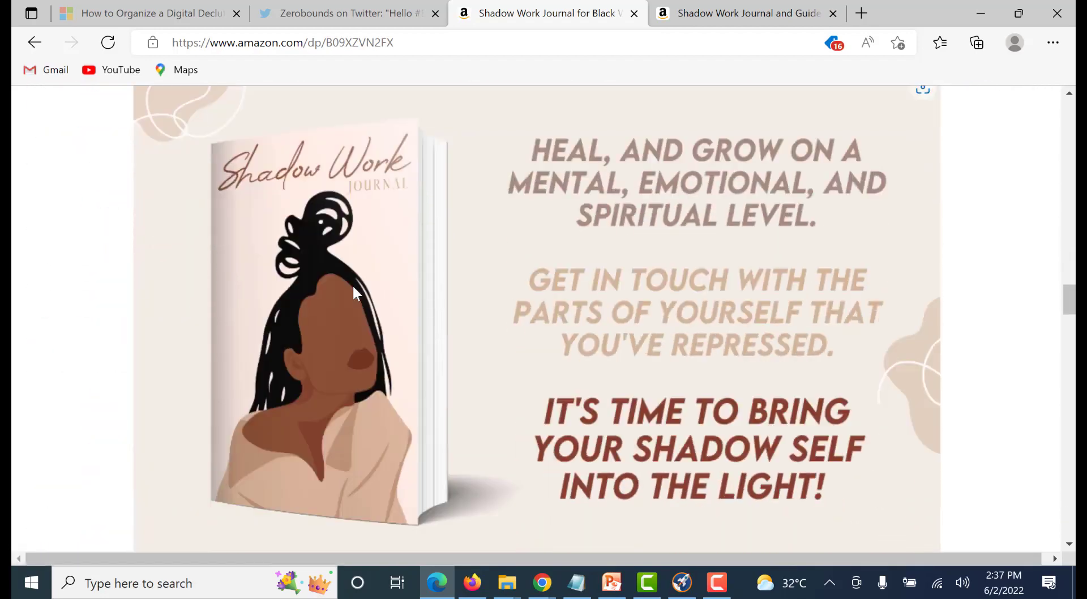
scroll(369, 304, "up", 1)
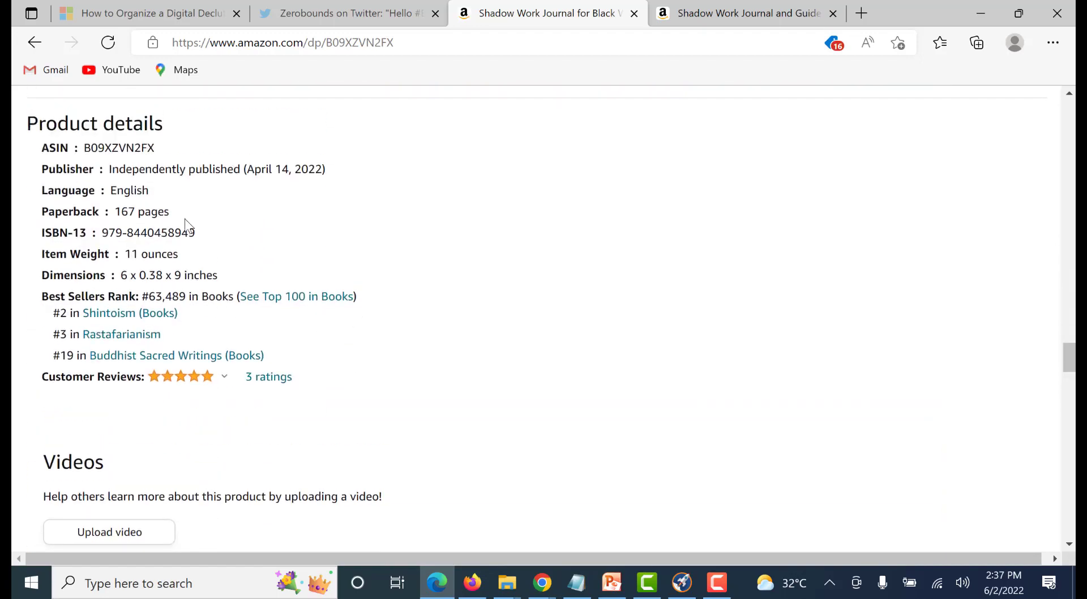
left_click_drag(157, 148, 83, 149)
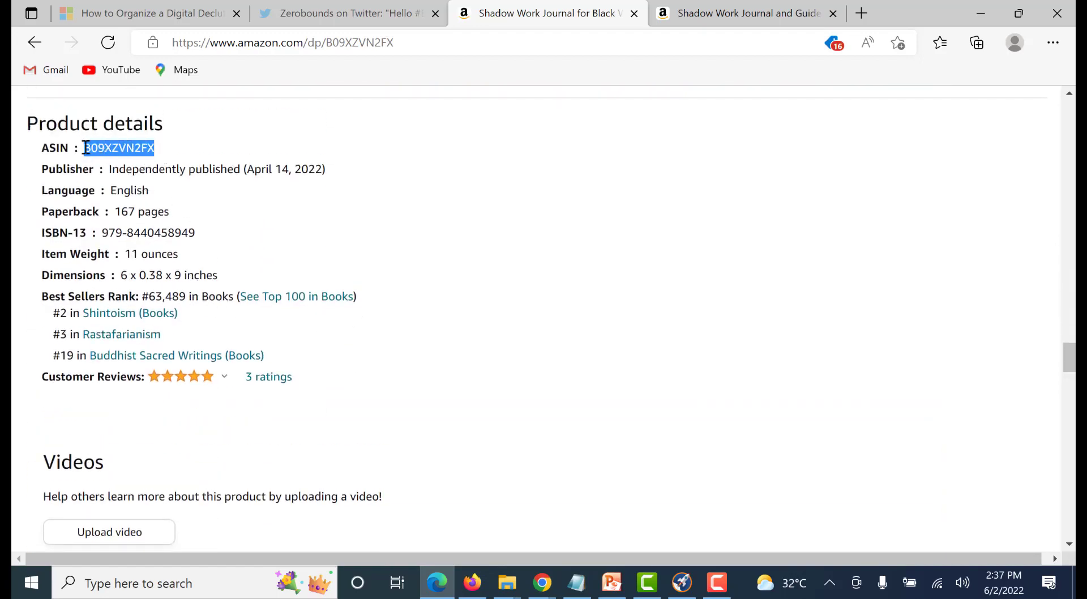
Return to the Shadow Work Journal and Guide for Beginners listing and check the identifiers in its product details
left_click(684, 19)
scroll(285, 362, "down", 10)
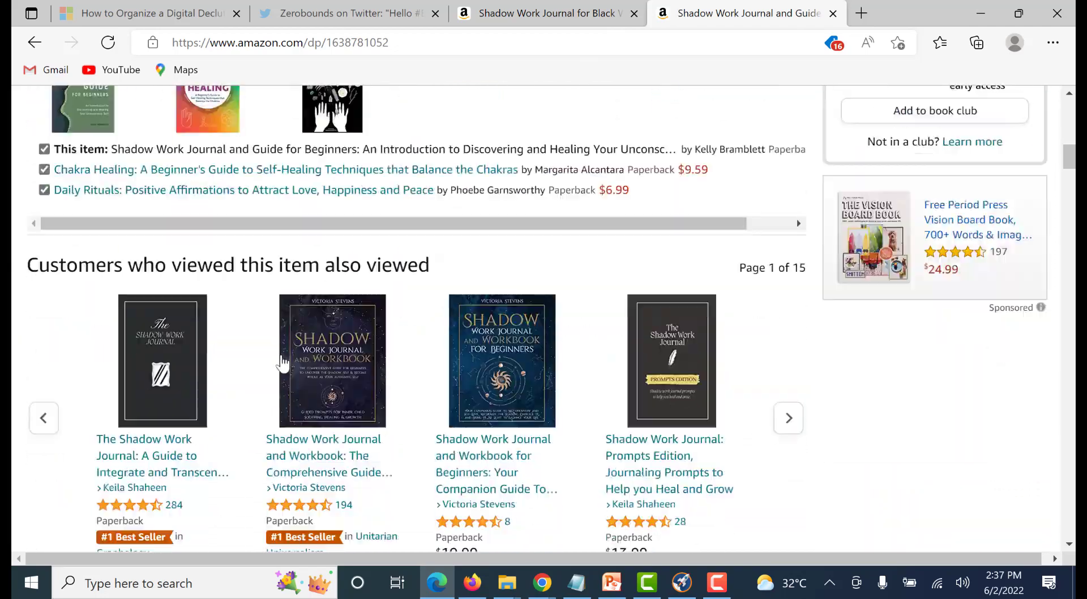
scroll(285, 363, "down", 20)
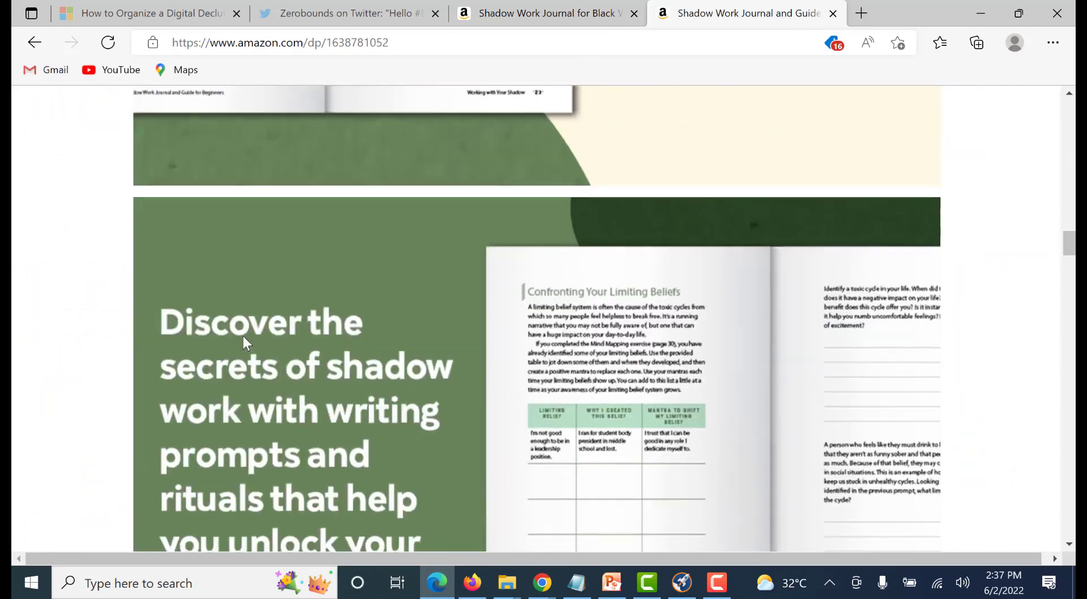
scroll(247, 339, "down", 8)
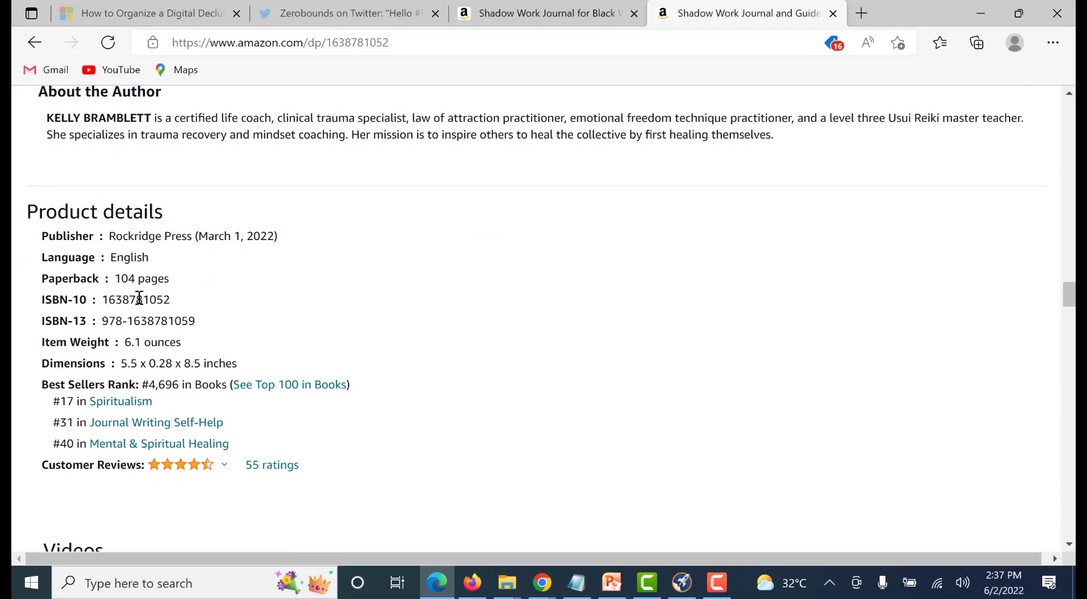
Switch to the Chrome window with the asin lookup search results and open the Amazon Asin Lookup site
left_click(542, 582)
left_click(471, 533)
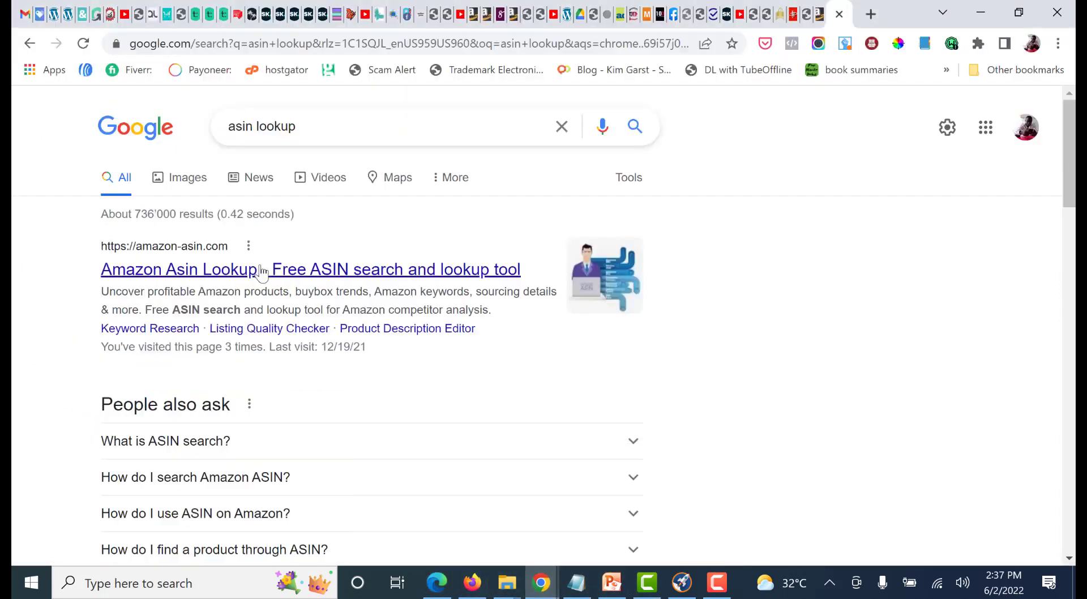
left_click(257, 273)
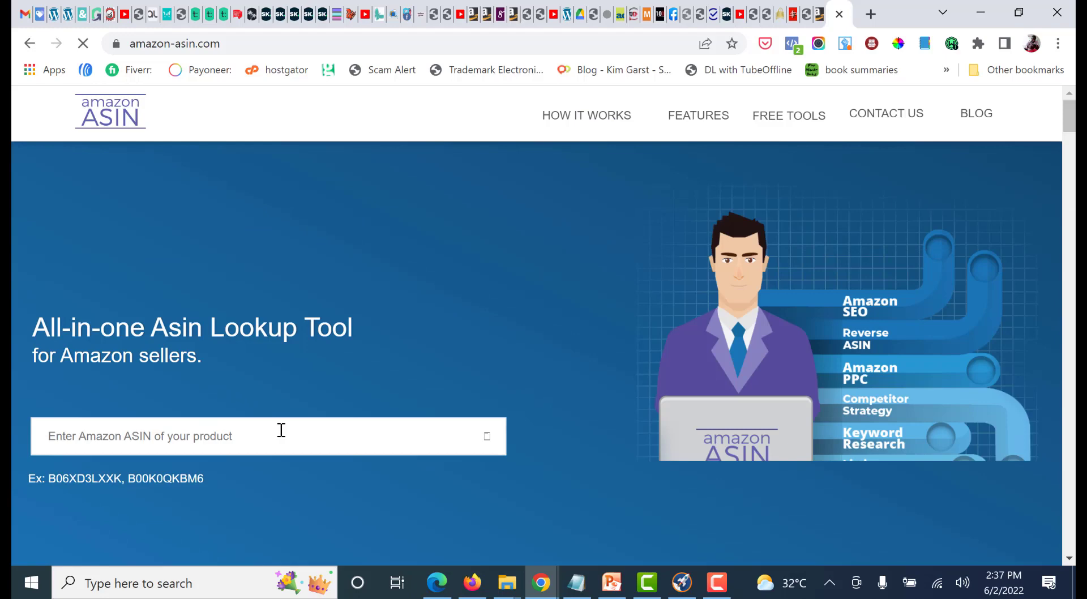
left_click(279, 433)
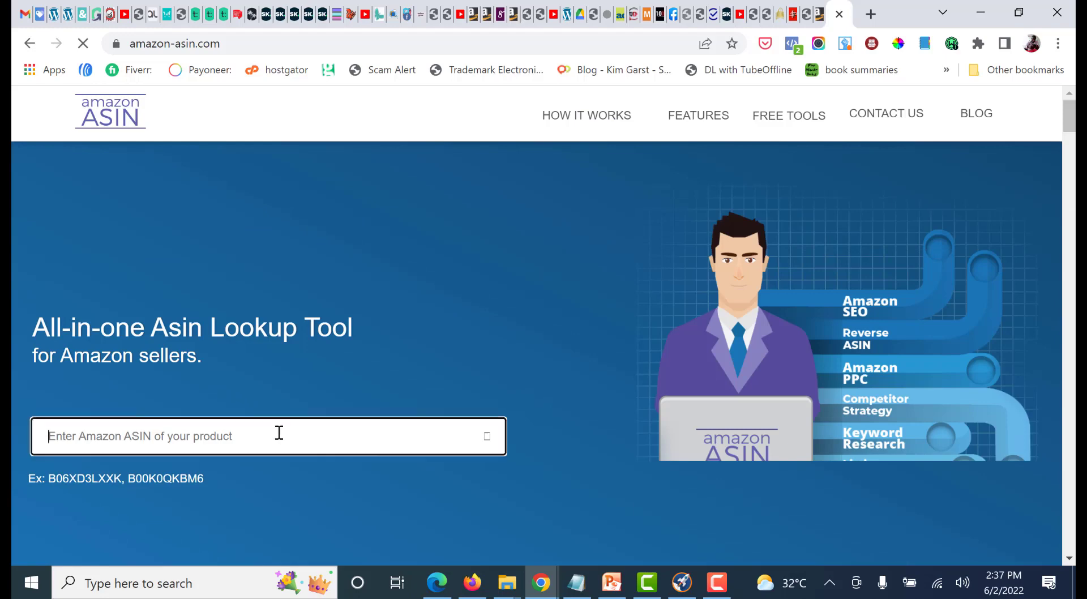
key("ctrl+v")
scroll(379, 347, "down", 4)
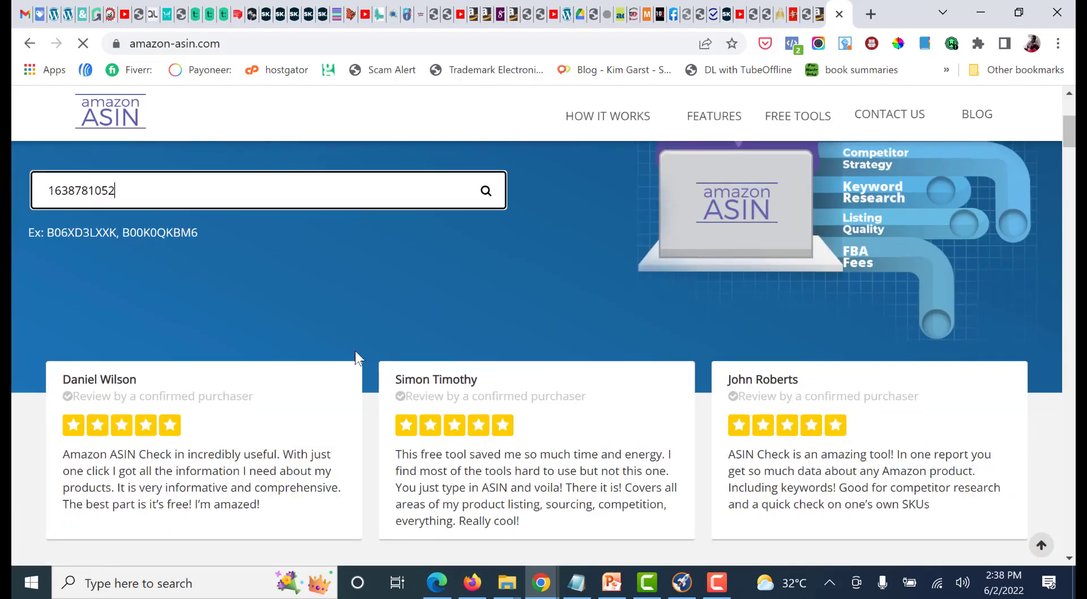
scroll(184, 204, "up", 4)
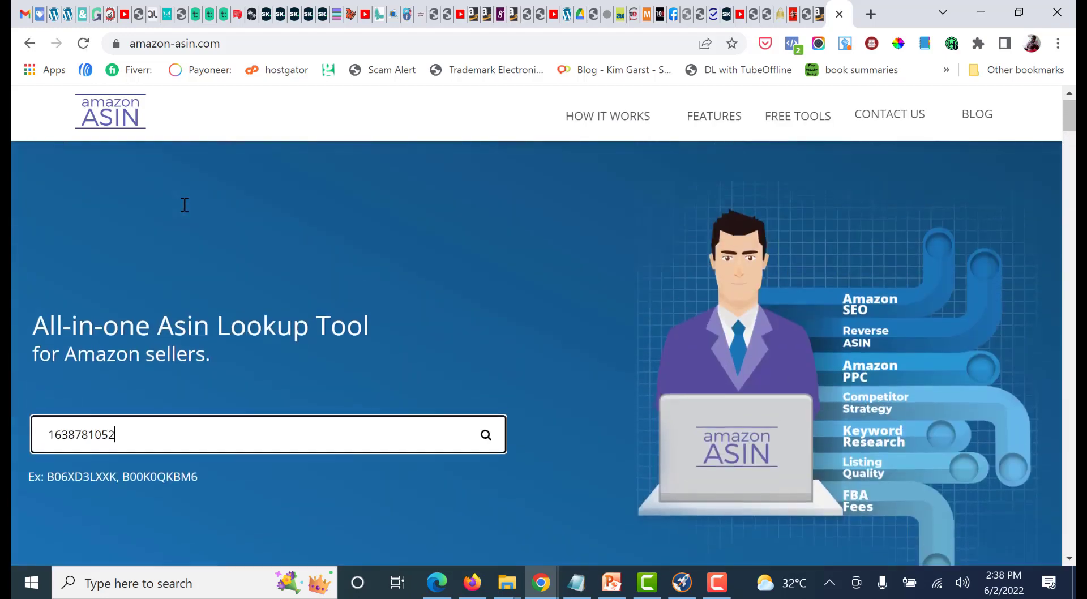
left_click(486, 436)
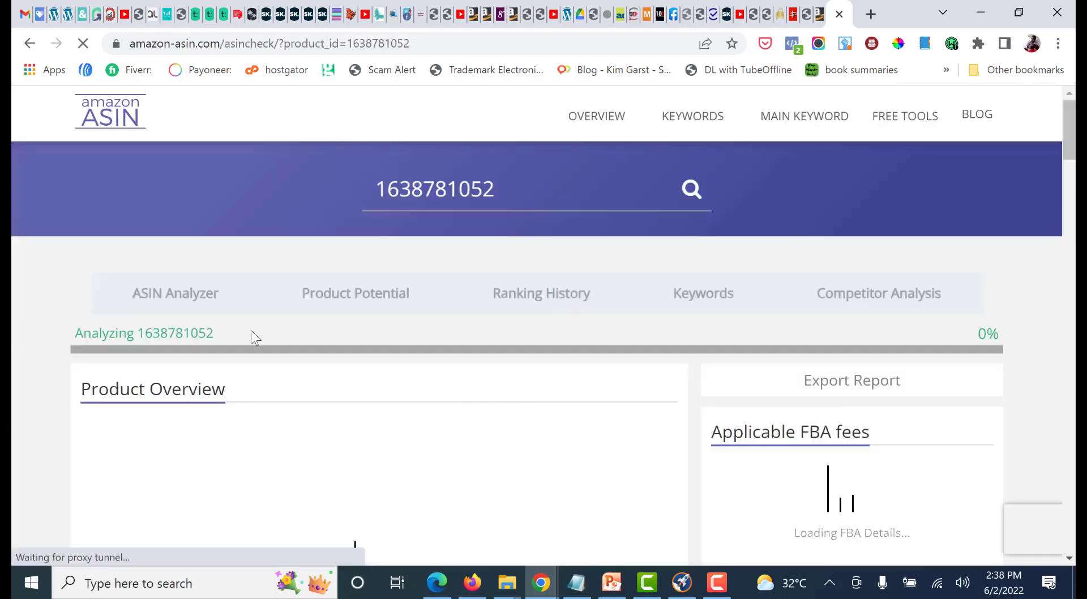
Review the book's ASIN report from the product overview down to the Main Keywords table
scroll(244, 334, "down", 4)
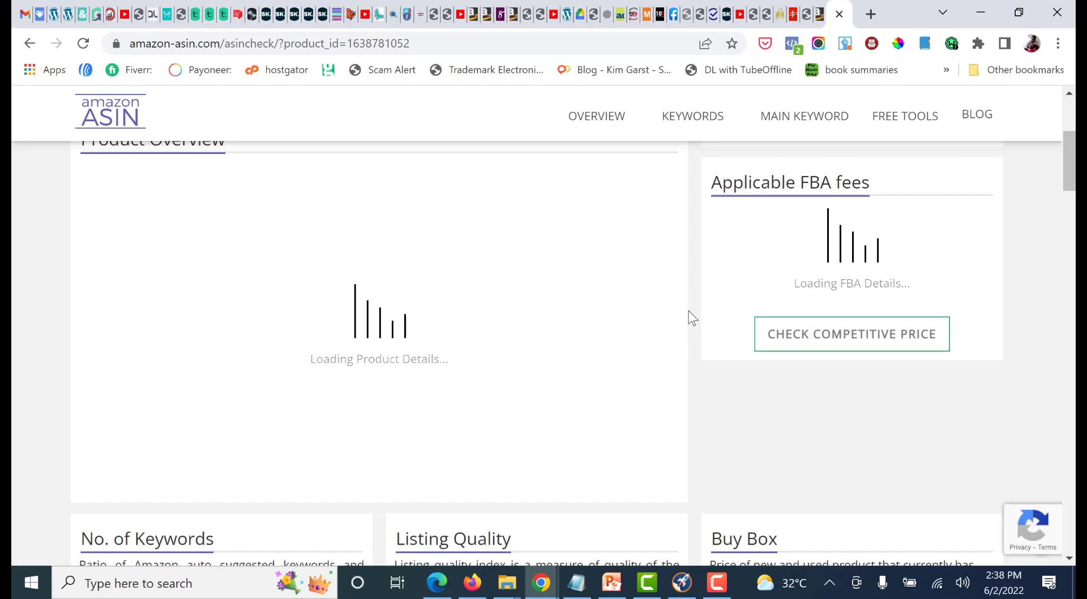
scroll(591, 315, "down", 5)
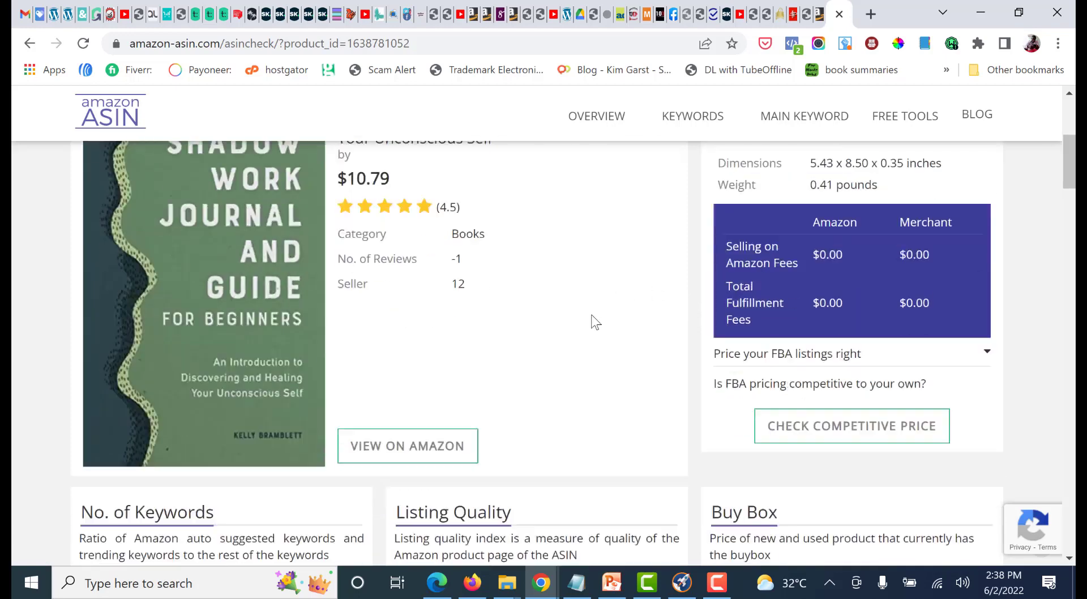
scroll(591, 313, "down", 15)
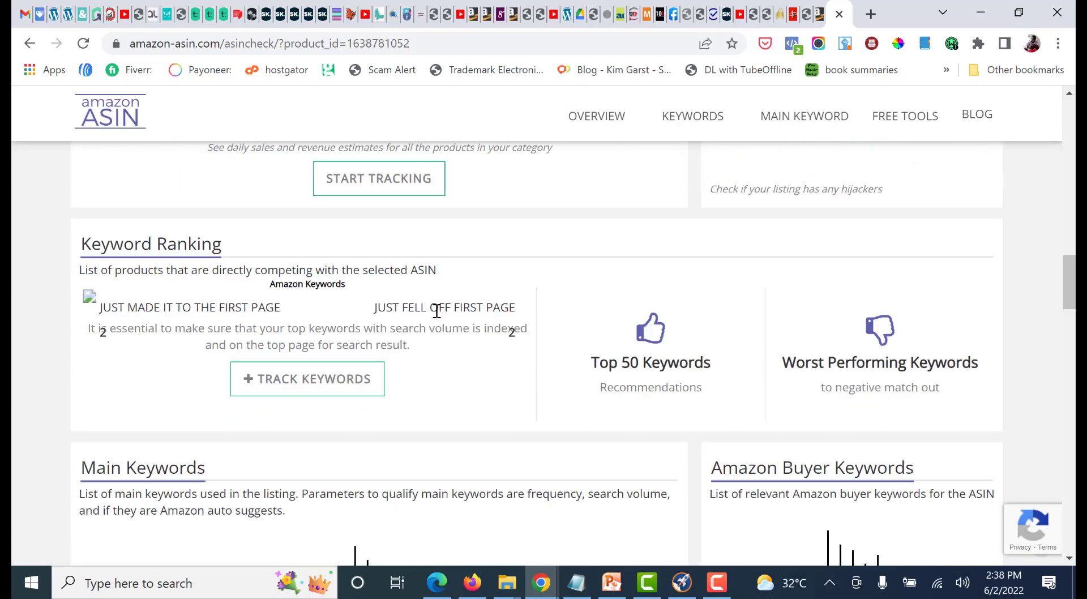
scroll(440, 340, "down", 1)
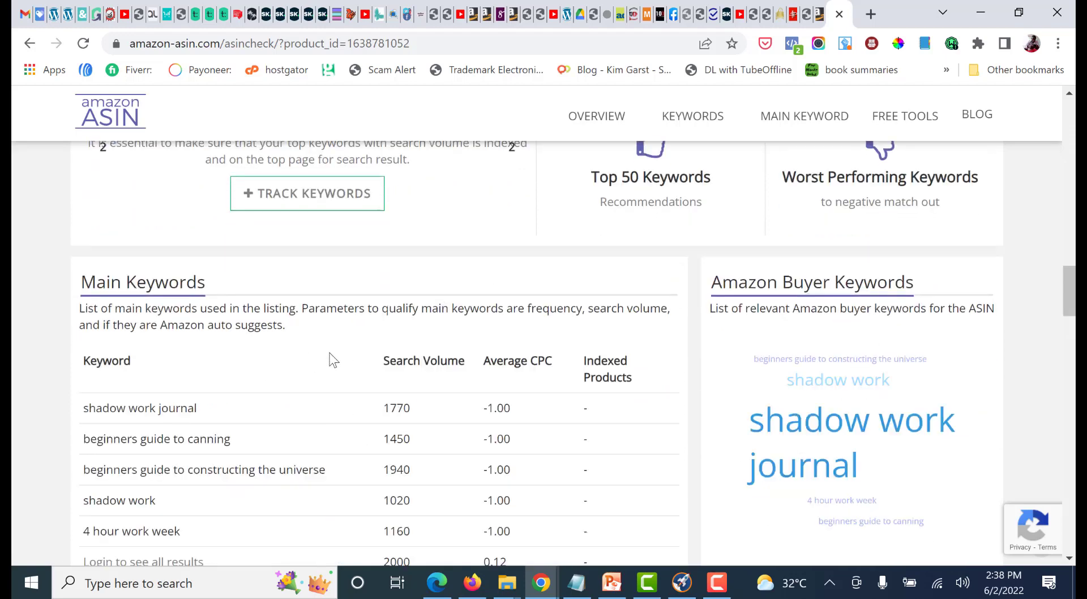
scroll(252, 356, "down", 2)
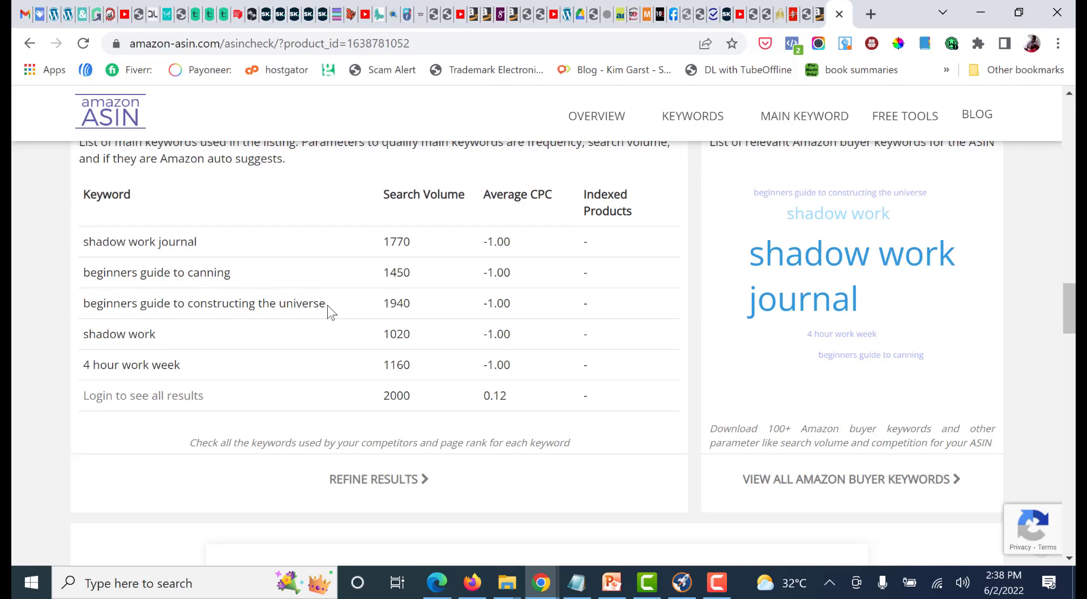
Highlight the keywords "beginners guide to constructing the universe", "shadow work journal" and "beginners guide to canning" one by one in the Main Keywords table
left_click_drag(328, 305, 72, 310)
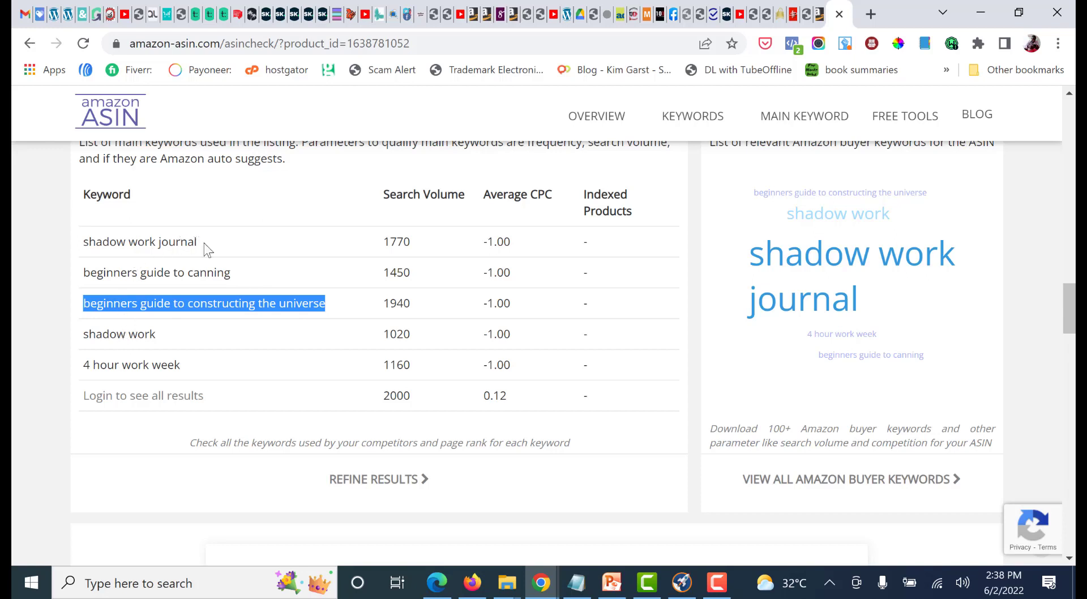
left_click_drag(201, 244, 86, 244)
left_click(188, 272)
left_click_drag(231, 273, 76, 273)
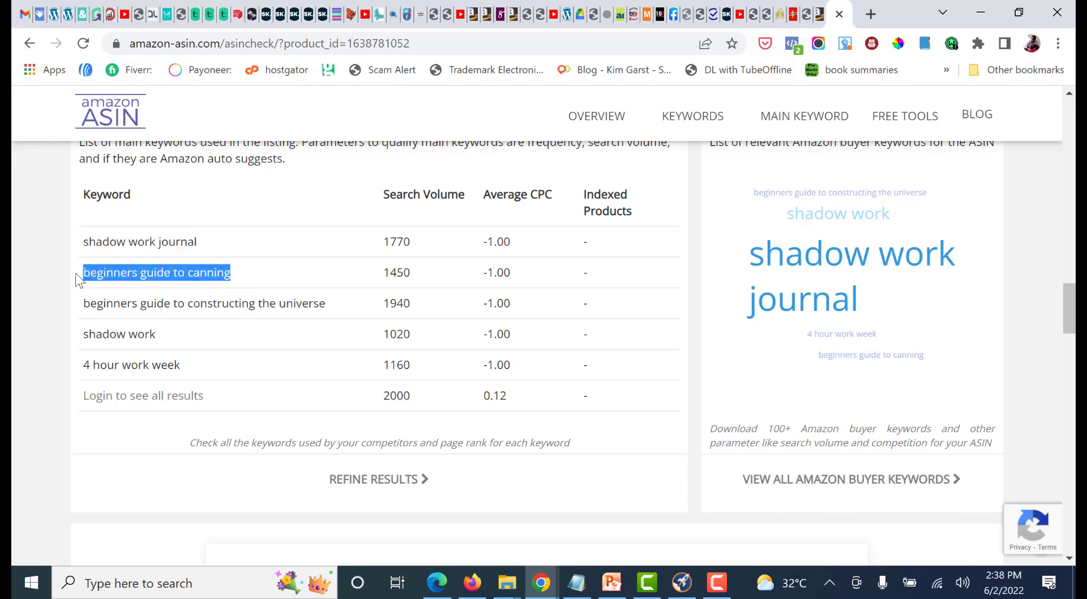
left_click(175, 274)
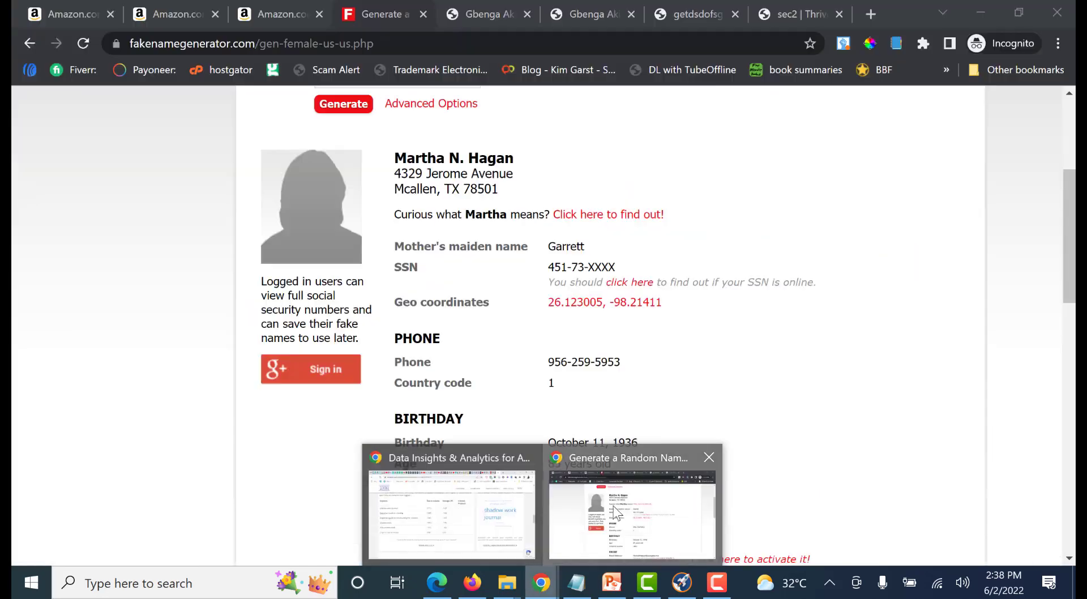
Switch to the Amazon search in the incognito Chrome window and search Books for "shadow work prompt journal"
left_click(631, 510)
left_click(84, 14)
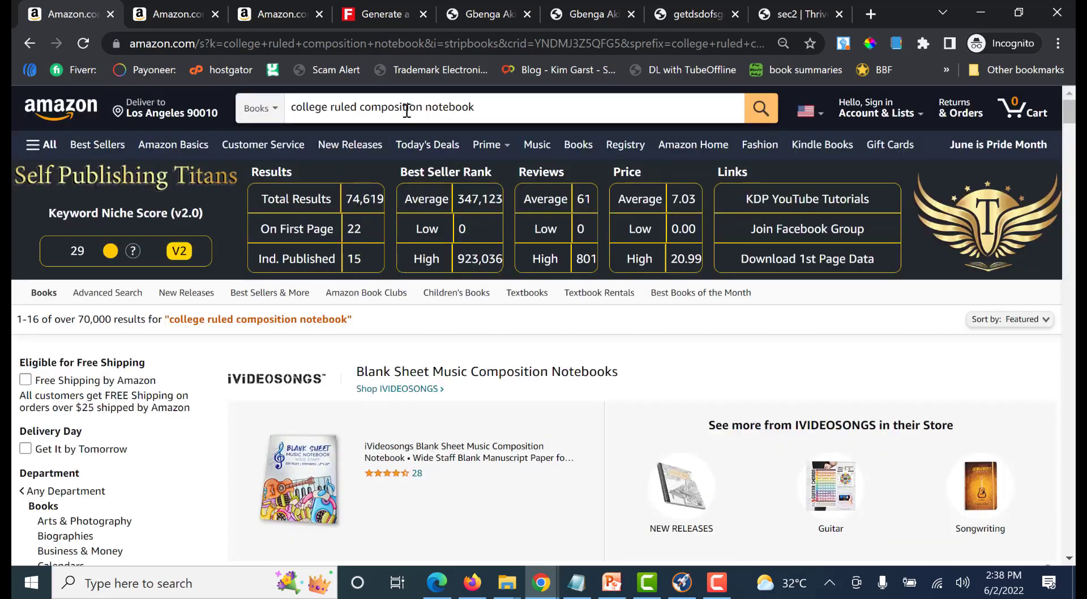
left_click(448, 108)
left_click_drag(483, 106, 286, 100)
type("sha")
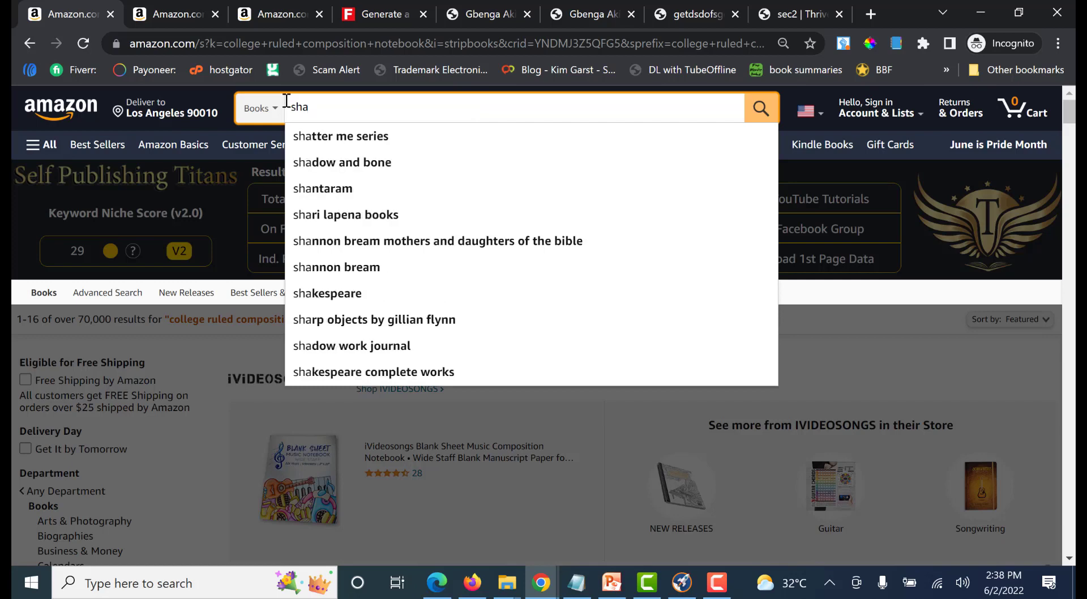
type("dow work")
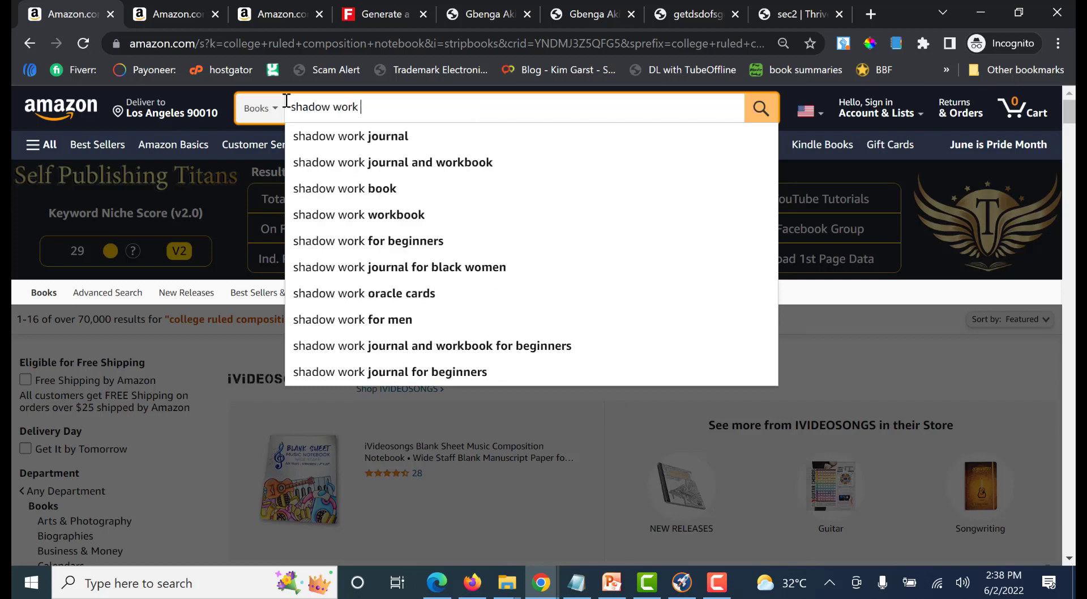
type(" prompt ")
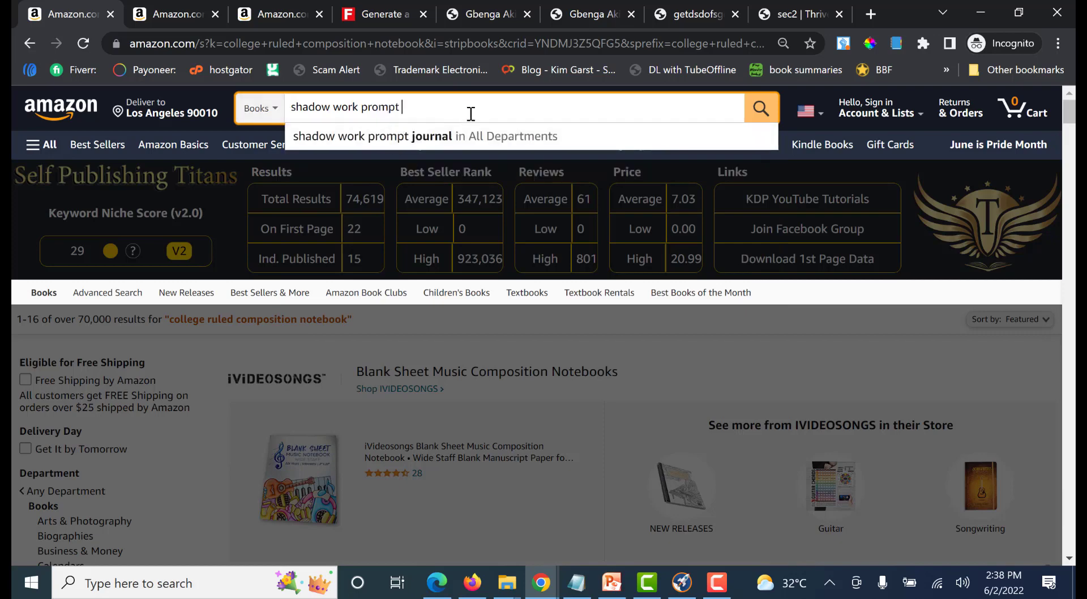
type(" journal")
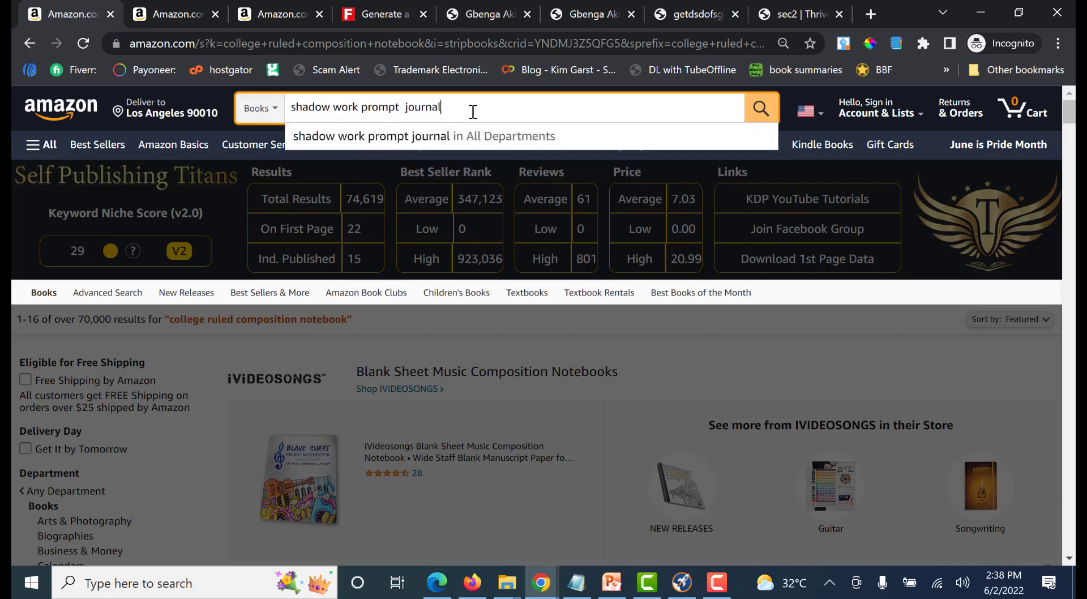
key("Return")
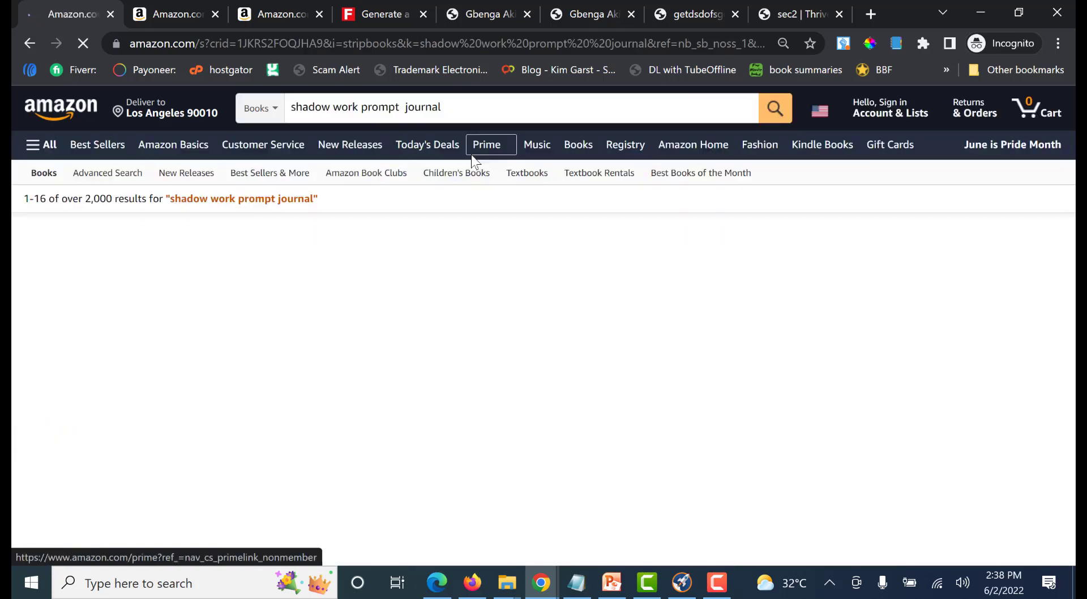
Examine the titles and subtitles of the competing shadow work journals in the search results for keyword ideas
scroll(433, 266, "down", 9)
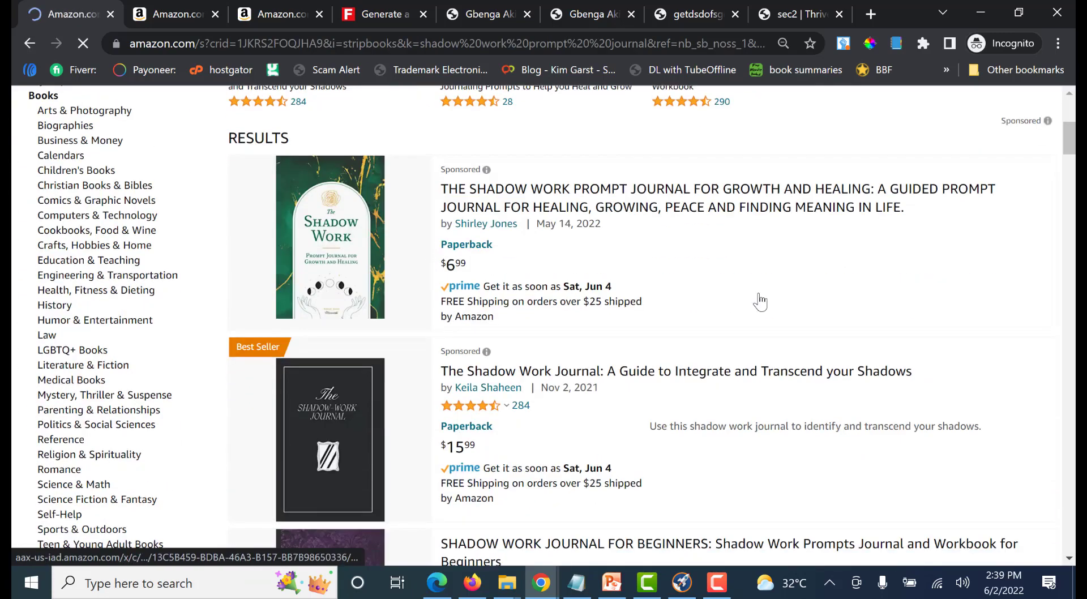
scroll(912, 318, "down", 3)
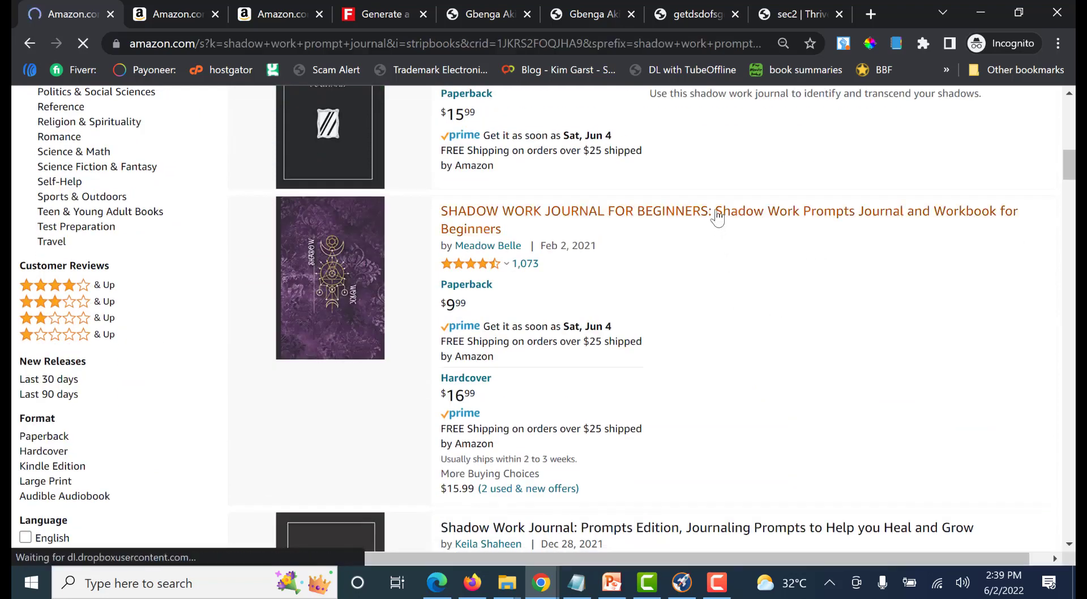
scroll(703, 207, "down", 5)
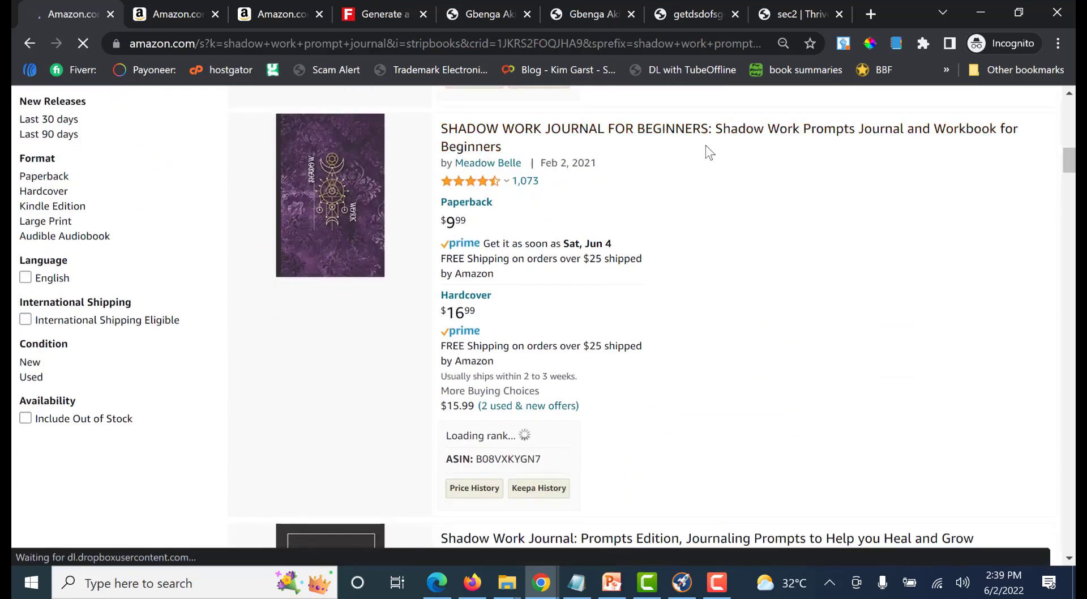
scroll(791, 226, "down", 3)
scroll(791, 227, "down", 4)
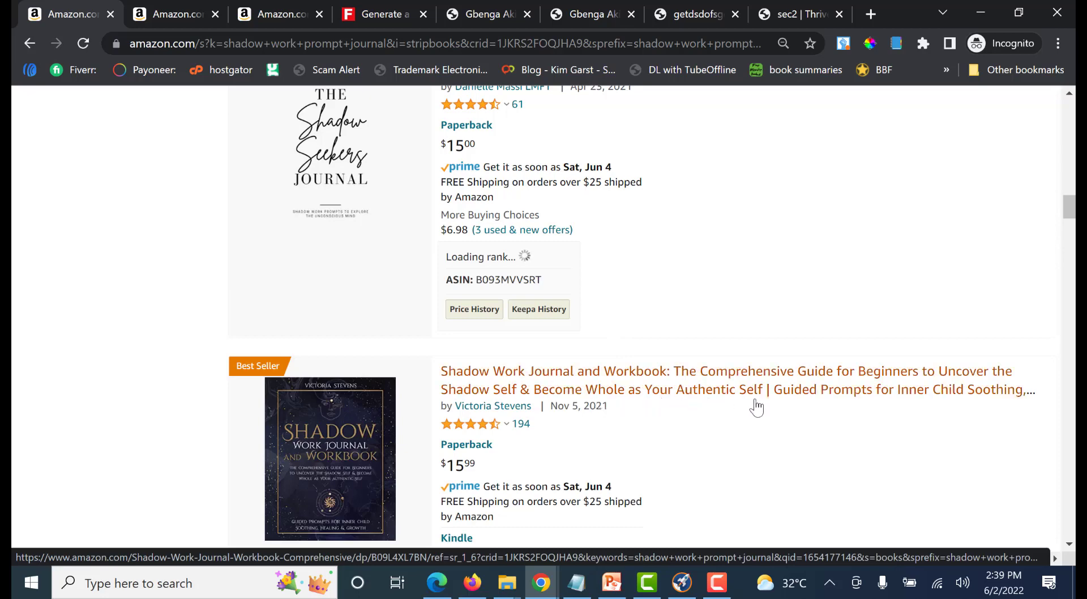
scroll(803, 318, "down", 1)
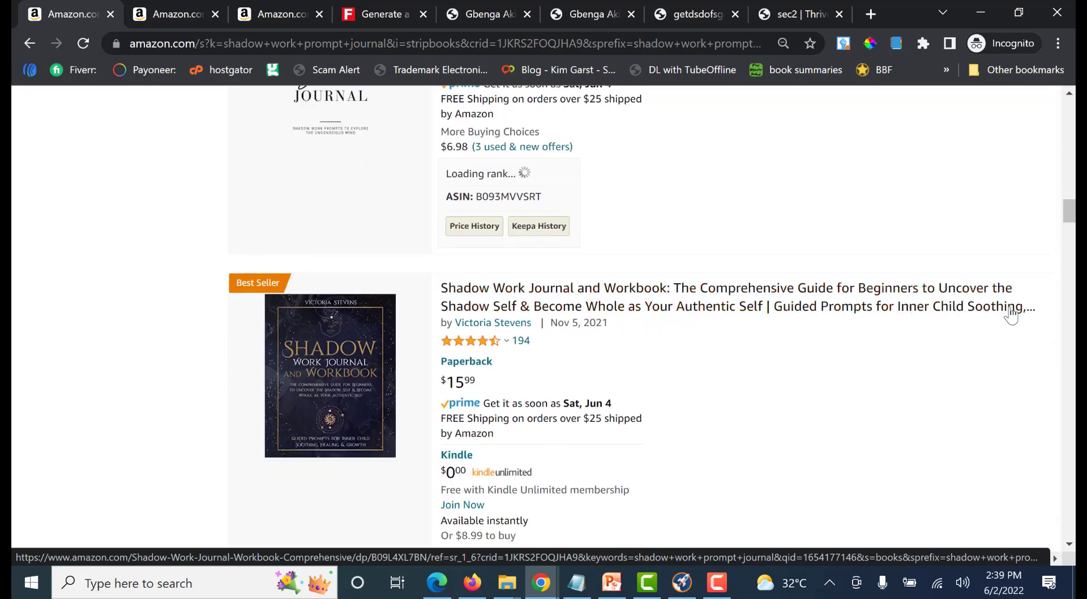
scroll(833, 347, "down", 3)
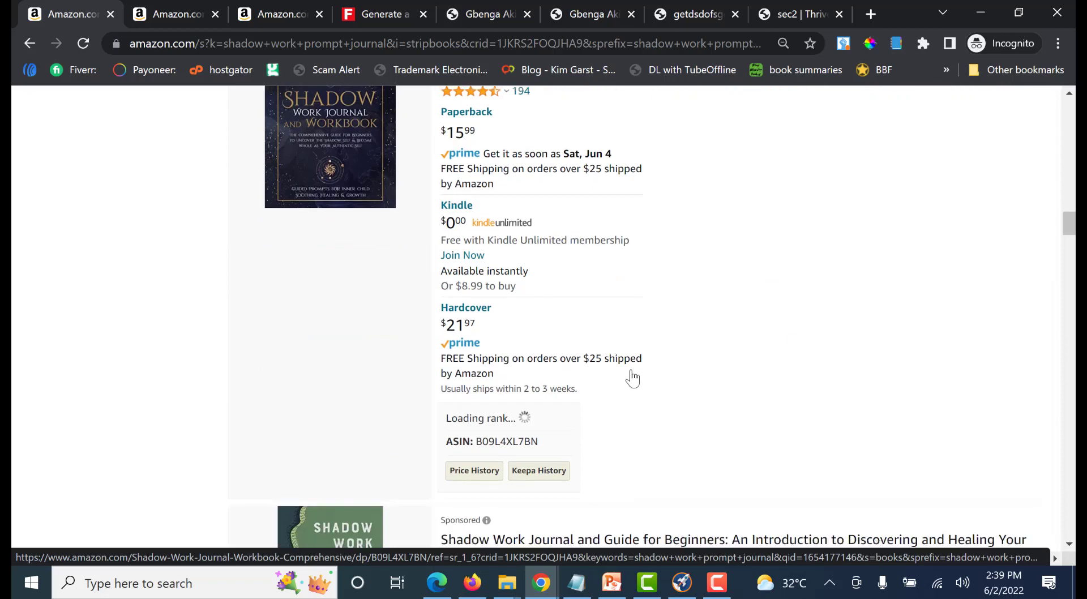
scroll(658, 404, "up", 1)
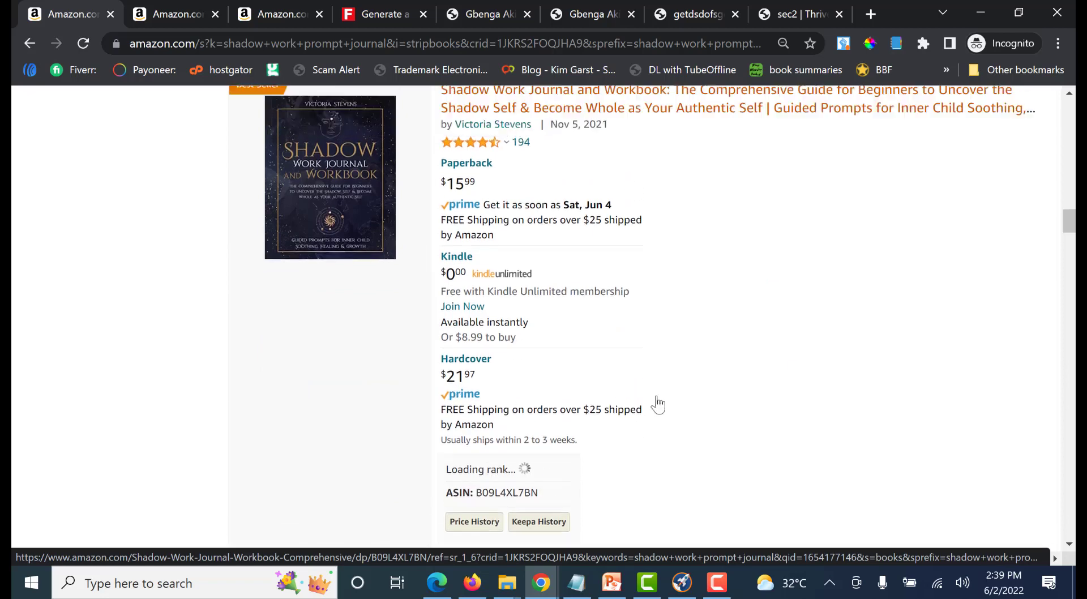
scroll(658, 404, "up", 2)
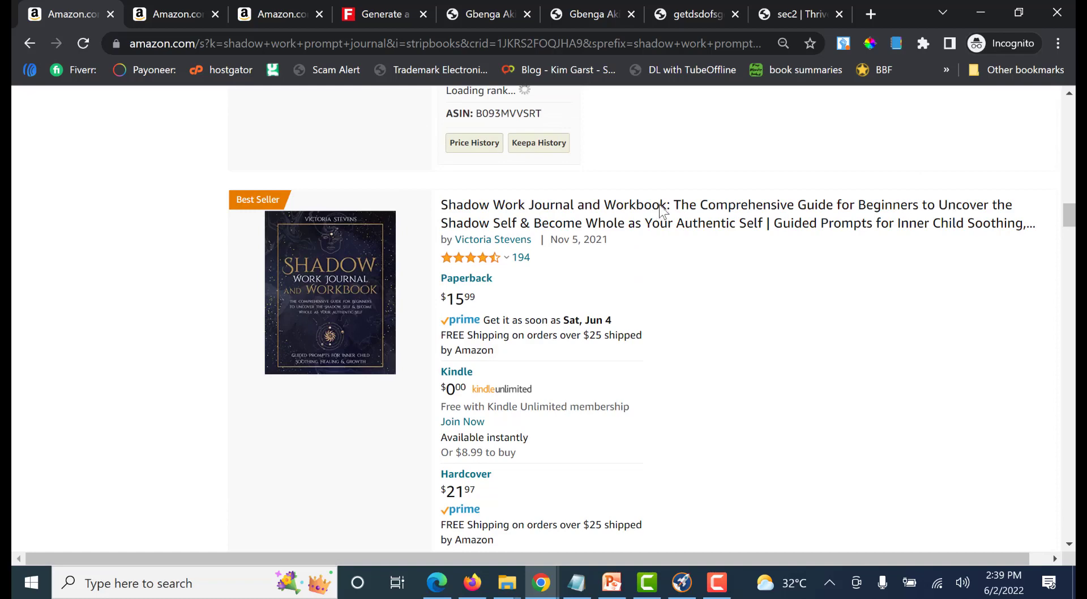
scroll(764, 291, "down", 9)
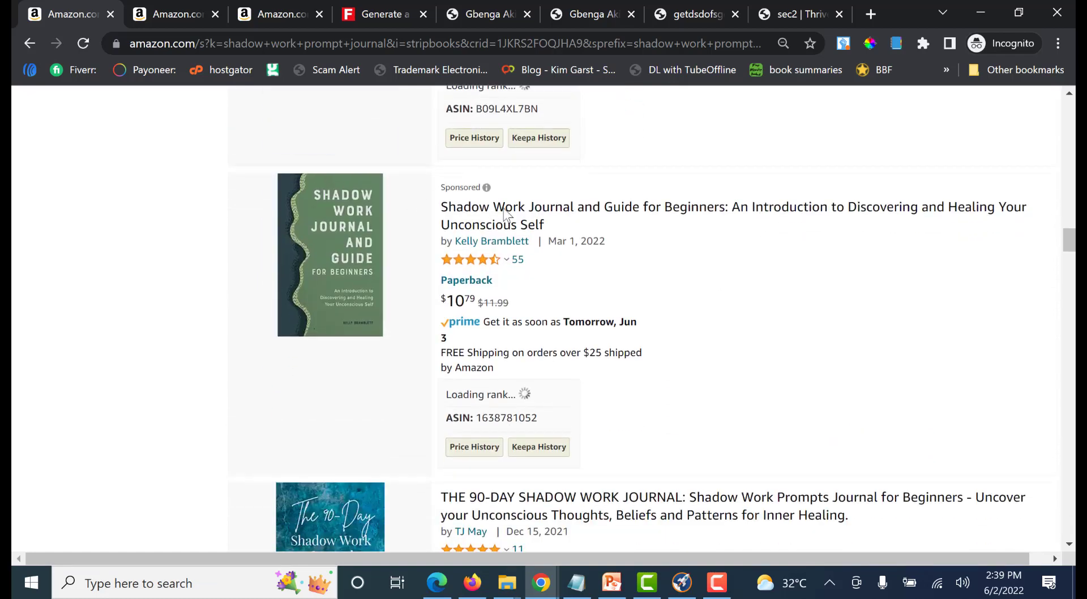
scroll(698, 238, "down", 3)
scroll(466, 193, "up", 2)
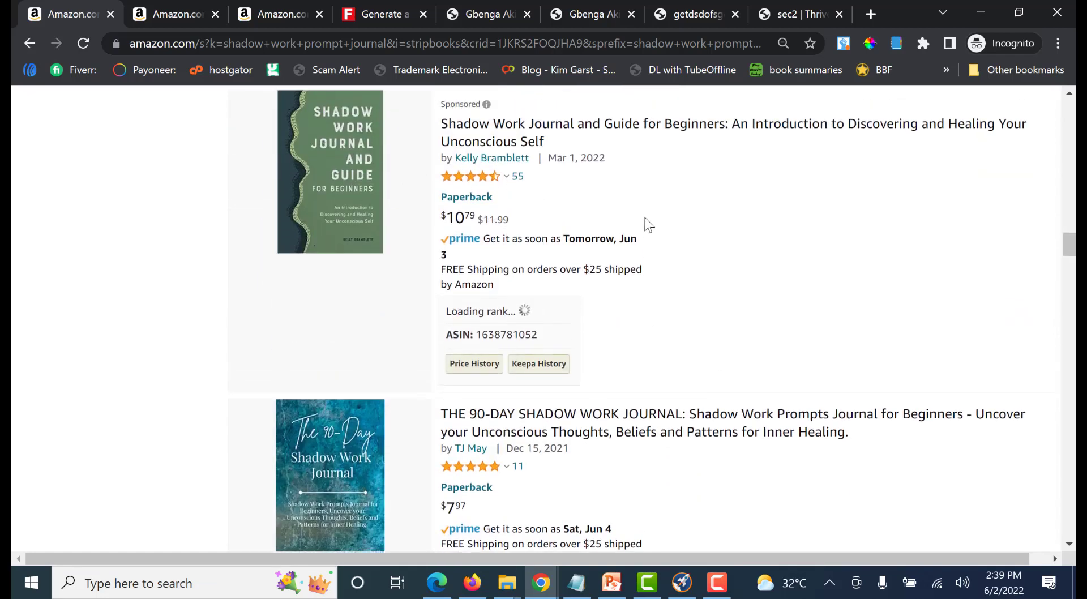
scroll(772, 223, "down", 4)
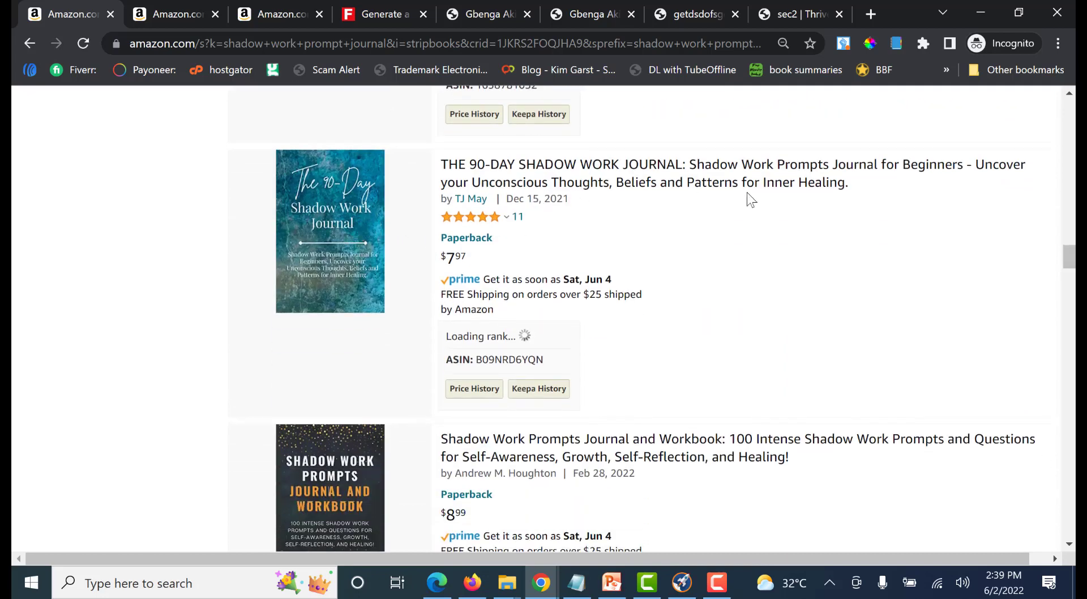
scroll(704, 224, "down", 3)
scroll(682, 245, "up", 7)
scroll(623, 258, "down", 3)
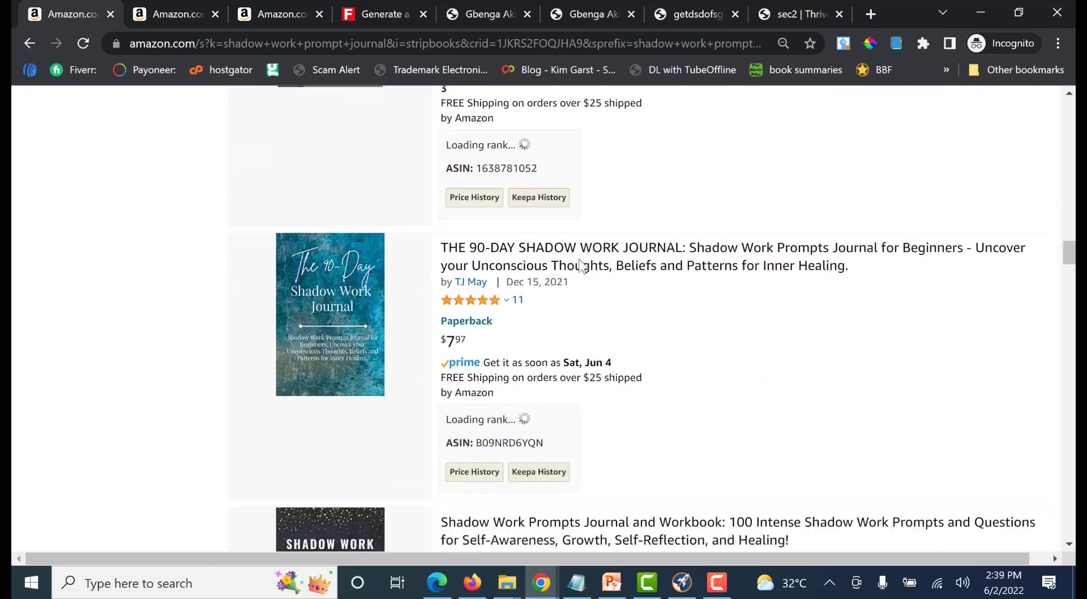
scroll(582, 265, "down", 5)
scroll(780, 252, "up", 3)
scroll(350, 448, "down", 3)
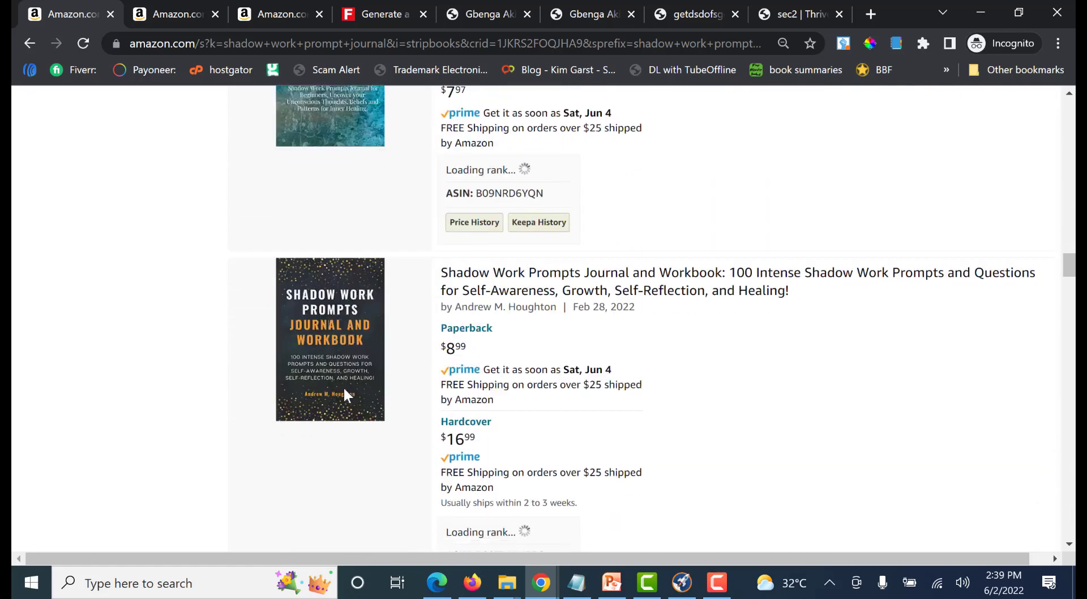
scroll(757, 331, "down", 1)
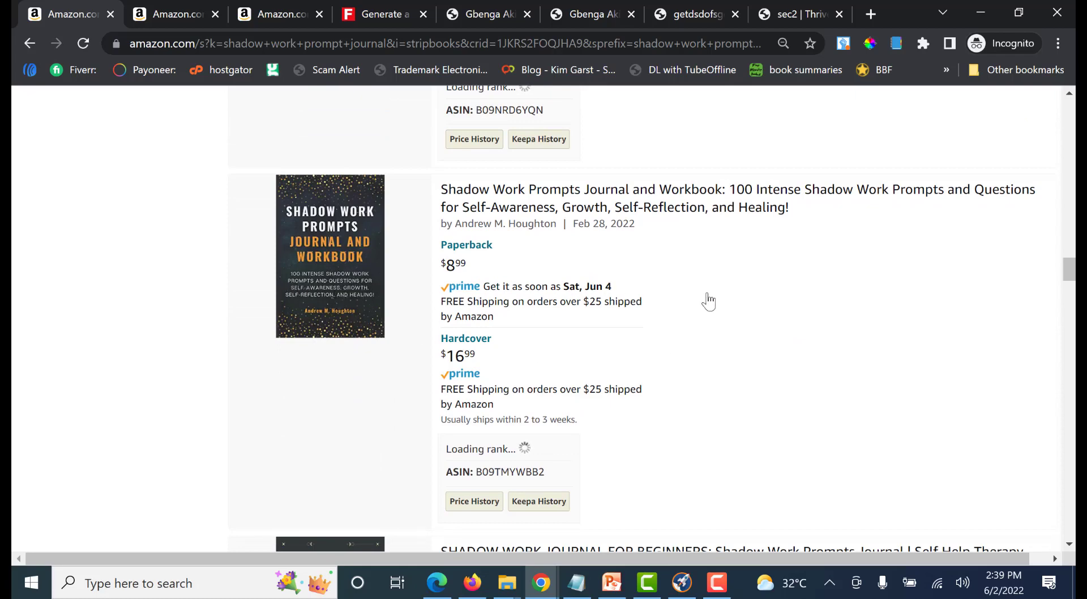
scroll(708, 304, "down", 3)
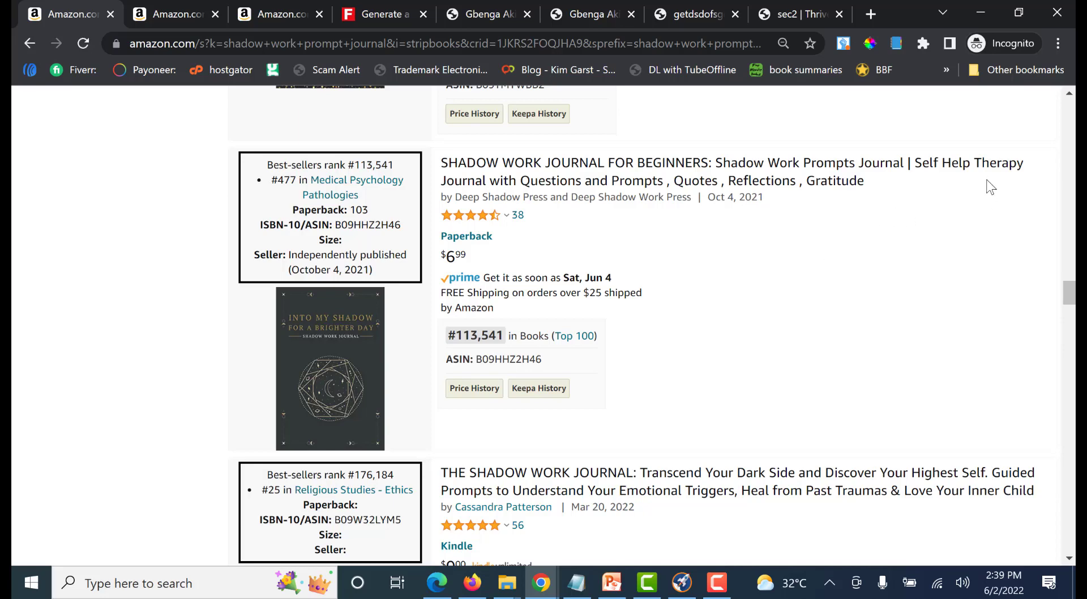
Switch to the KDP title setup and copy the book title "Shadow Work Prompt Journals For Black Women" into the first keyword field
left_click(541, 583)
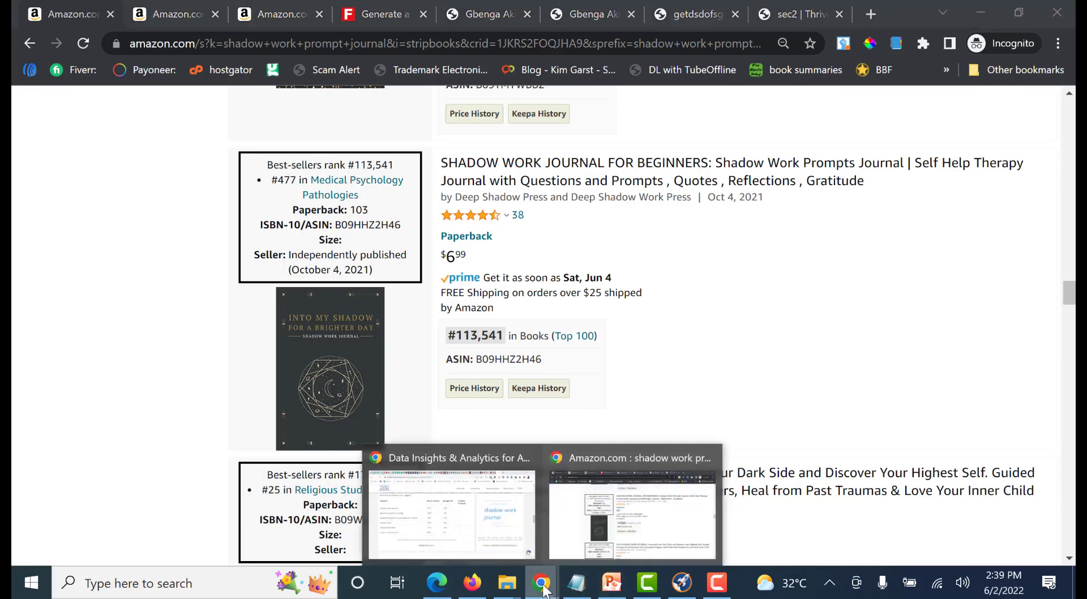
left_click(456, 511)
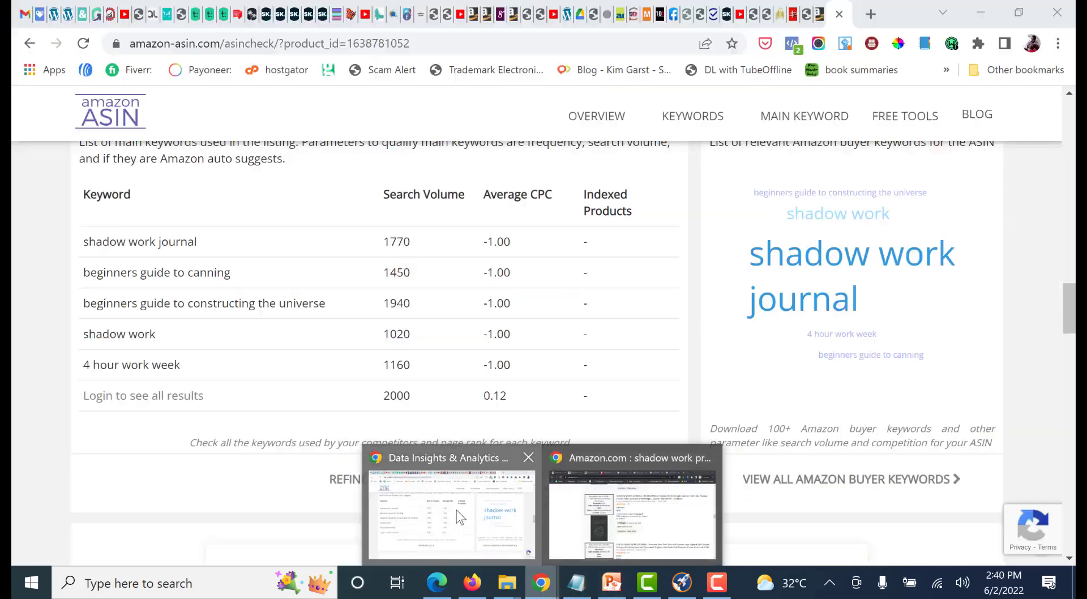
left_click(819, 14)
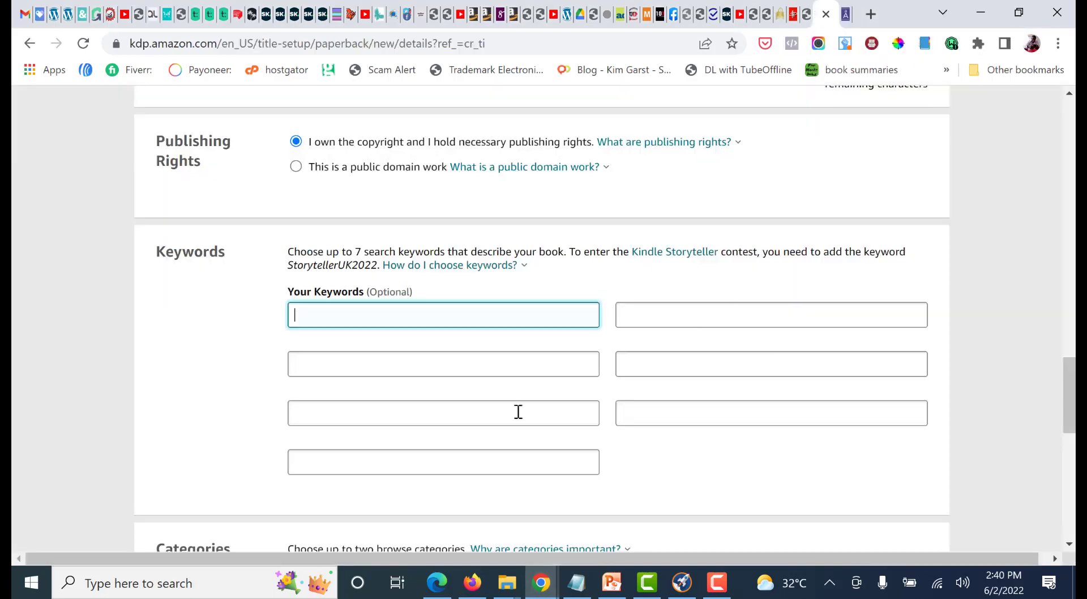
scroll(395, 323, "up", 20)
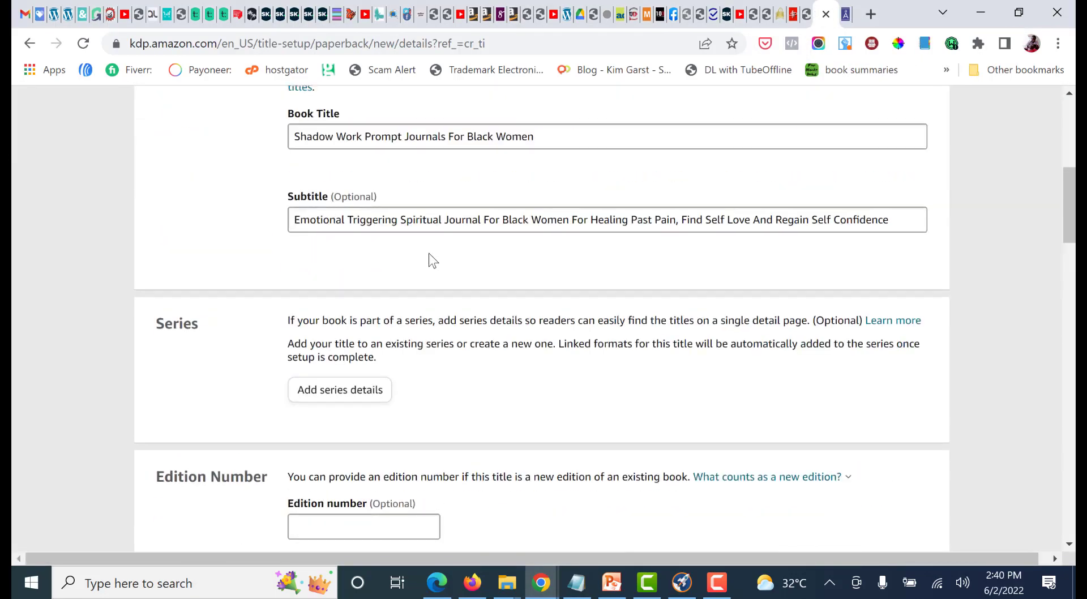
scroll(535, 439, "down", 4)
left_click(536, 308)
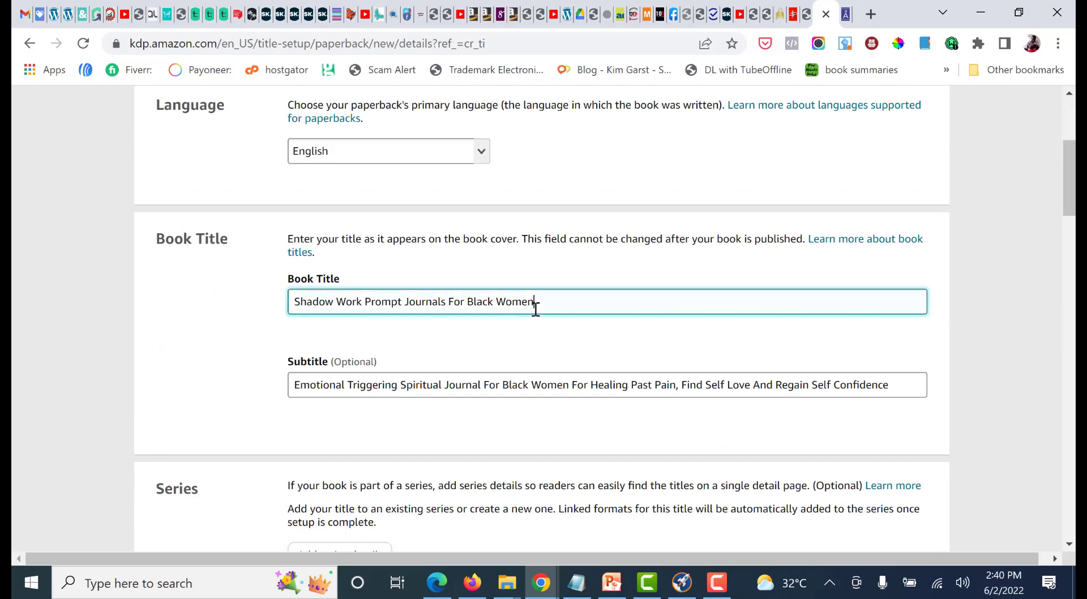
key("ctrl+a")
key("ctrl+c")
left_click(1005, 314)
scroll(997, 323, "down", 15)
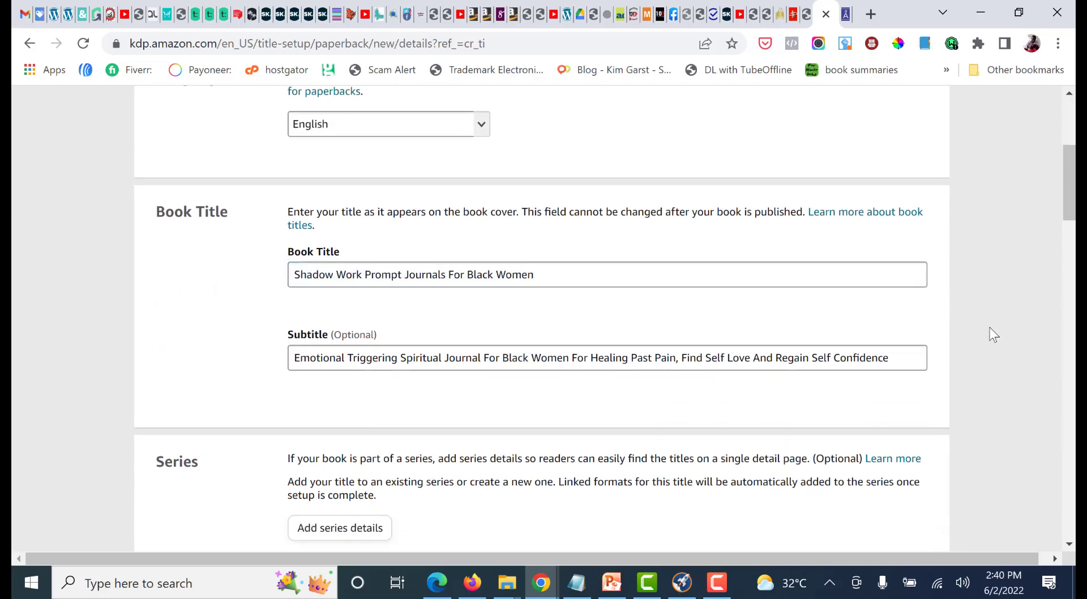
scroll(633, 371, "down", 7)
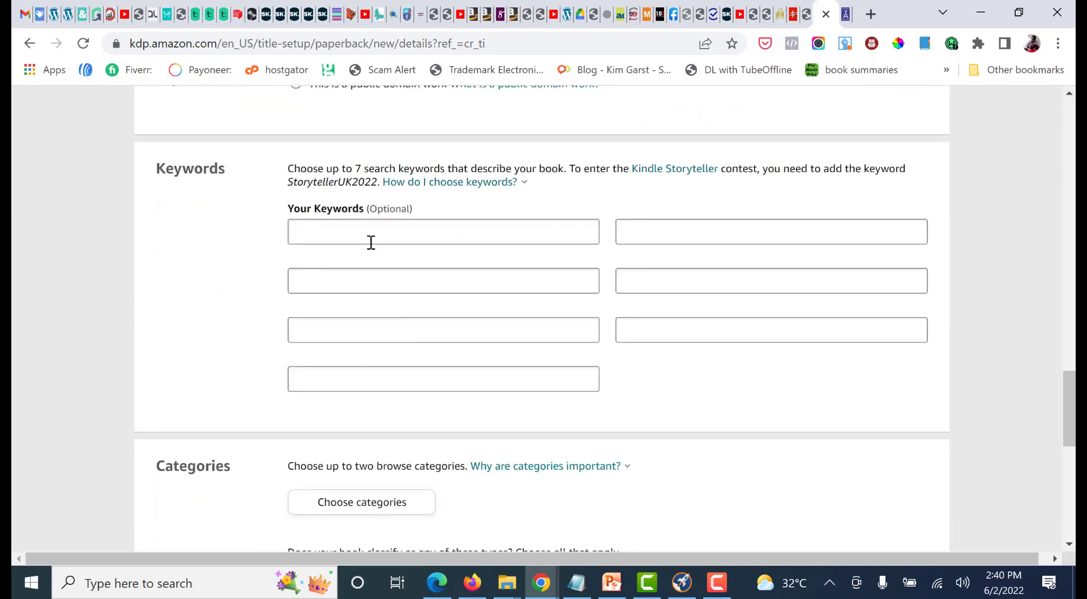
left_click(369, 241)
key("ctrl+v")
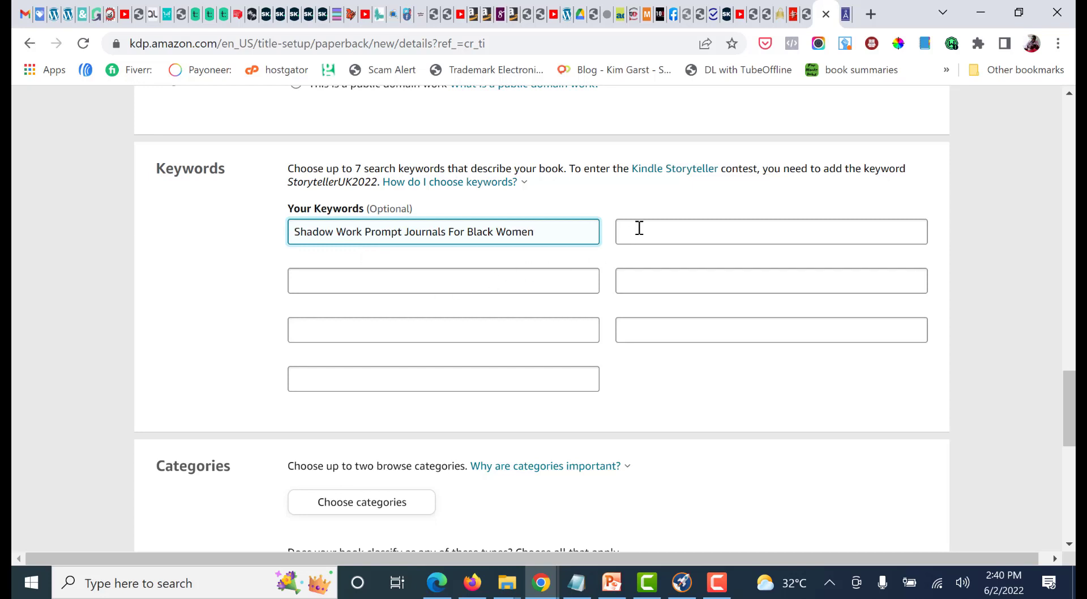
Return to the ASIN report and copy "beginners guide to constructing the universe" from the Main Keywords table
left_click(700, 238)
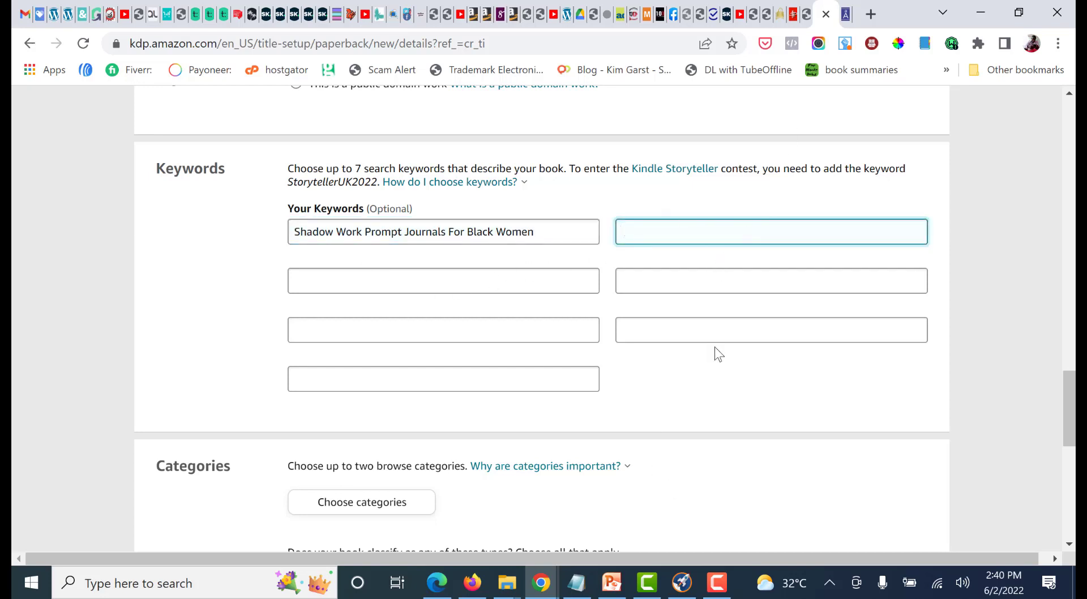
left_click(846, 14)
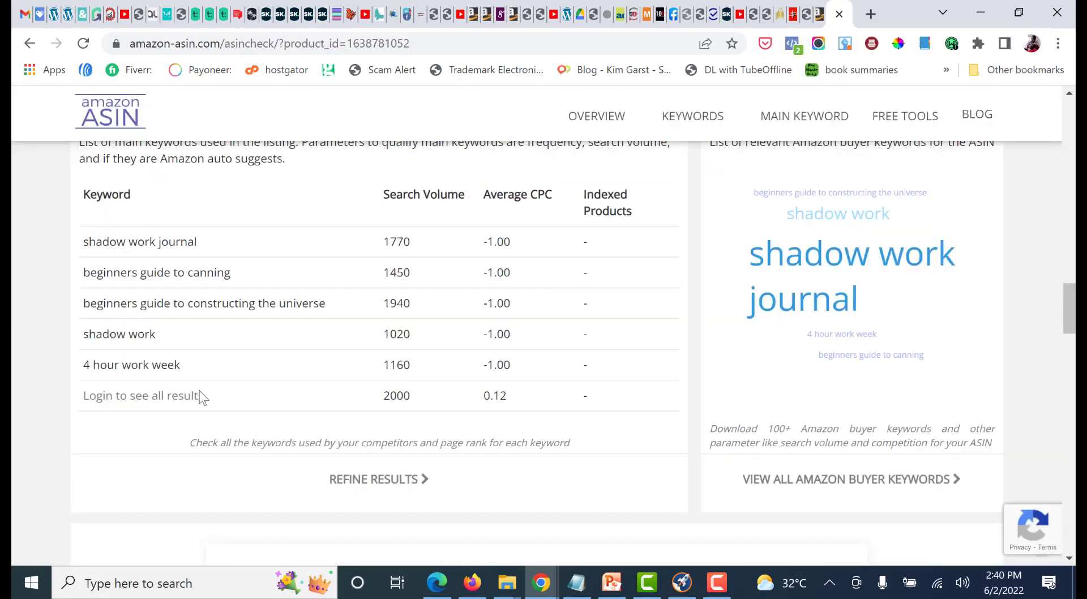
left_click_drag(320, 308, 82, 306)
left_click(332, 299)
left_click_drag(325, 301, 86, 302)
key("ctrl+c")
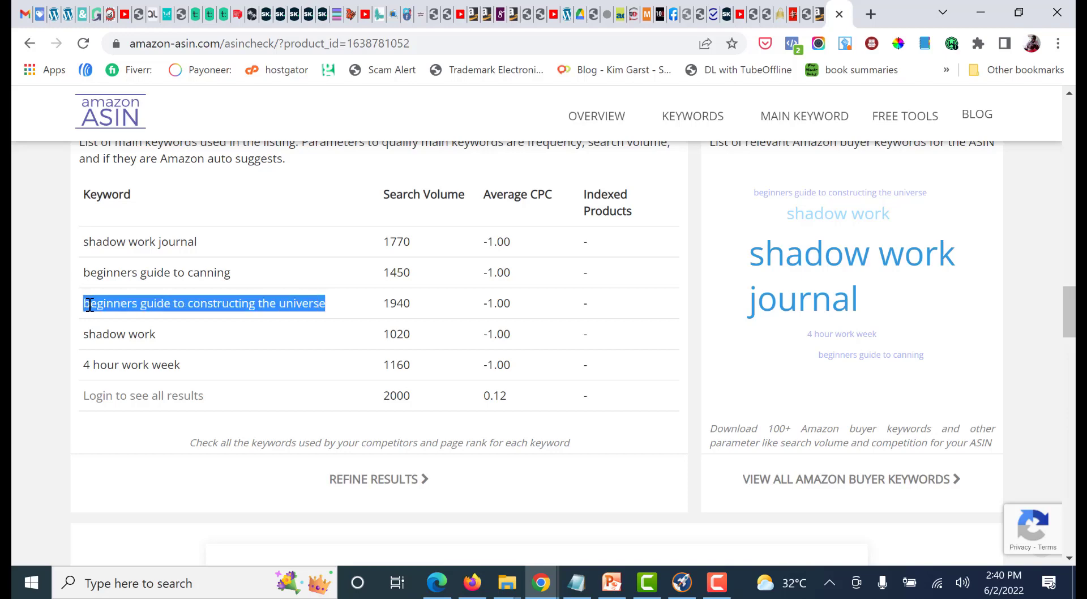
In the second Amazon tab of the incognito Chrome window, search Books for "beginners guide to constructing the universe"
left_click(544, 583)
left_click(595, 506)
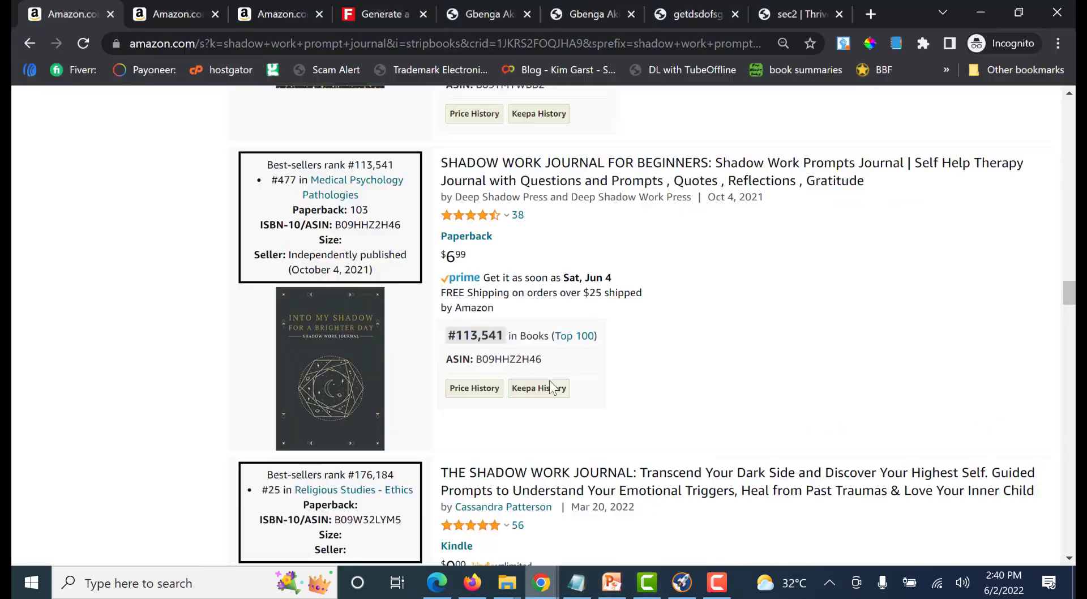
left_click(171, 12)
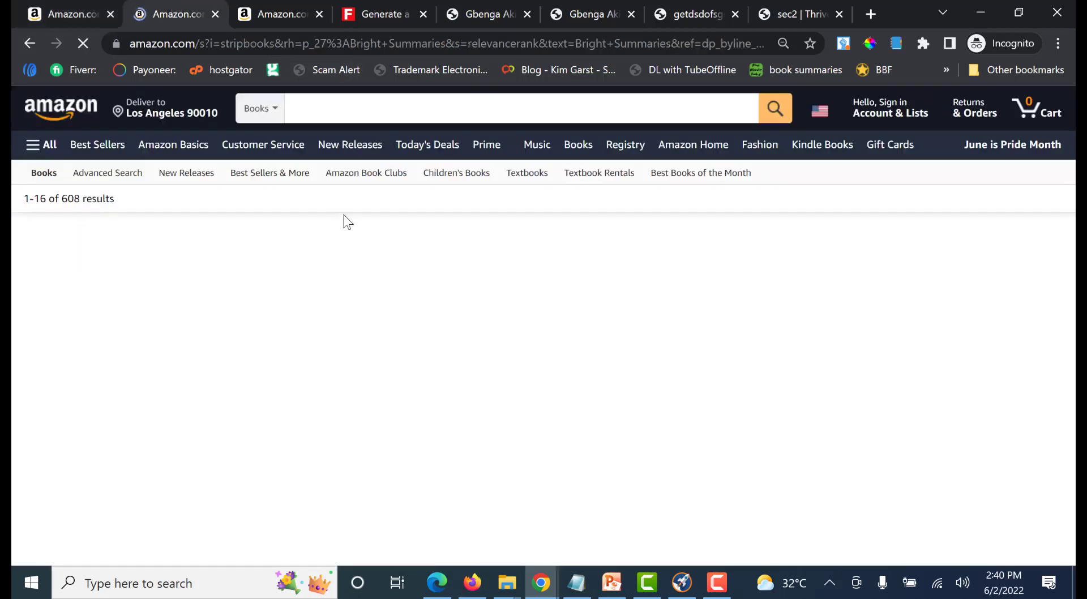
left_click(325, 117)
key("ctrl+v")
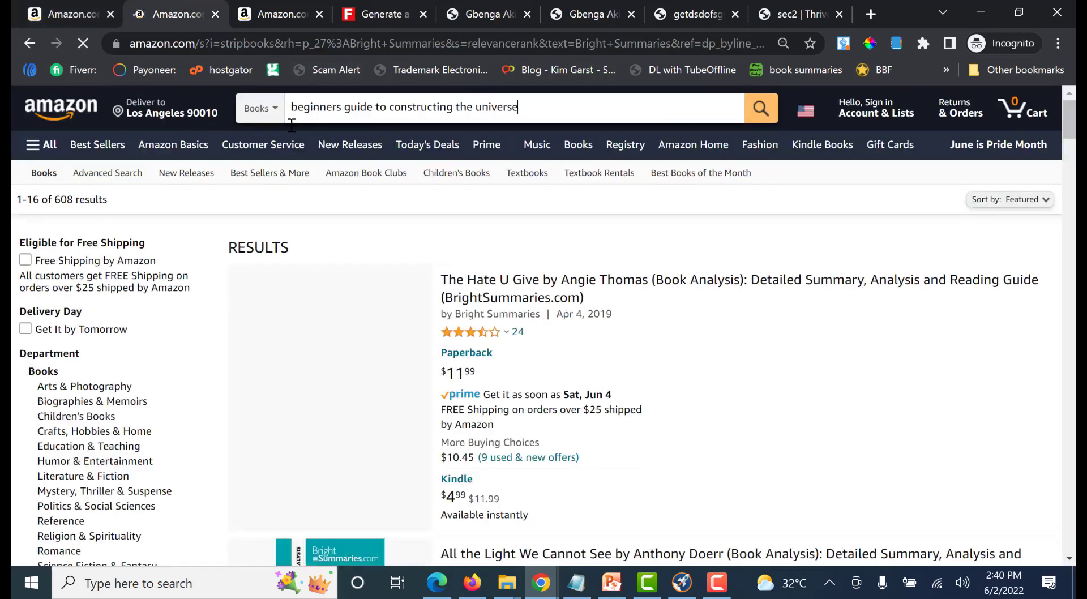
left_click(262, 111)
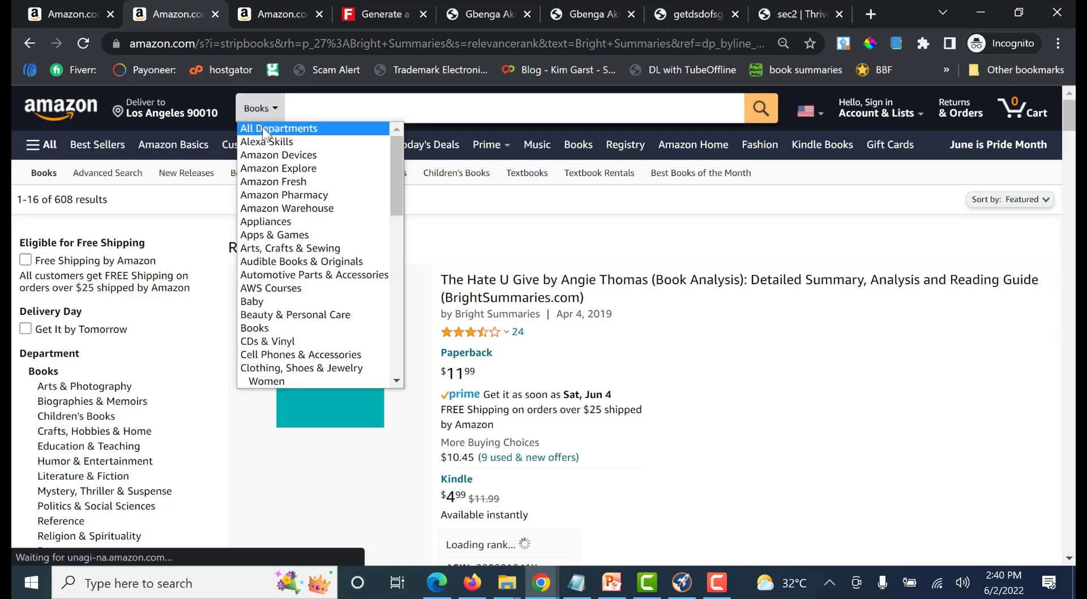
left_click(351, 107)
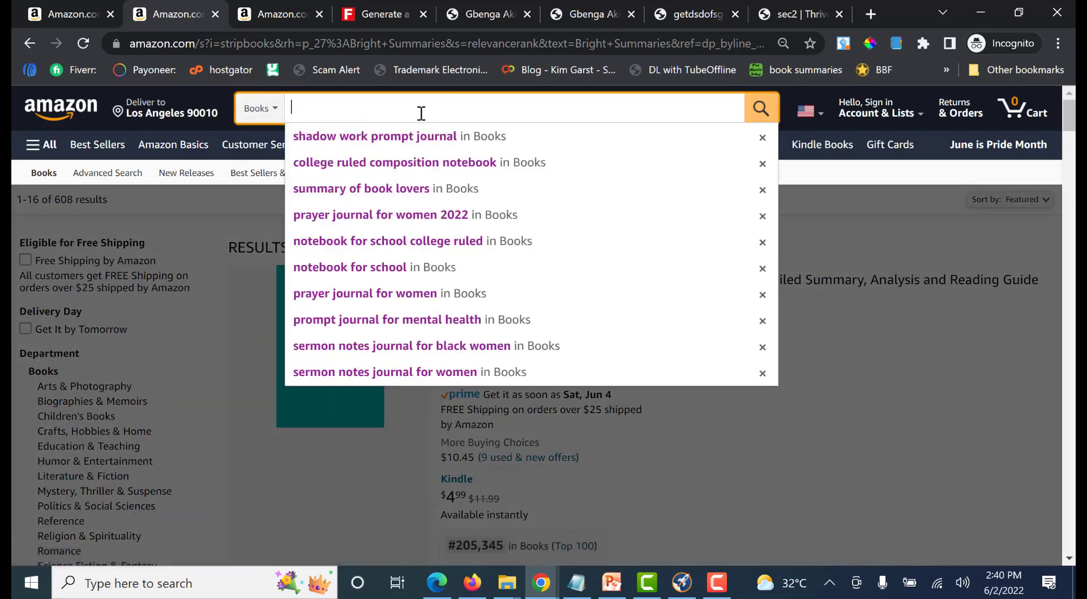
key("ctrl+v")
key("Return")
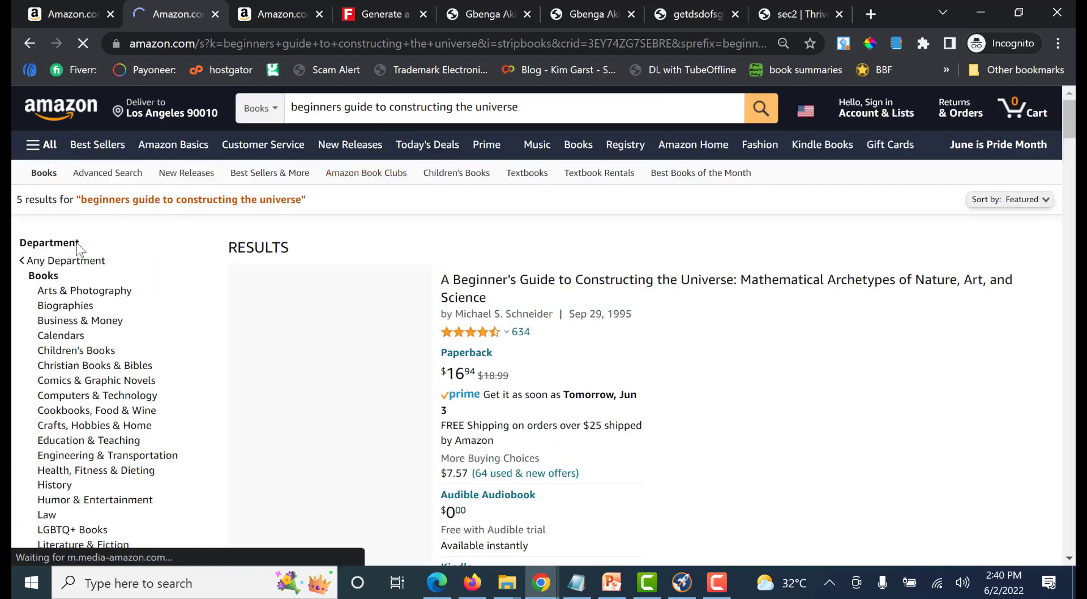
Examine the titles in the "beginners guide to constructing the universe" results to judge whether the keyword suits the journal
scroll(527, 290, "down", 1)
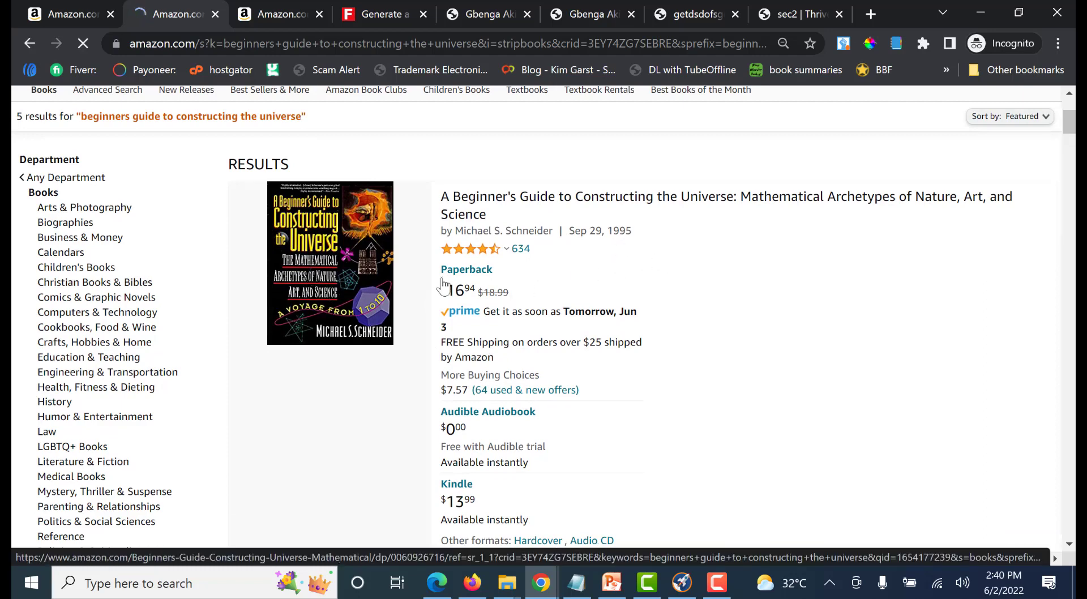
scroll(704, 260, "down", 3)
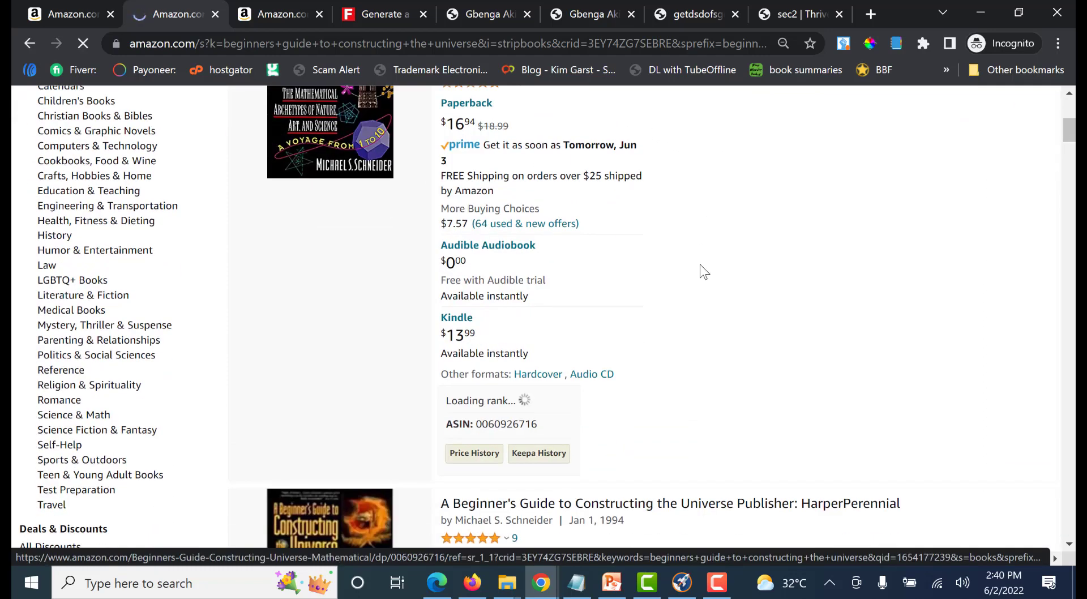
scroll(701, 256, "up", 3)
scroll(688, 256, "down", 7)
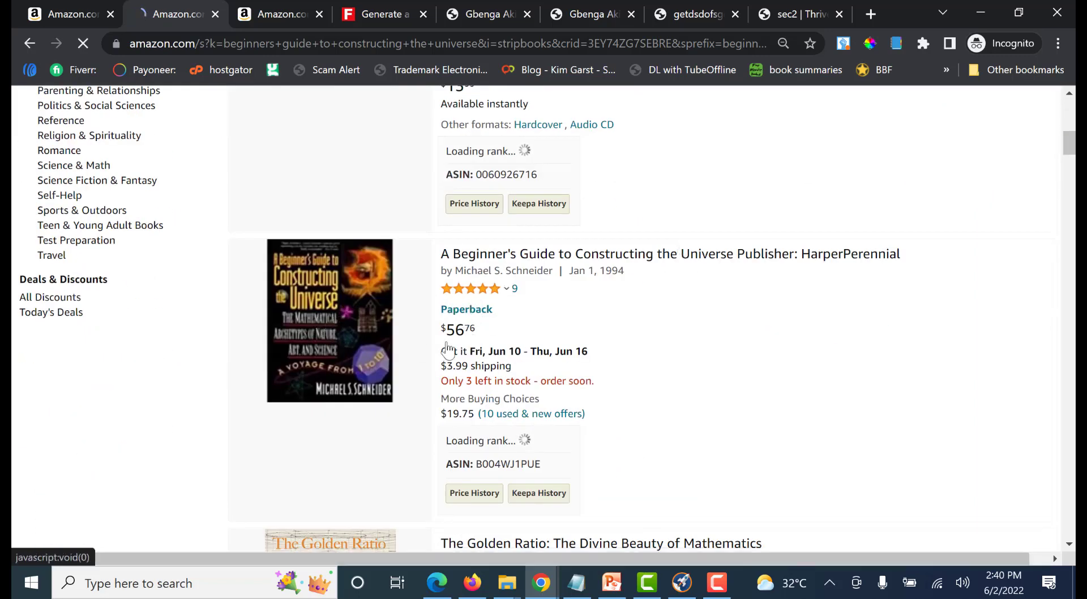
scroll(672, 335, "down", 13)
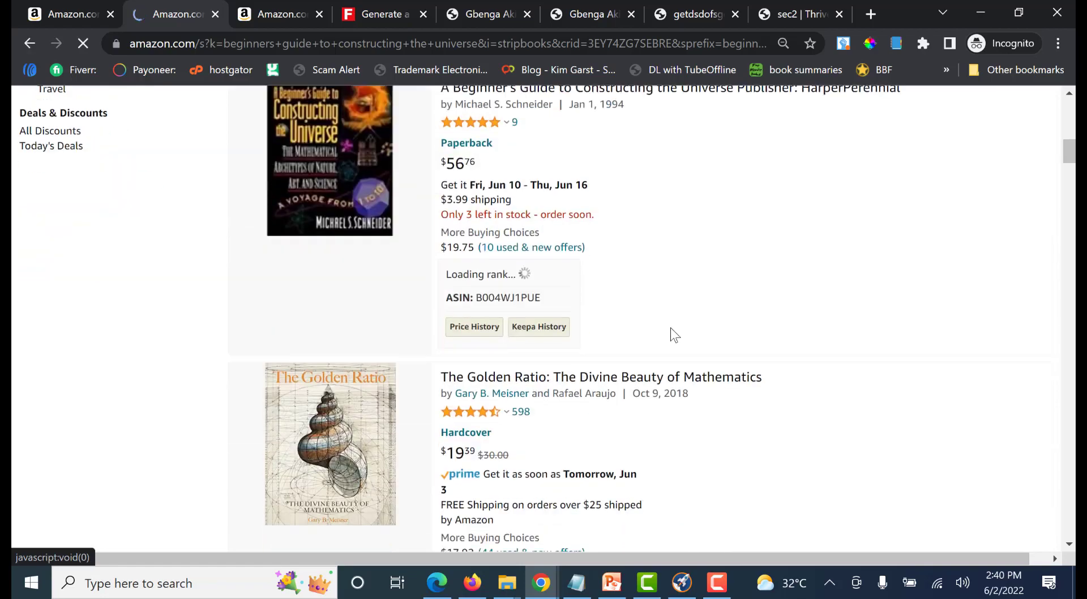
scroll(633, 342, "up", 8)
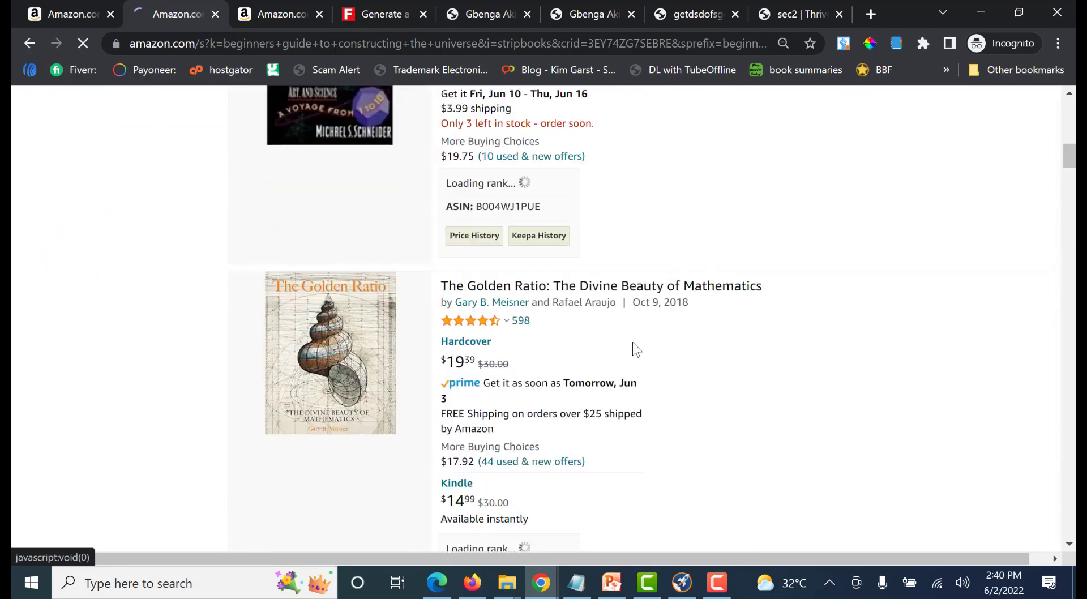
scroll(624, 349, "down", 14)
scroll(605, 328, "down", 6)
scroll(674, 329, "down", 6)
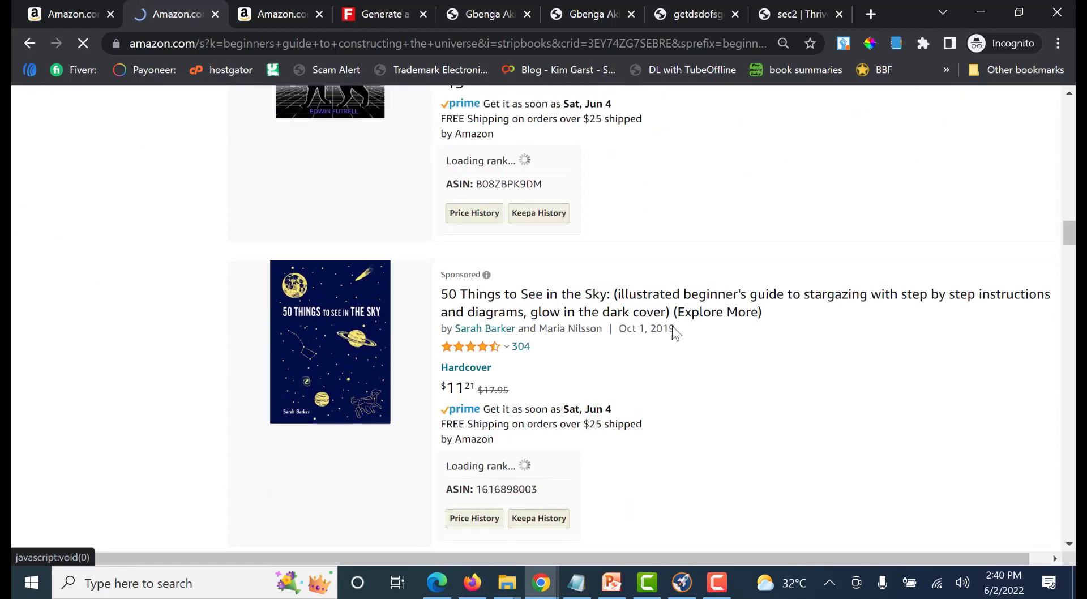
scroll(675, 333, "up", 3)
scroll(627, 349, "up", 9)
scroll(623, 348, "up", 10)
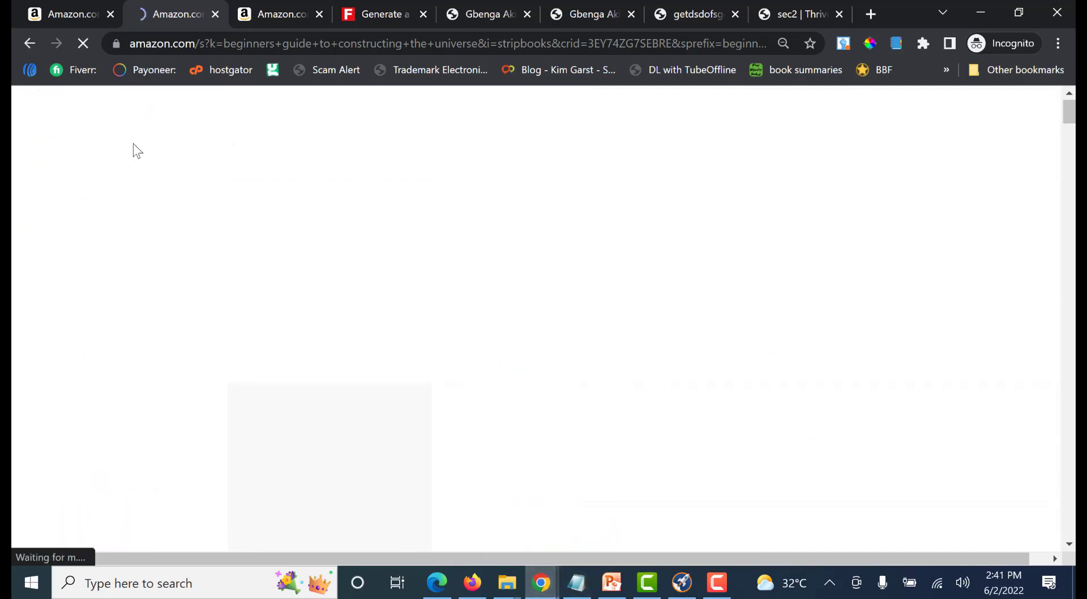
Recheck the shadow work prompt journal results for wording and enter "self therapy" as the second keyword in the KDP title setup
left_click(66, 13)
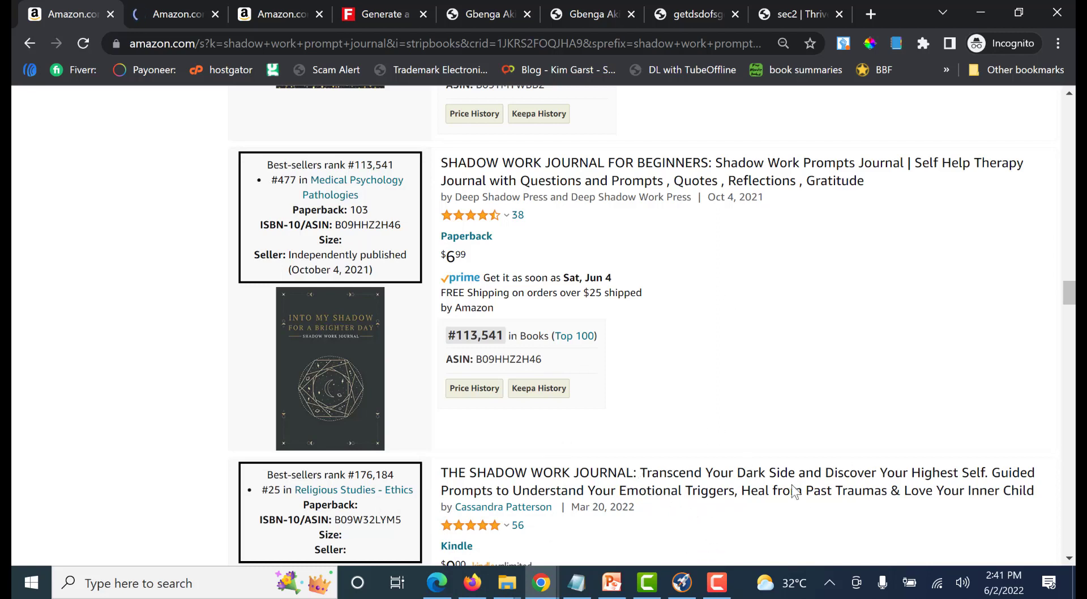
left_click(167, 14)
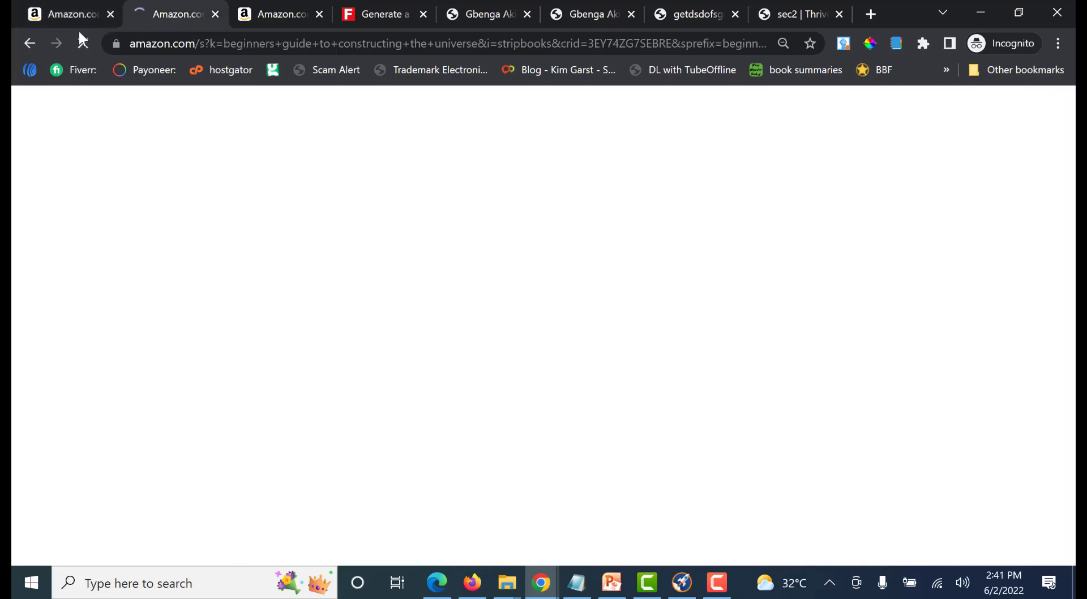
left_click(73, 14)
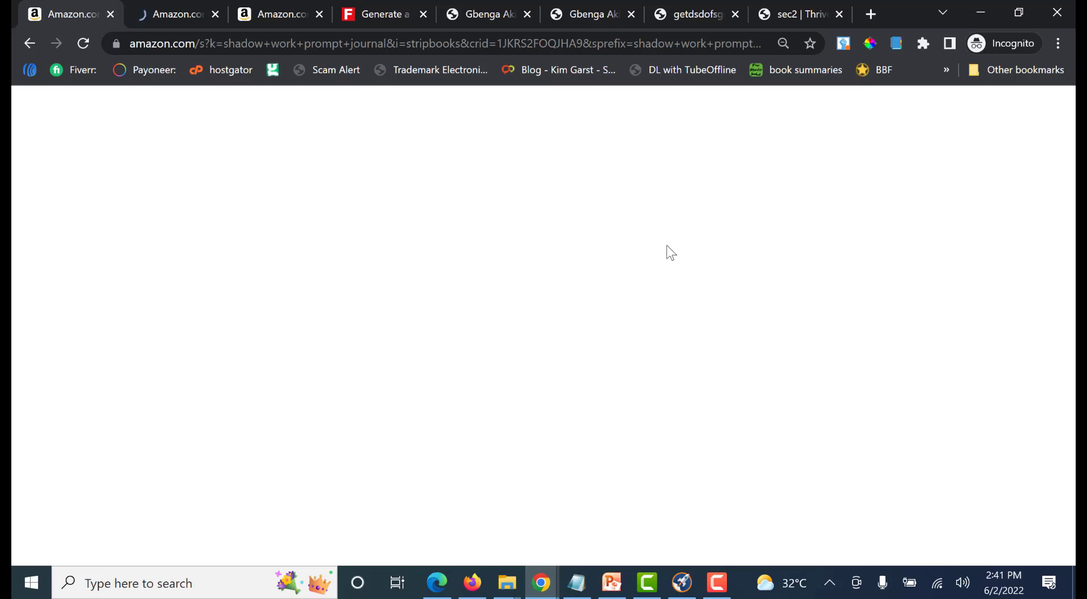
mouse_move(540, 583)
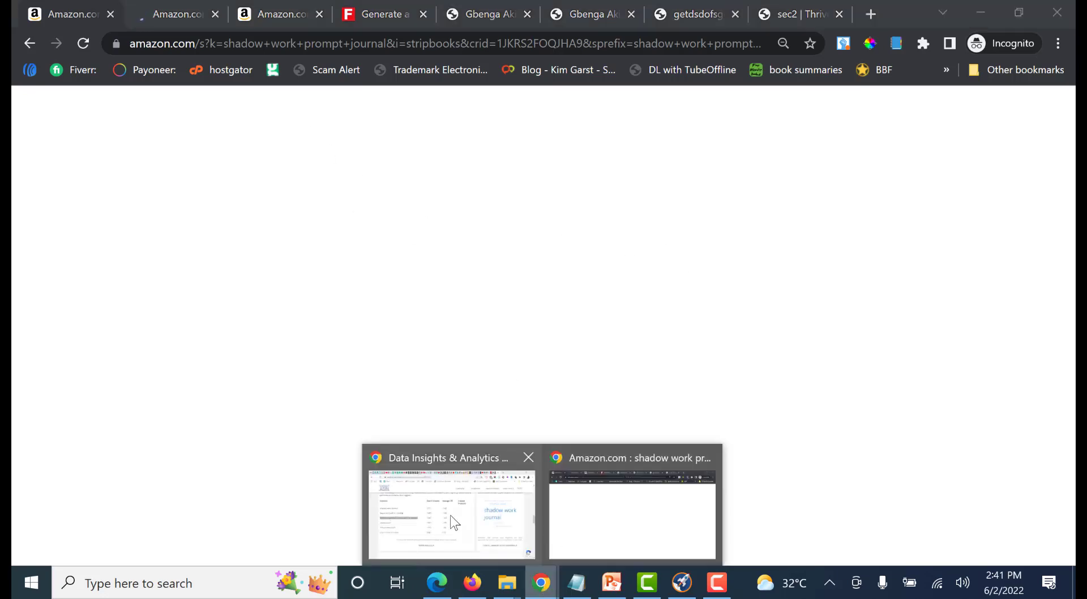
left_click(450, 515)
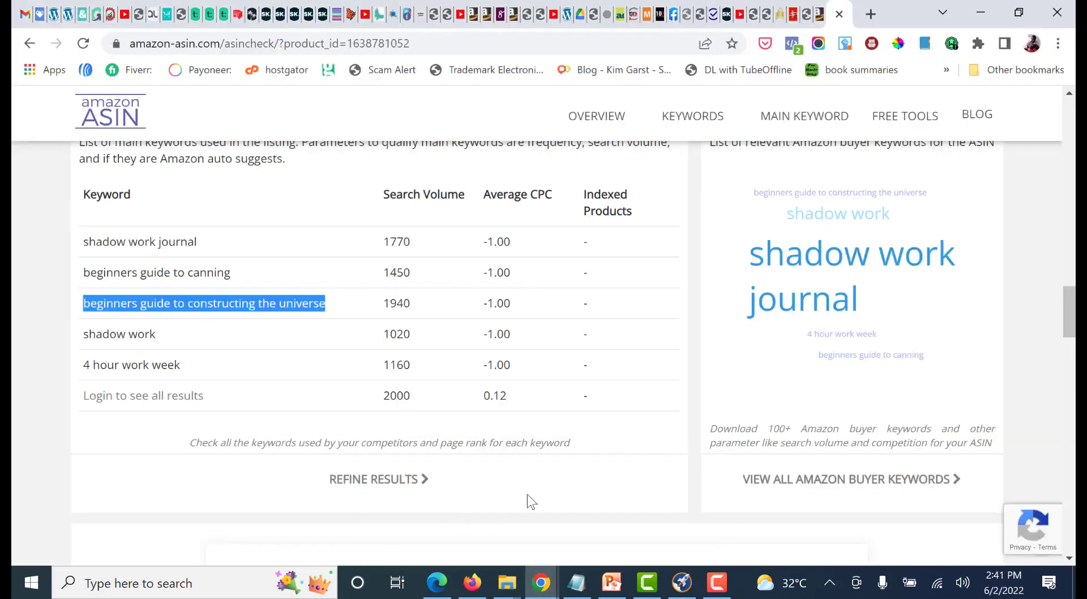
left_click(825, 7)
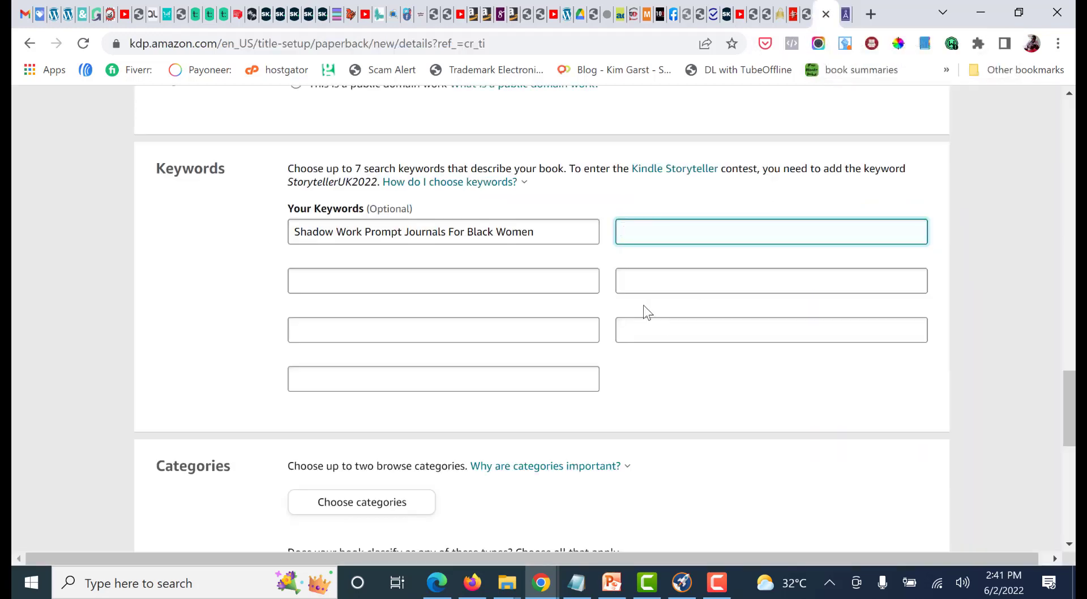
type("self therapy")
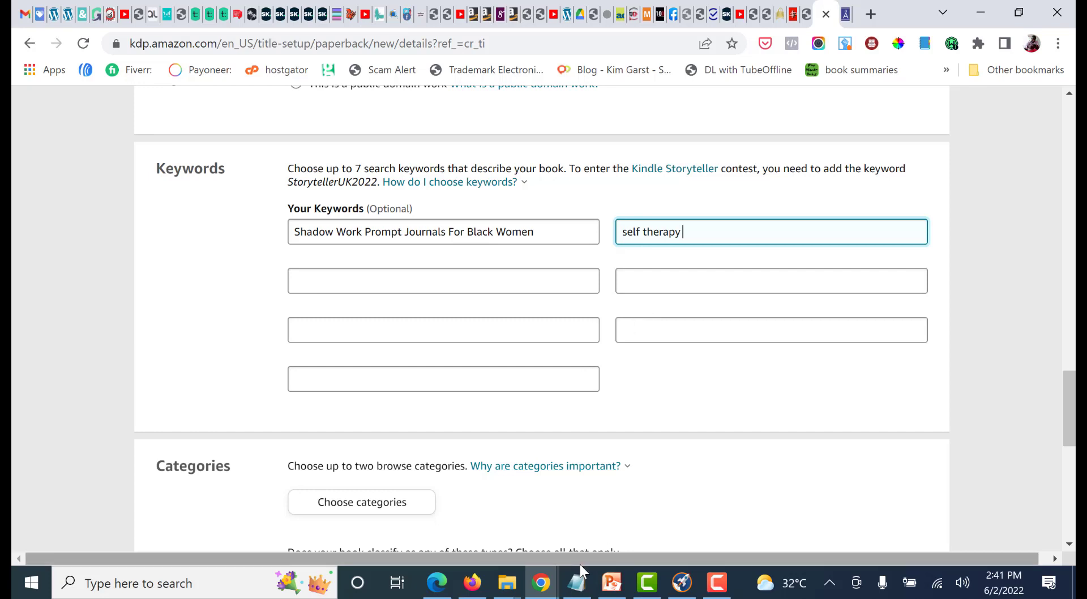
Switch to the incognito Chrome window and reopen the "beginners guide to constructing the universe" results
left_click(548, 592)
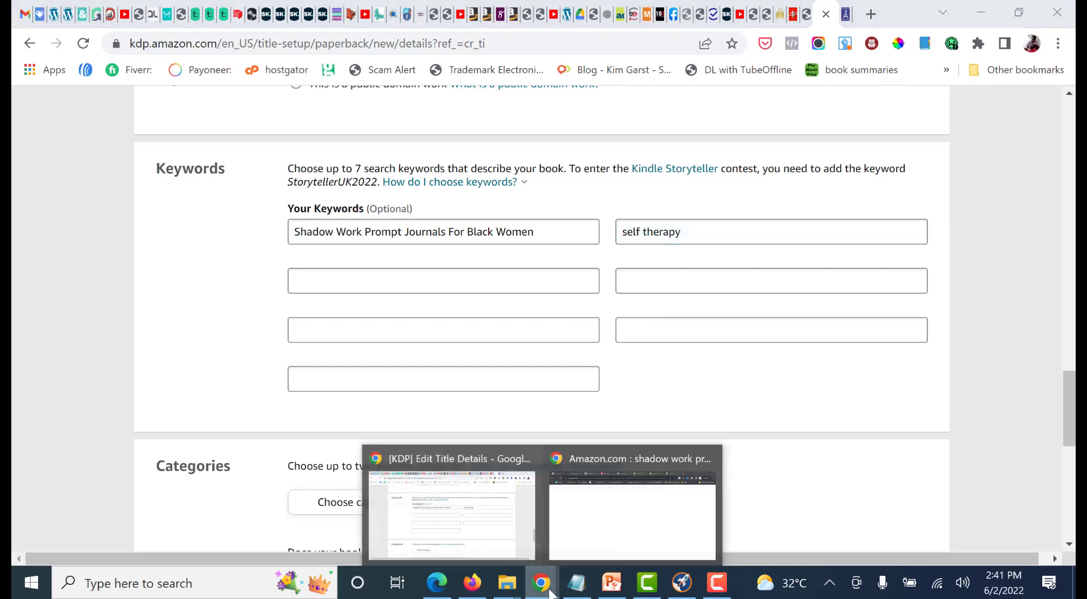
left_click(617, 515)
left_click(162, 19)
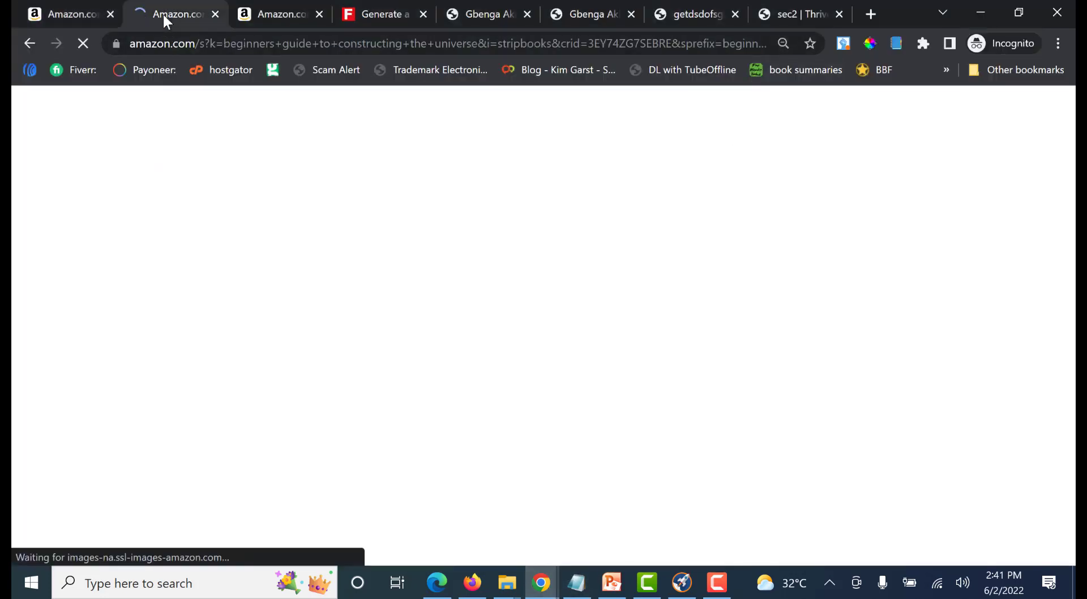
left_click(716, 591)
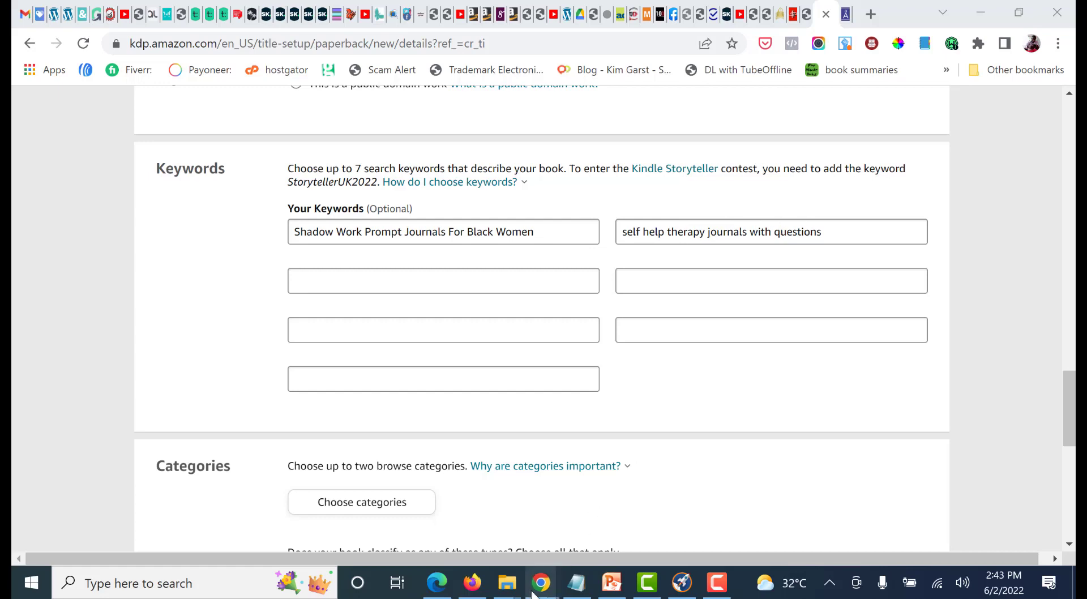
Review titles in the incognito "shadow work prompt journal" results and open the best-selling "Shadow Work Journal and Workbook" listing in a new tab
mouse_move(535, 596)
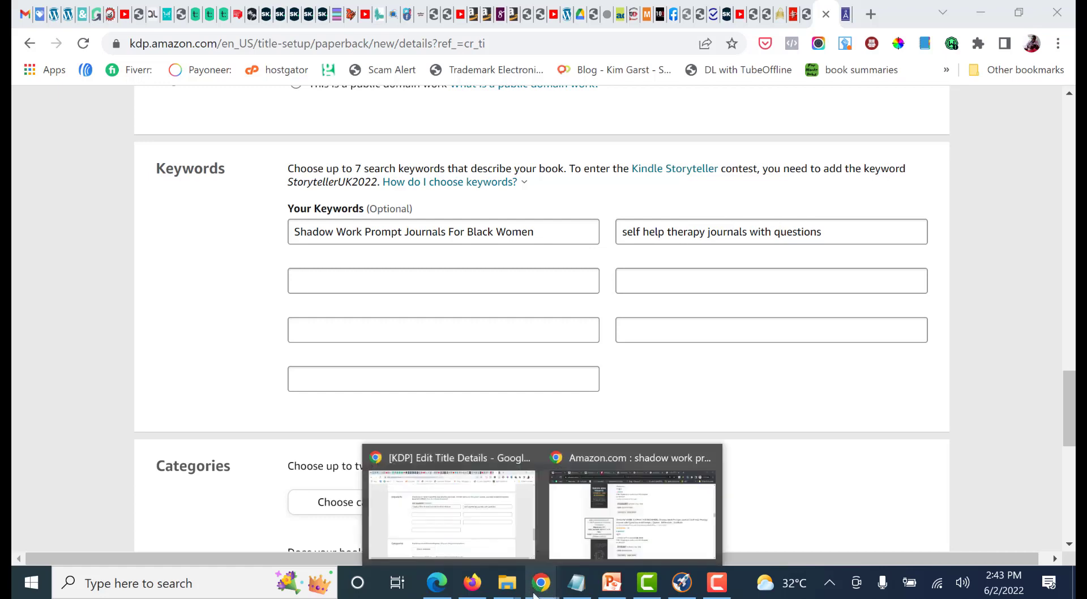
left_click(607, 541)
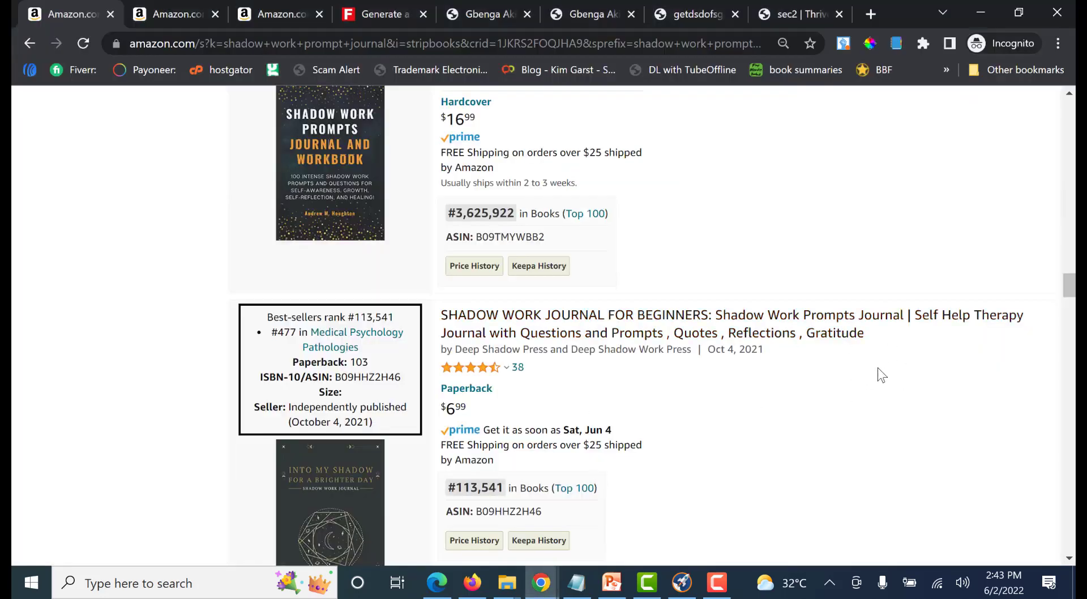
scroll(879, 370, "down", 4)
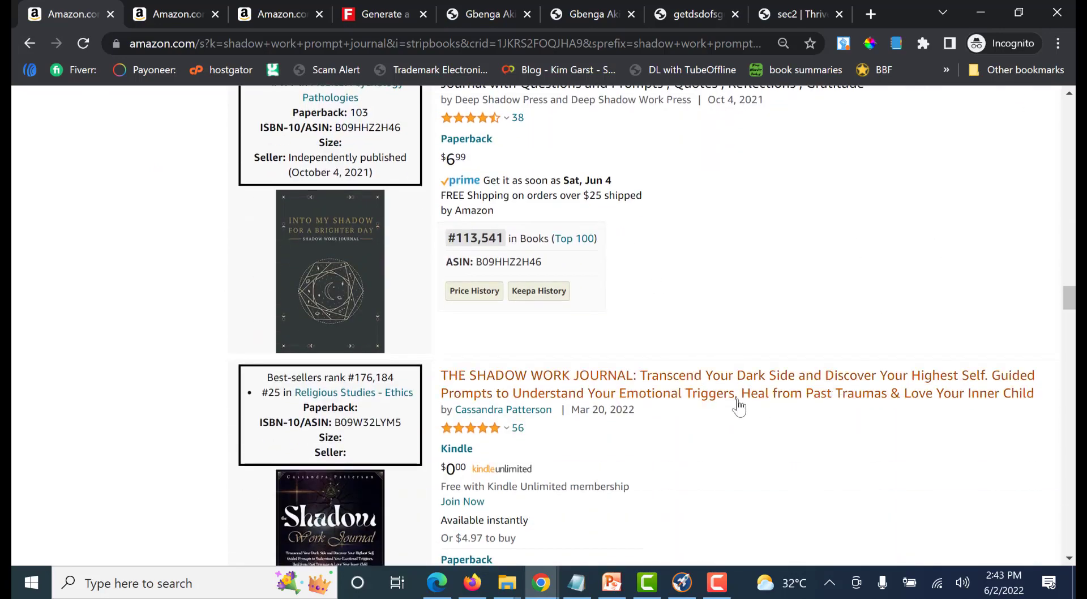
scroll(883, 447, "up", 12)
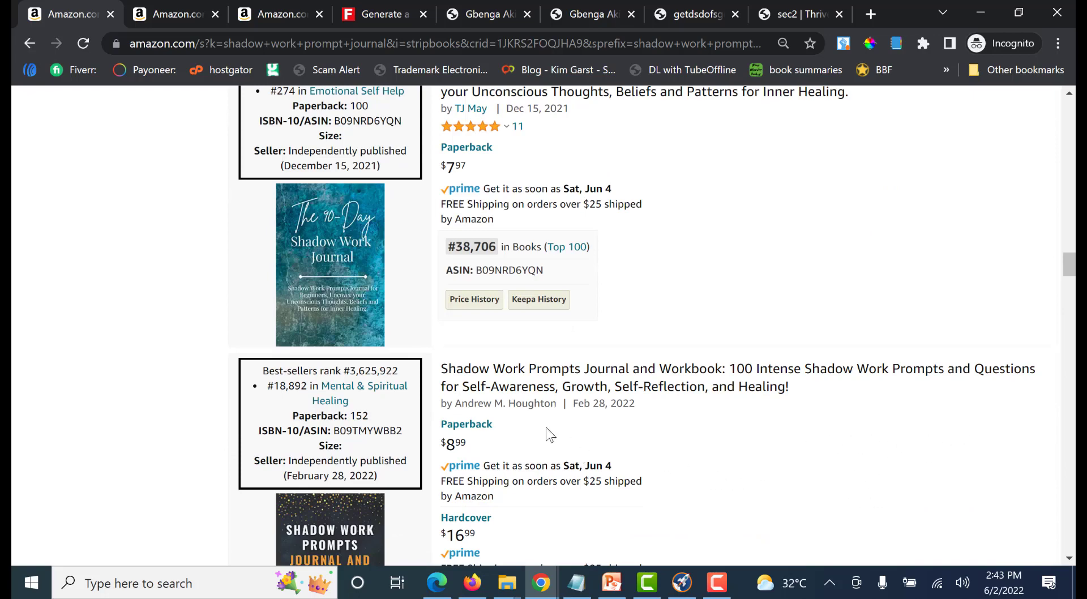
scroll(757, 379, "up", 3)
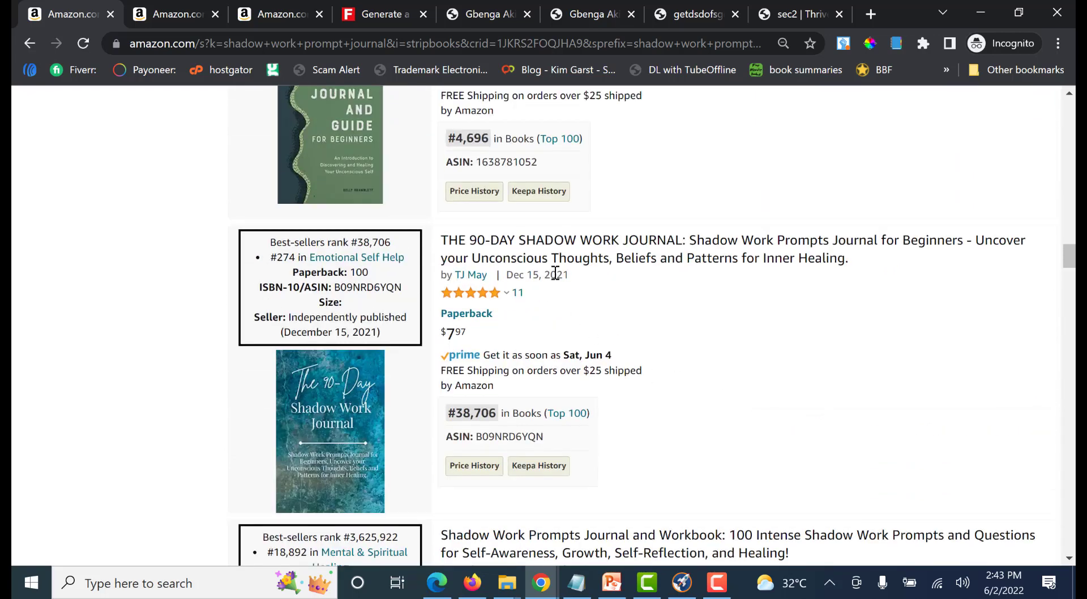
scroll(870, 349, "up", 4)
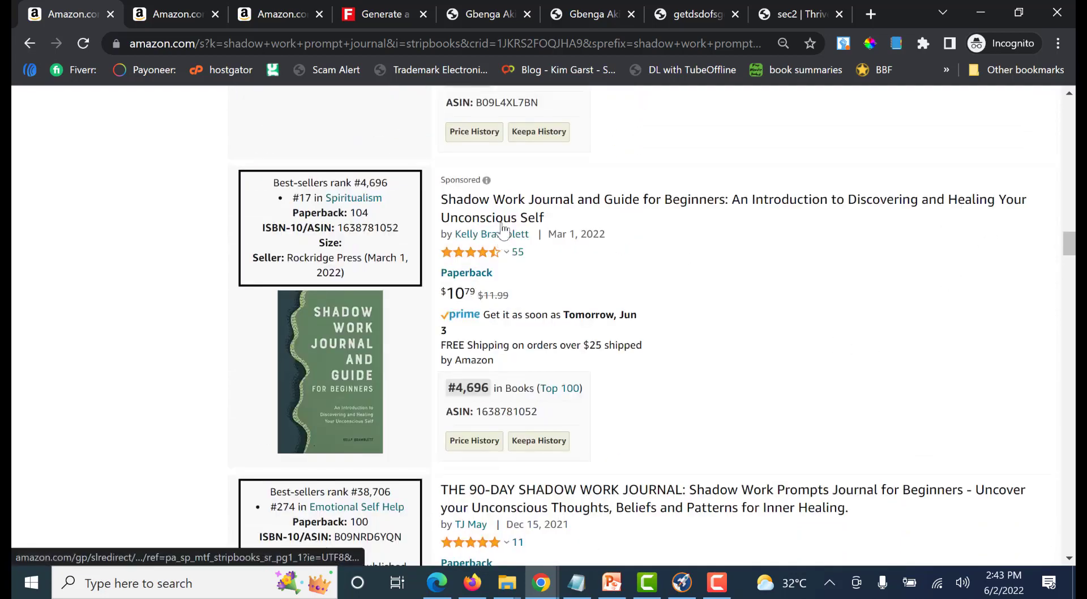
scroll(764, 325, "up", 3)
scroll(769, 331, "up", 8)
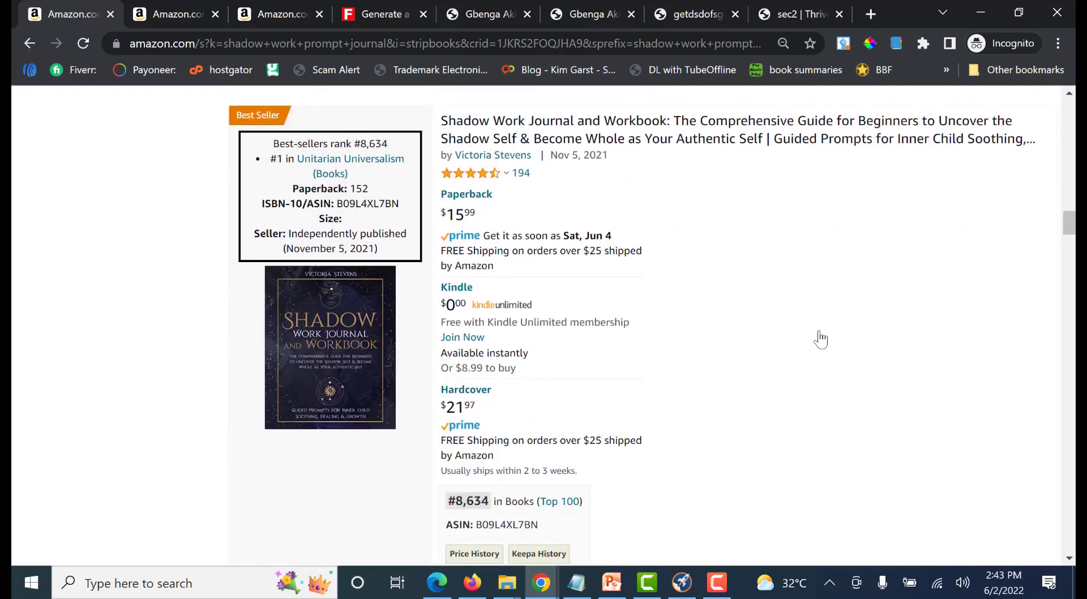
scroll(816, 382, "down", 1)
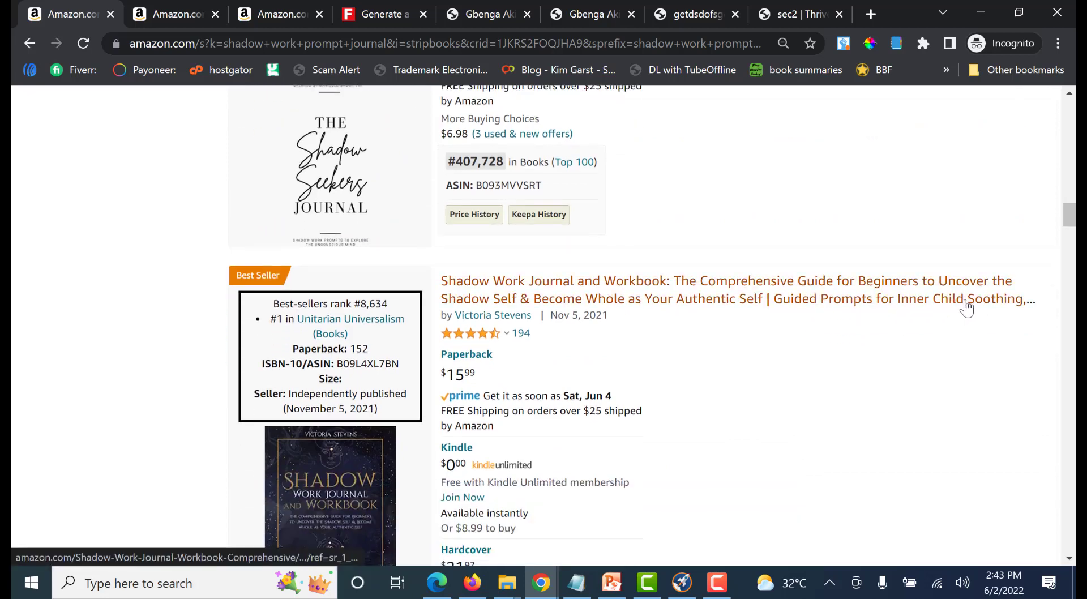
right_click(997, 306)
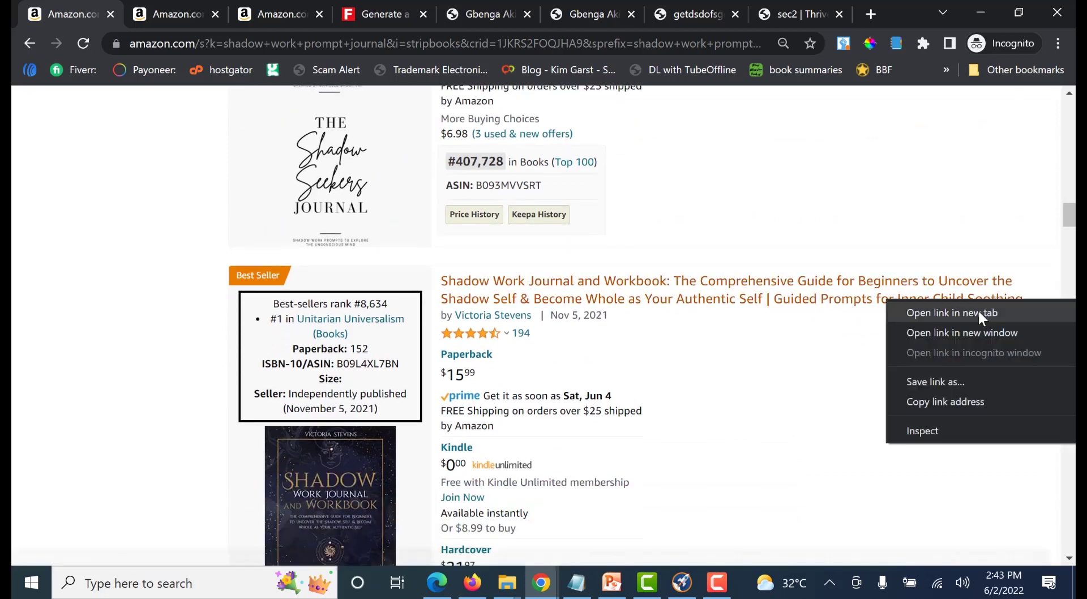
left_click(978, 310)
Read the titles listed above the best-selling workbook, such as The Shadow Seekers Journal and the Prompts Edition, for keyword wording
scroll(721, 383, "up", 3)
scroll(719, 385, "up", 3)
scroll(718, 397, "down", 1)
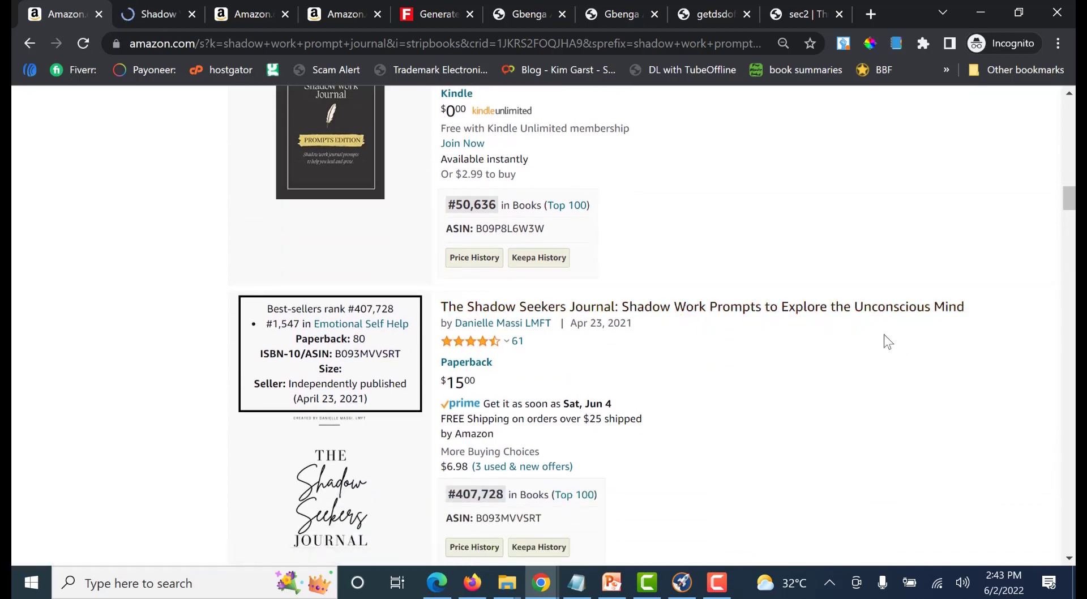
scroll(883, 337, "up", 3)
scroll(875, 347, "down", 2)
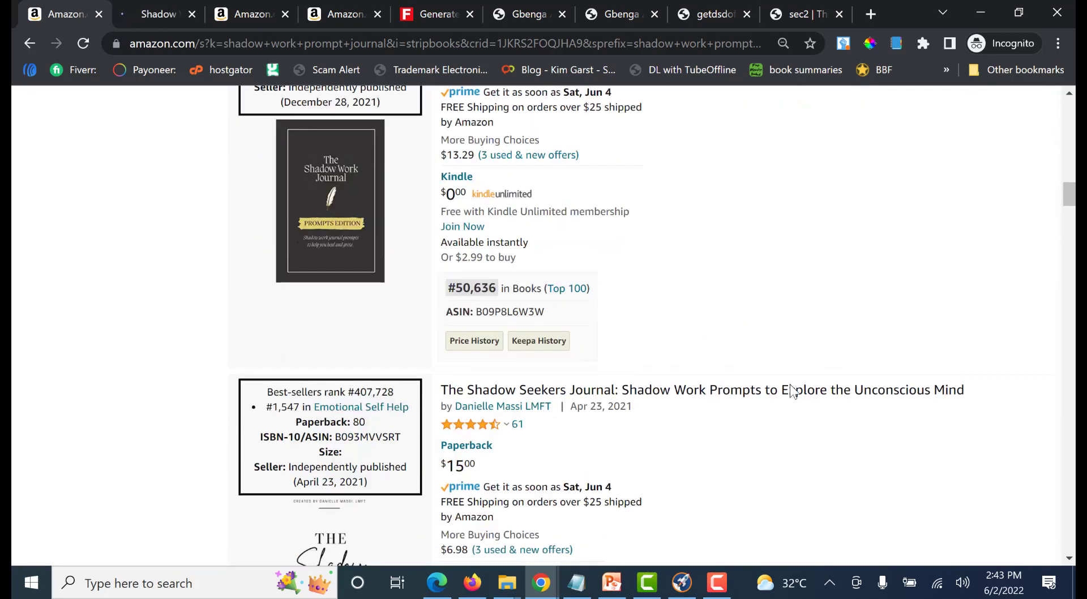
scroll(890, 401, "up", 2)
scroll(891, 397, "up", 3)
scroll(850, 284, "down", 3)
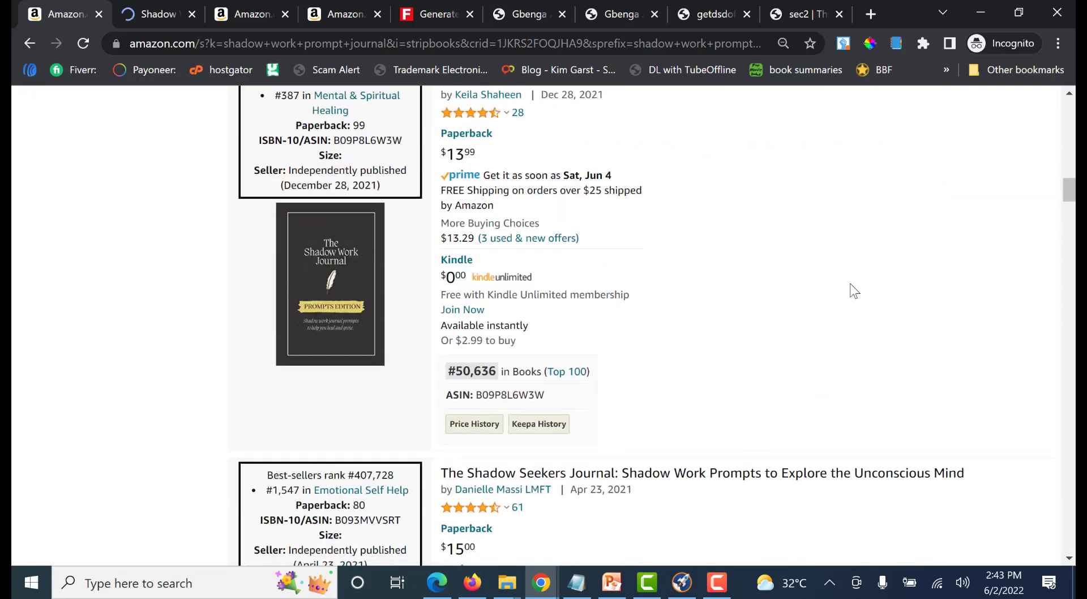
scroll(855, 289, "down", 2)
scroll(854, 291, "up", 3)
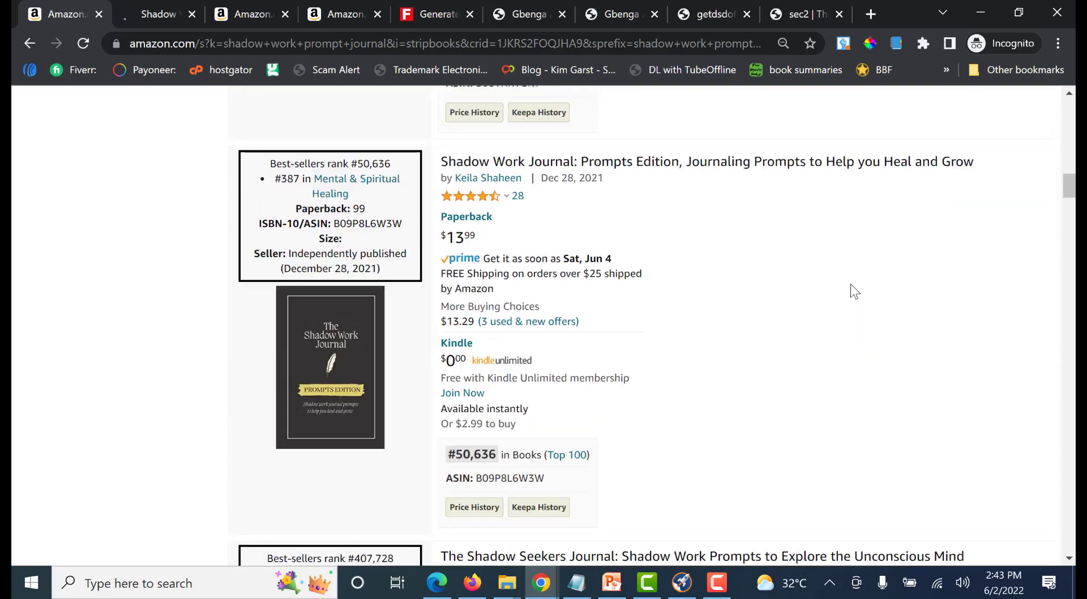
Examine the competing titles from the best-selling workbook down to "Transcend Your Dark Side and Discover Your Highest Self" for usable keyword phrases
scroll(852, 289, "down", 13)
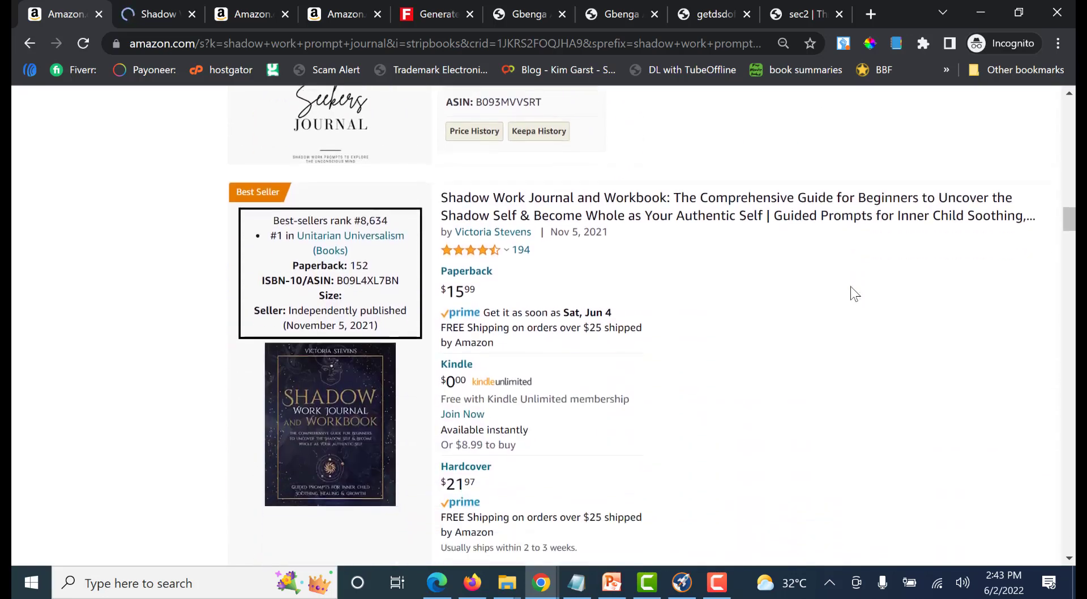
scroll(824, 310, "down", 4)
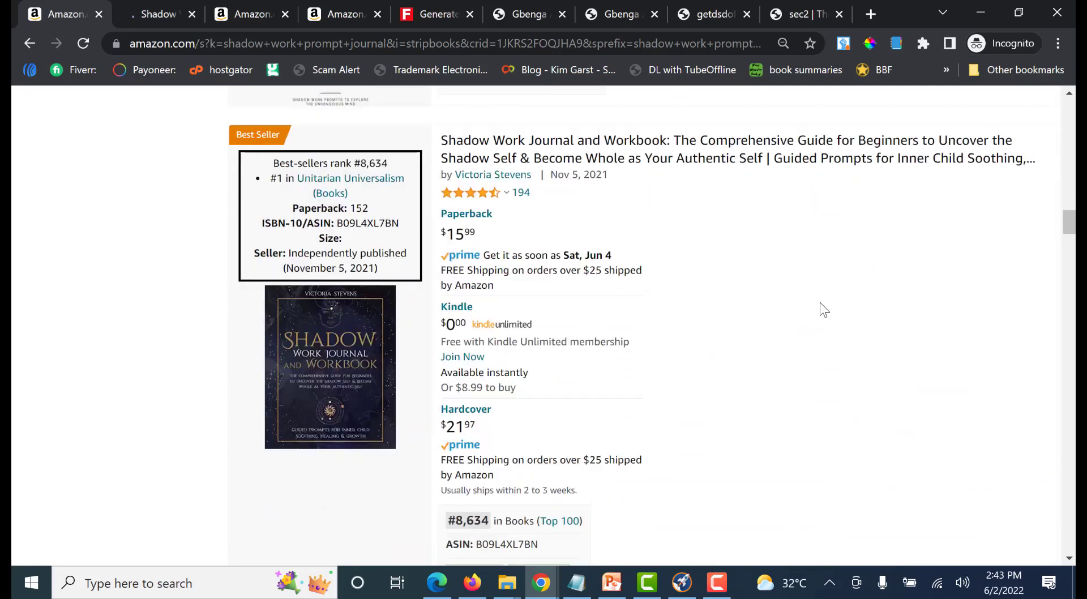
scroll(840, 247, "down", 3)
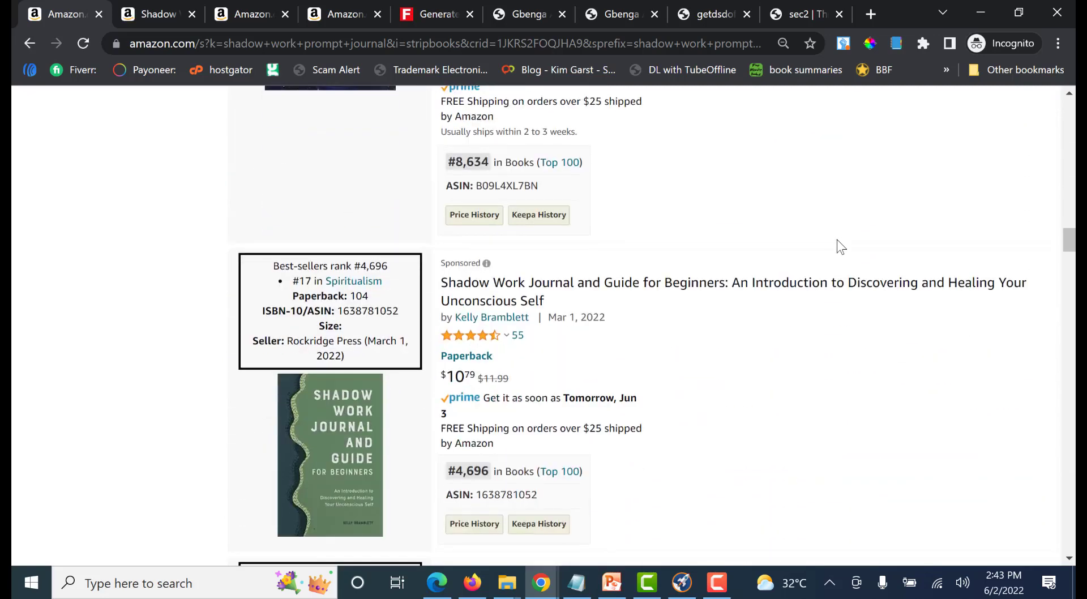
scroll(810, 334, "down", 3)
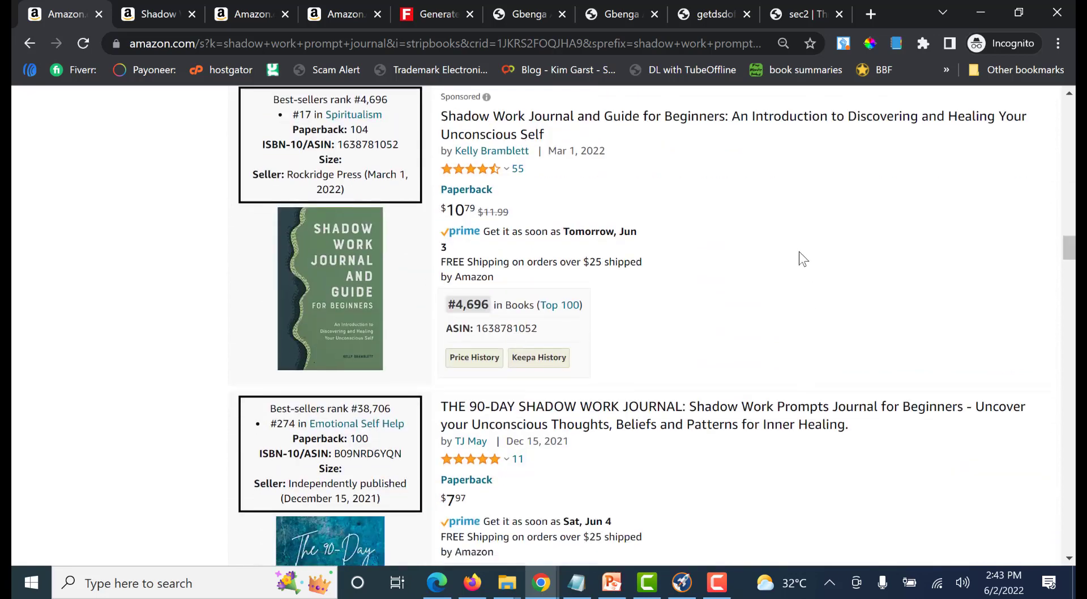
scroll(802, 283, "down", 1)
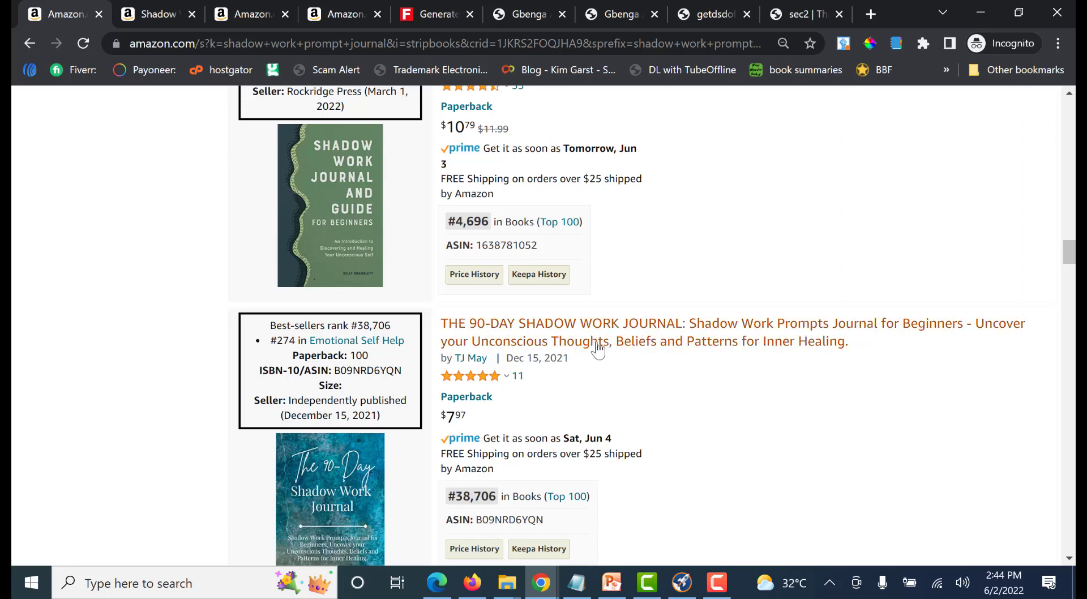
scroll(810, 338, "down", 2)
scroll(815, 332, "down", 3)
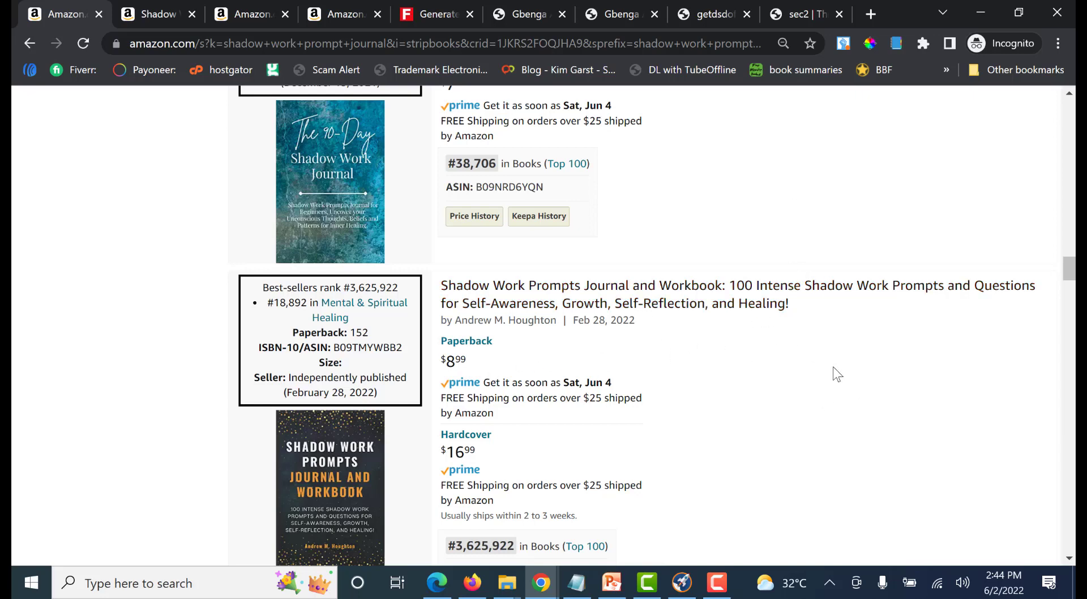
scroll(866, 362, "down", 5)
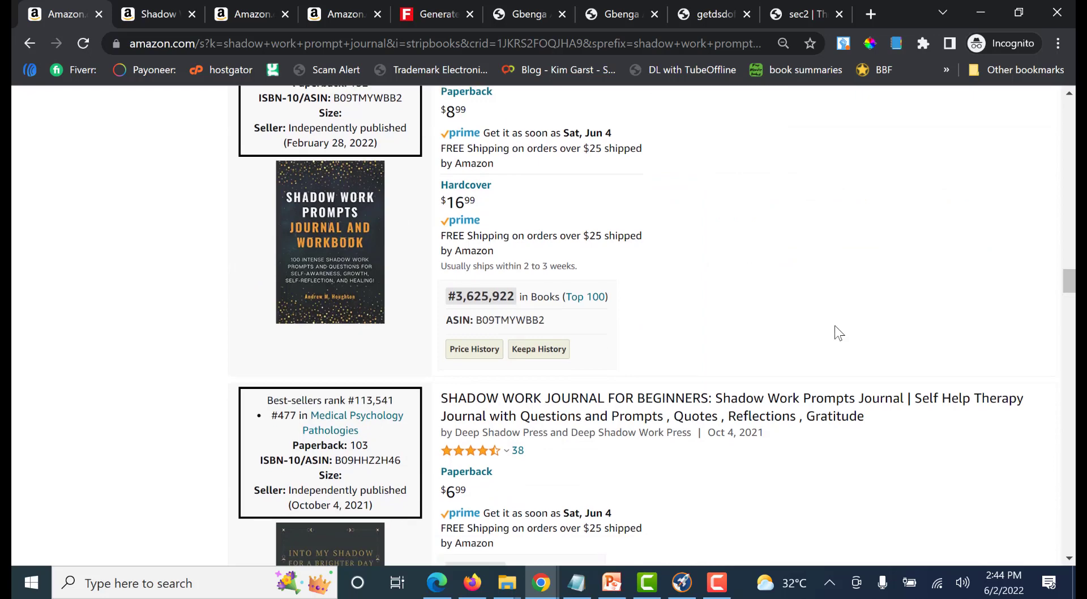
scroll(839, 333, "down", 2)
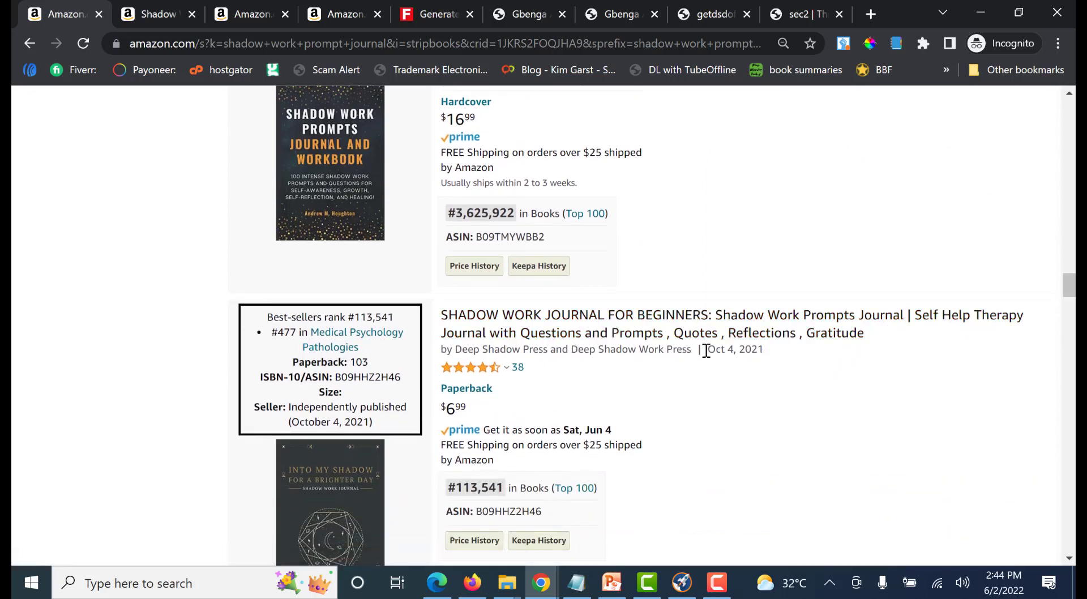
scroll(769, 302, "down", 3)
scroll(769, 301, "down", 4)
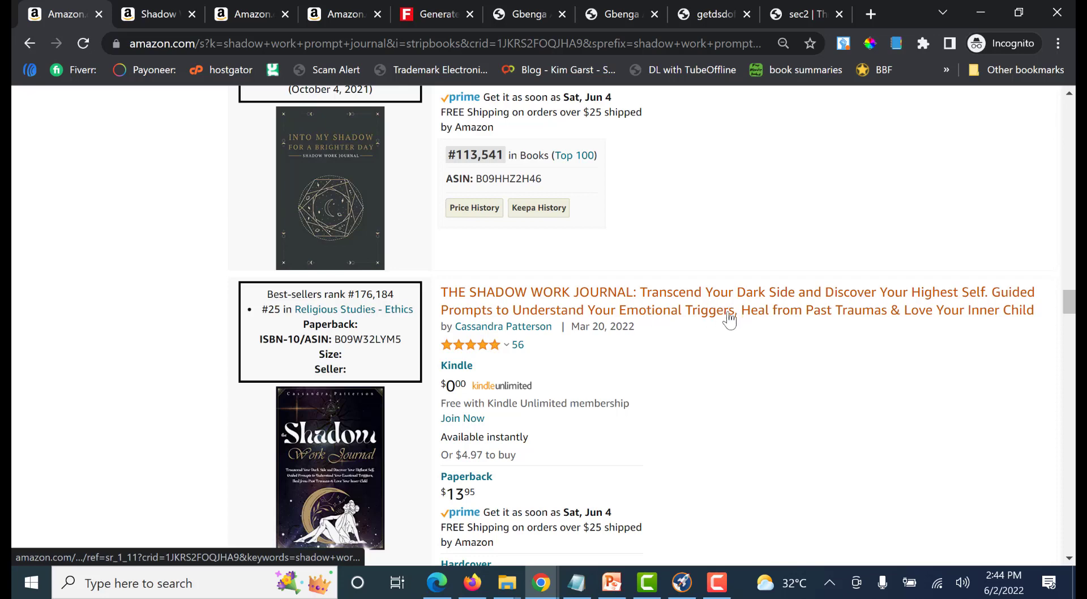
Switch to Publisher Rocket and examine the keyword search results for "shadow work" for suitable phrases
left_click(681, 582)
left_click(311, 116)
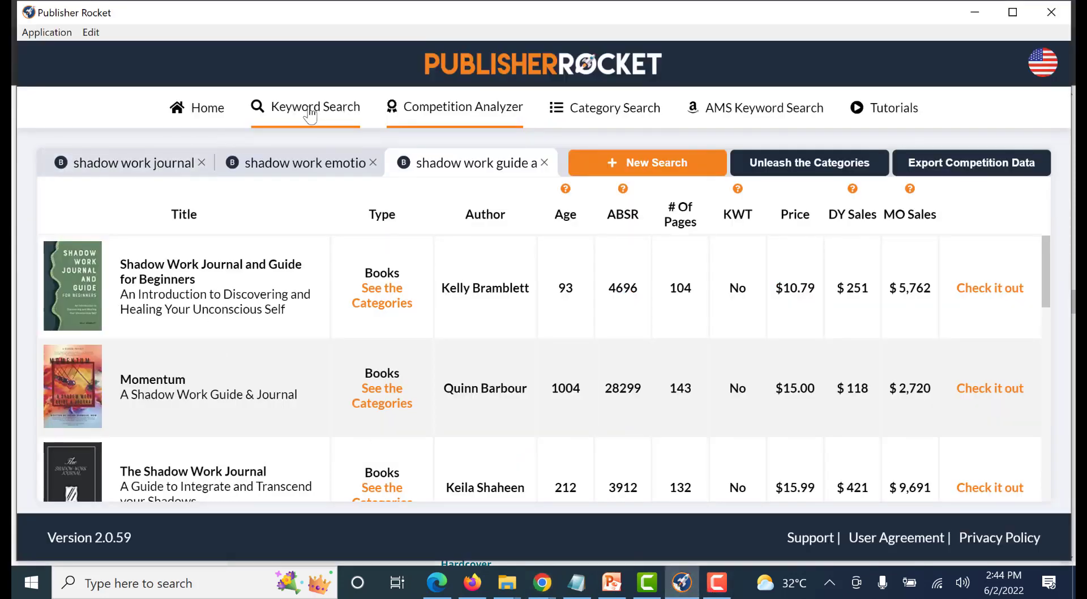
scroll(192, 378, "down", 2)
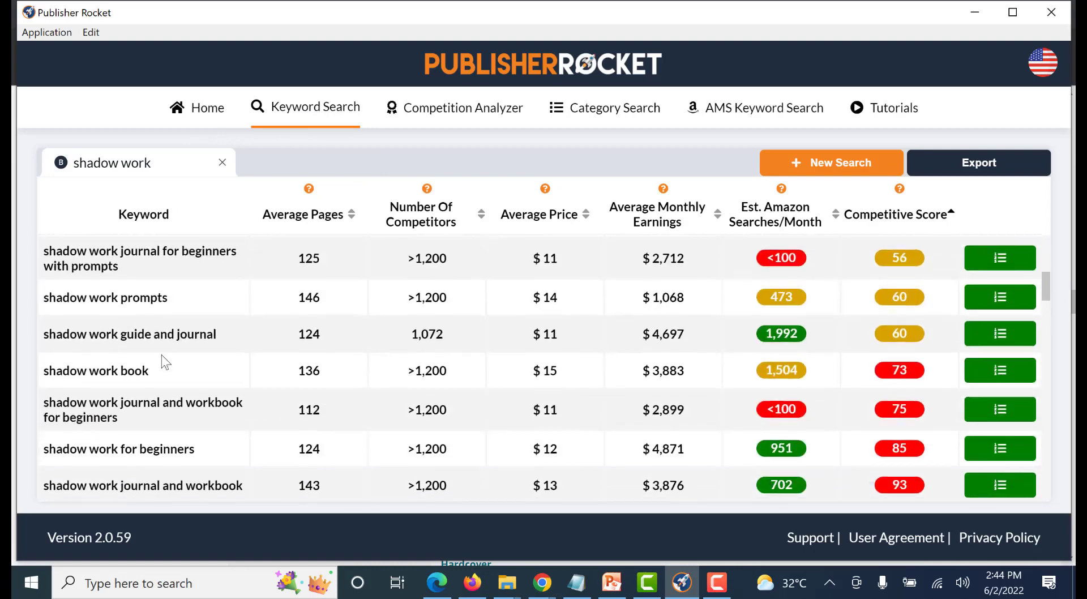
scroll(215, 363, "up", 4)
scroll(214, 380, "up", 5)
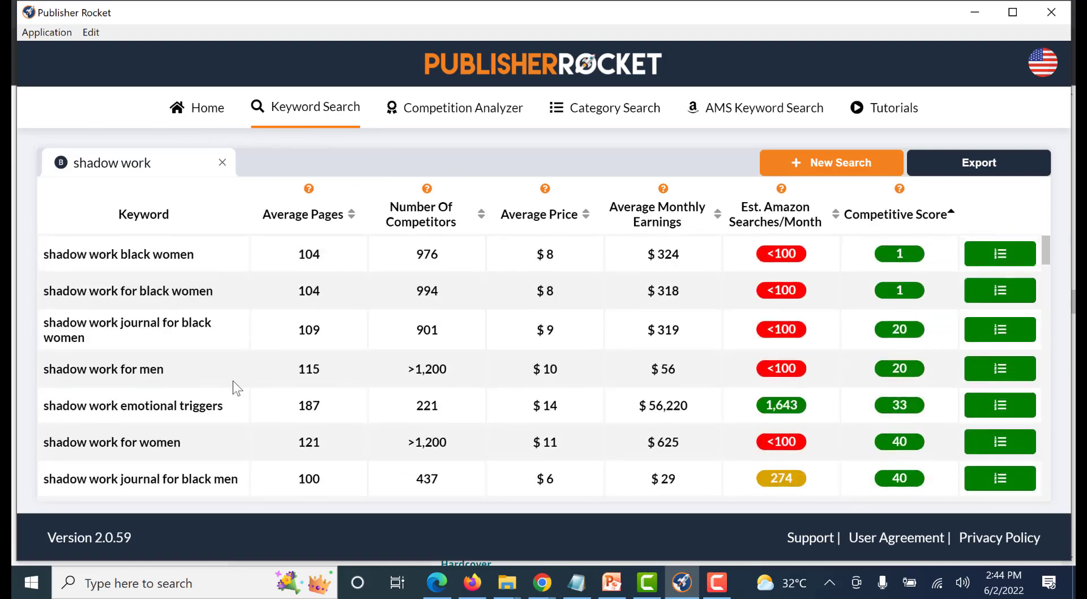
scroll(233, 380, "down", 2)
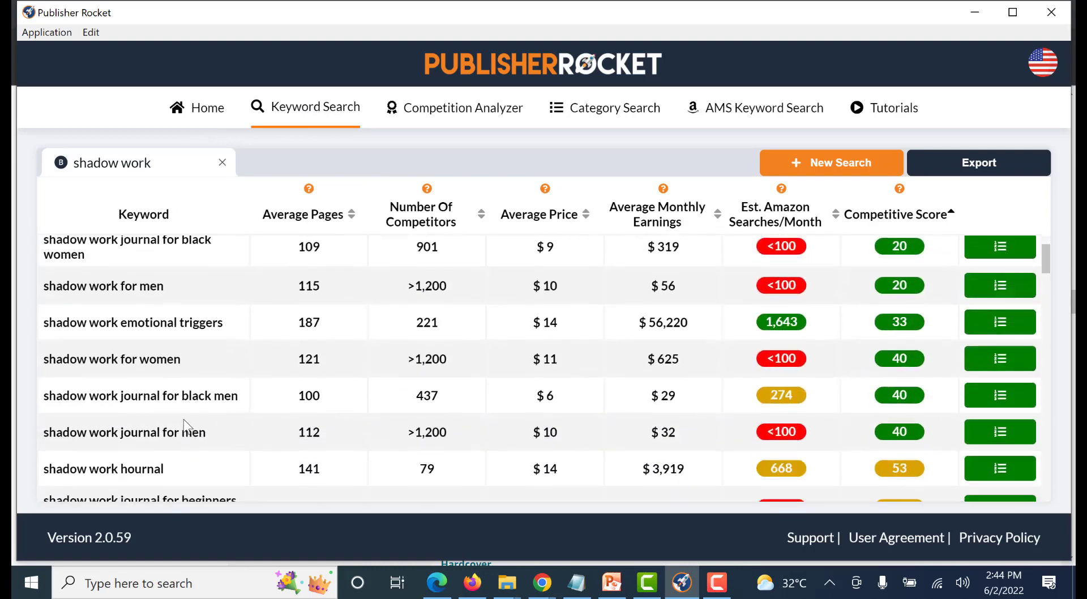
scroll(252, 374, "down", 2)
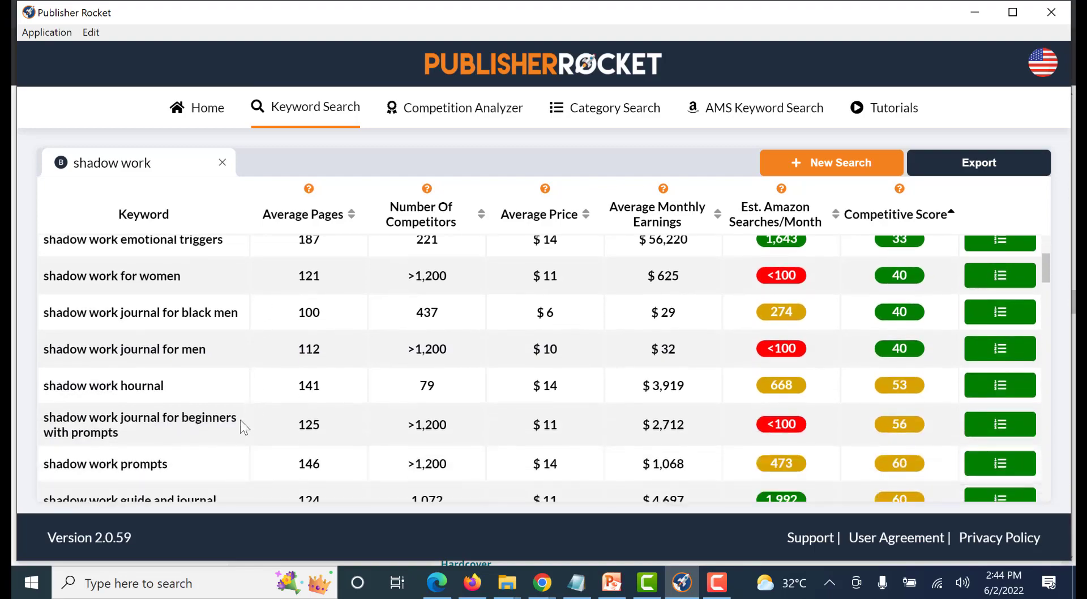
Return to the incognito Amazon results and shorten the Books search text to "shadow work" to list its keyword suggestions
mouse_move(541, 582)
left_click(645, 508)
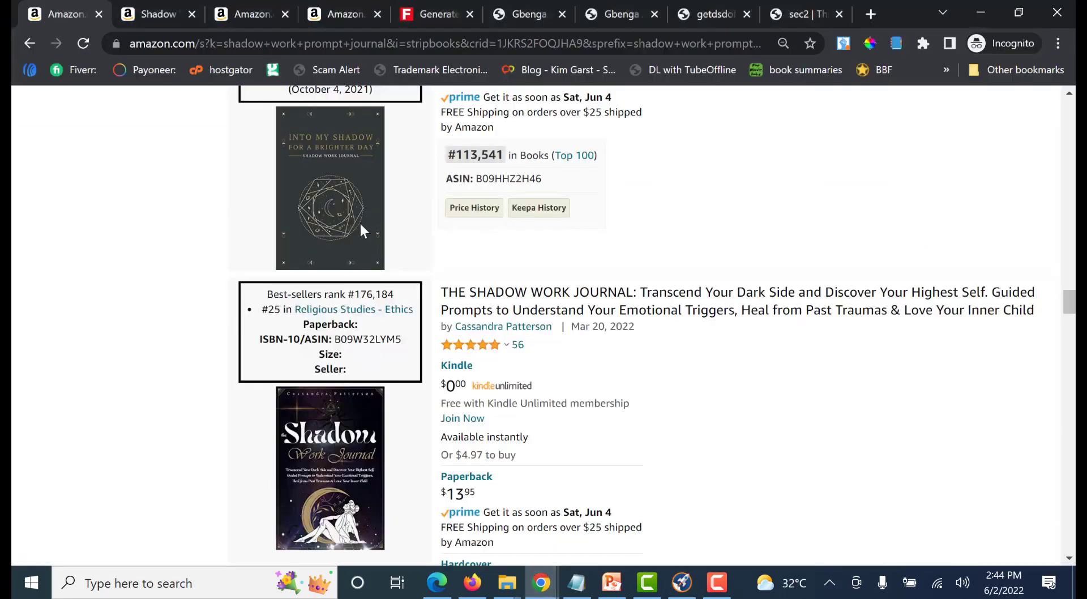
scroll(362, 221, "up", 8)
scroll(369, 152, "up", 12)
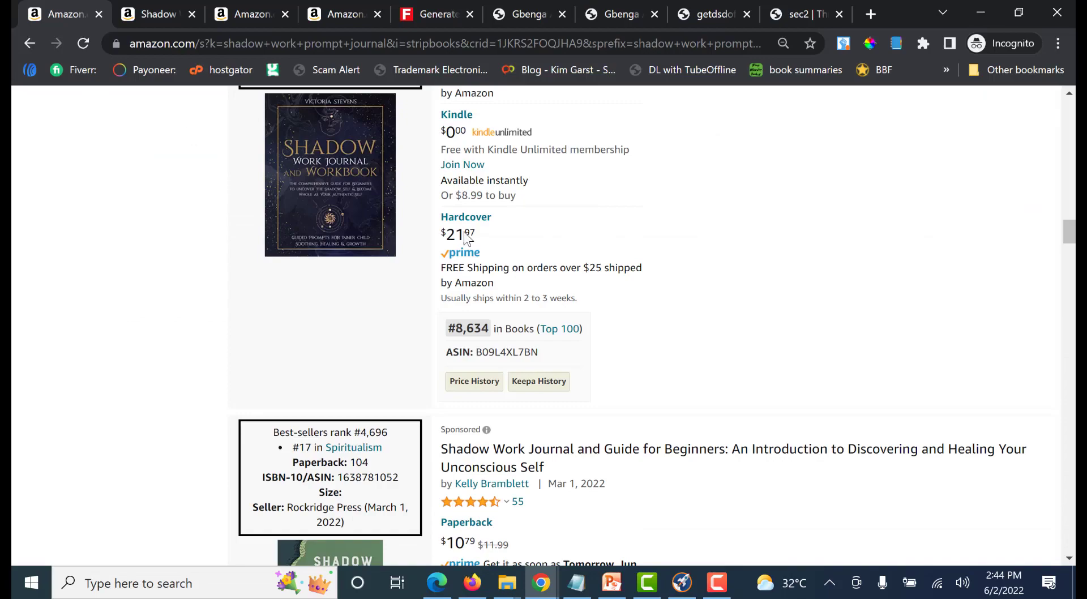
scroll(466, 236, "up", 15)
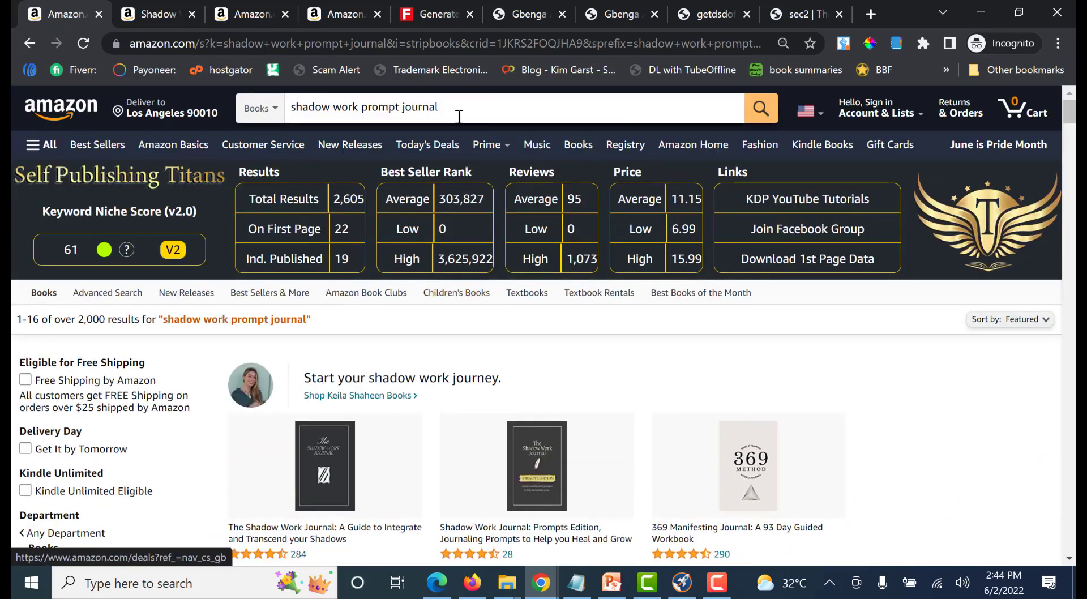
left_click(458, 116)
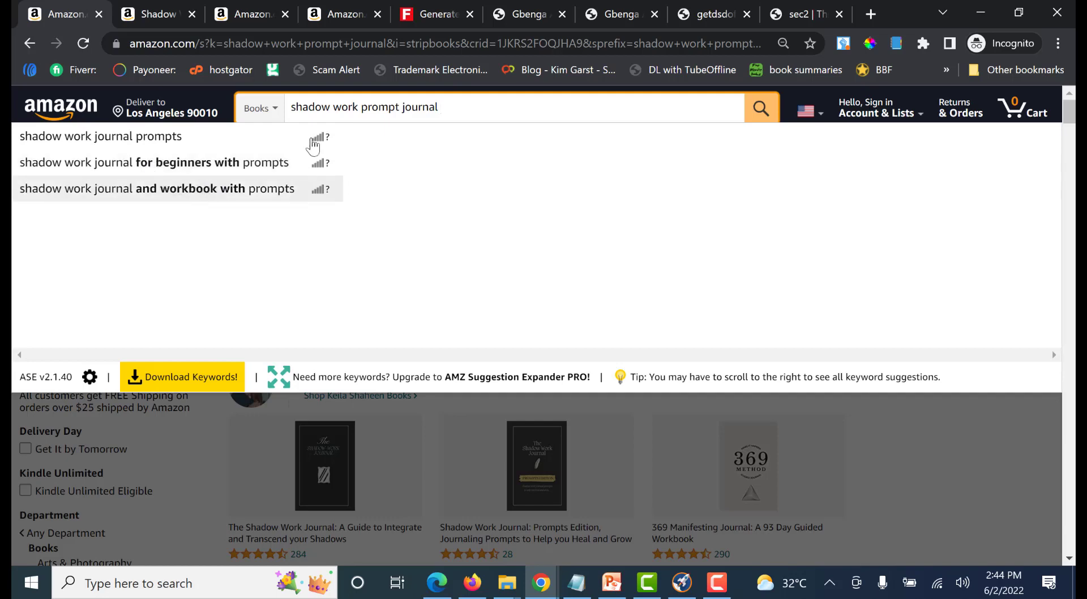
double_click(436, 107)
left_click(359, 108, "shift")
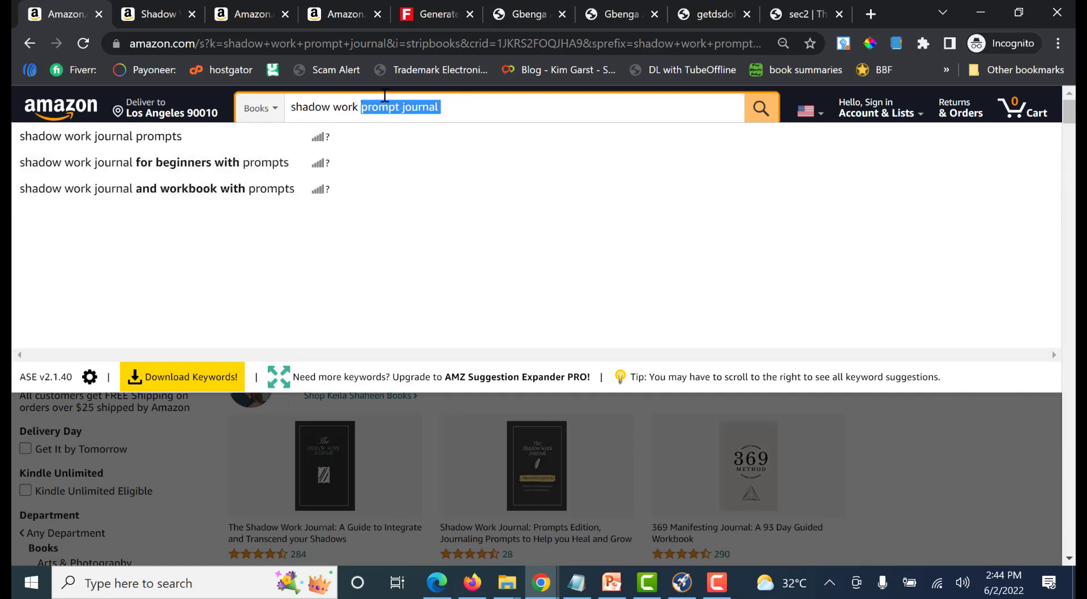
key("BackSpace")
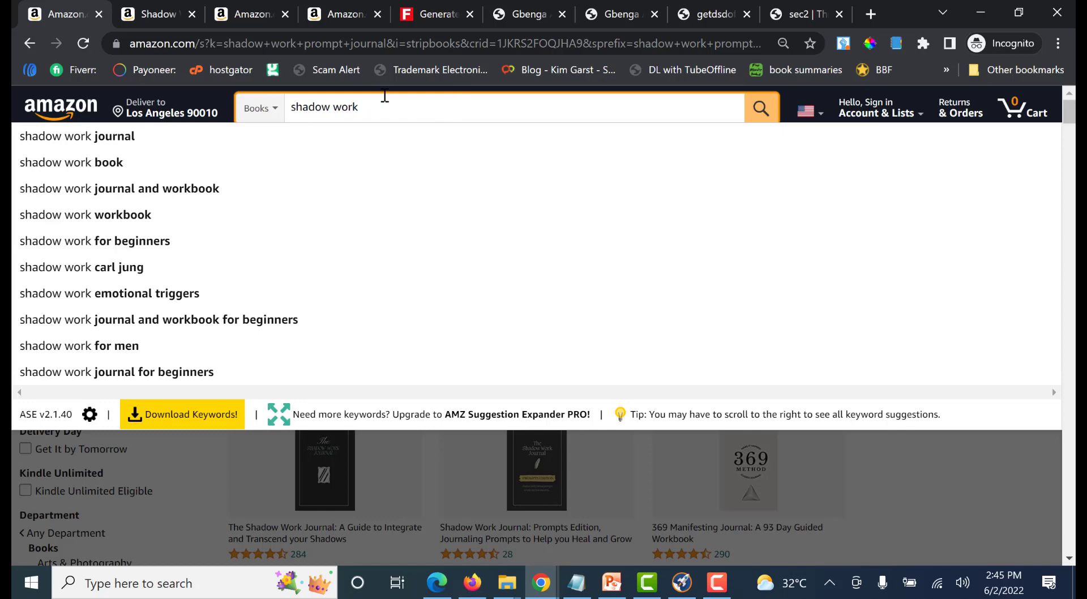
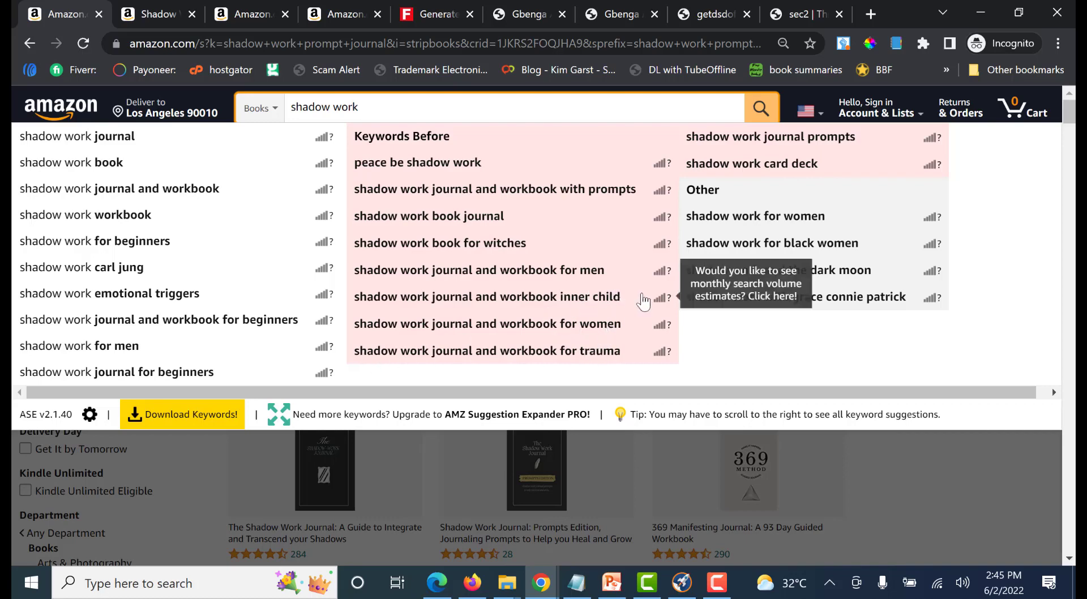
Switch to Notepad and note the keyword ideas "Inner child, truama, begiiners emition trigger," below the book description
left_click(576, 584)
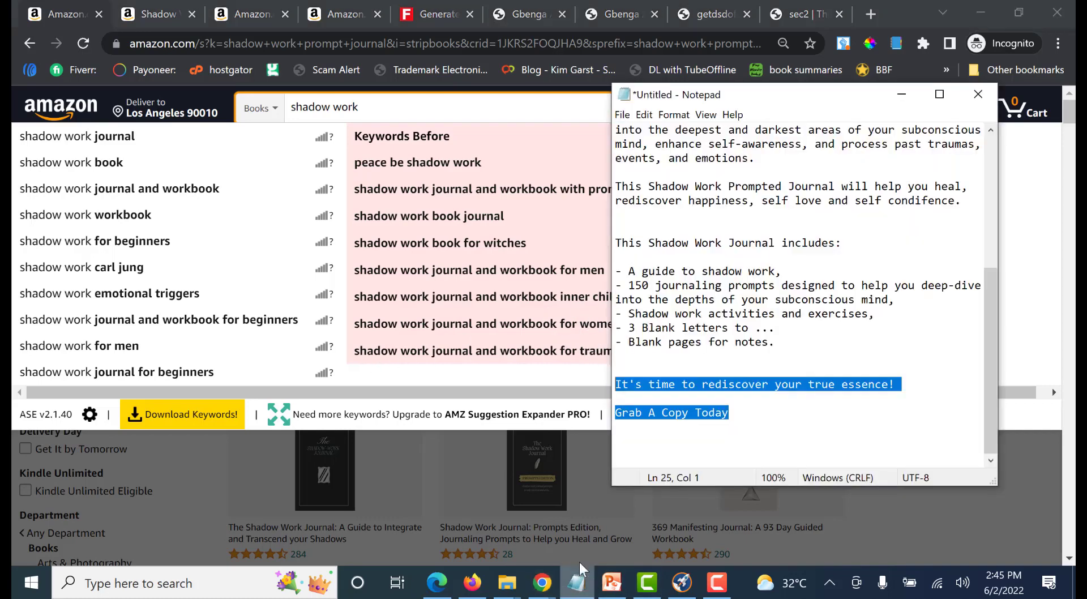
left_click(751, 423)
key("Return")
key("Return")
key("Return")
type("I")
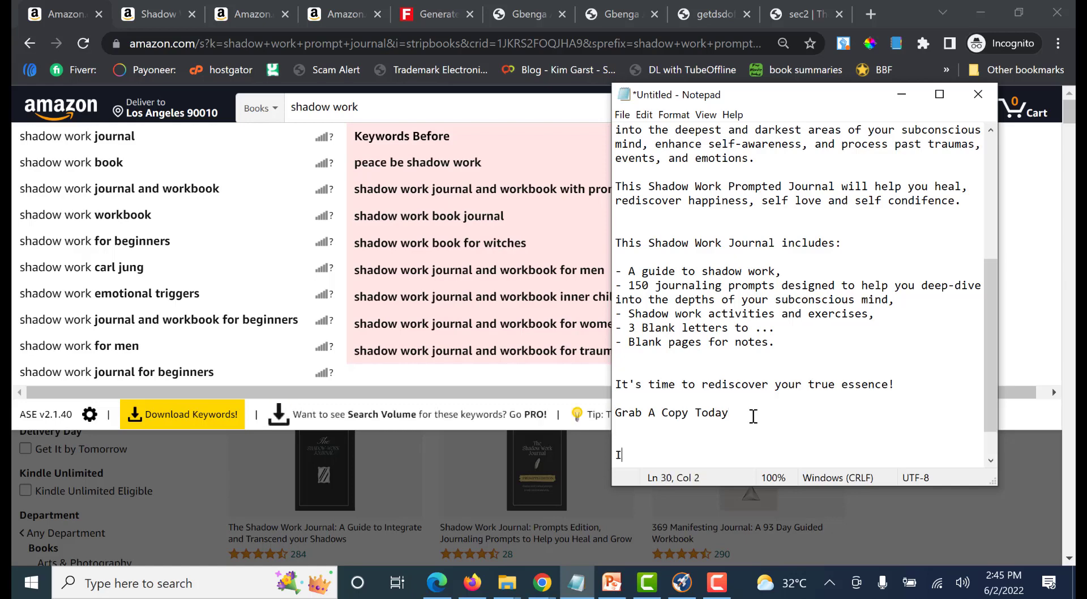
type("ner child, truama,")
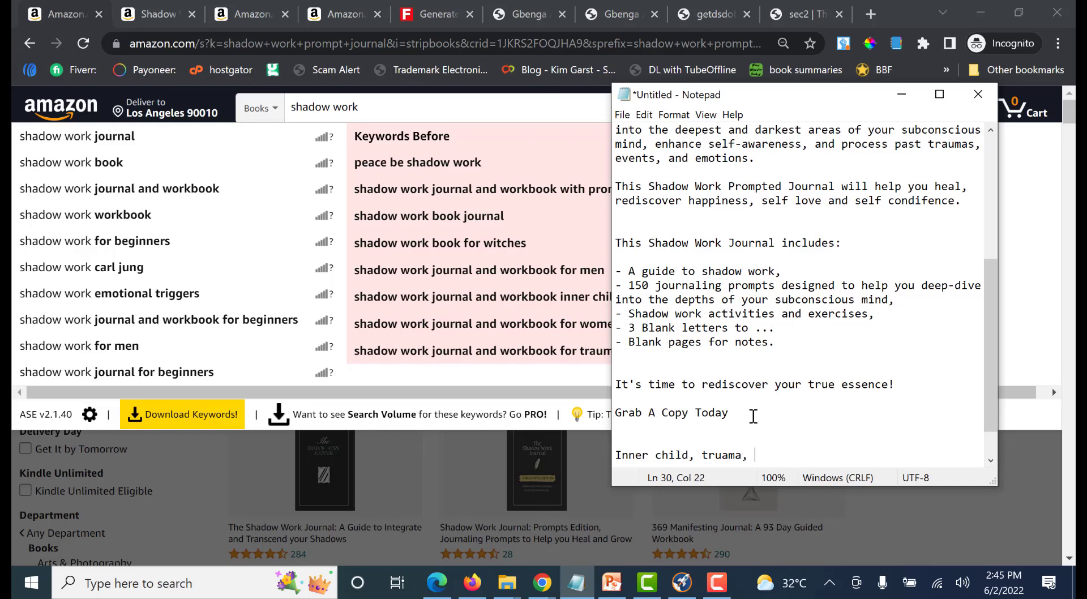
type("ners emition trigger,")
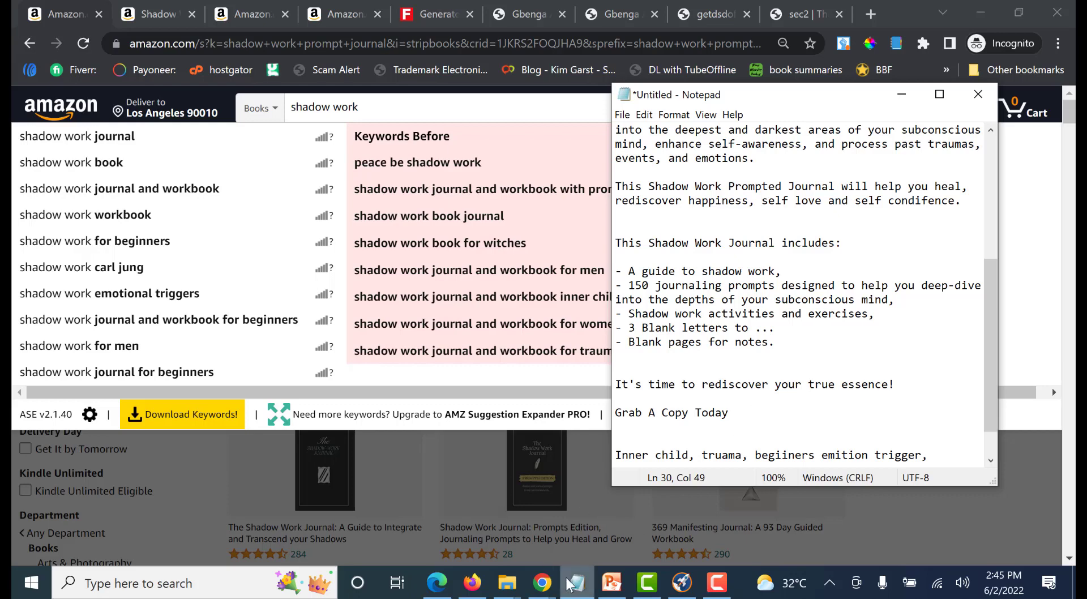
Return to the incognito Amazon results and examine the titles from the top listing down to The Shadow Seekers Journal for keyword ideas
mouse_move(542, 583)
left_click(620, 512)
left_click(165, 8)
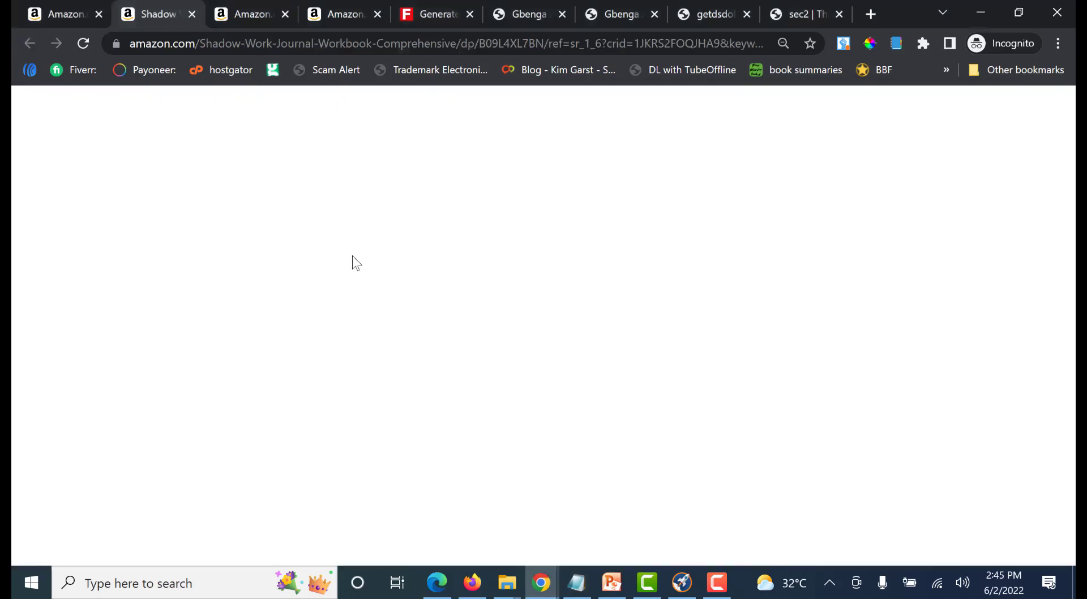
left_click(46, 10)
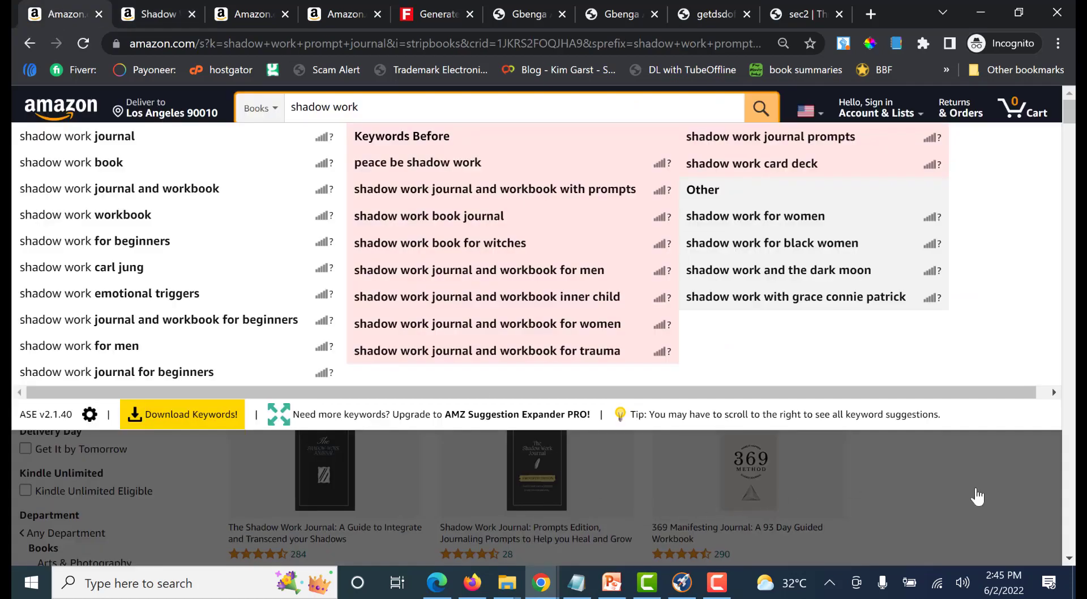
scroll(964, 491, "down", 10)
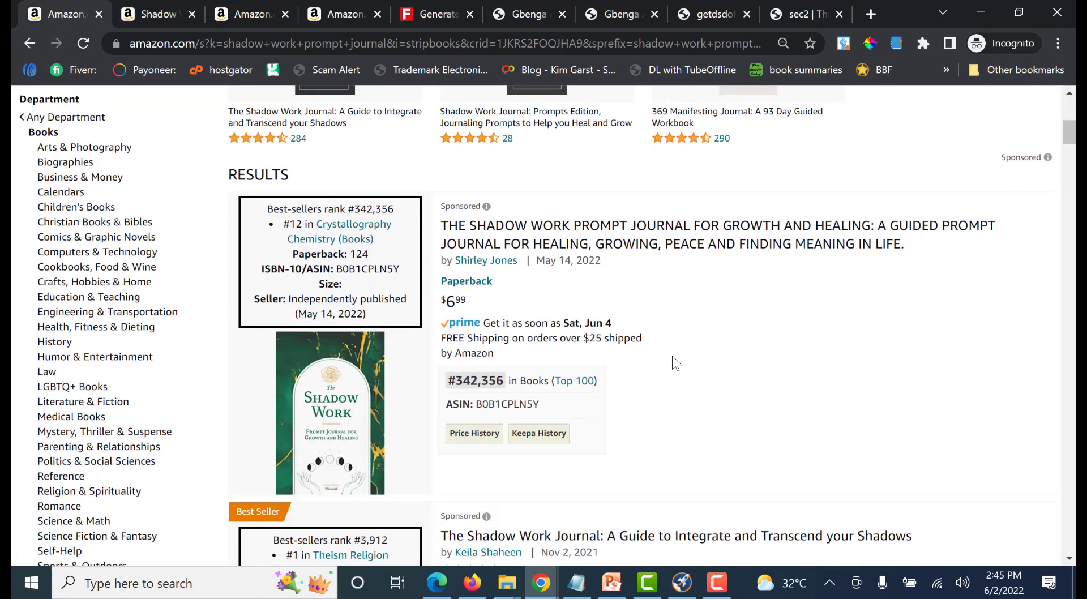
scroll(697, 357, "down", 1)
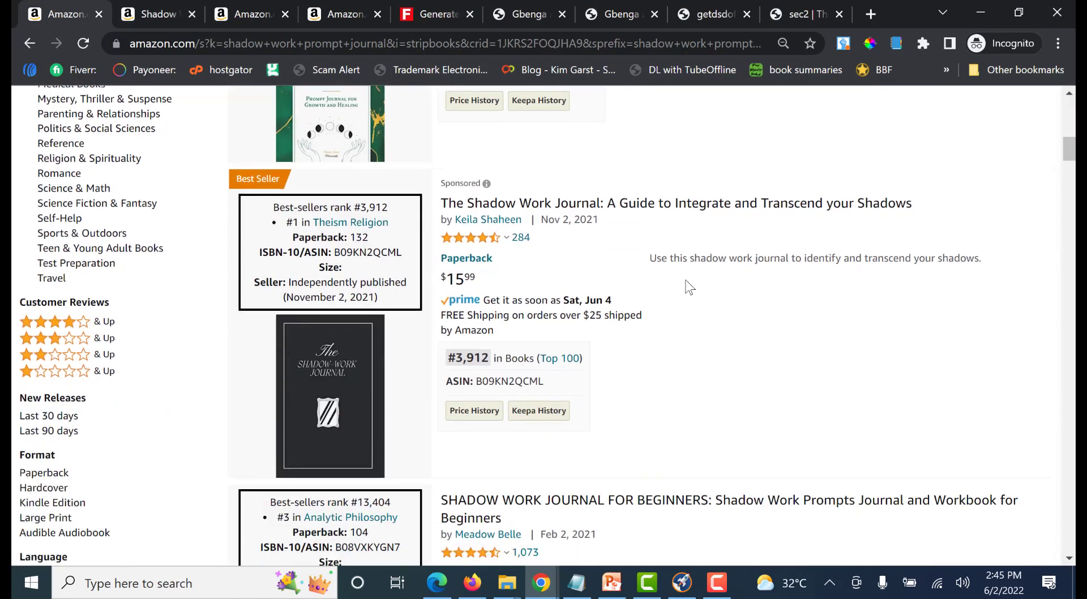
scroll(797, 243, "down", 4)
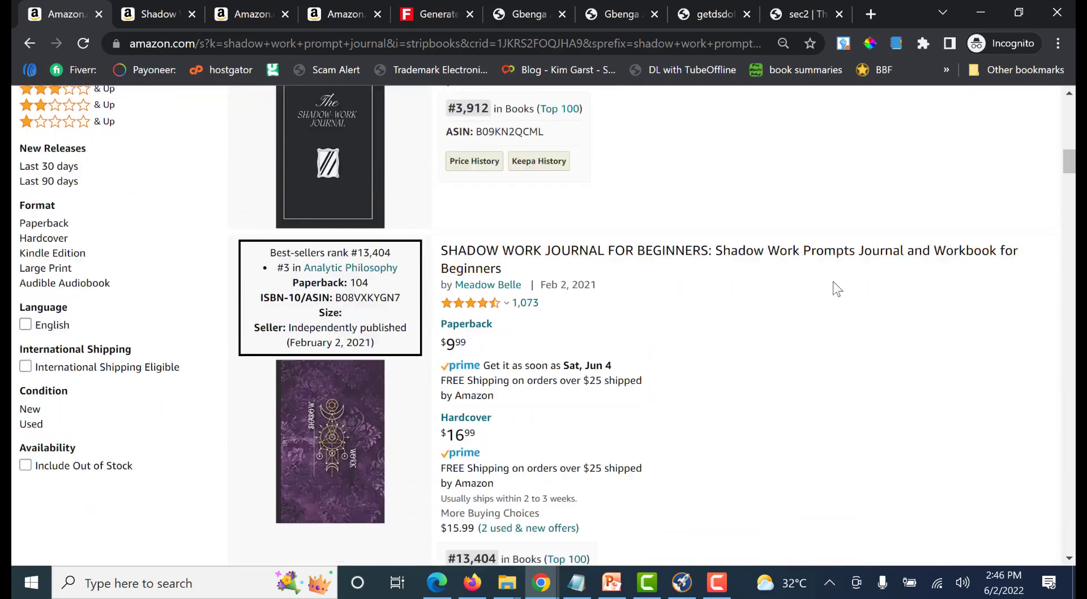
scroll(805, 298, "down", 7)
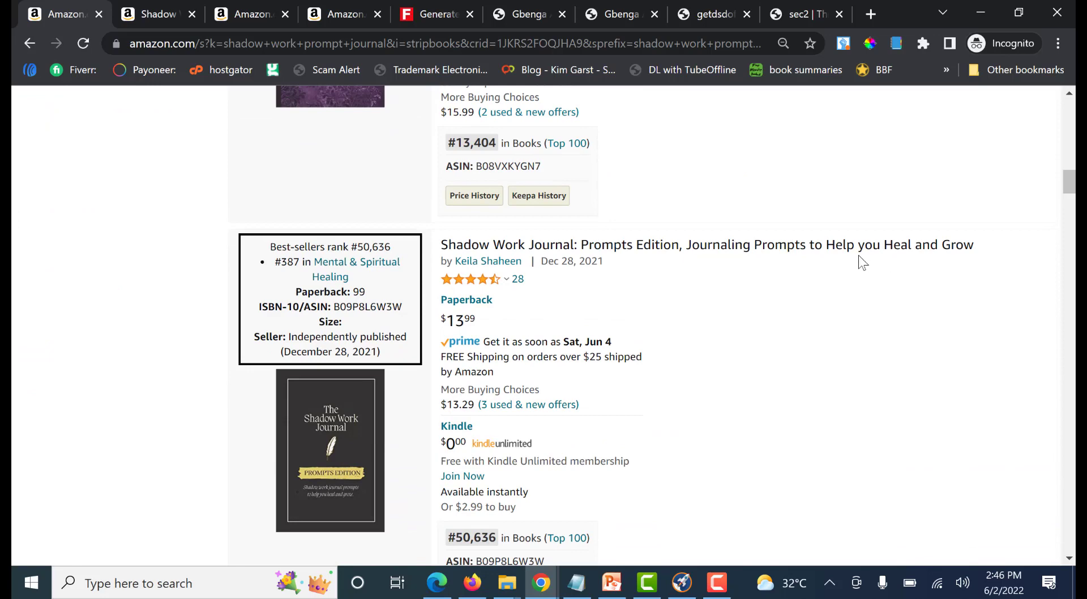
scroll(910, 277, "down", 7)
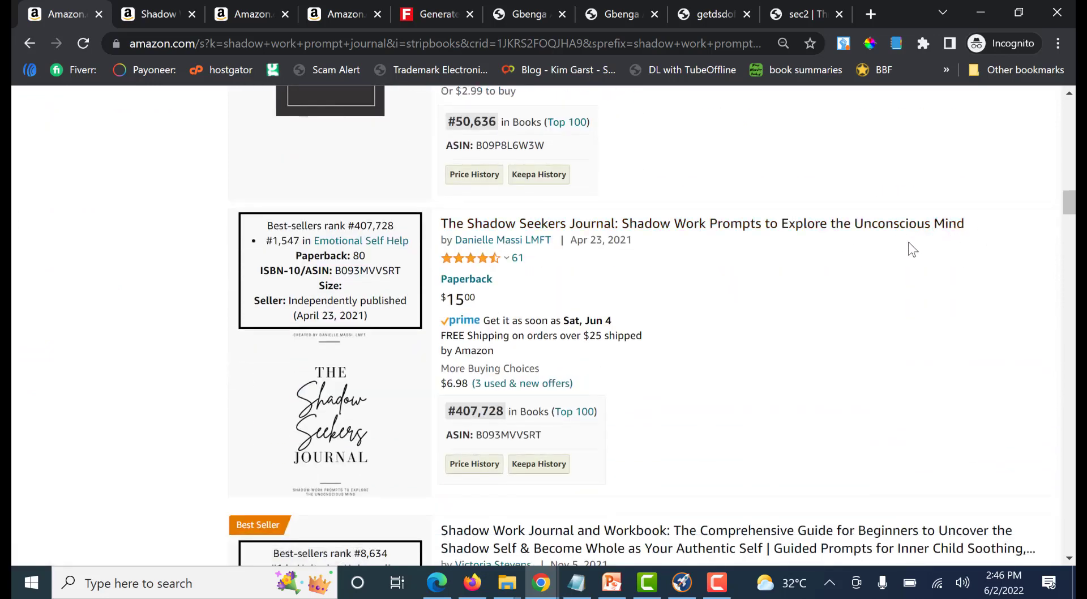
Add "subconscious mind" to the keyword ideas in Notepad and return to the Amazon results
left_click(577, 583)
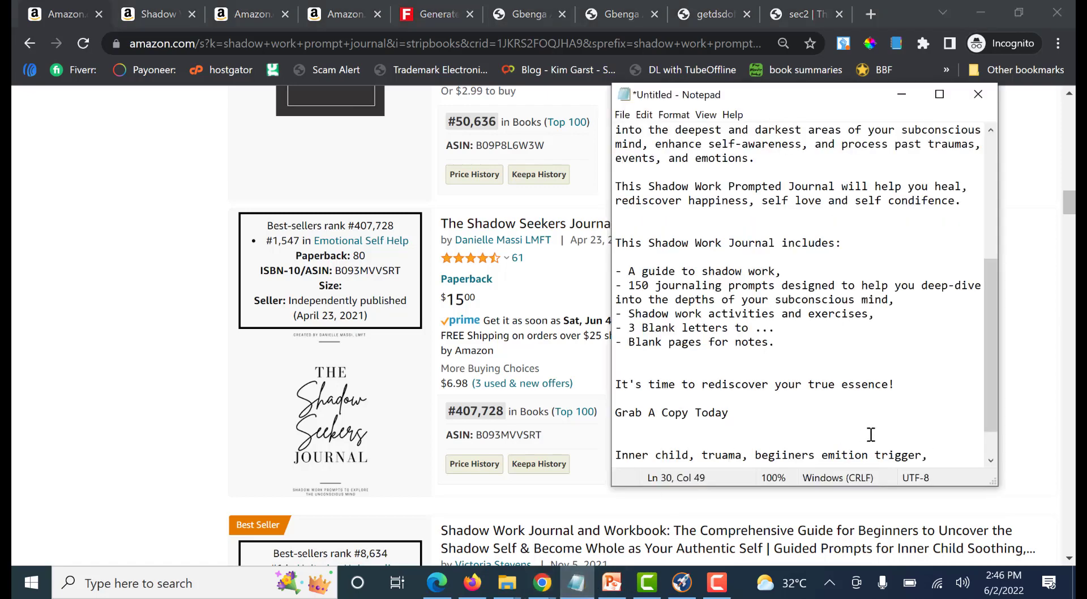
scroll(871, 435, "down", 1)
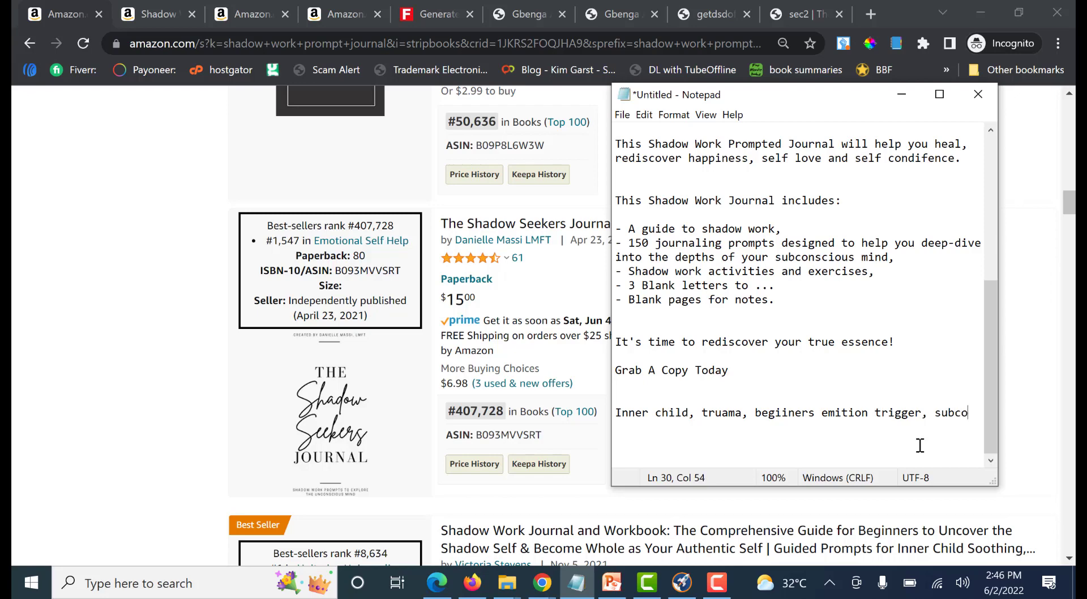
type("subconsci")
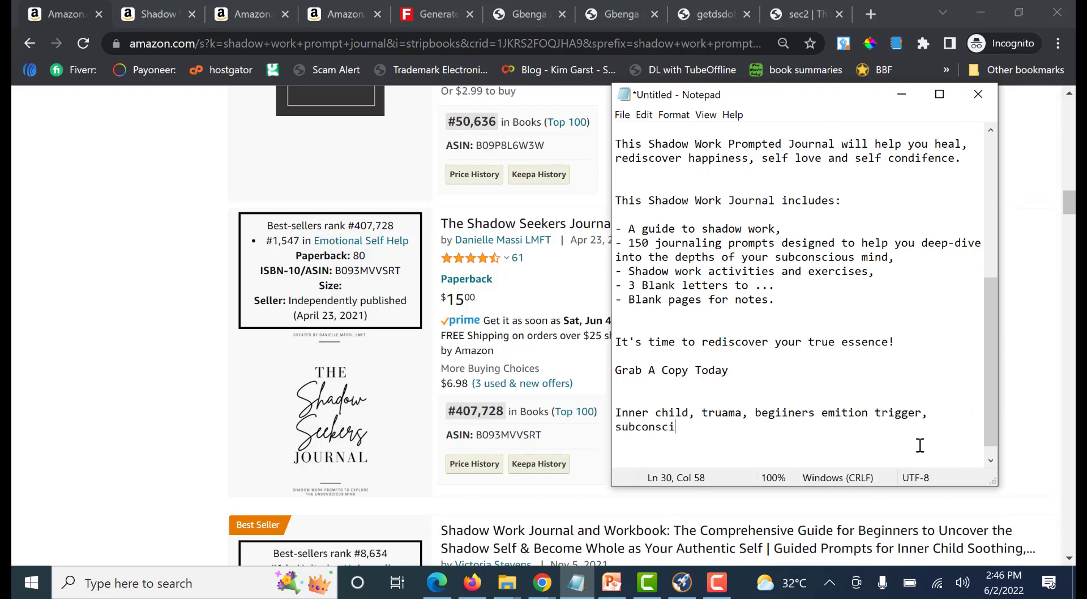
type("uoys")
left_click(15, 265)
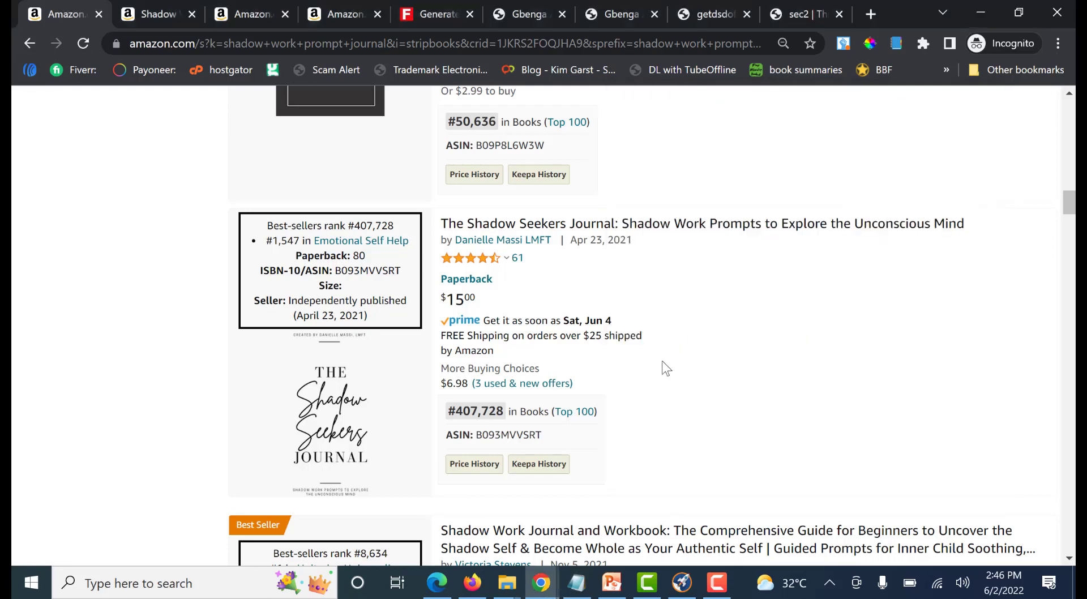
Copy "Guided Prompts for Inner Child Soothing, Healing & Growth" from the best-selling workbook's product page into the third KDP keyword field
scroll(661, 366, "down", 3)
scroll(770, 403, "down", 1)
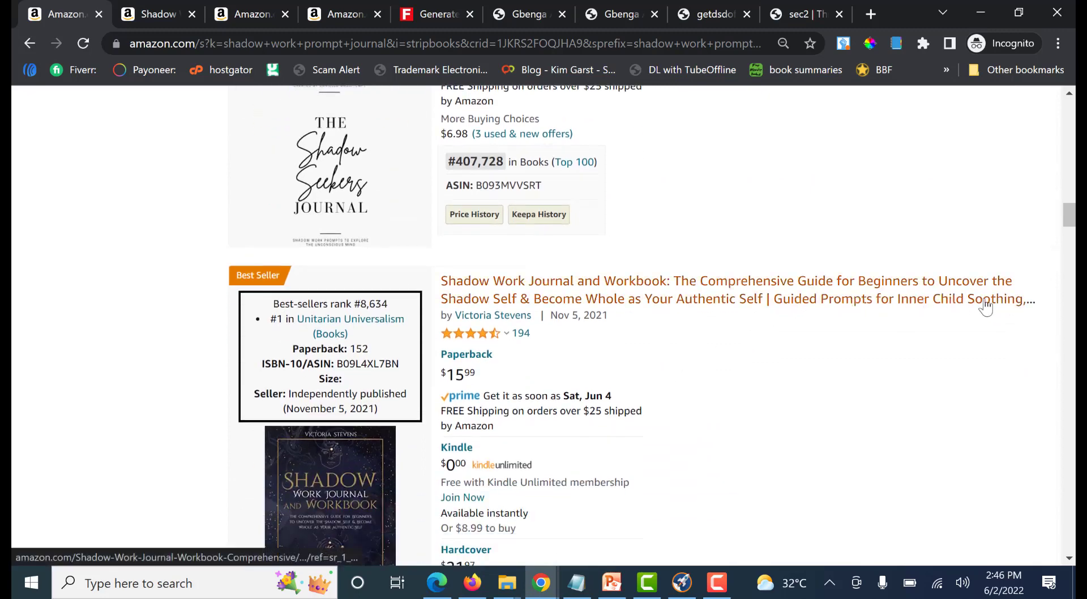
left_click(157, 16)
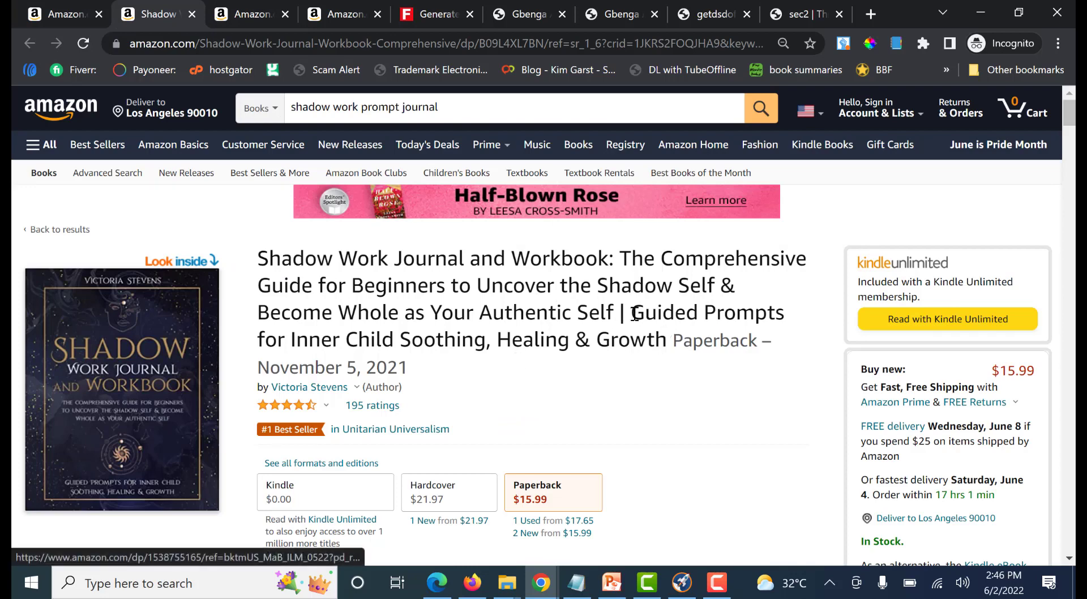
left_click_drag(635, 313, 665, 334)
key("ctrl+c")
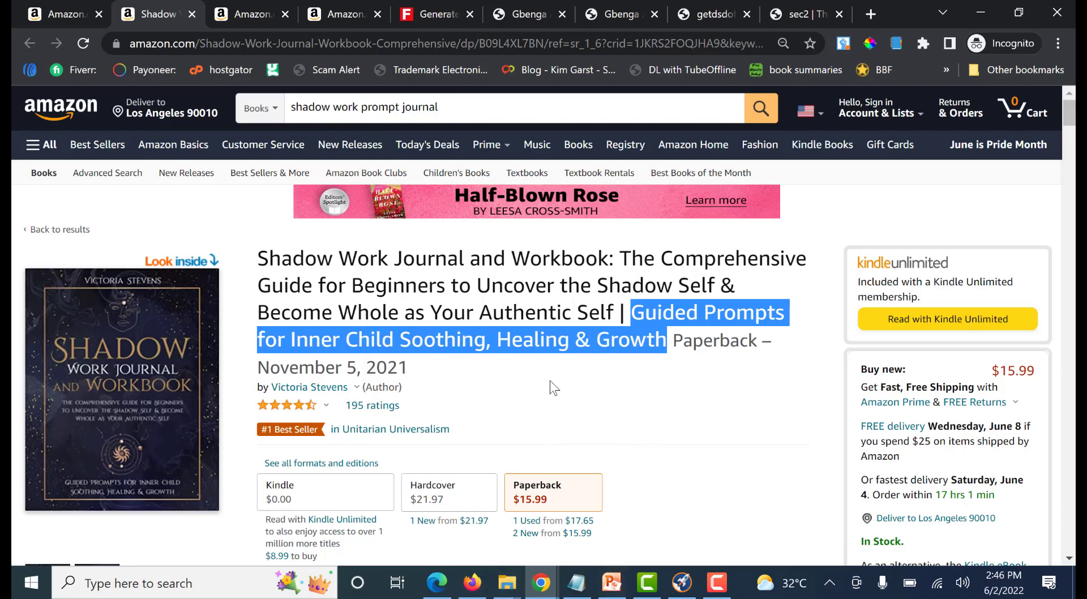
left_click(540, 582)
left_click(483, 506)
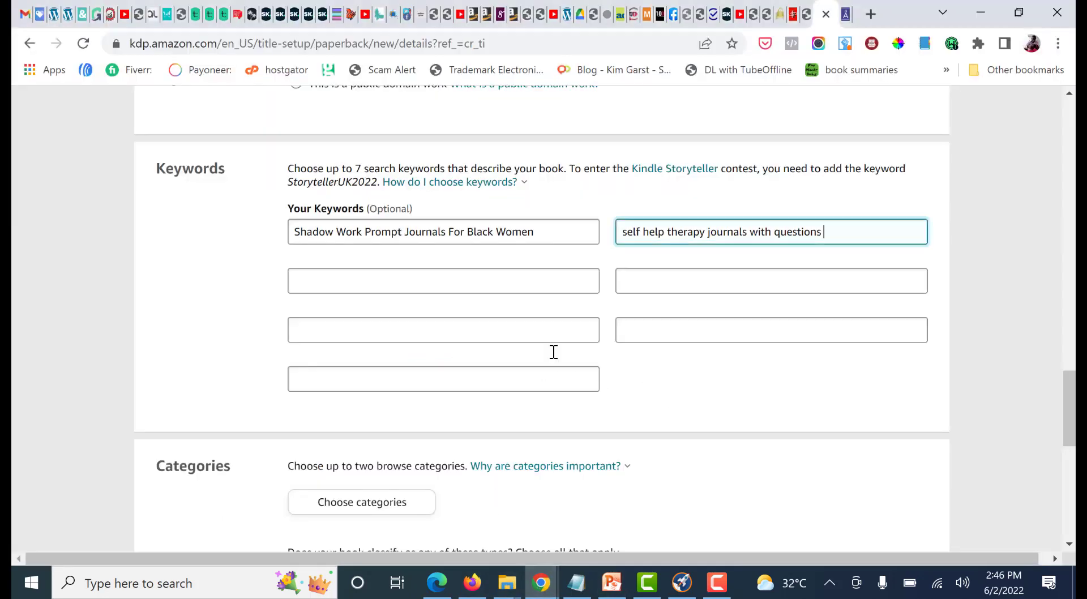
left_click(443, 282)
key("ctrl+v")
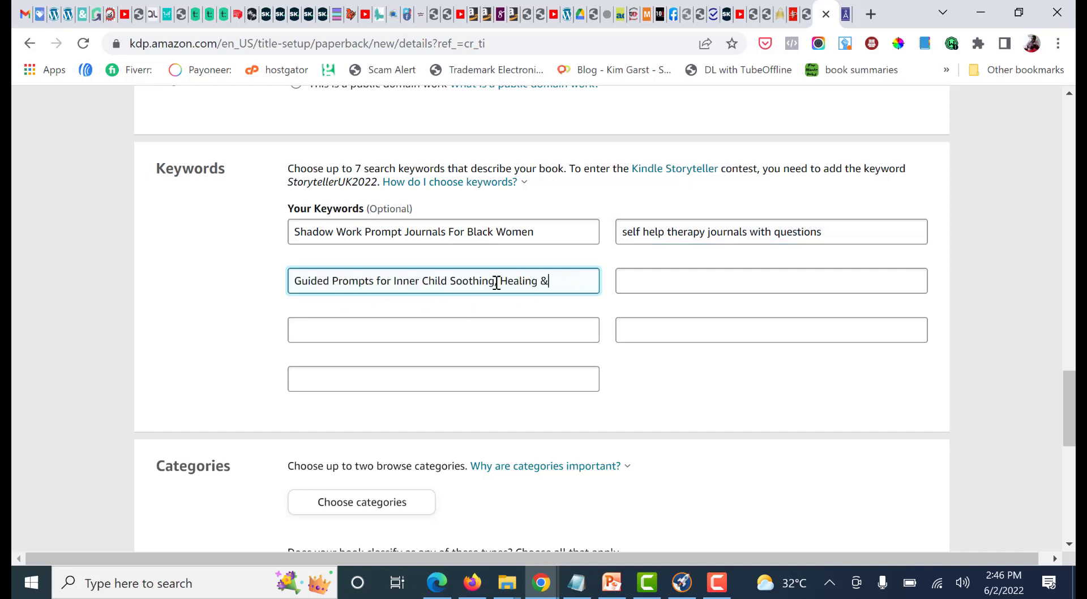
Edit the third keyword to read "Guided Prompts for Inner Child Soothing & Healing"
left_click_drag(550, 281, 284, 291)
left_click(619, 281)
left_click(565, 285)
left_click(497, 282)
key("BackSpace")
left_click(558, 286)
key("BackSpace")
key("BackSpace")
left_click(500, 280)
type("&")
Remove the used idea "Inner child," from the Notepad list and go to the empty fourth KDP keyword field
left_click(577, 582)
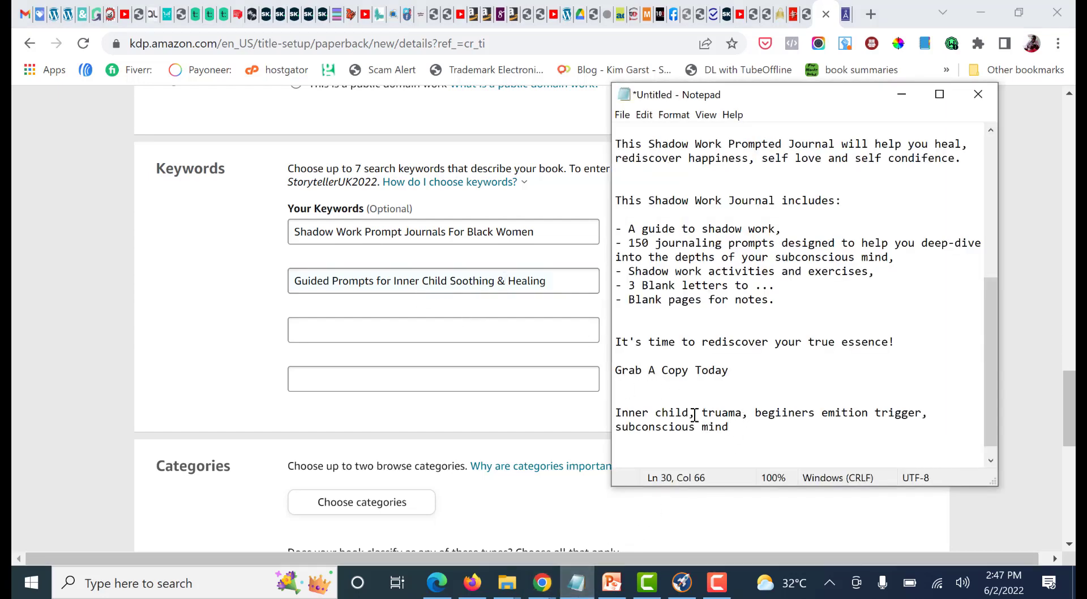
left_click_drag(696, 414, 612, 415)
key("ctrl+x")
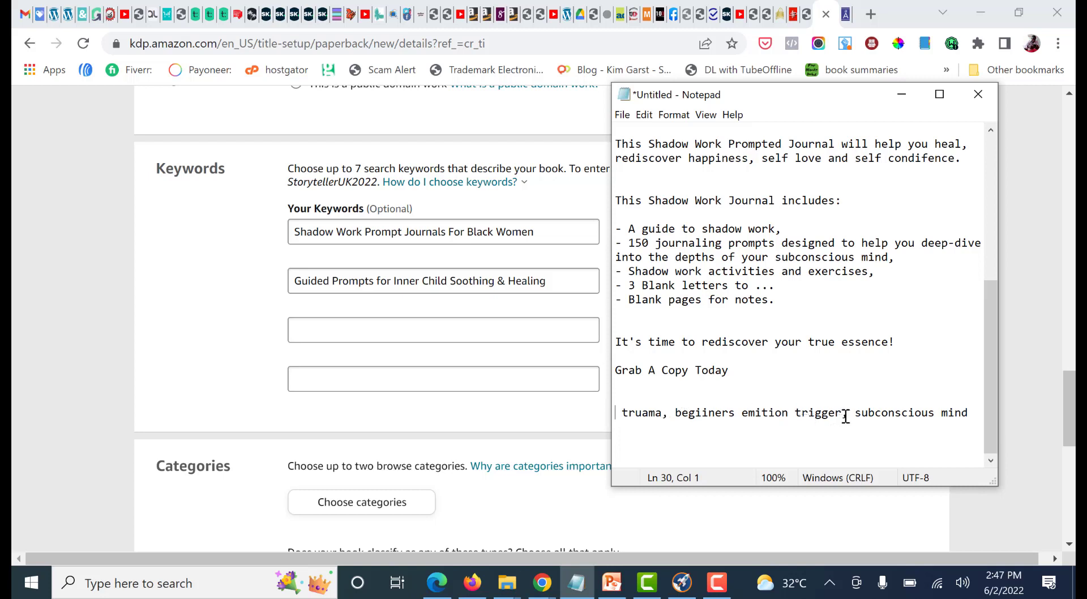
left_click(758, 411)
left_click(547, 282)
left_click(645, 282)
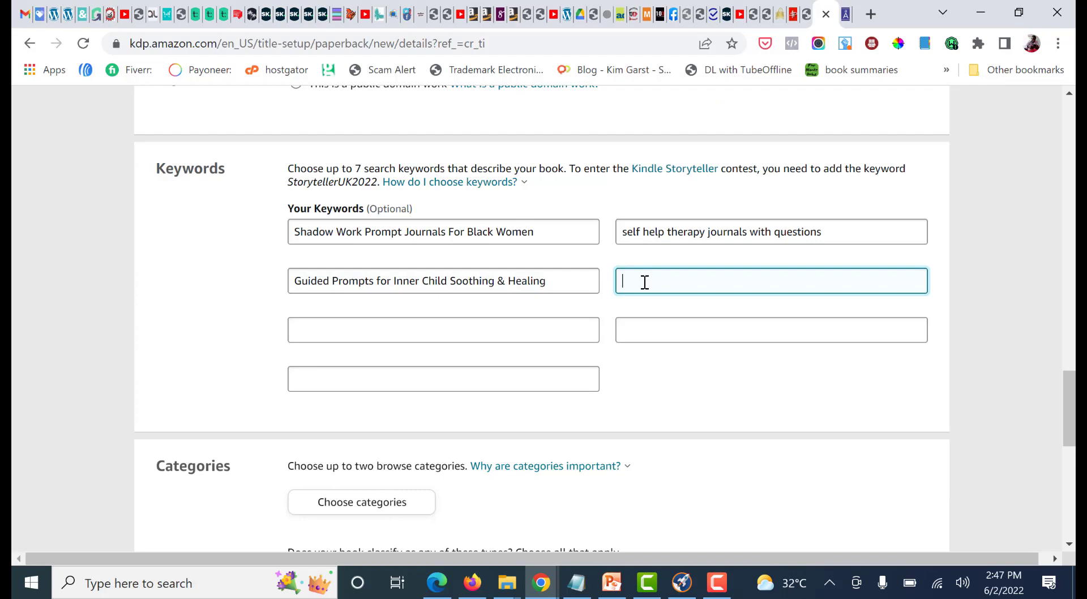
Return to the workbook's Amazon page and examine its description, related products and also-viewed titles for further keyword phrases
left_click(541, 583)
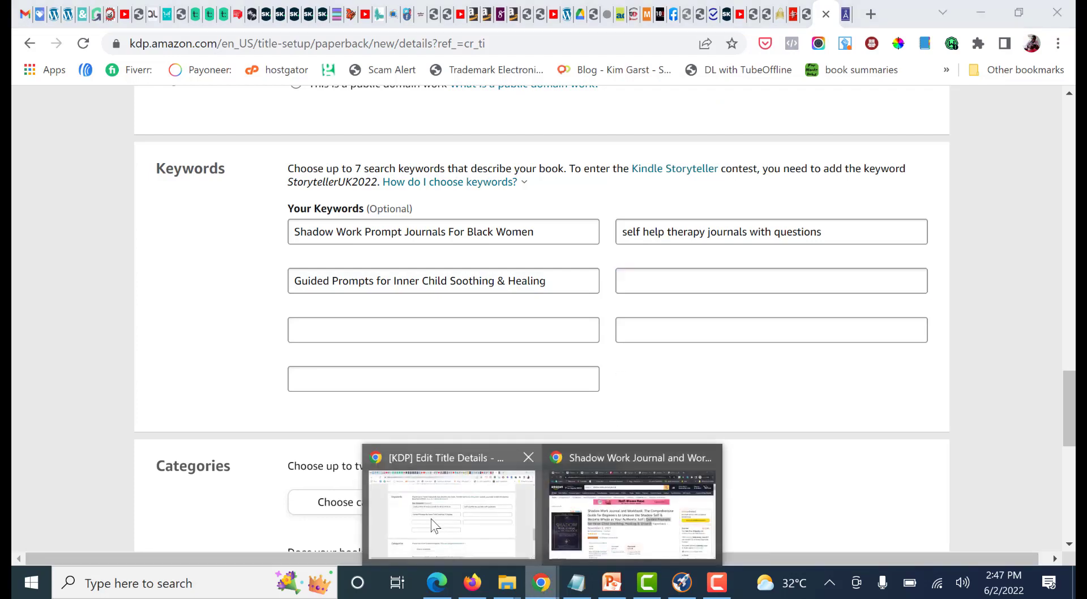
left_click(604, 510)
scroll(675, 396, "down", 10)
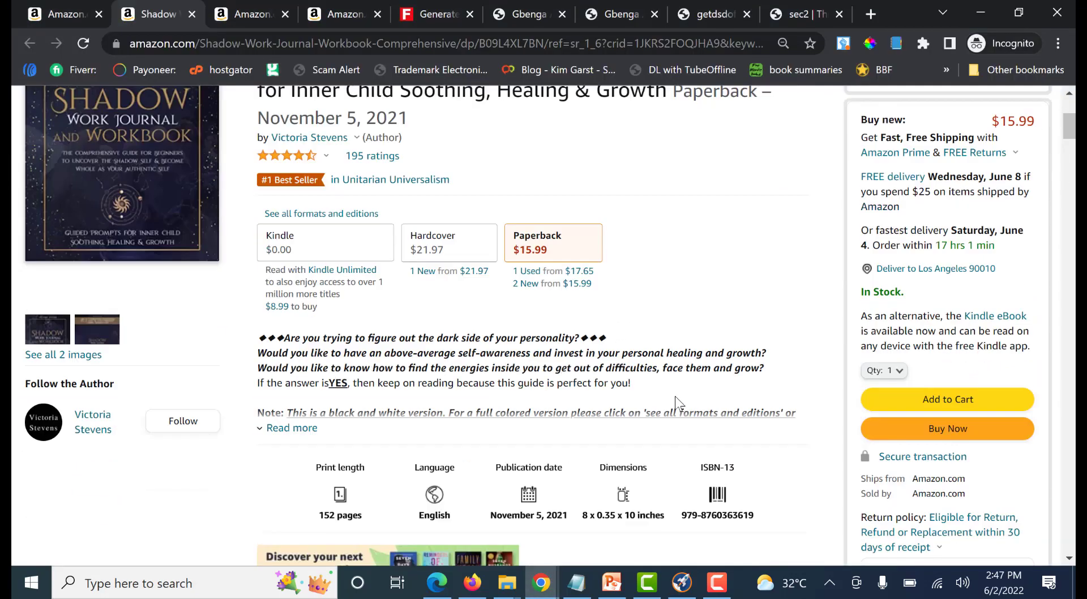
scroll(675, 395, "down", 11)
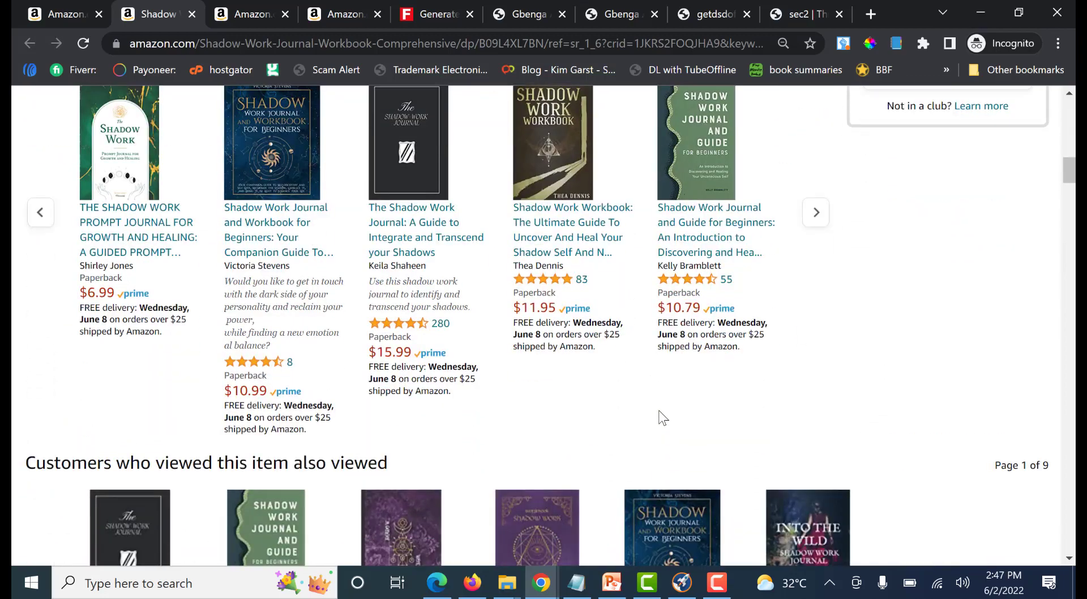
scroll(525, 461, "up", 18)
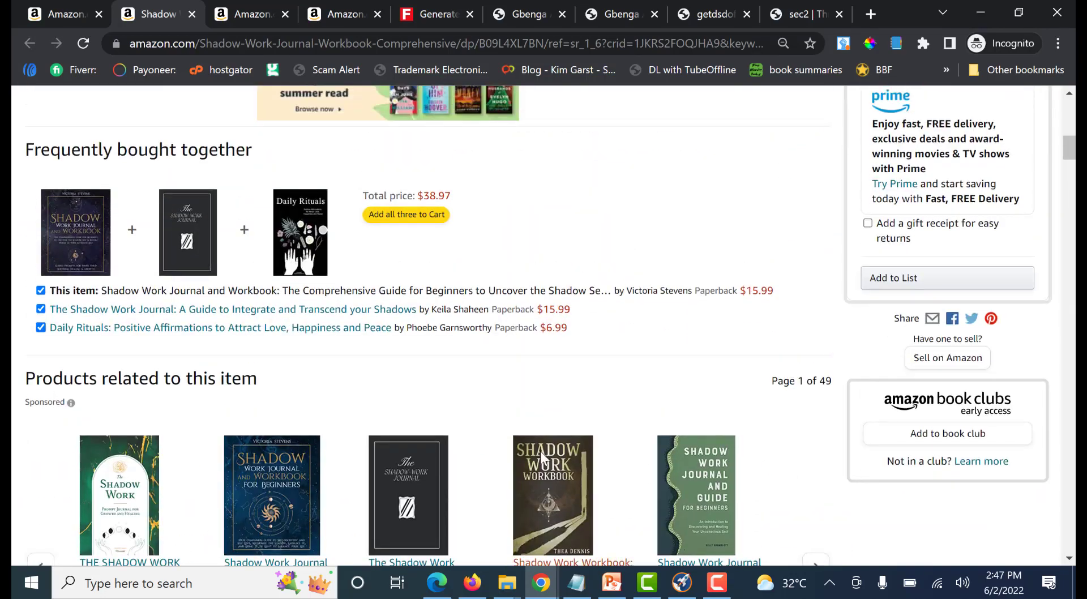
scroll(242, 290, "down", 15)
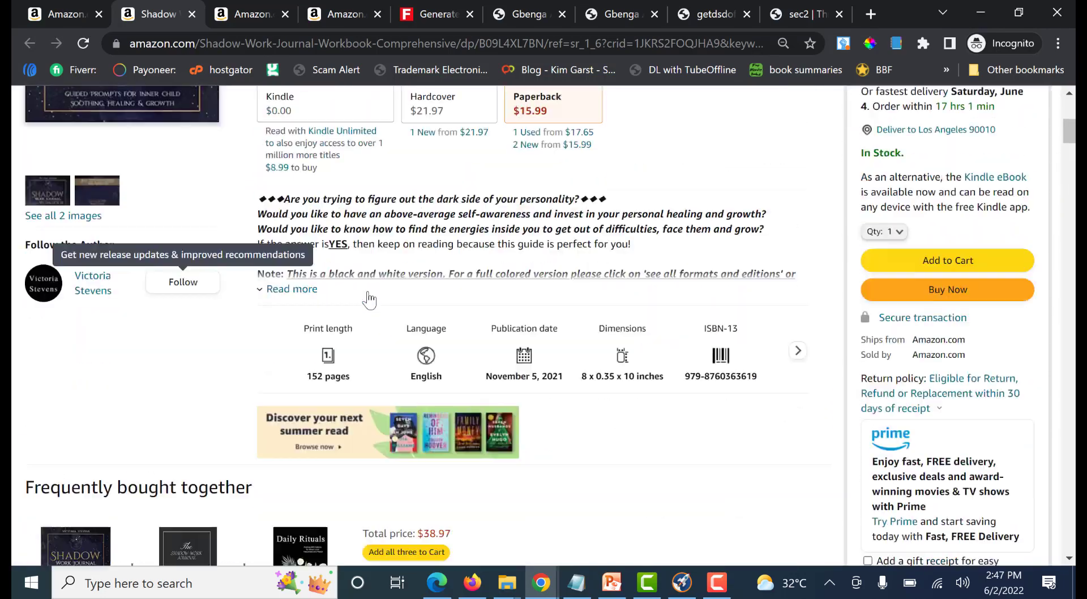
scroll(243, 290, "down", 2)
scroll(243, 306, "up", 5)
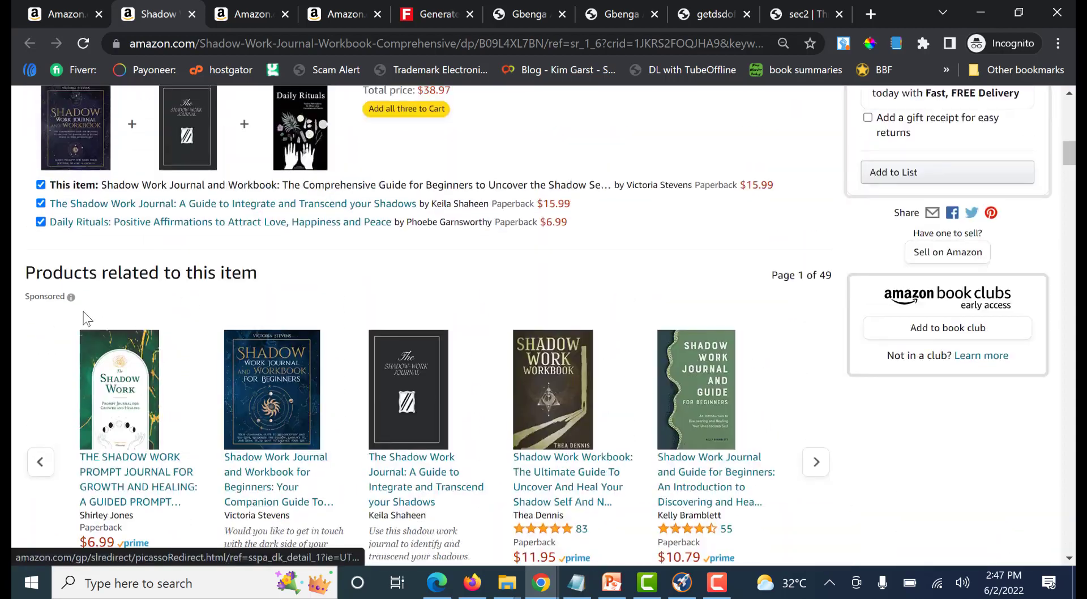
scroll(365, 273, "down", 5)
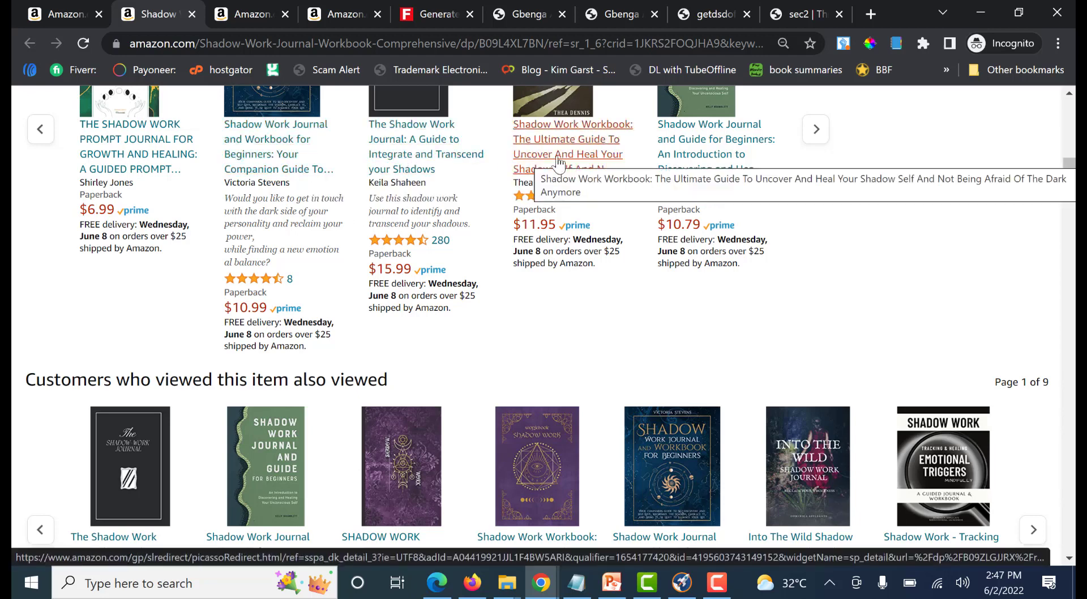
scroll(476, 374, "down", 13)
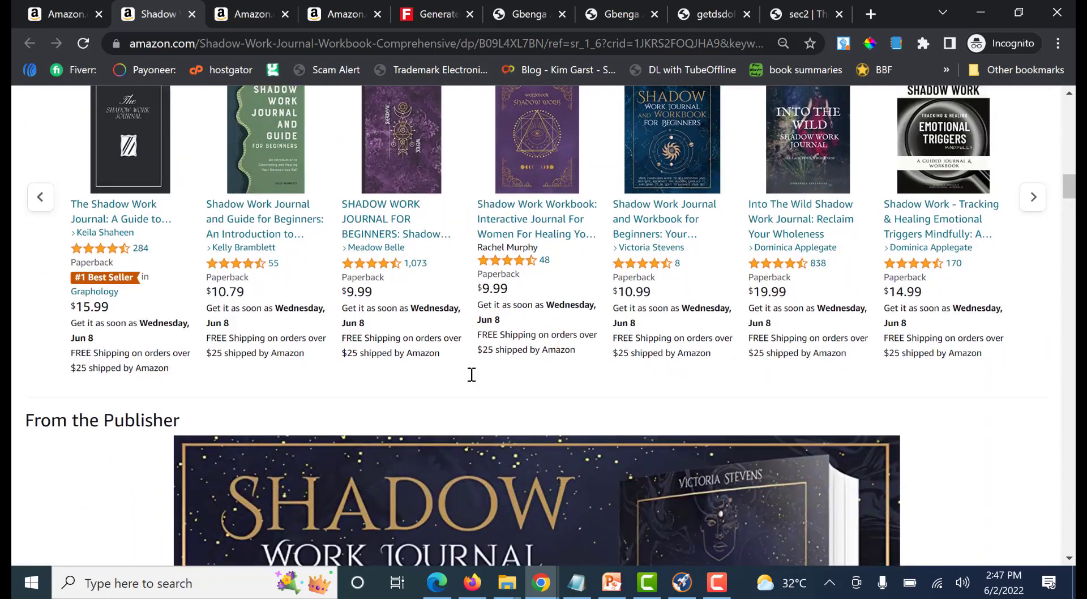
scroll(476, 373, "up", 15)
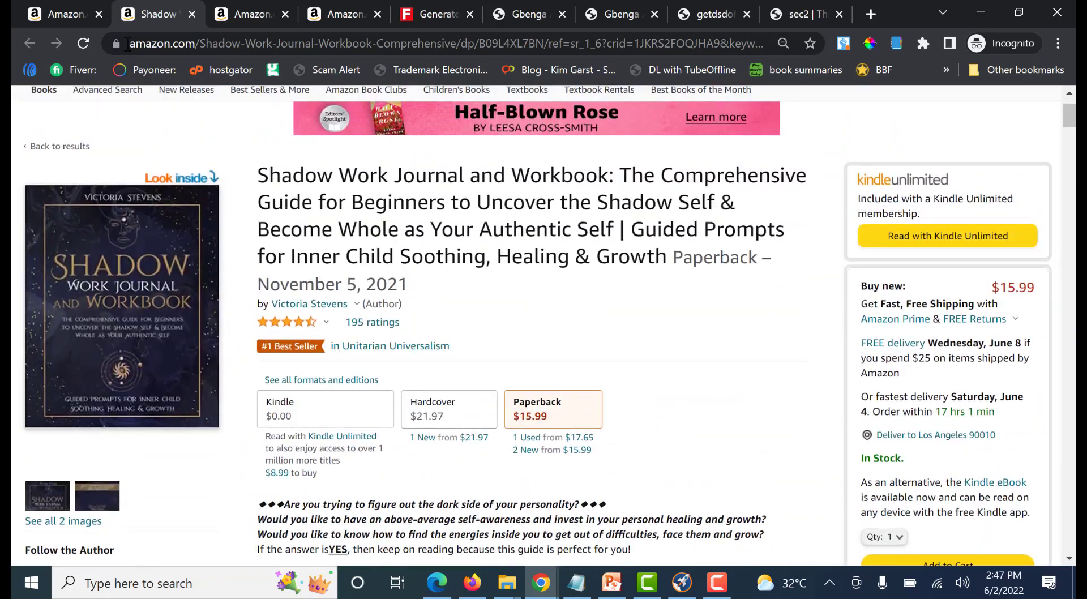
Return to the Amazon search results, then review the remaining keyword ideas listed at the end of the Notepad notes
left_click(55, 17)
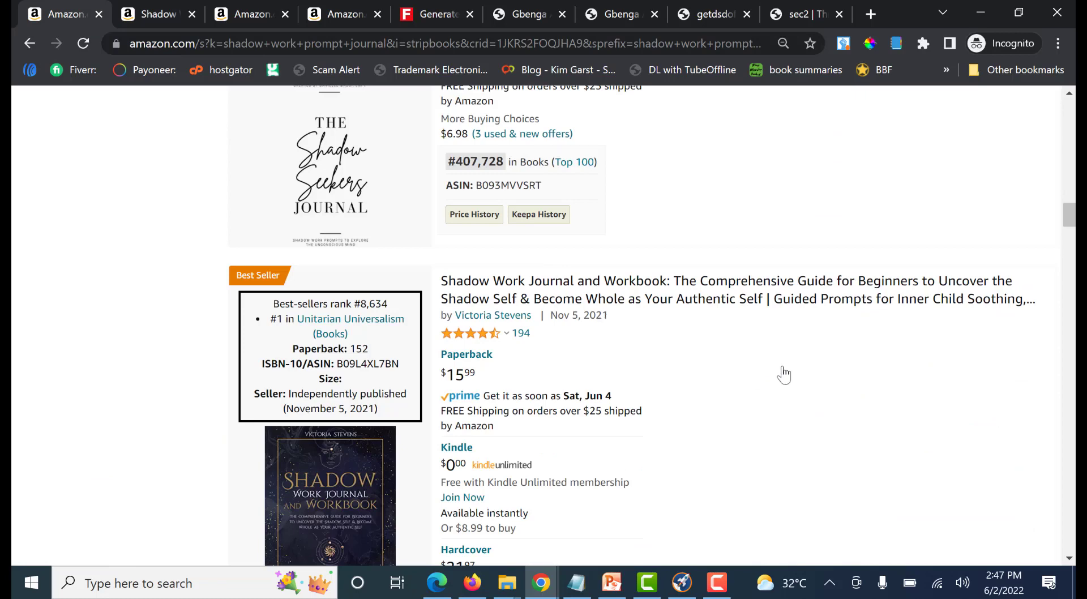
scroll(787, 379, "down", 2)
left_click(576, 582)
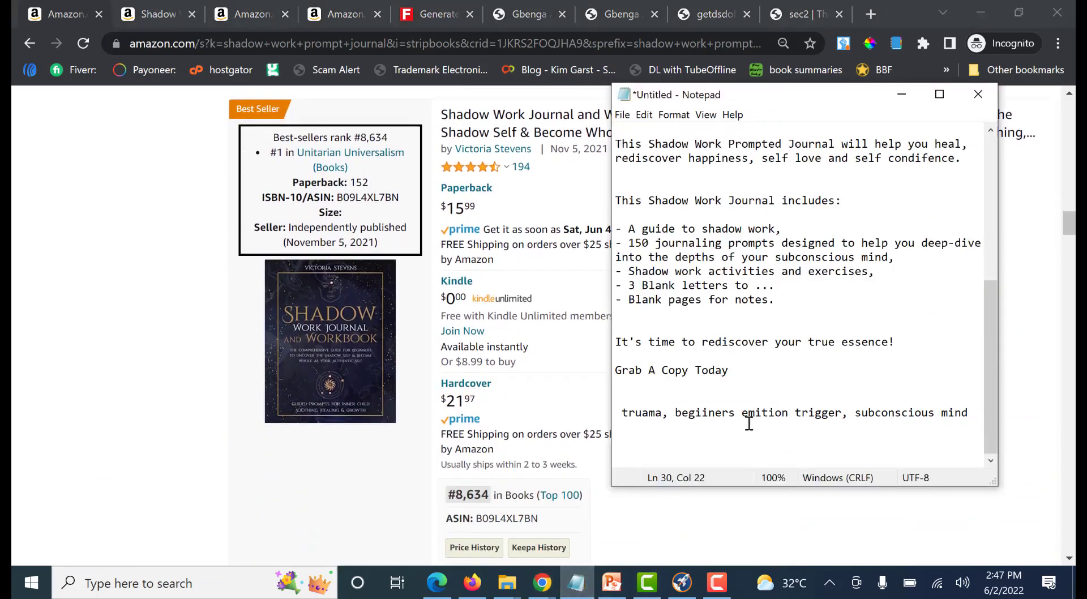
left_click(970, 412)
left_click(621, 416, "shift")
left_click_drag(622, 416, 951, 413)
left_click(953, 412)
Write the phrase "Prompt For Healing Trauma From Subconscious mind" on a new line below the Notepad idea list
type("s")
type("Prompt")
type(" For")
type(" Heal")
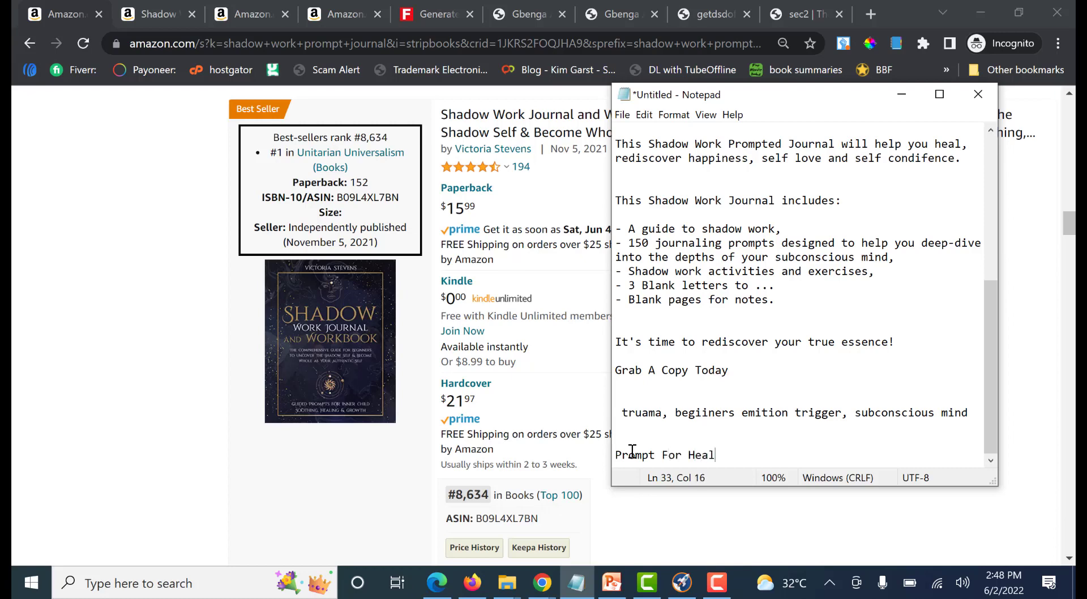
type("ing Trauma")
type("From")
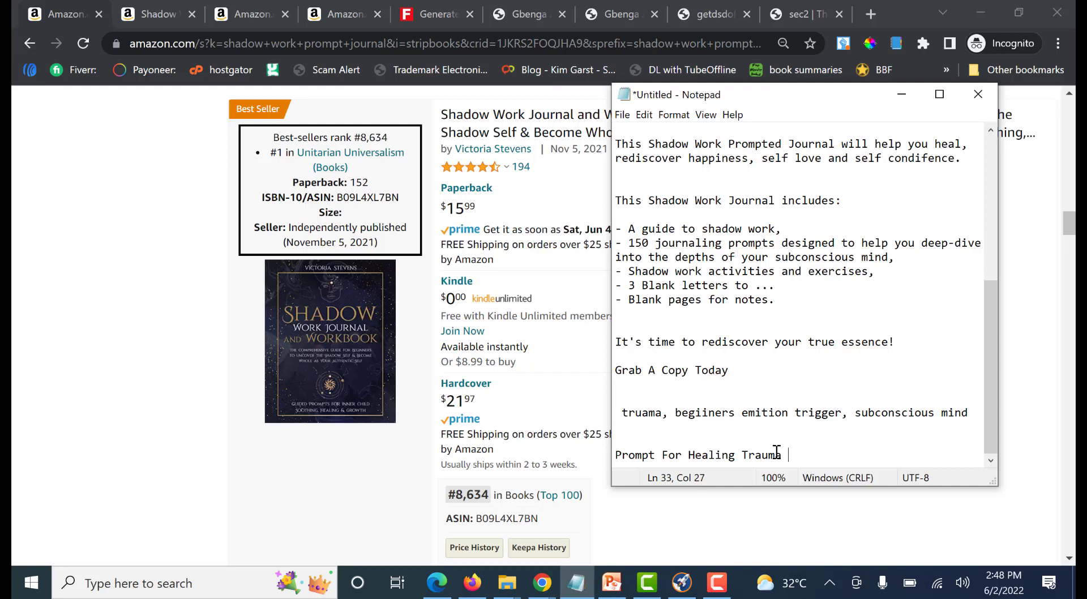
type(" Subconscious mind")
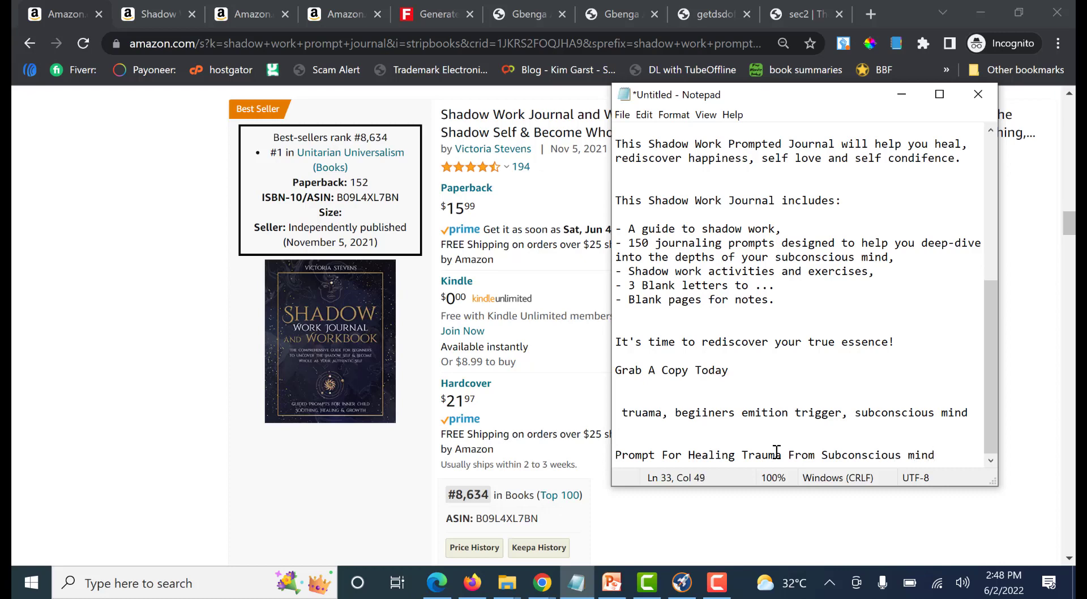
Add "Shadow work" in front of the new Notepad phrase "Prompt For Healing Trauma From Subconscious mind"
key("ctrl+shift+Left")
key("ctrl+shift+Left")
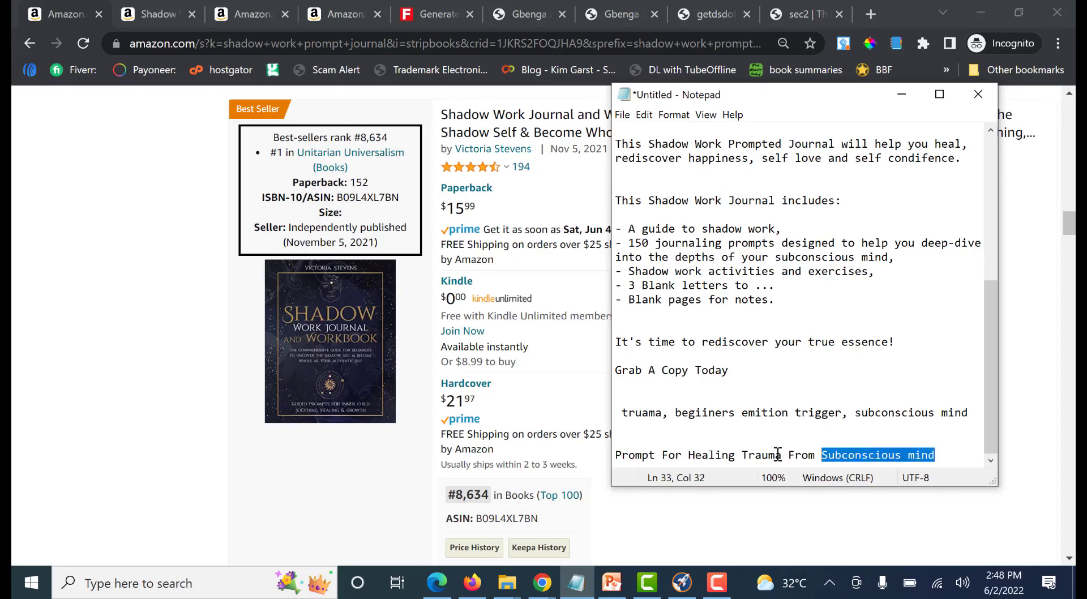
key("ctrl+shift+Left")
key("ctrl+shift+Left")
key("ctrl+shift+Left")
key("ctrl+shift+Left")
key("ctrl+shift+Left")
left_click(616, 456)
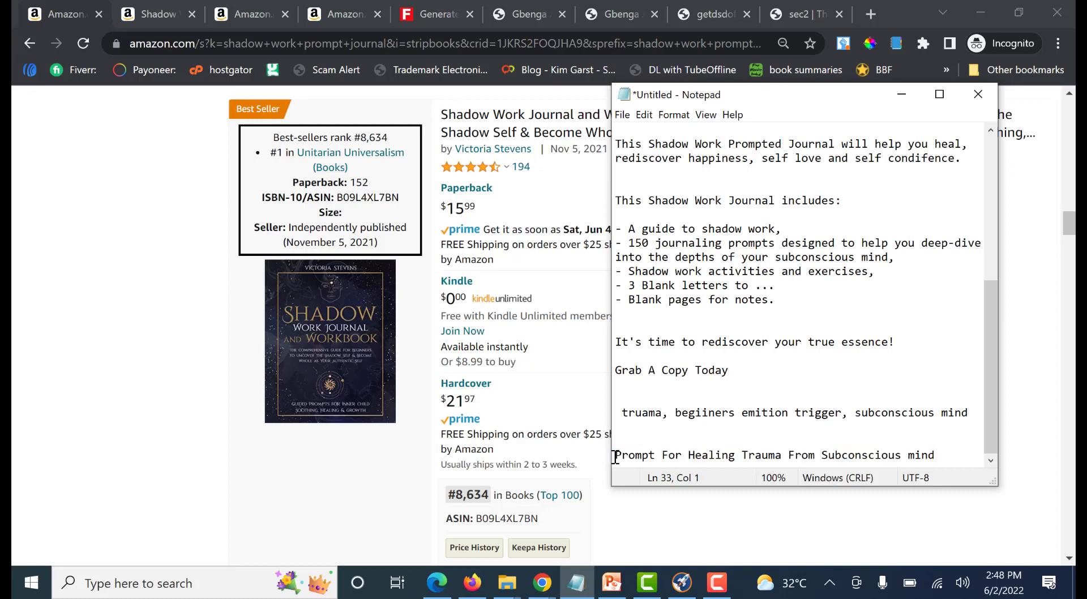
type("Shadw")
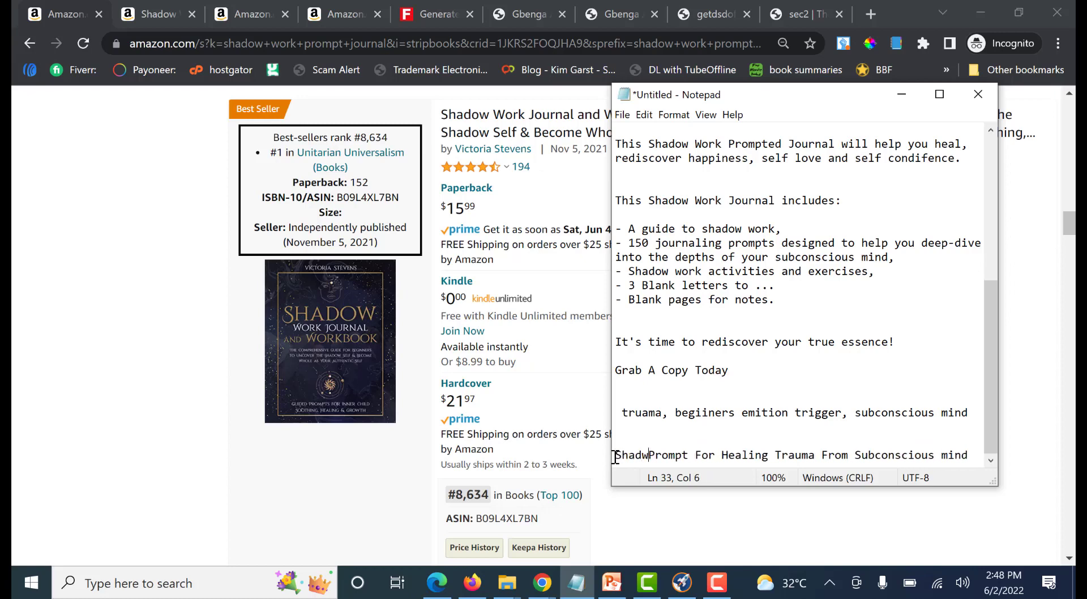
key("BackSpace")
type("ow ow")
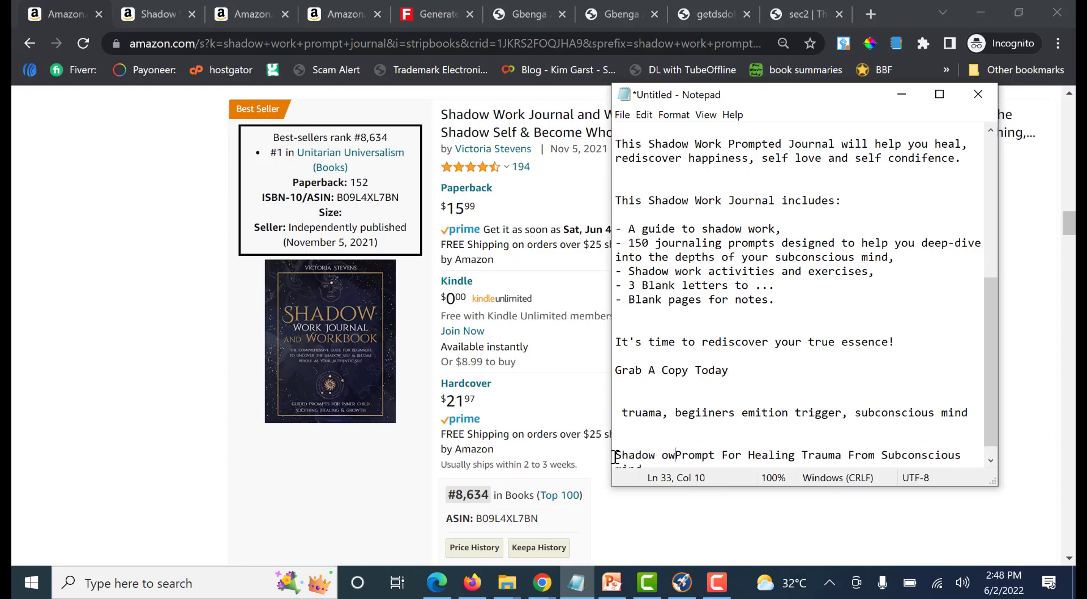
key("BackSpace")
key("BackSpace")
type("work")
scroll(704, 443, "down", 1)
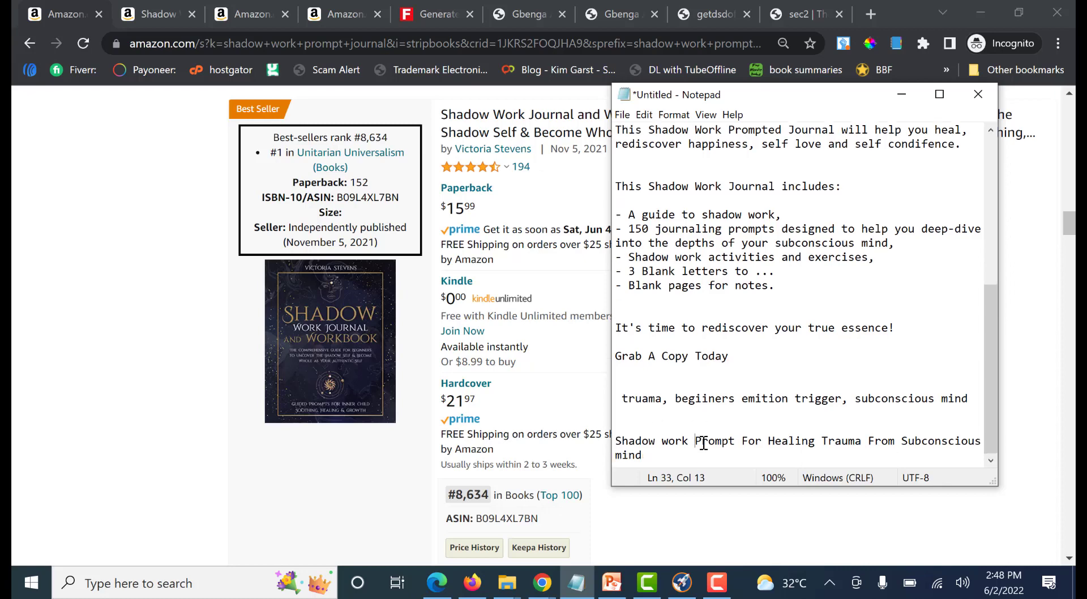
Try the full Notepad phrase in the fourth KDP keyword field and remove its opening words "Shadow work Prompt For"
left_click_drag(642, 456, 613, 437)
key("ctrl+c")
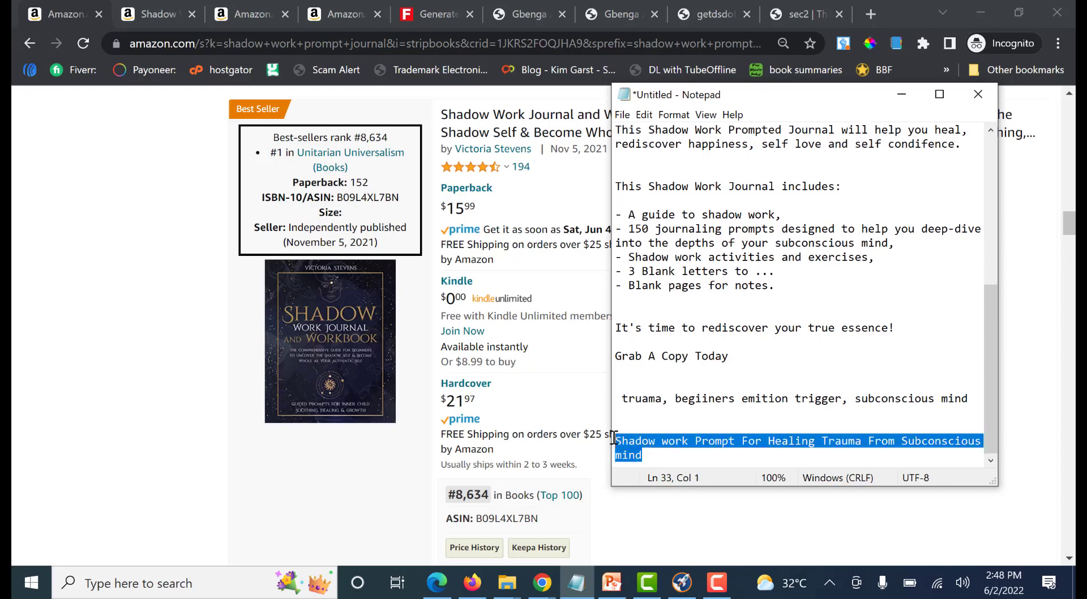
mouse_move(479, 591)
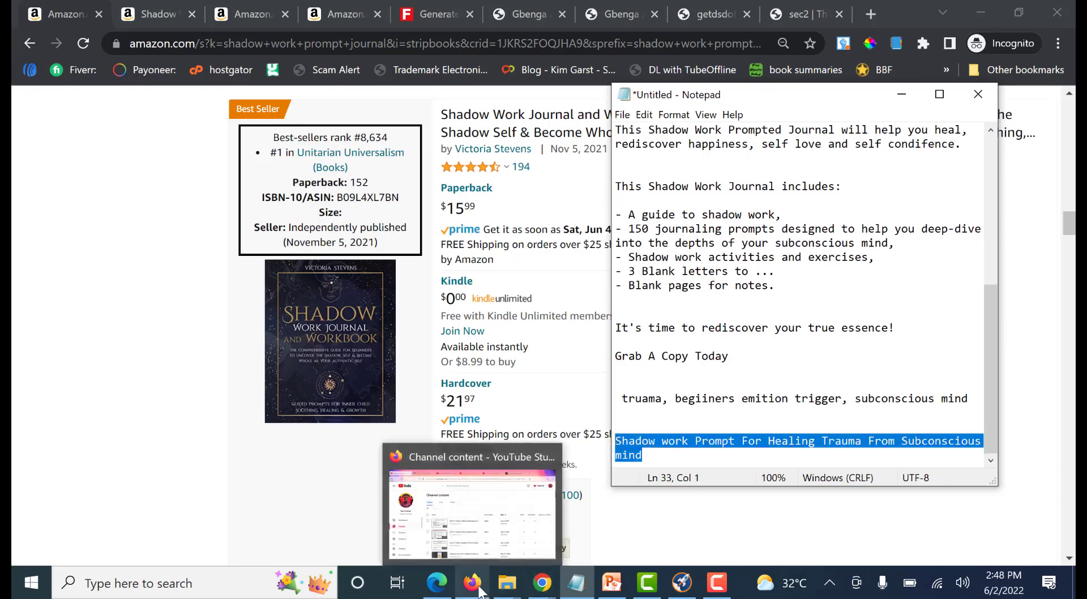
mouse_move(540, 586)
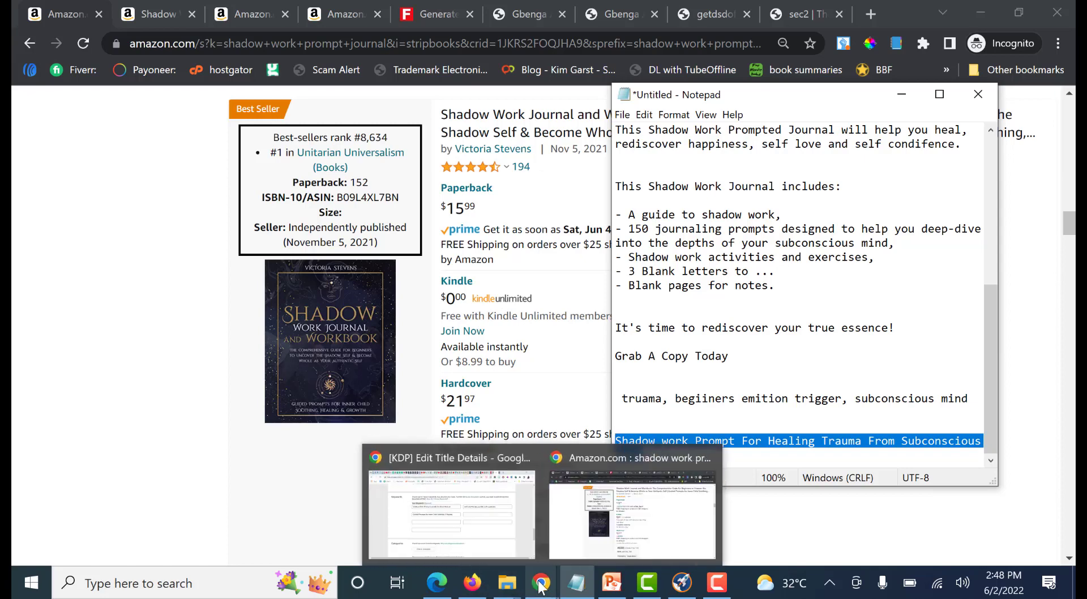
left_click(495, 552)
left_click(636, 272)
key("ctrl+v")
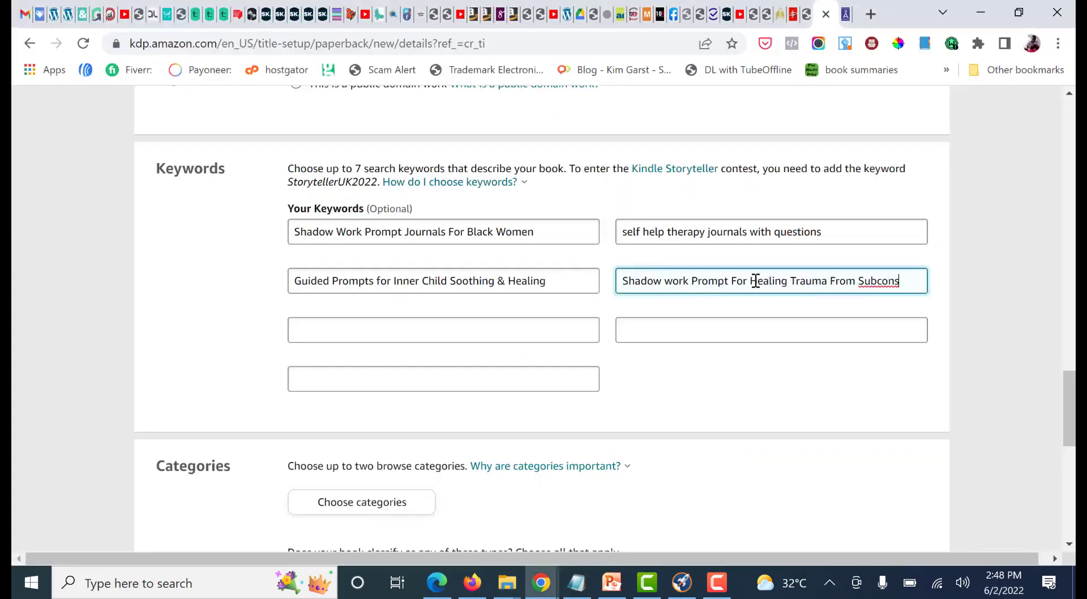
left_click_drag(751, 281, 607, 280)
key("BackSpace")
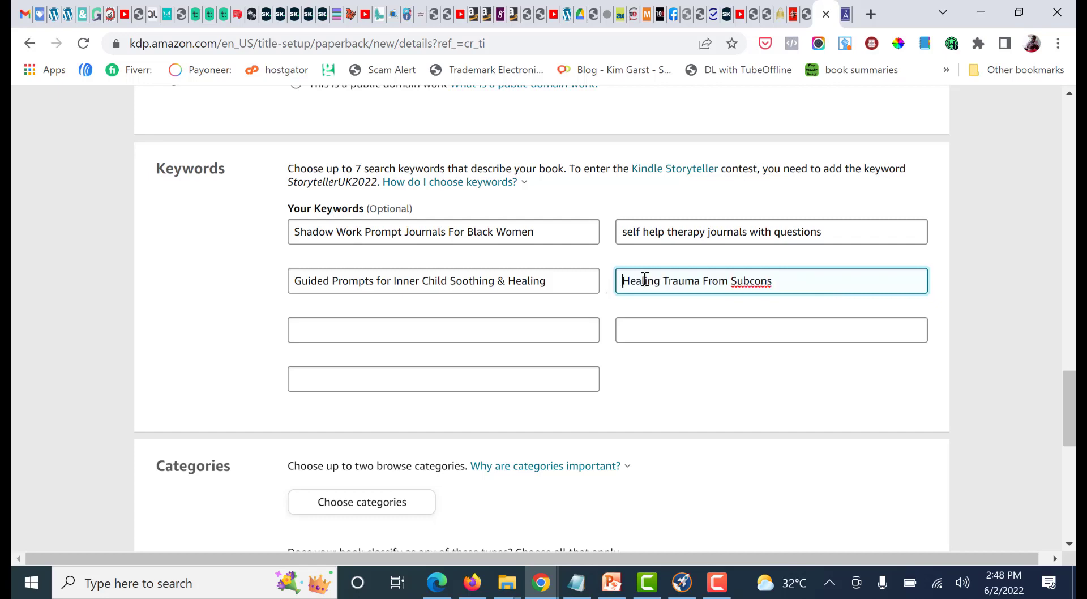
Replace the fourth KDP keyword with "Healing Trauma From Subconscious mind", copied from the Notepad phrase
left_click(577, 582)
left_click(886, 460)
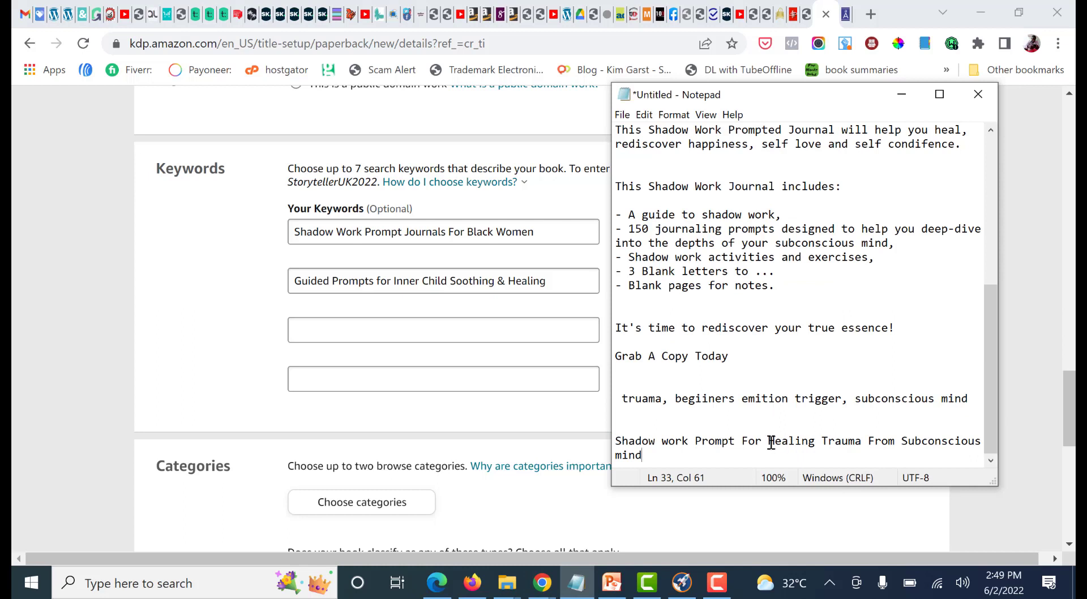
left_click_drag(768, 441, 780, 454)
key("ctrl+c")
left_click(551, 282)
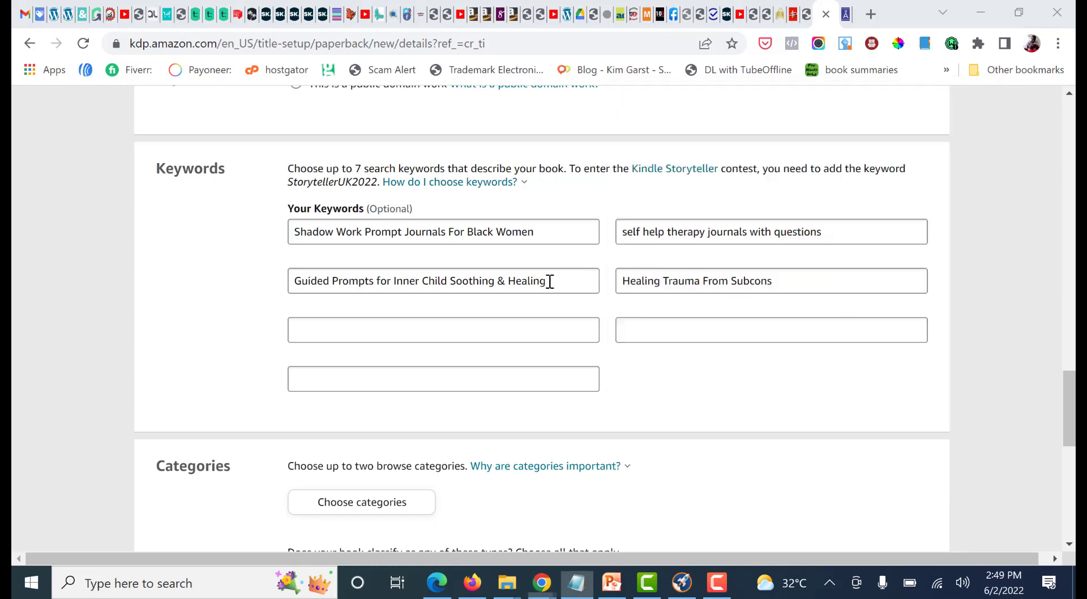
left_click_drag(772, 282, 605, 281)
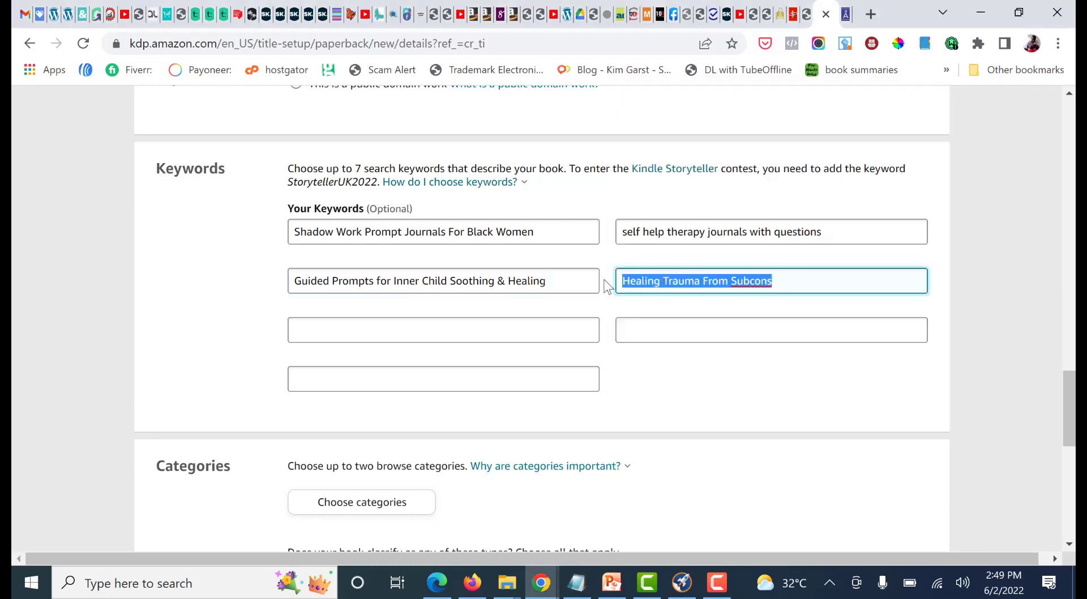
key("ctrl+v")
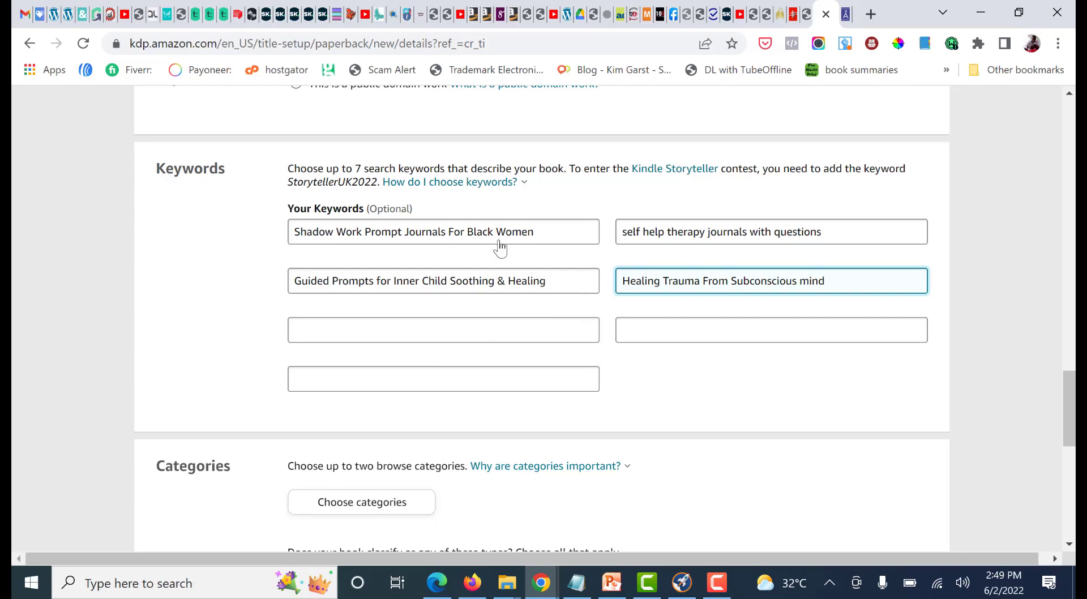
Check the book title and subtitle and the Notepad ideas, and enter "Emotion Trigger For Beginners" as the fifth KDP keyword
scroll(592, 391, "up", 3)
scroll(592, 391, "up", 20)
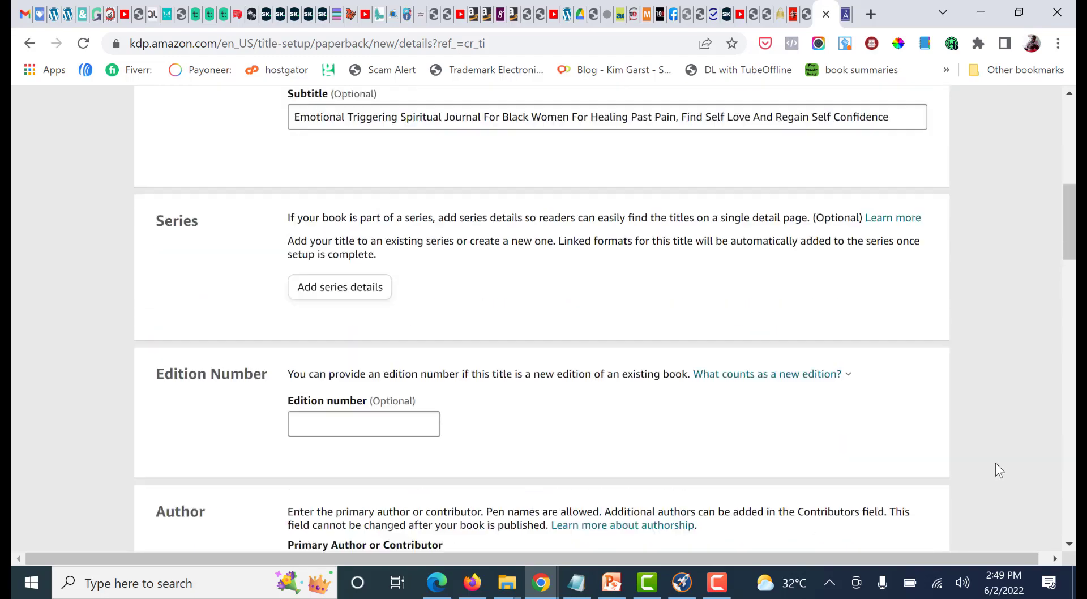
scroll(366, 390, "down", 3)
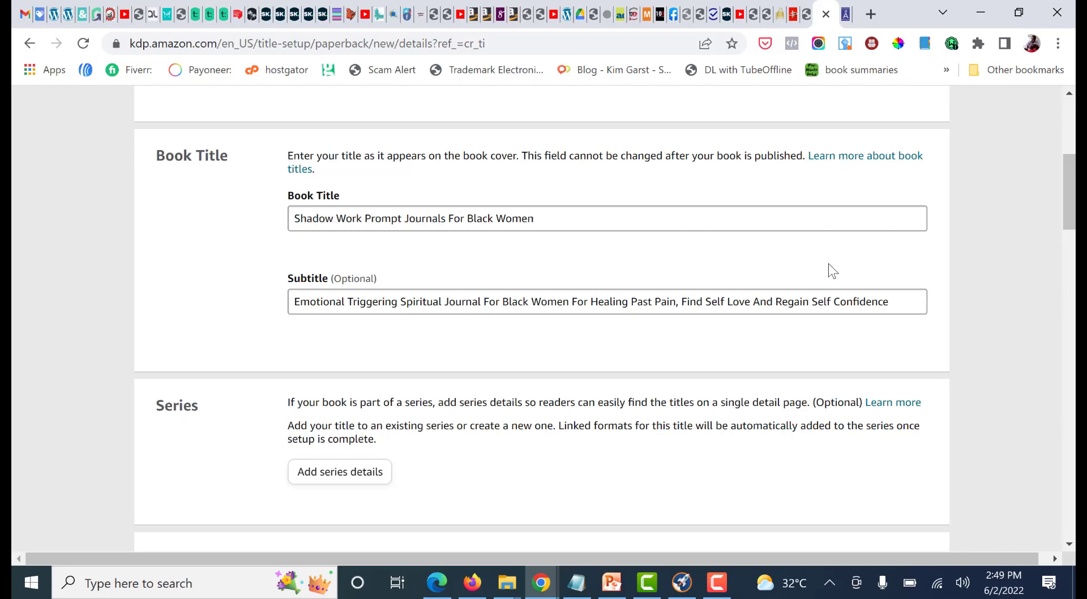
scroll(828, 263, "down", 20)
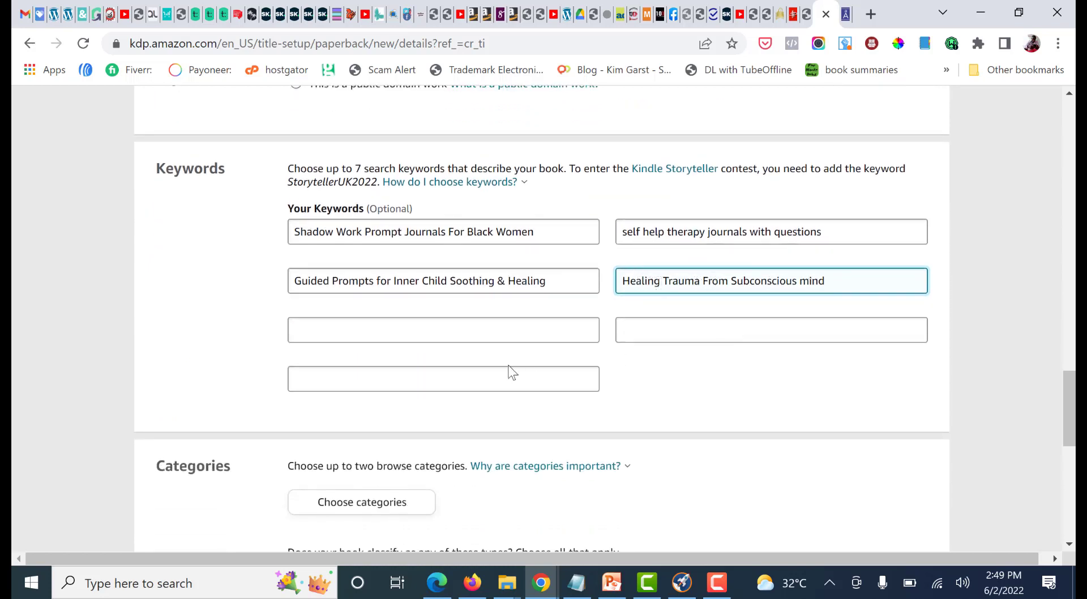
left_click(475, 329)
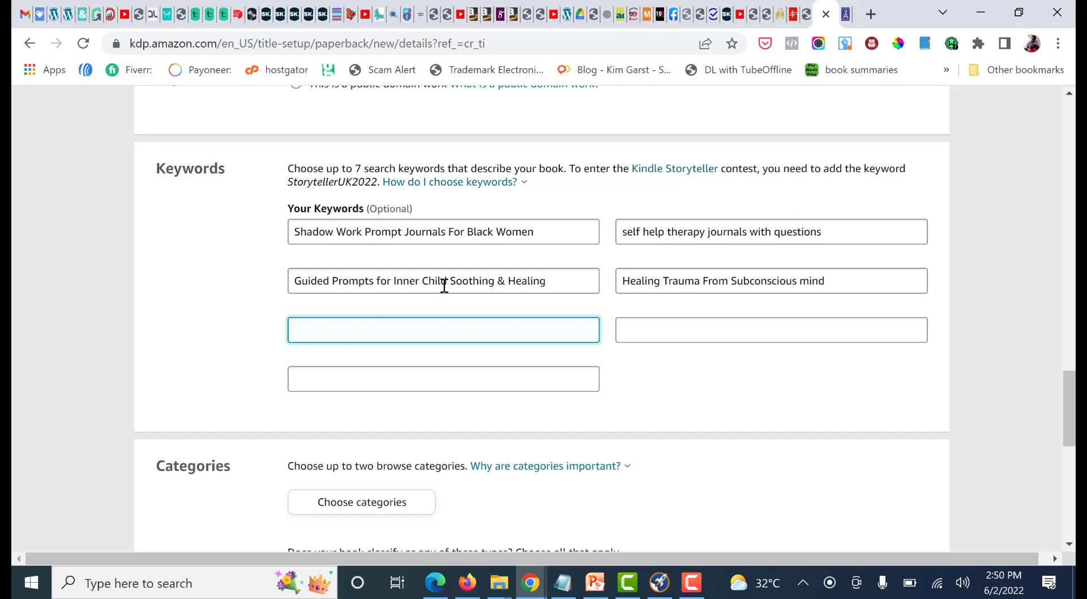
left_click(563, 583)
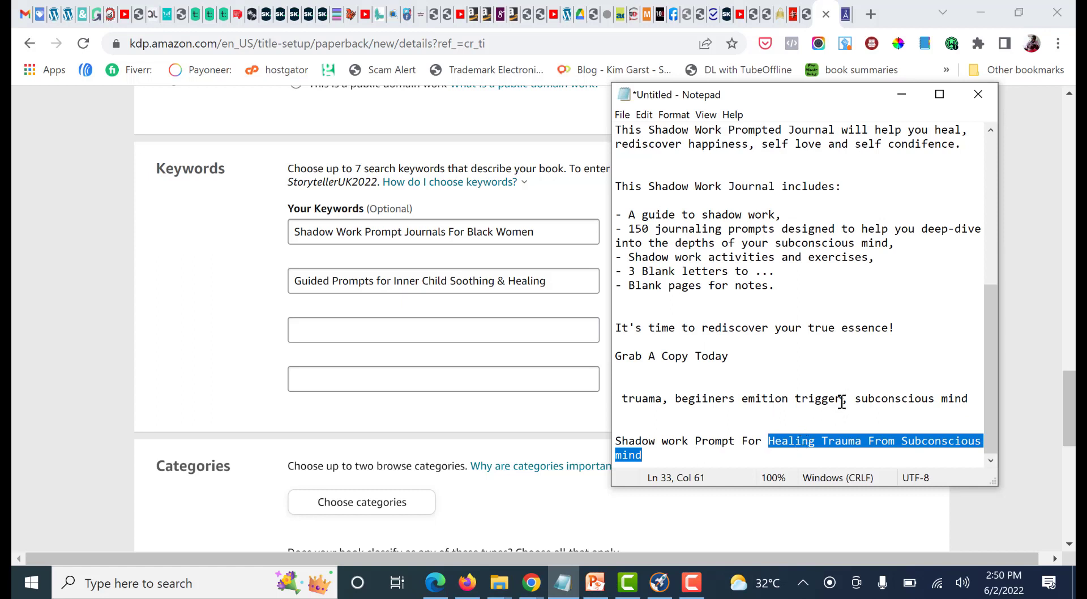
left_click_drag(843, 399, 747, 399)
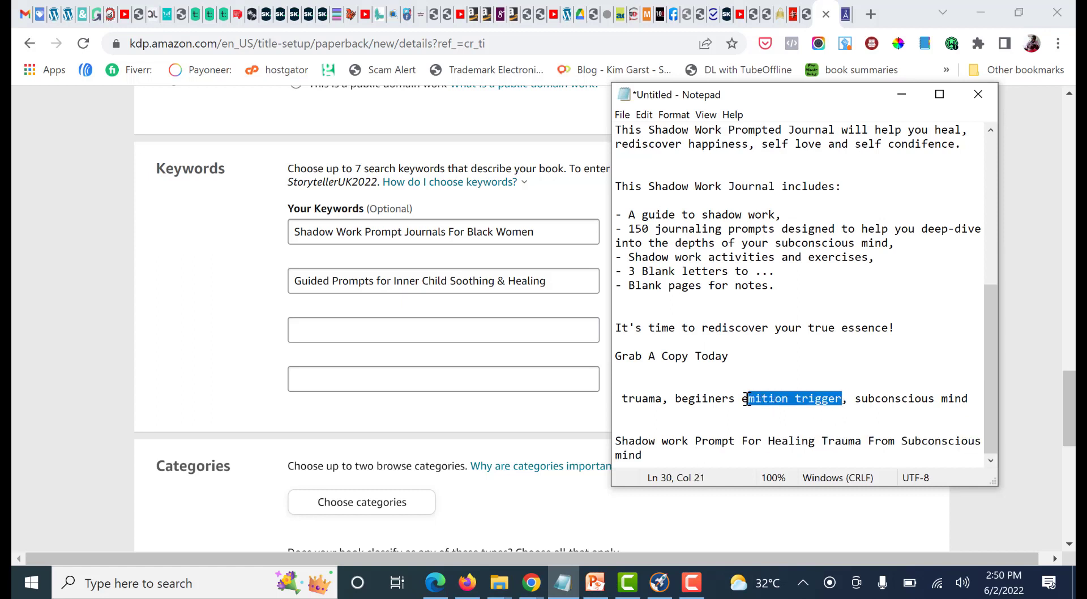
left_click(748, 399)
left_click(409, 326)
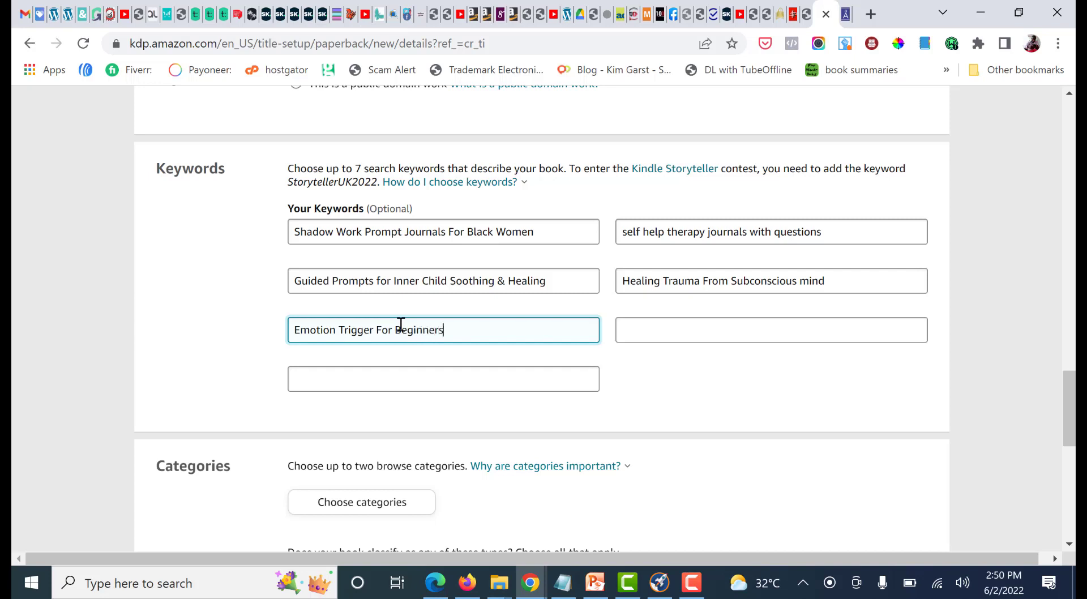
Switch to the Amazon search results and examine further shadow work journal titles for keyword phrases
left_click(533, 589)
left_click(645, 508)
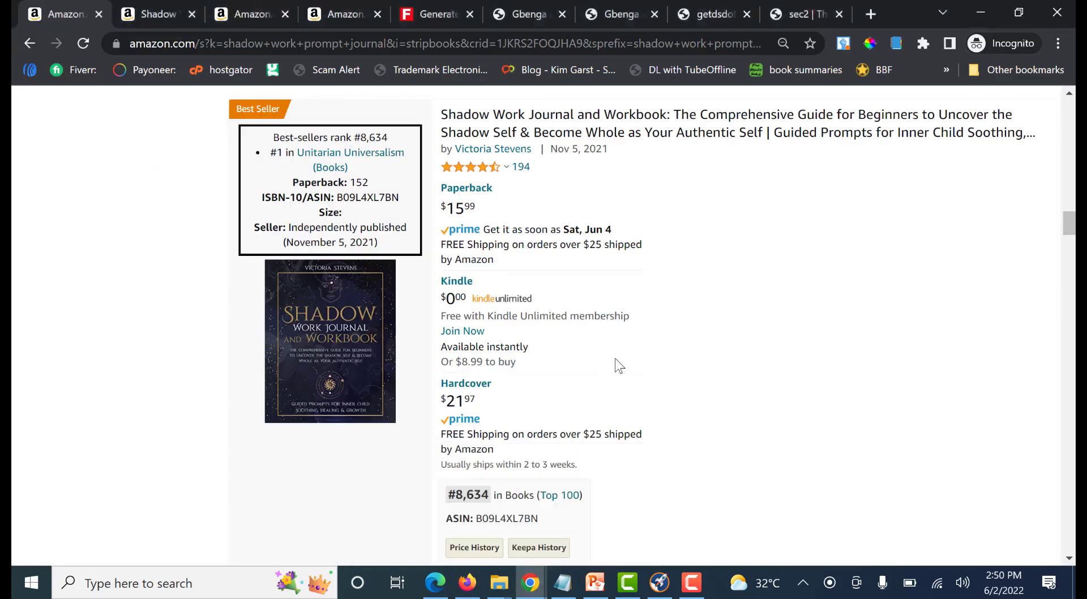
scroll(670, 365, "down", 2)
scroll(671, 362, "down", 6)
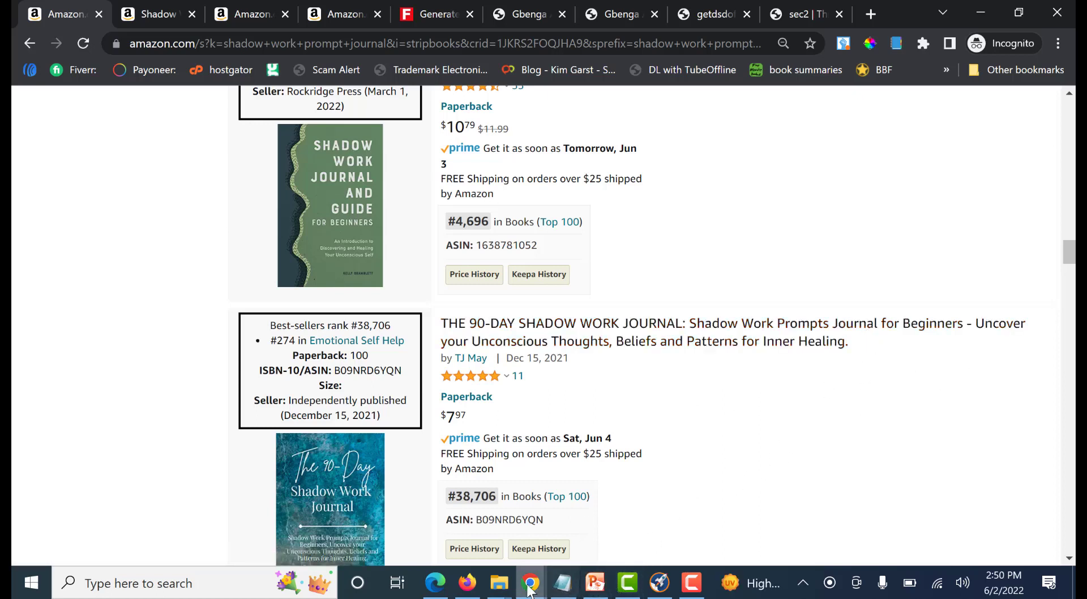
Back on the KDP details page, edit the fifth keyword to read "Emotion Trigger journals For Beginners"
mouse_move(530, 589)
left_click(436, 529)
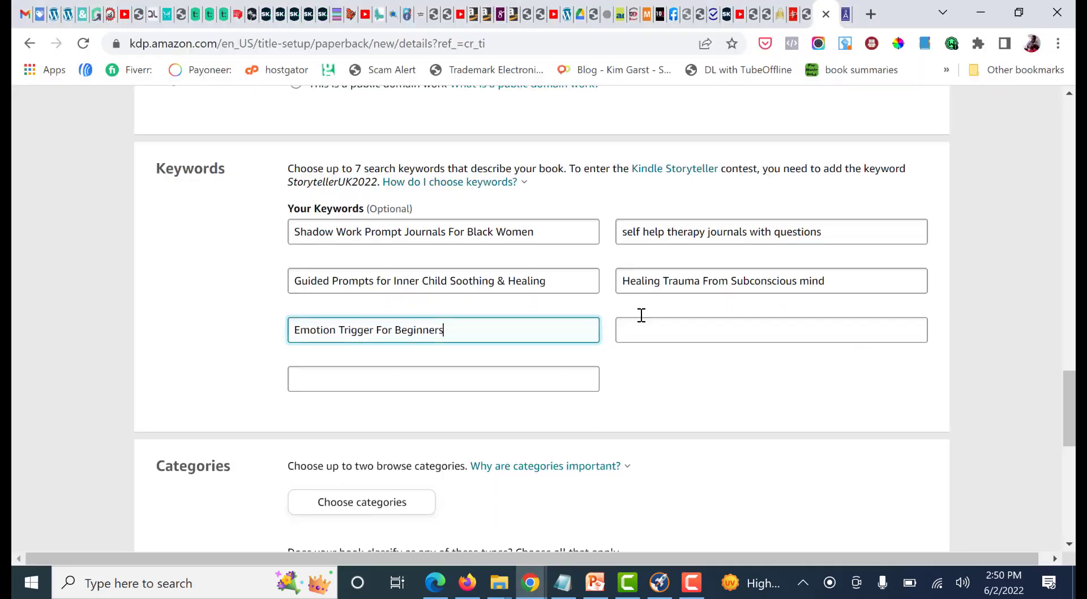
left_click(376, 331)
type("for ")
type("rnals")
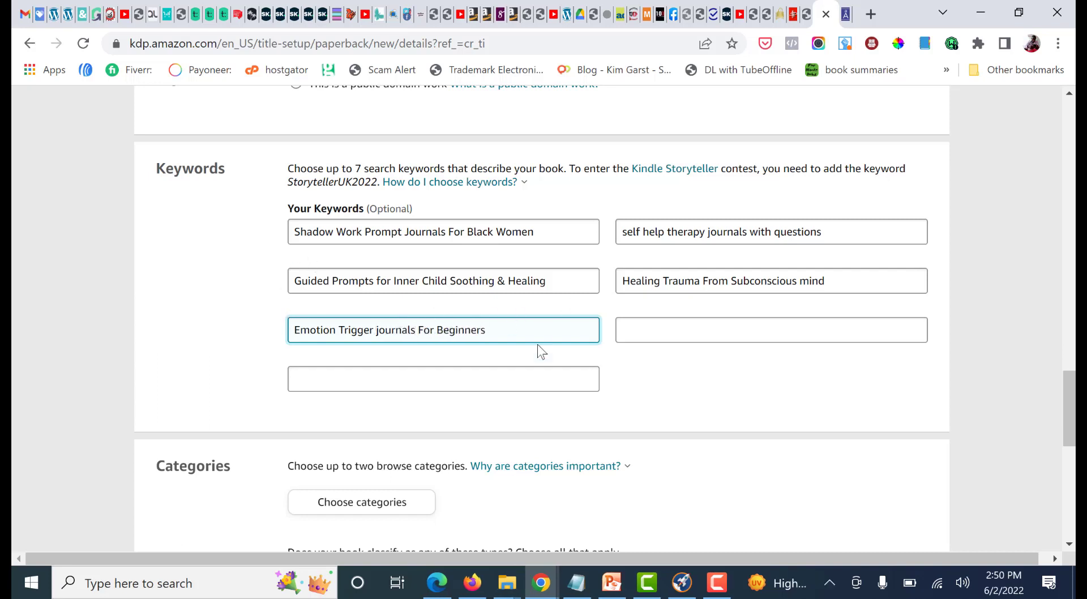
left_click(646, 329)
left_click(459, 384)
left_click(621, 335)
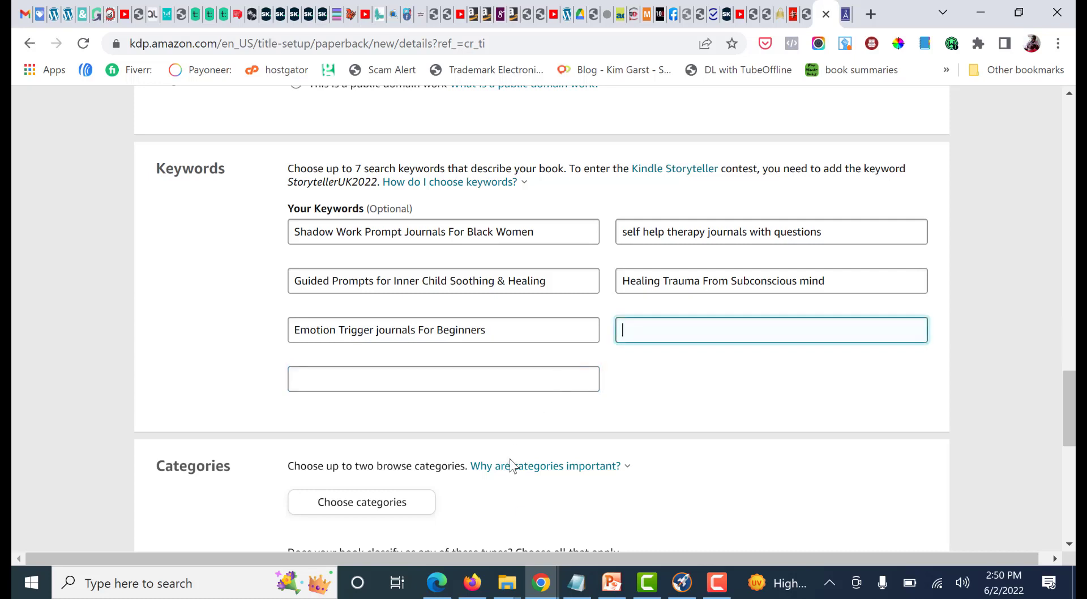
left_click(577, 368)
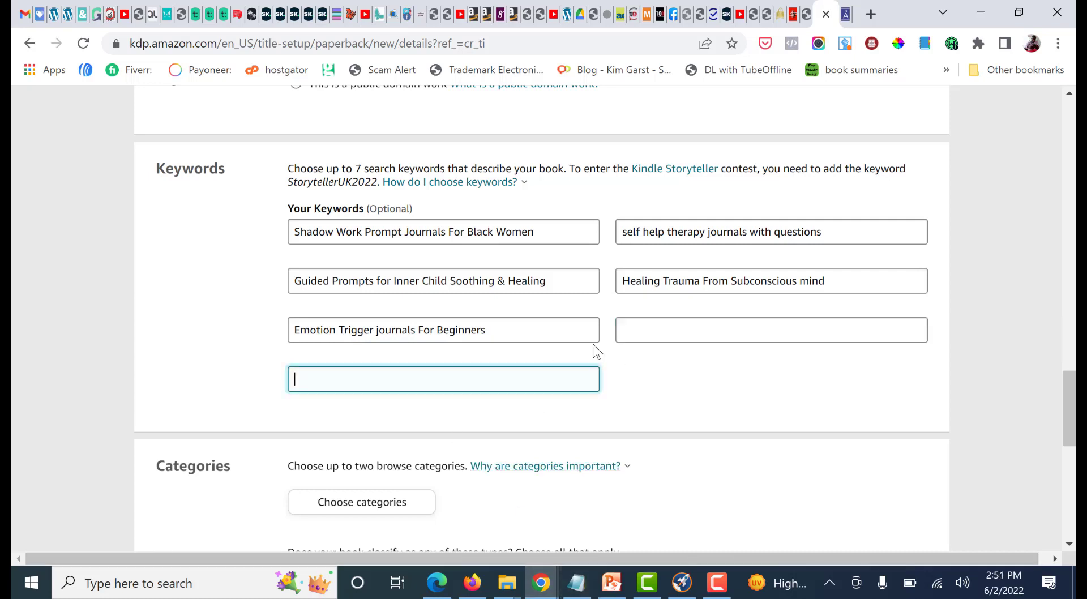
left_click(619, 333)
left_click(546, 383)
left_click(648, 335)
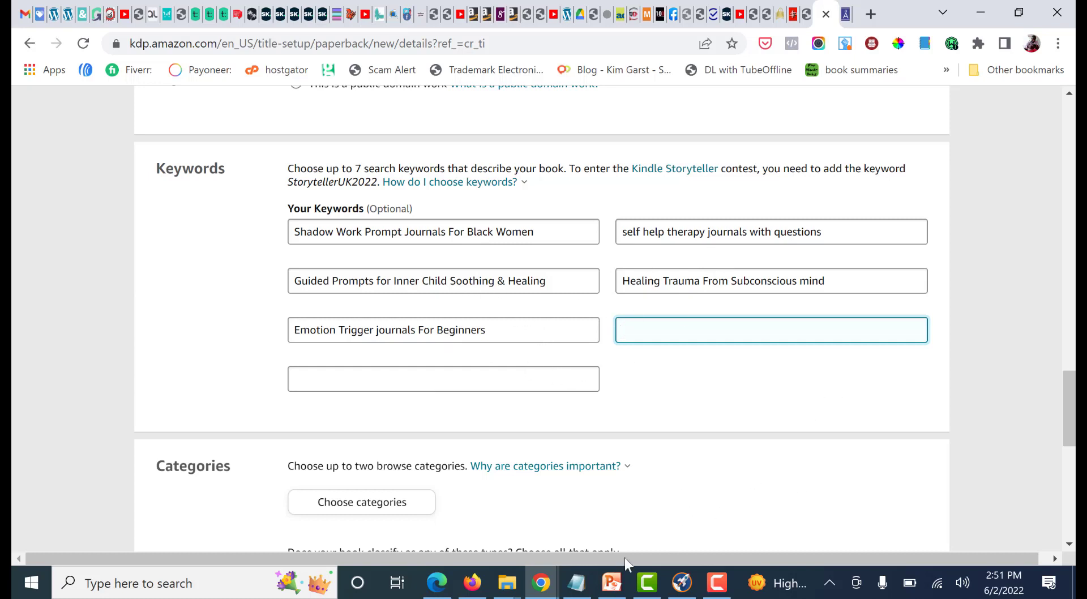
Switch to the Amazon search results and read more shadow work journal titles for a sixth keyword phrase
left_click(541, 583)
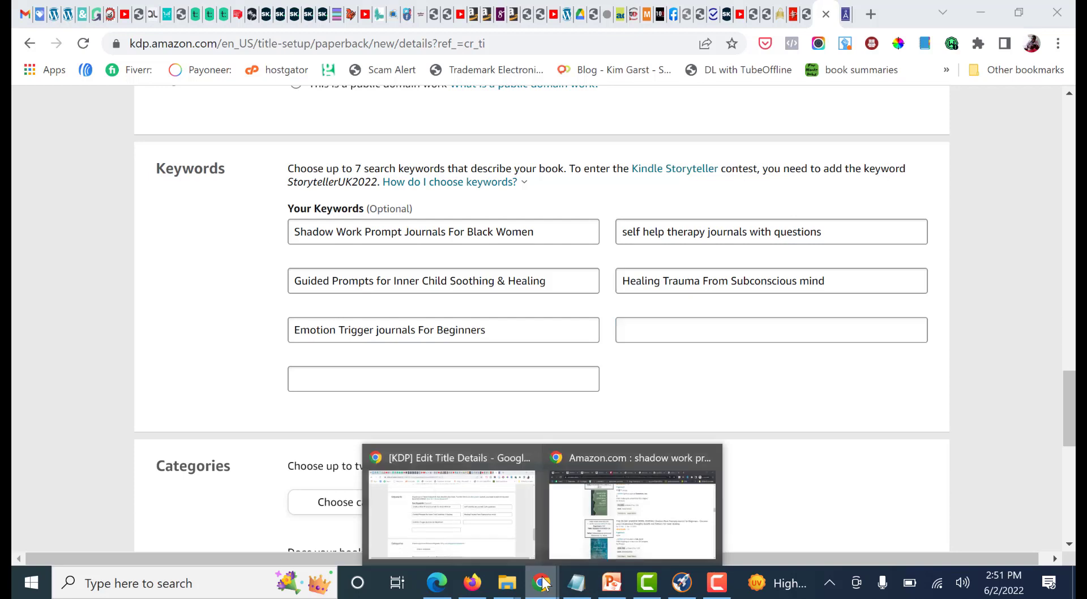
left_click(657, 488)
scroll(481, 283, "down", 10)
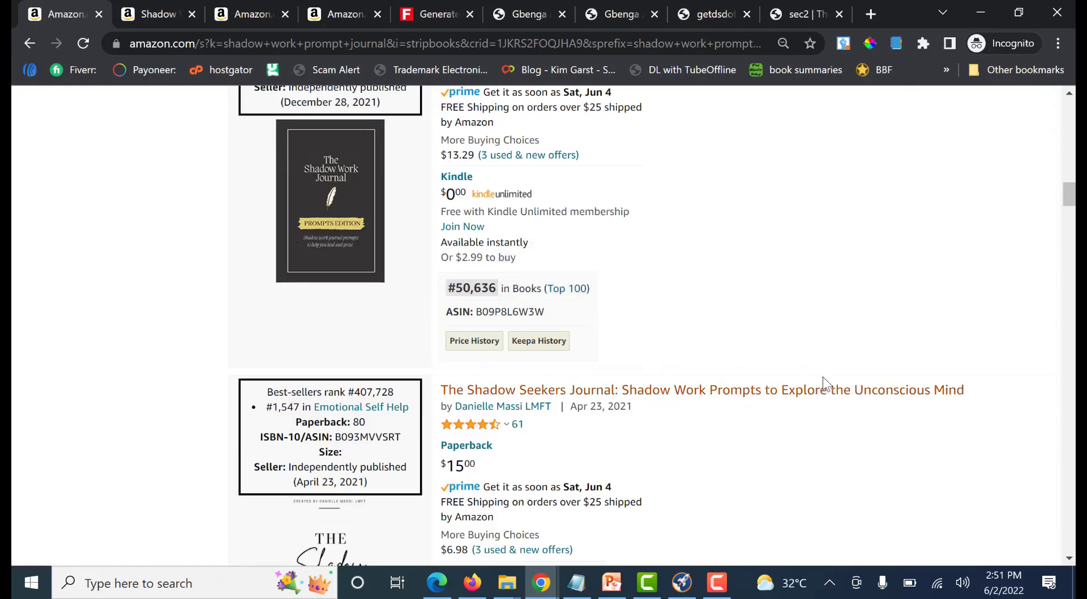
scroll(872, 374, "down", 2)
scroll(886, 372, "down", 1)
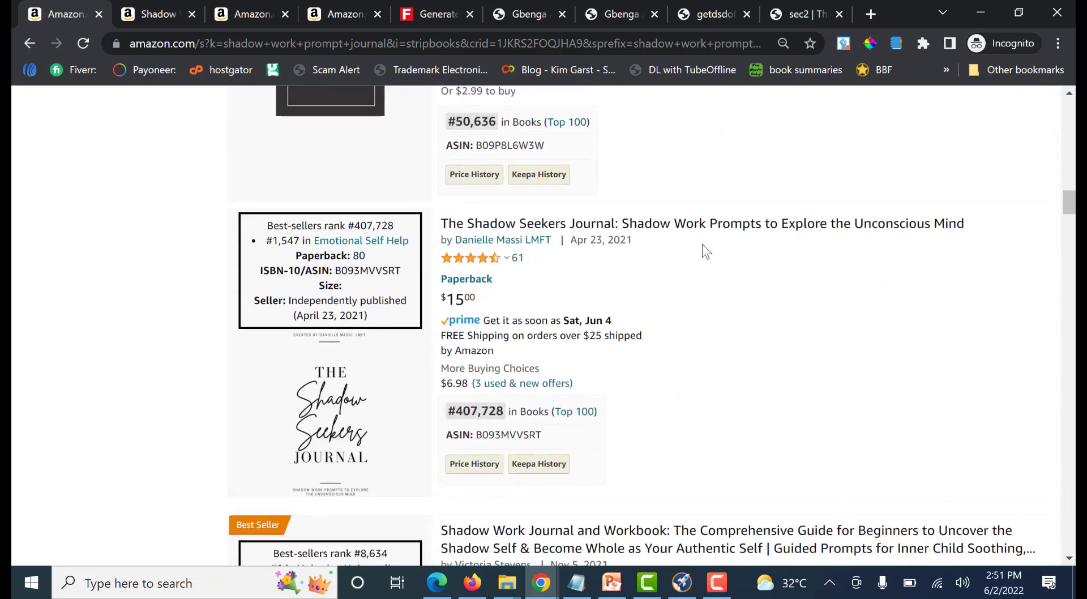
scroll(875, 263, "down", 3)
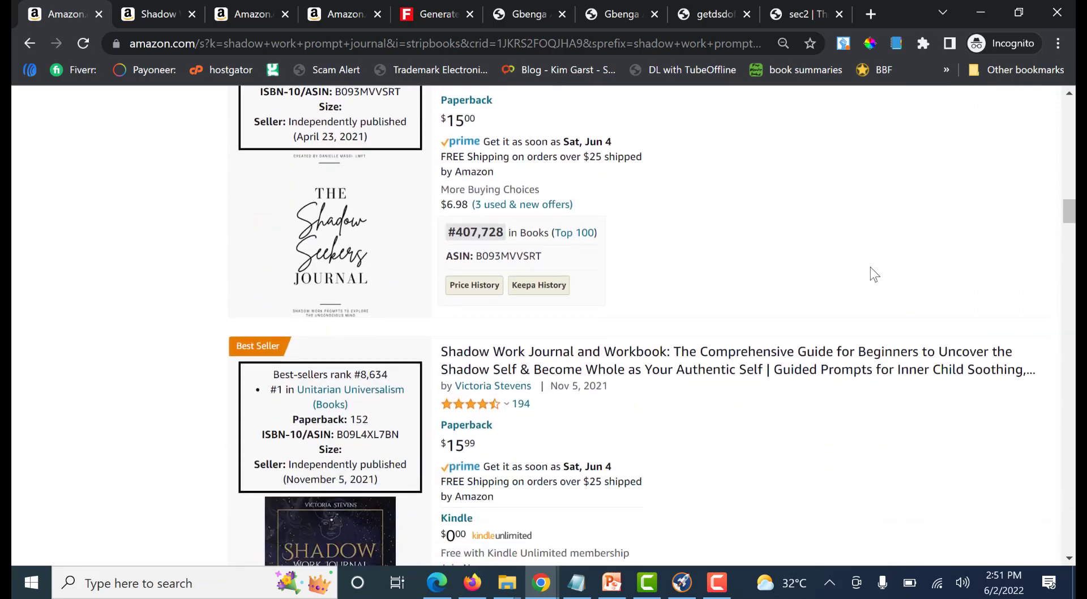
scroll(875, 275, "up", 10)
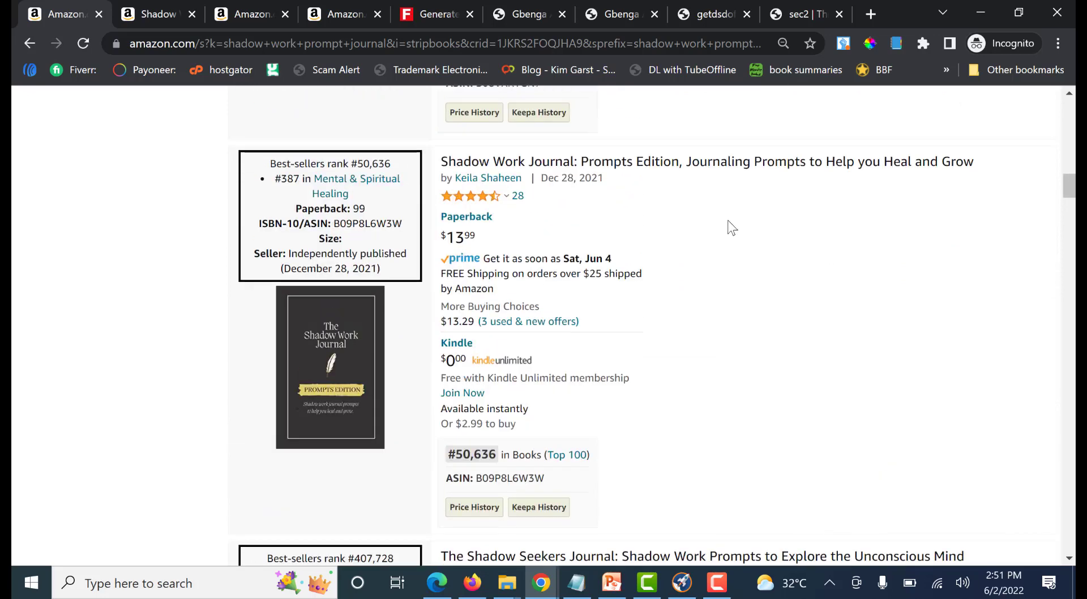
scroll(846, 294, "up", 2)
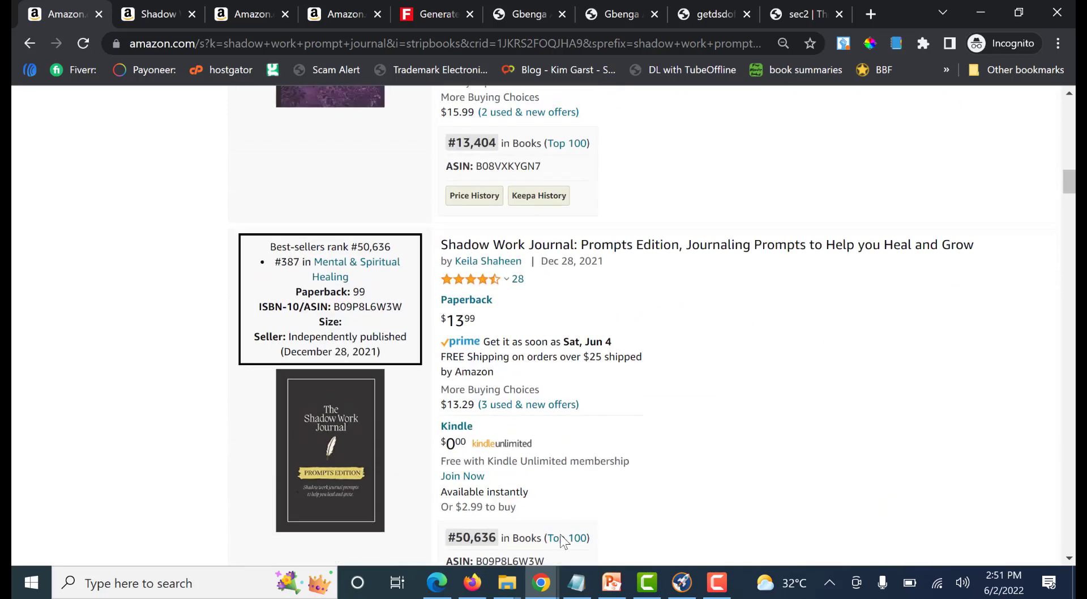
Return to the KDP details page and open the chooser for the book's browse categories
mouse_move(541, 582)
left_click(455, 510)
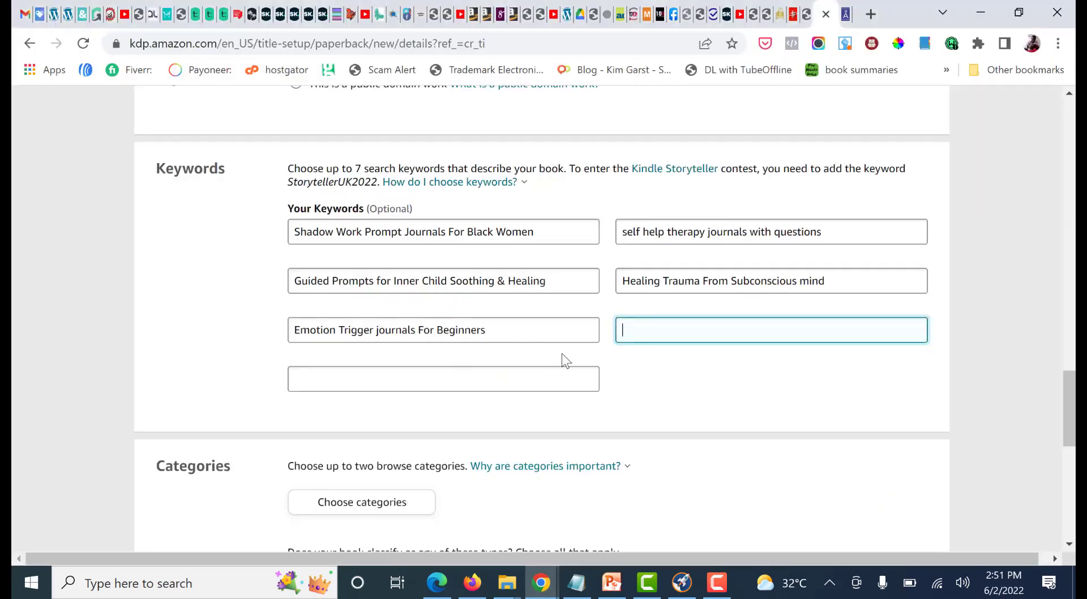
scroll(562, 353, "down", 4)
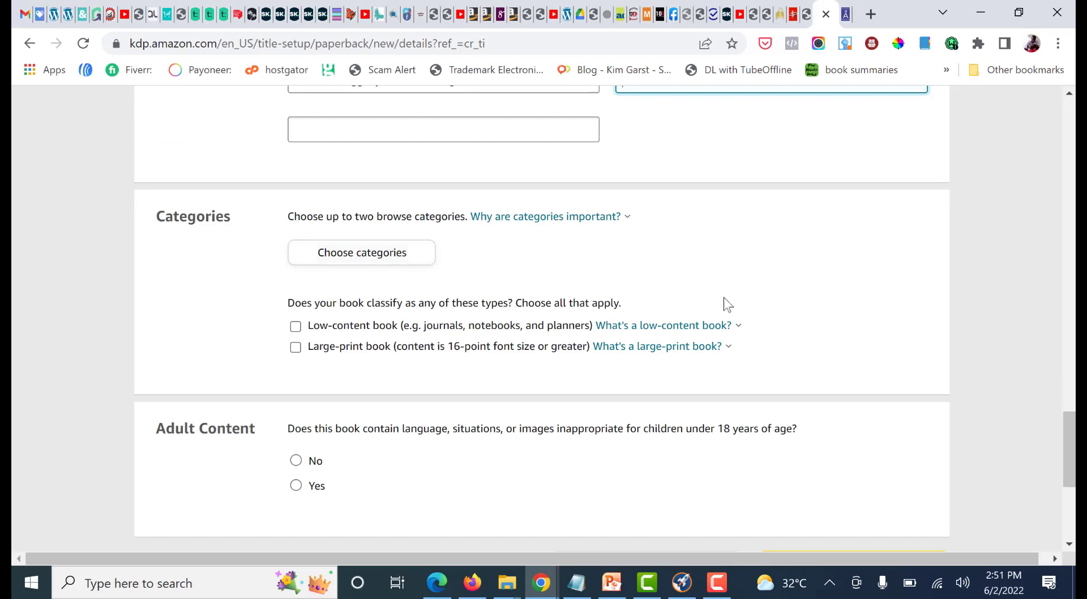
left_click(377, 257)
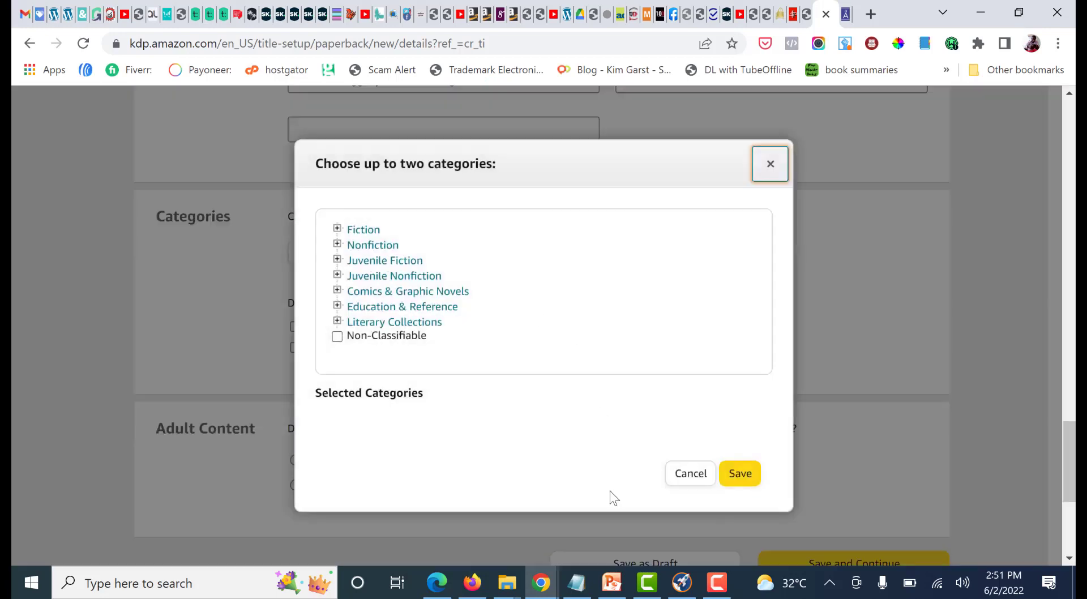
Switch to Amazon and check the best-seller categories in the product details of "Shadow Work Journal and Workbook"
mouse_move(548, 590)
left_click(623, 509)
scroll(695, 297, "down", 4)
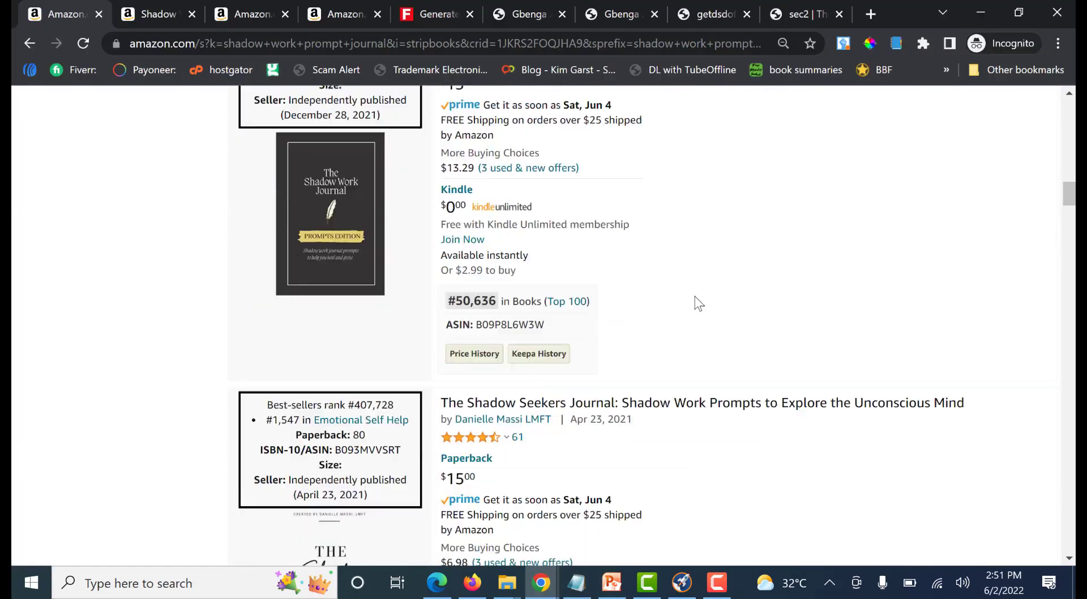
scroll(349, 131, "up", 4)
scroll(349, 131, "up", 2)
left_click(164, 13)
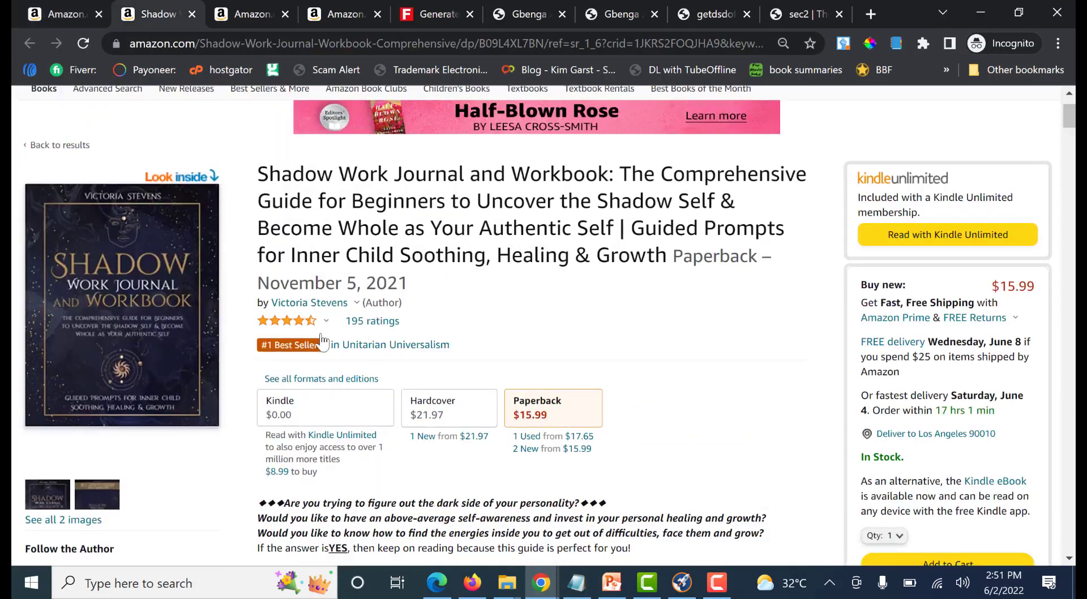
scroll(318, 354, "down", 15)
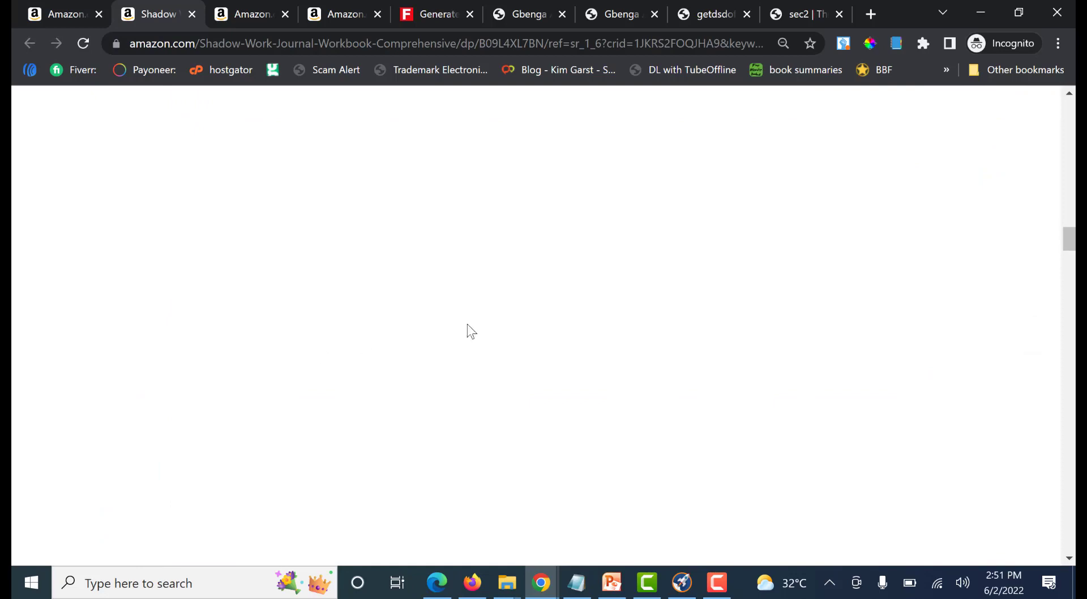
scroll(467, 327, "down", 6)
scroll(409, 340, "up", 2)
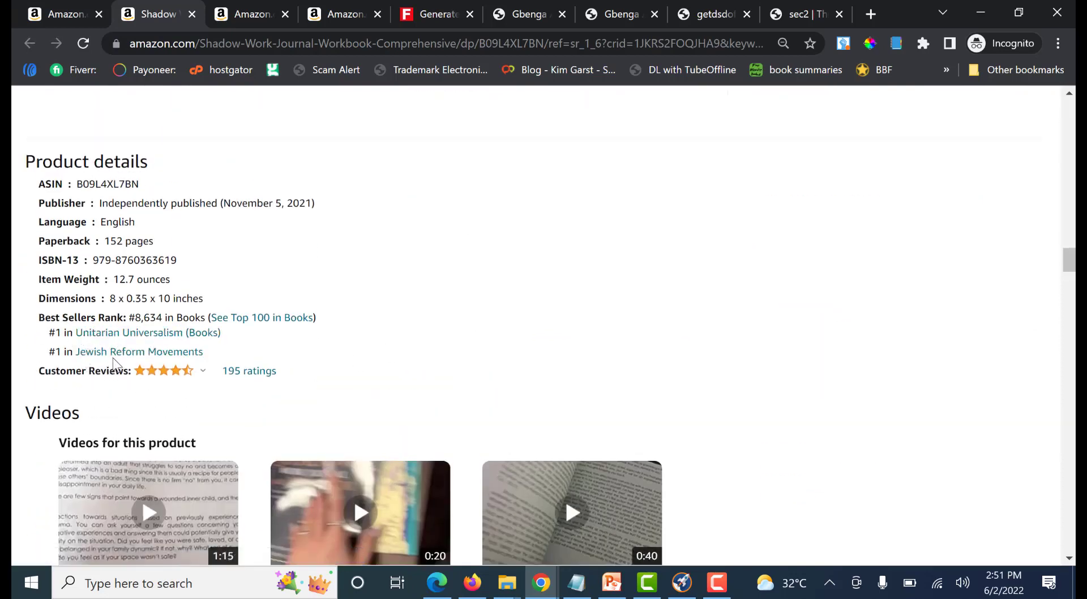
Return to the search results and open "The Shadow Work Prompt Journal for Growth and Healing" in a new tab
left_click(327, 12)
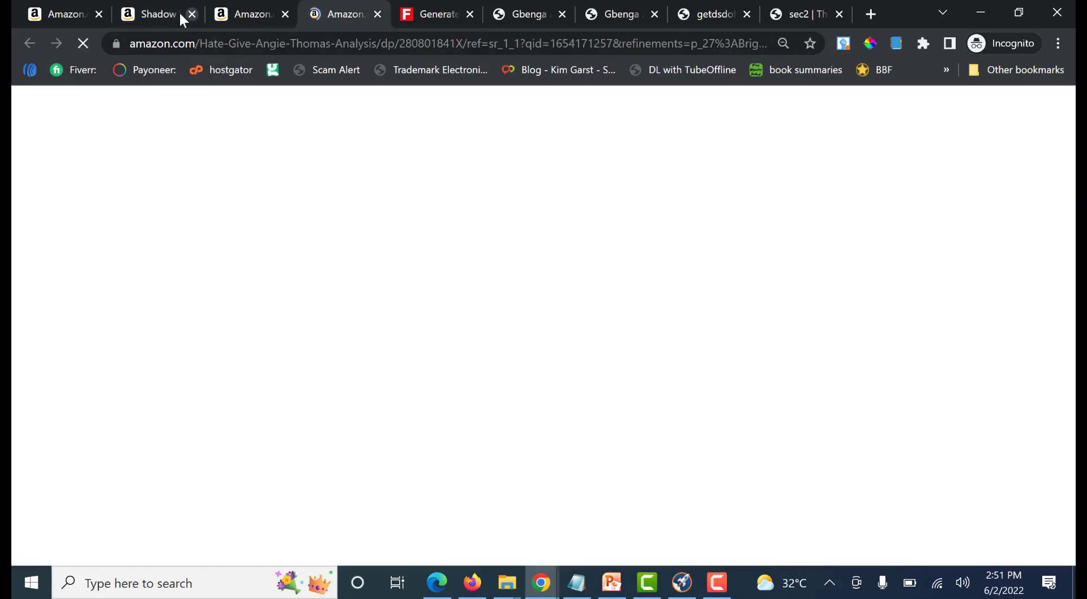
left_click(59, 8)
scroll(563, 386, "down", 5)
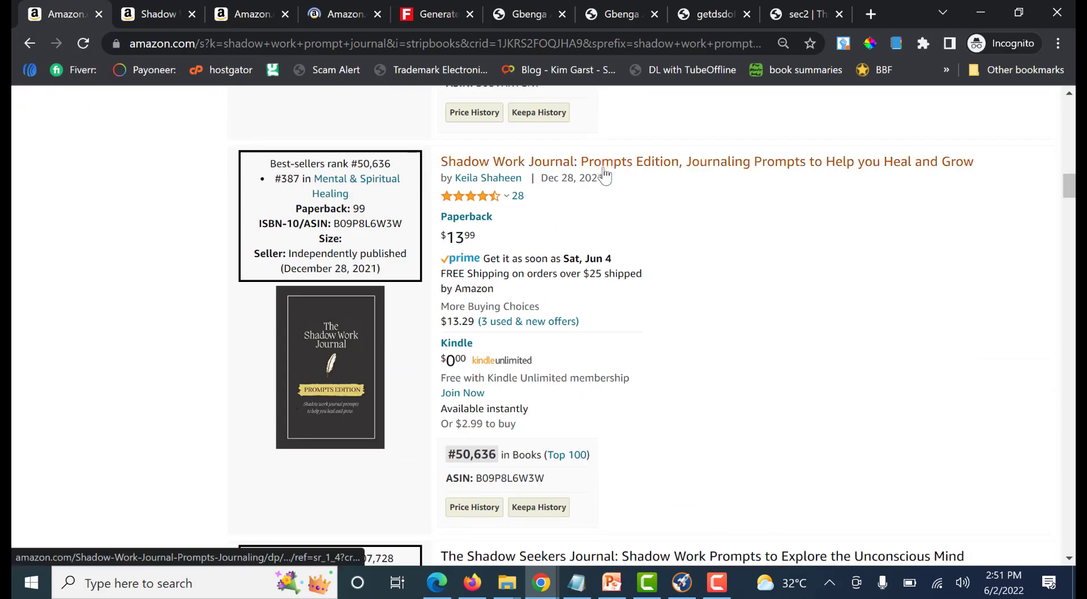
scroll(645, 342, "up", 10)
scroll(636, 368, "up", 8)
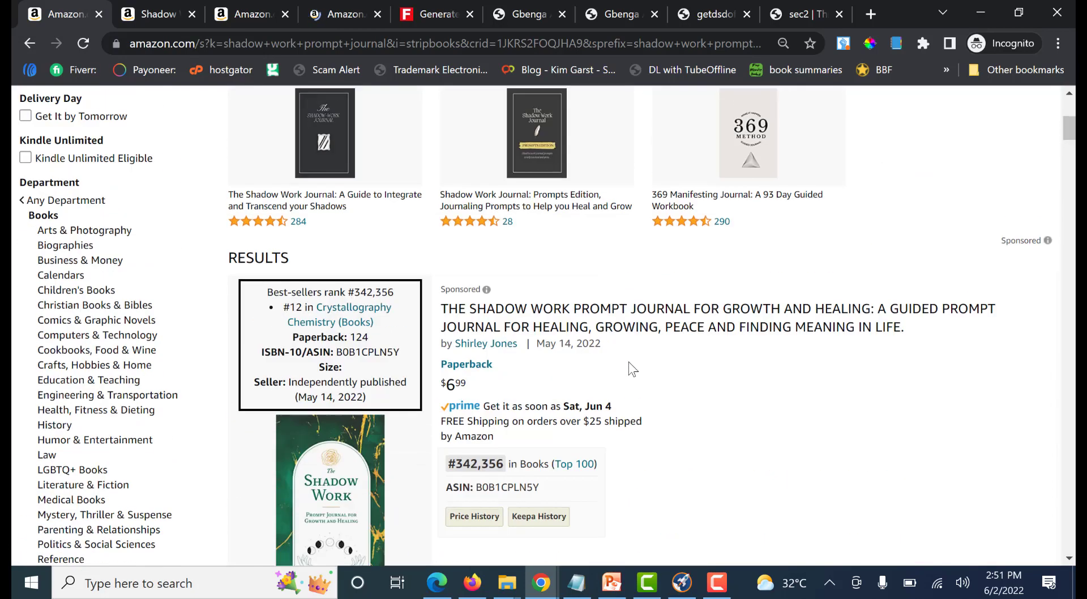
scroll(614, 376, "up", 7)
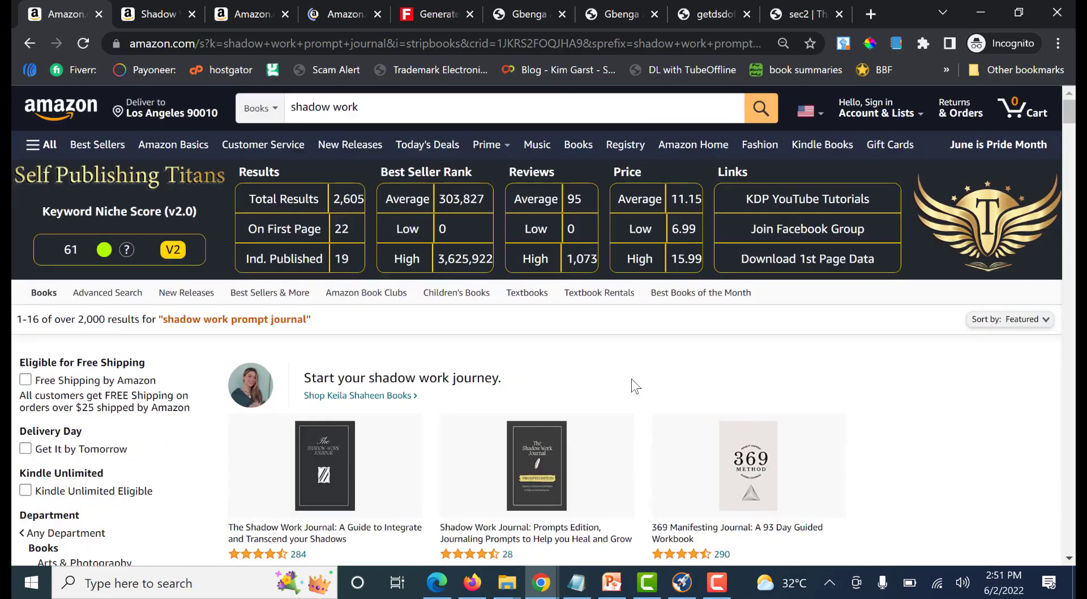
scroll(634, 387, "down", 5)
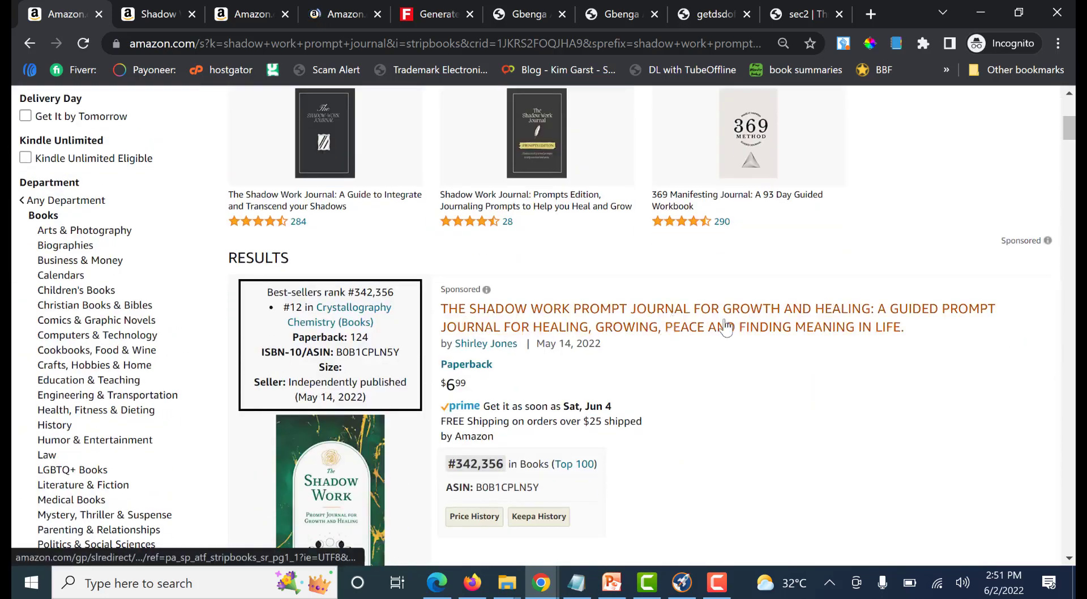
right_click(671, 312)
left_click(741, 322)
Examine the average best-seller rank and the number of results for "shadow work prompt journal"
scroll(623, 363, "up", 5)
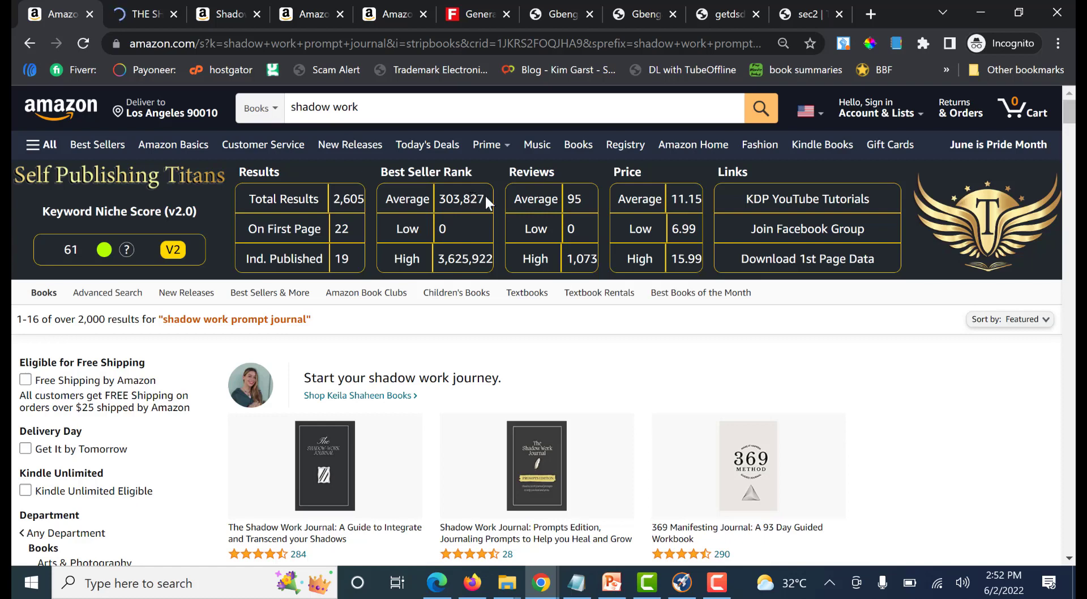
left_click_drag(486, 200, 438, 201)
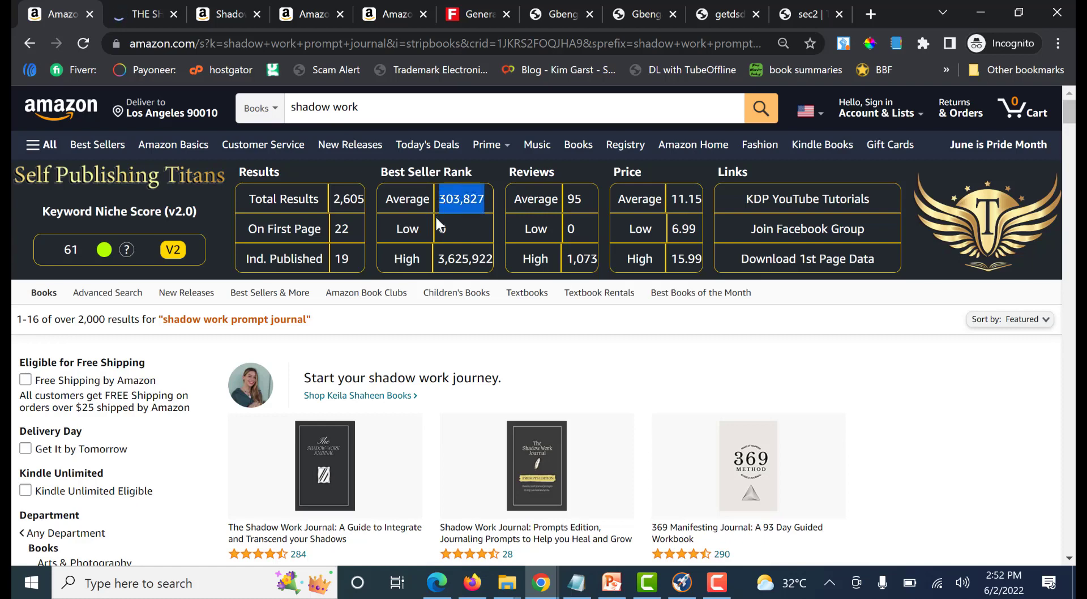
scroll(556, 324, "down", 1)
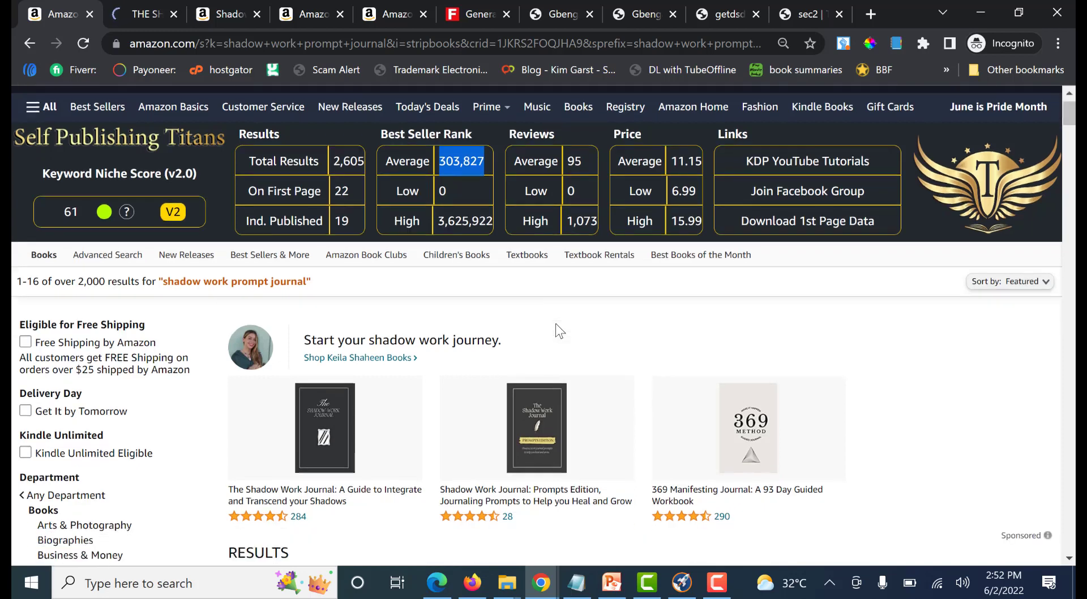
left_click_drag(108, 235, 71, 236)
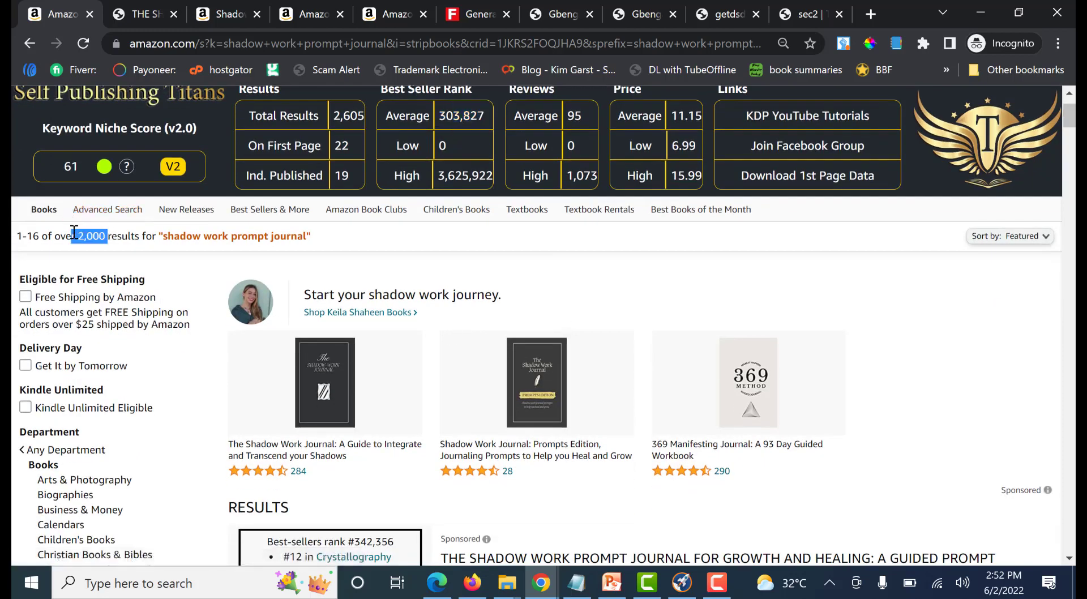
left_click(98, 242)
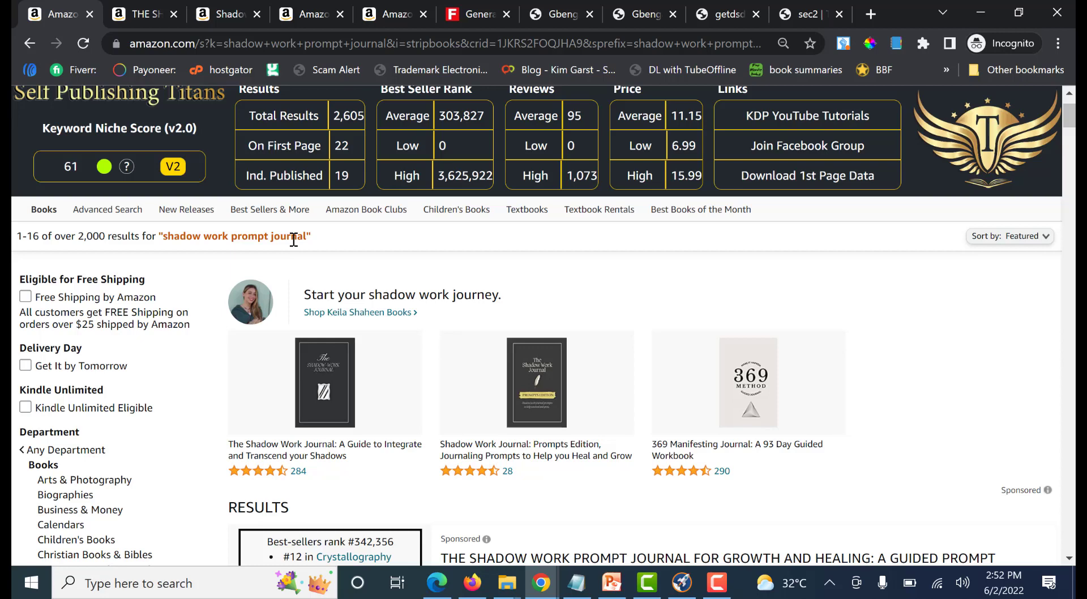
scroll(436, 268, "up", 2)
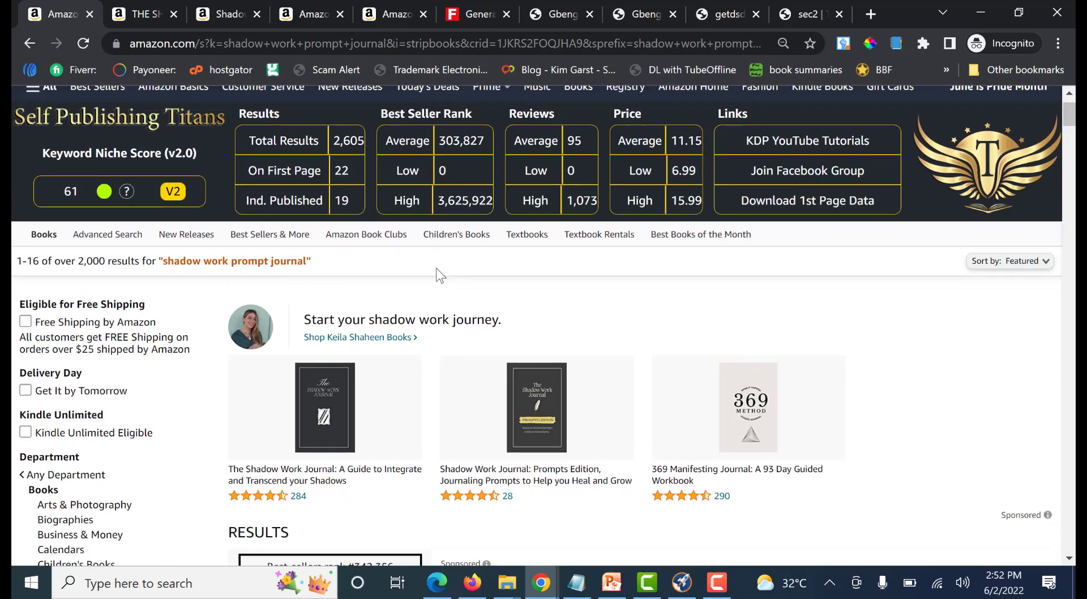
Find "Shadow Work Journal: Prompts Edition" in the search results and open it in a new tab
scroll(652, 271, "down", 15)
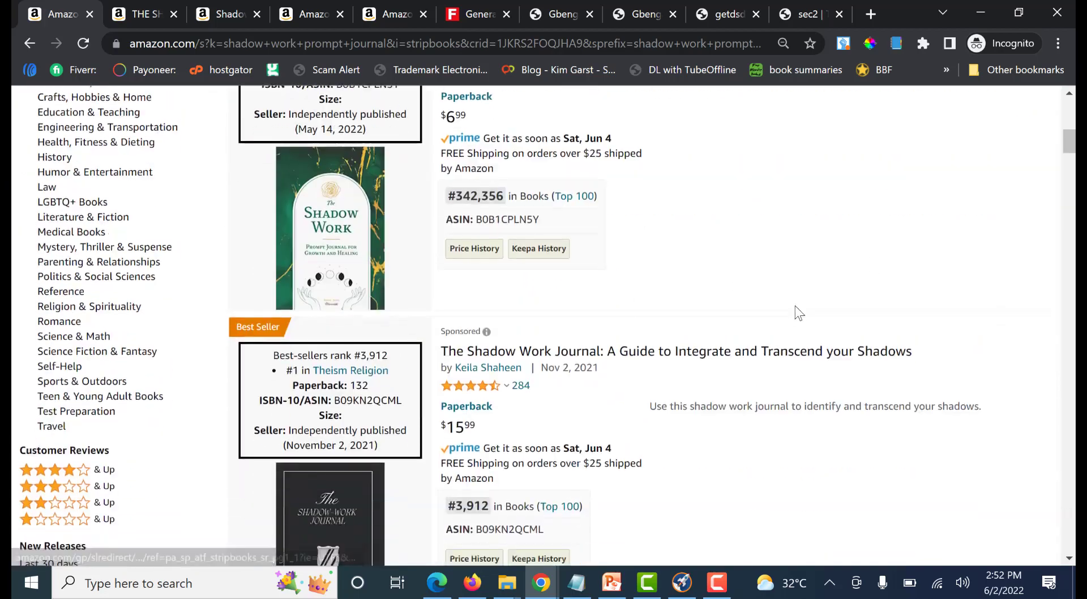
scroll(654, 275, "down", 20)
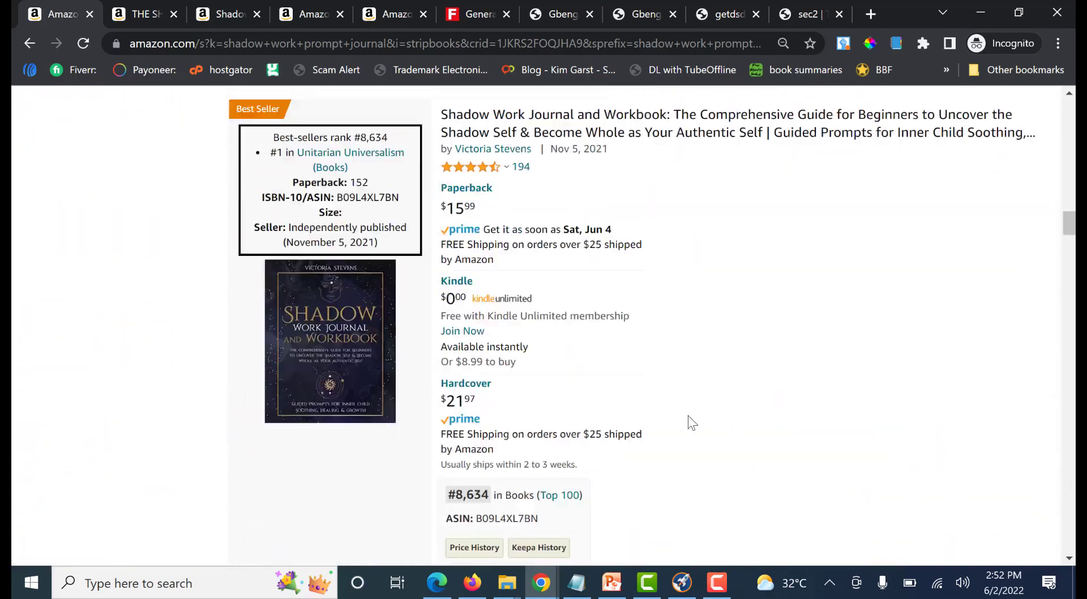
scroll(644, 390, "up", 10)
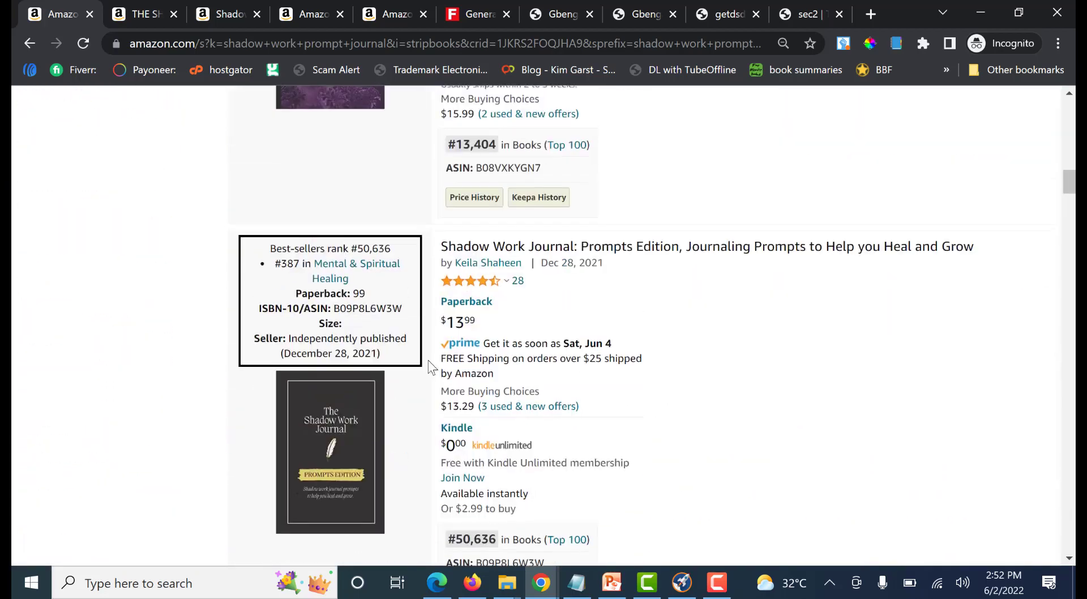
scroll(711, 377, "down", 6)
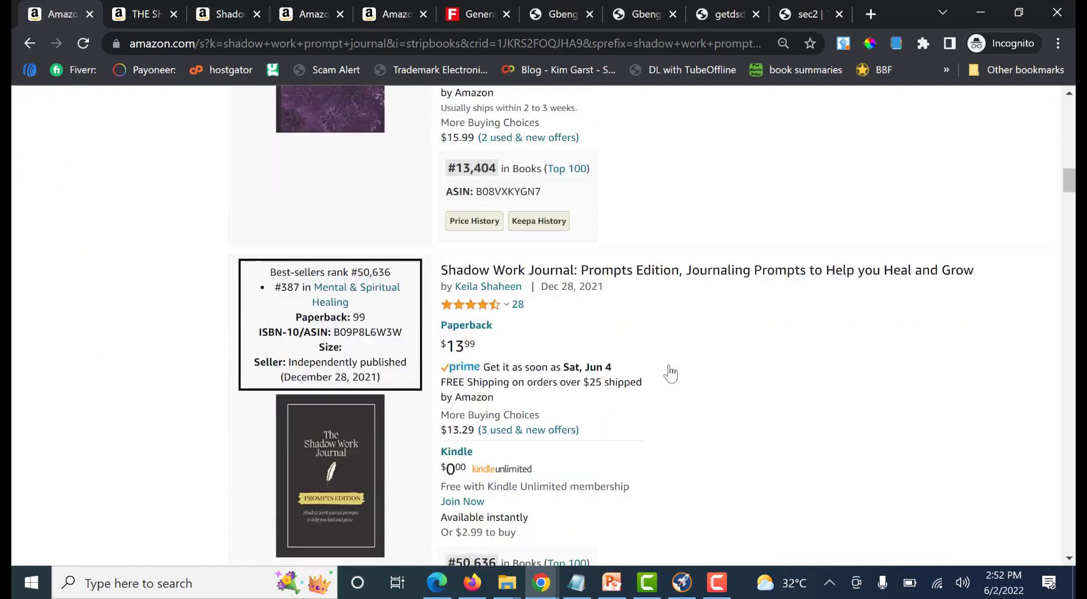
right_click(576, 159)
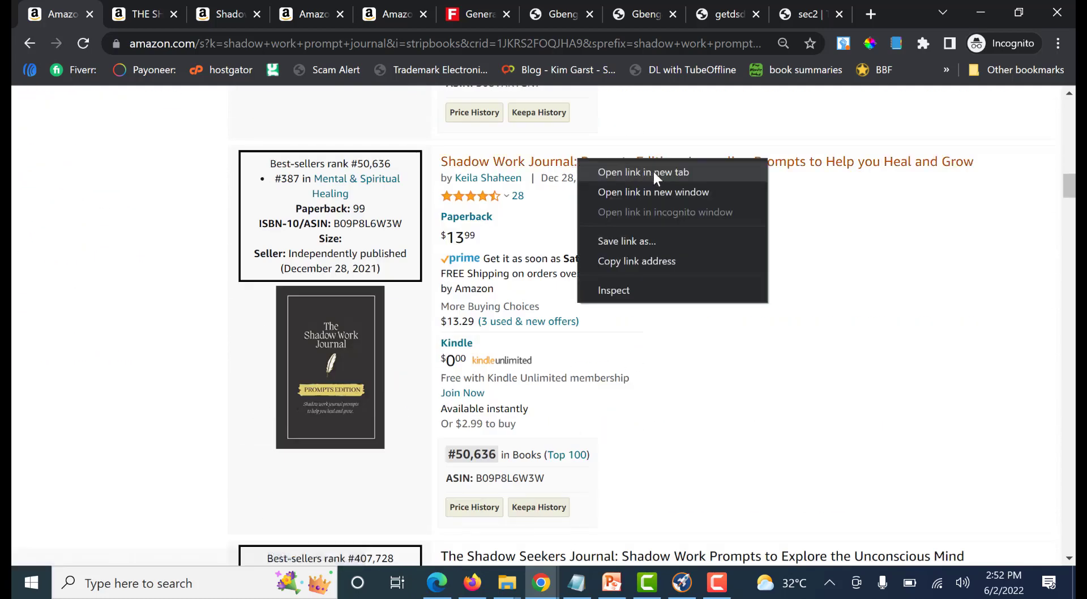
left_click(654, 169)
Check the best-seller categories in the product details of "The Shadow Work Prompt Journal for Growth and Healing"
left_click(145, 11)
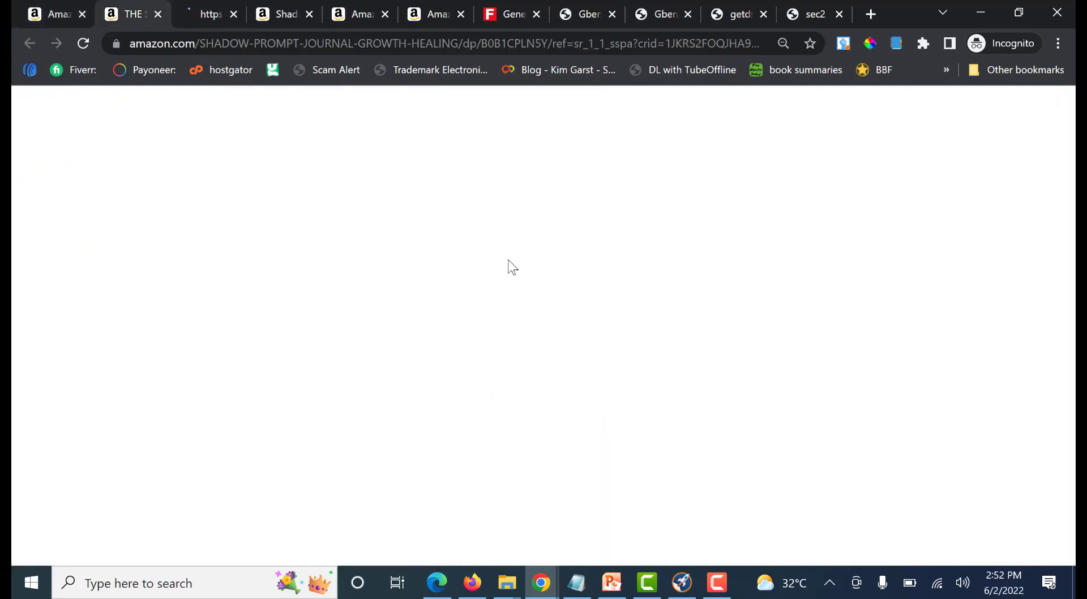
scroll(531, 296, "down", 4)
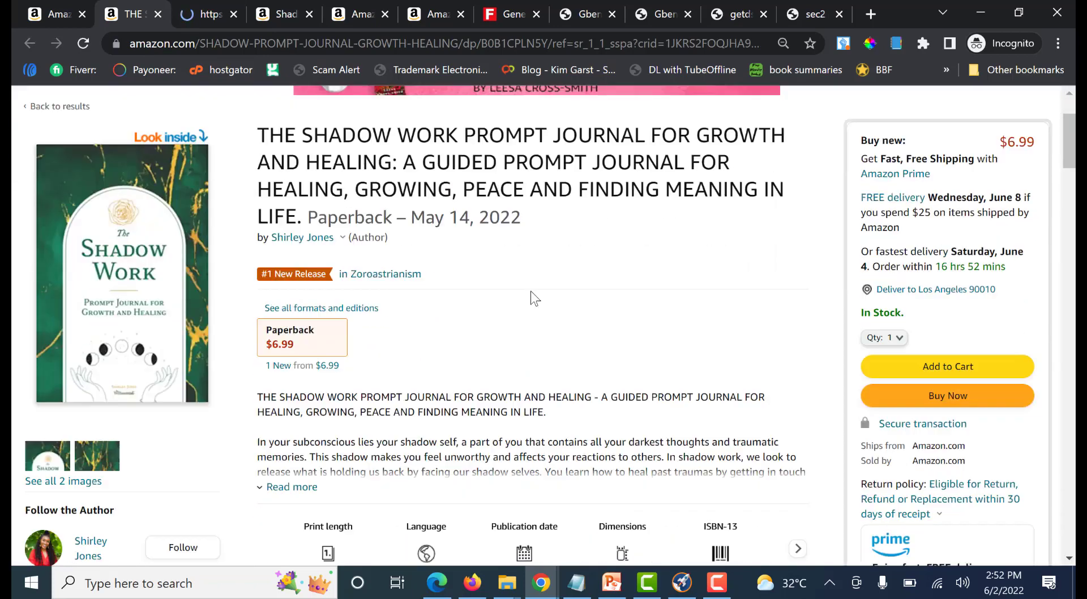
scroll(431, 296, "down", 12)
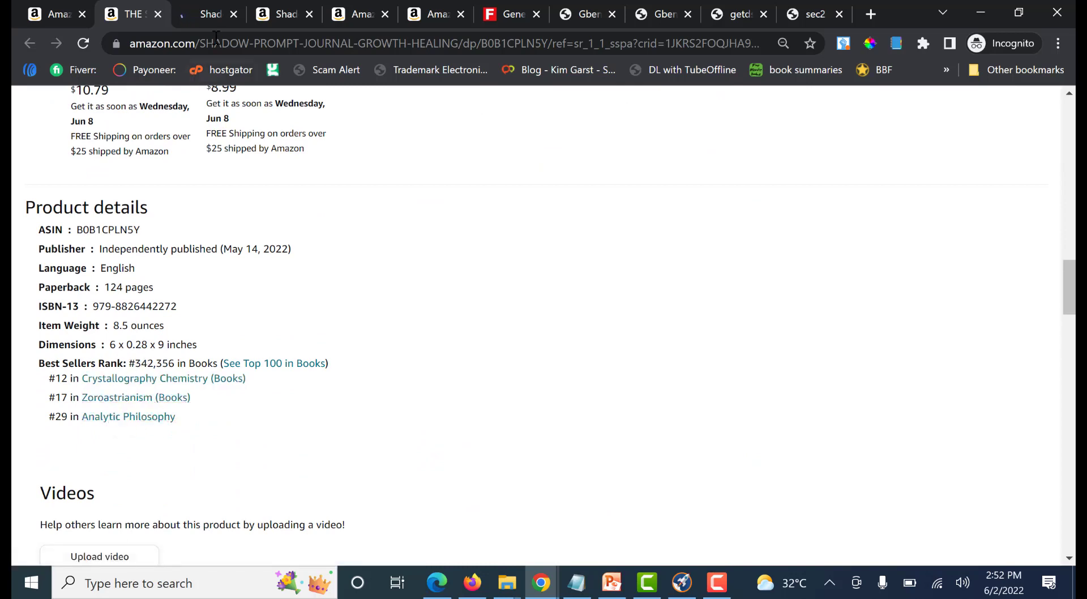
Check the best-seller categories in the product details of "Shadow Work Journal: Prompts Edition"
left_click(210, 14)
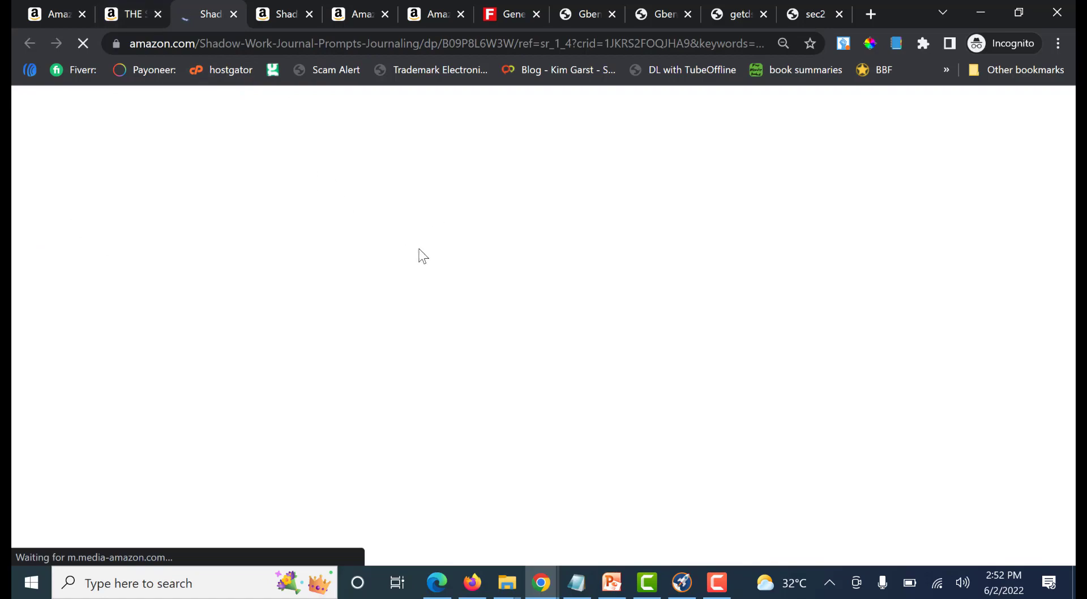
scroll(255, 311, "down", 15)
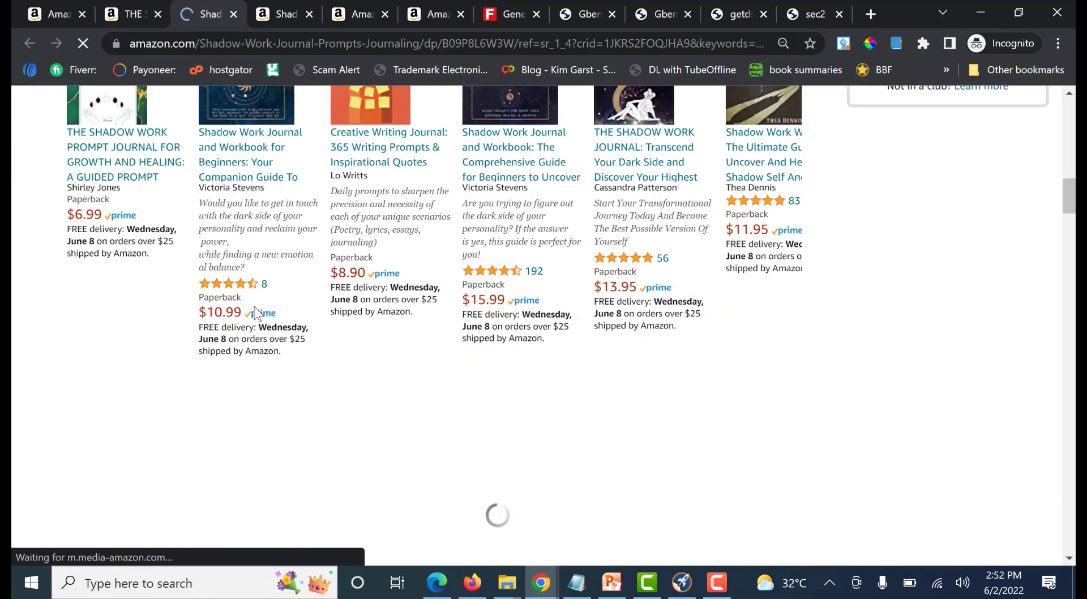
scroll(255, 312, "down", 12)
scroll(213, 351, "up", 2)
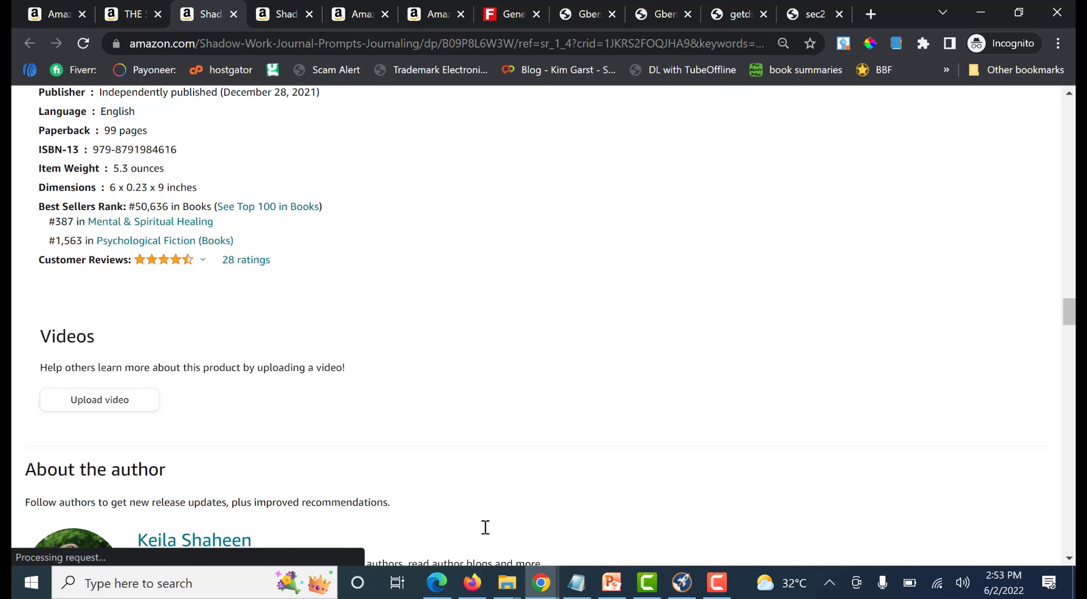
Switch to the KDP category chooser and expand the Nonfiction categories
mouse_move(541, 583)
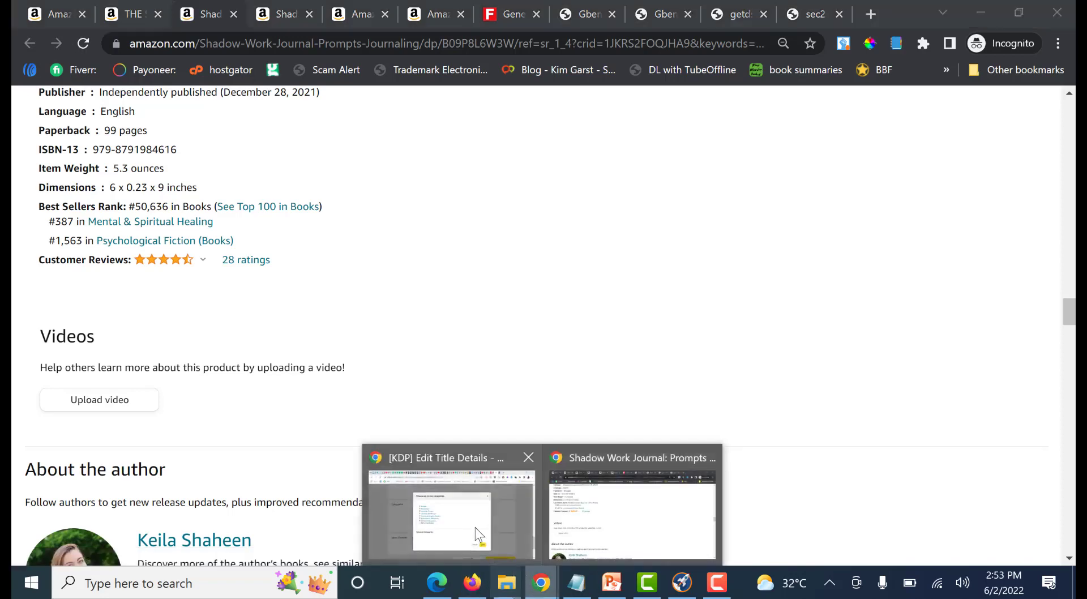
left_click(475, 529)
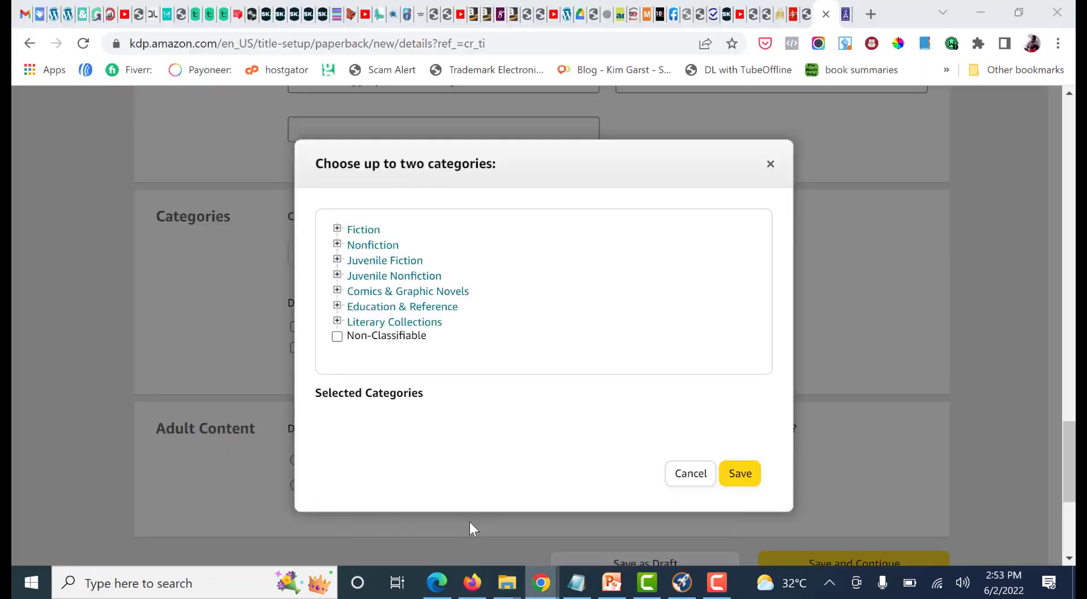
left_click(337, 245)
Find Psychology within Nonfiction, expand it and look through its subcategories for one matching the competing listing
scroll(427, 296, "down", 2)
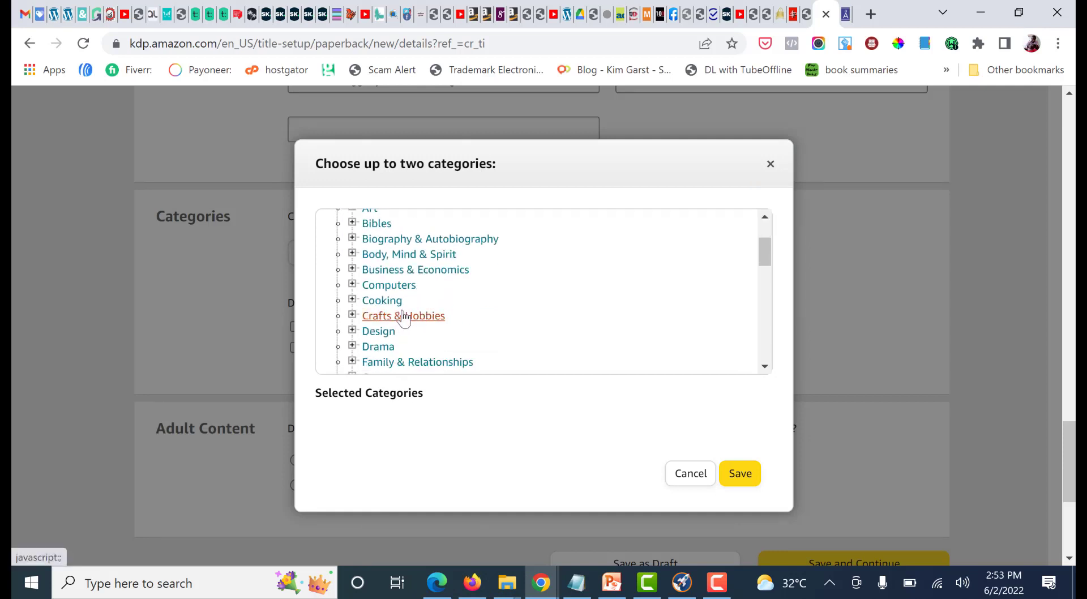
scroll(404, 317, "down", 2)
scroll(403, 306, "down", 1)
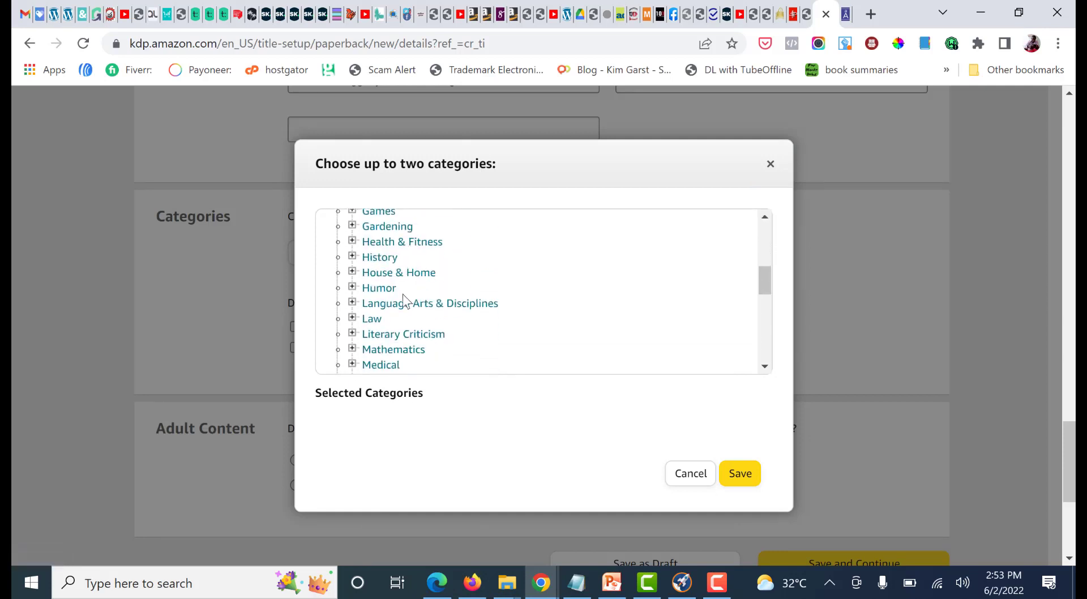
scroll(444, 313, "down", 3)
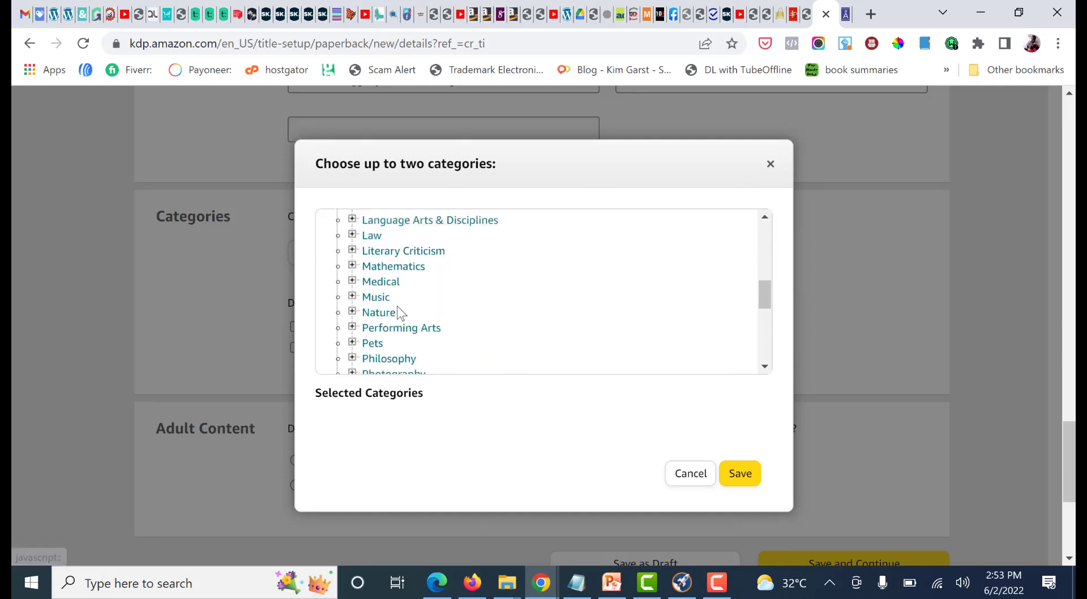
scroll(417, 309, "down", 2)
scroll(419, 314, "down", 3)
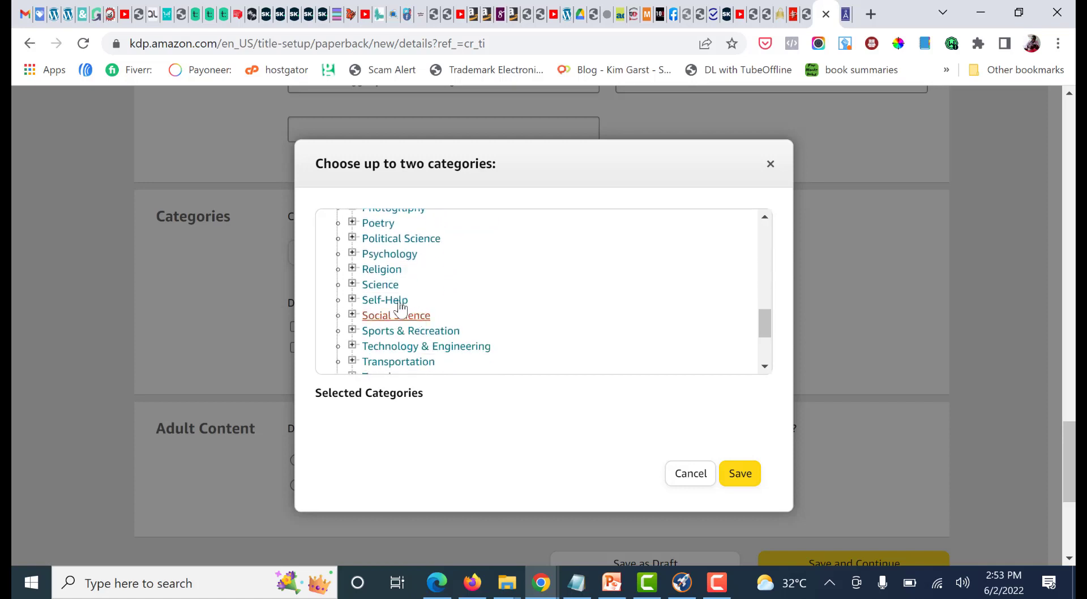
left_click(352, 253)
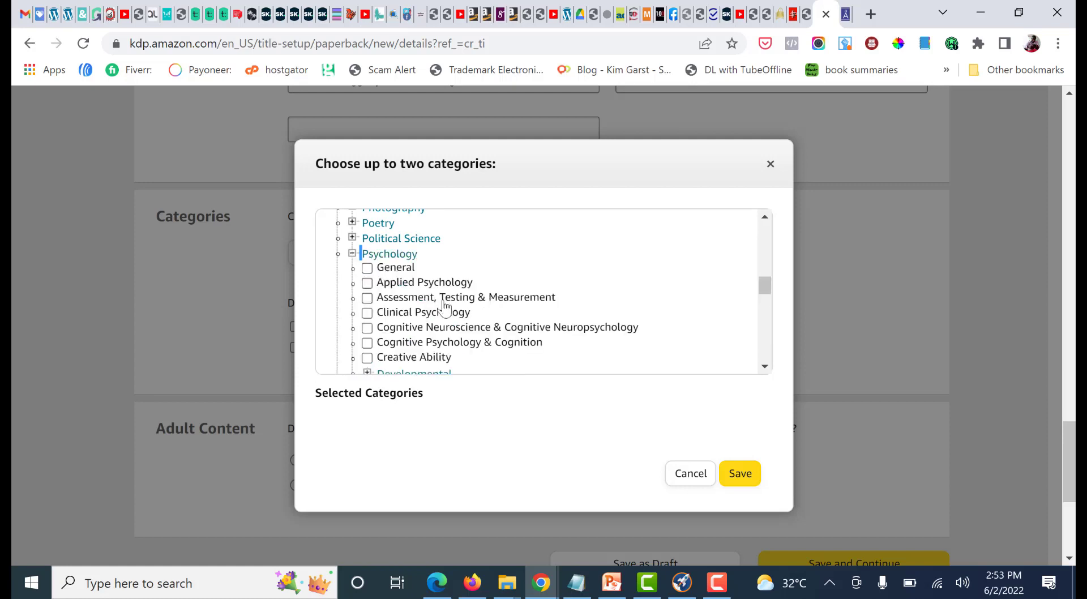
scroll(444, 307, "down", 1)
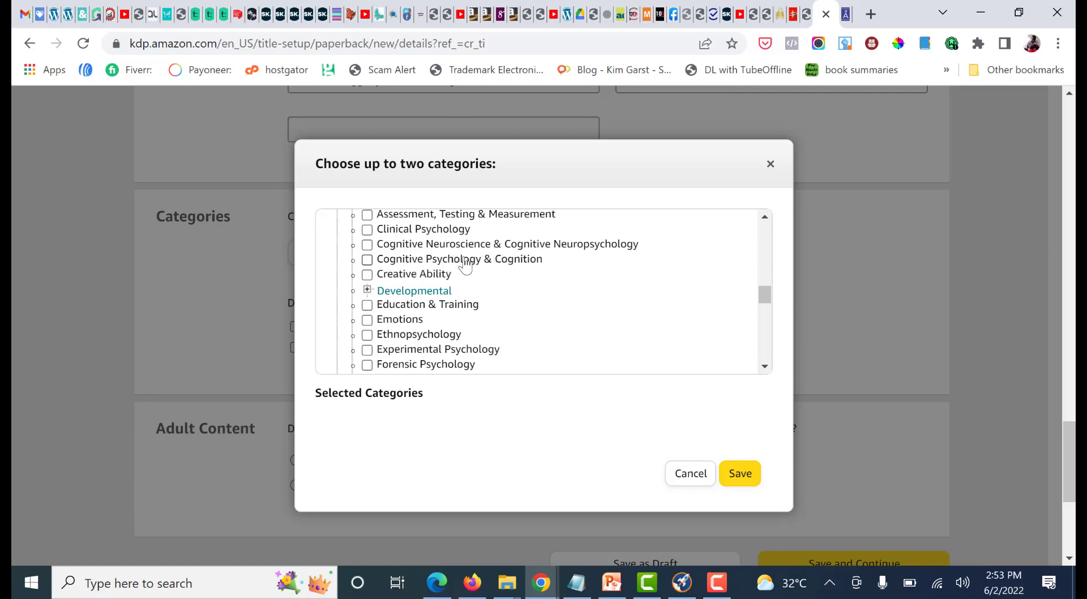
scroll(420, 286, "down", 1)
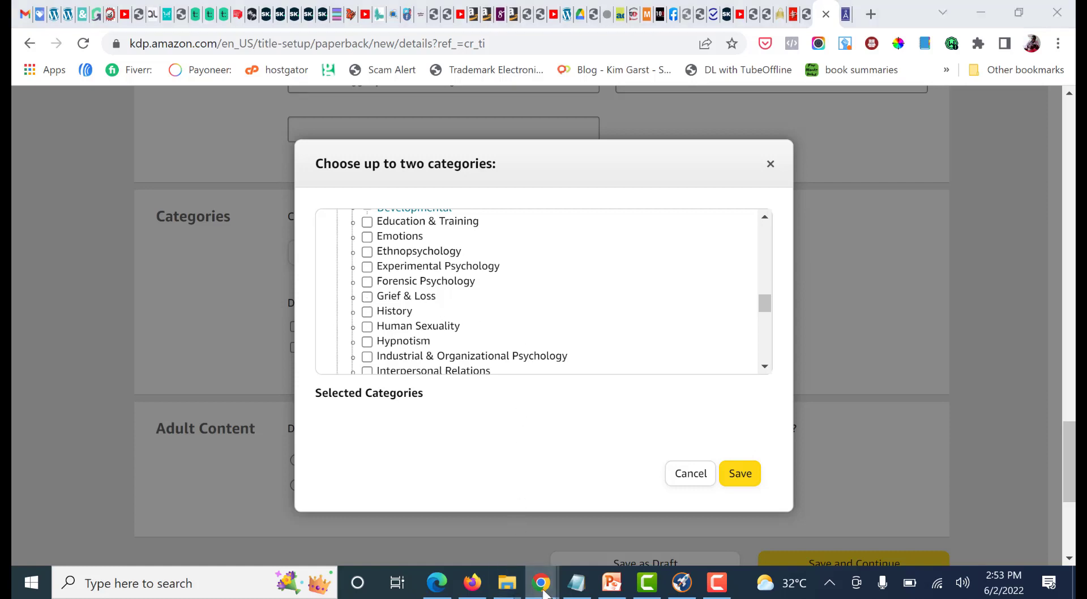
Switch to the Amazon listing, open its Mental & Spiritual Healing best-seller page and check the category's parent path
mouse_move(543, 590)
left_click(579, 512)
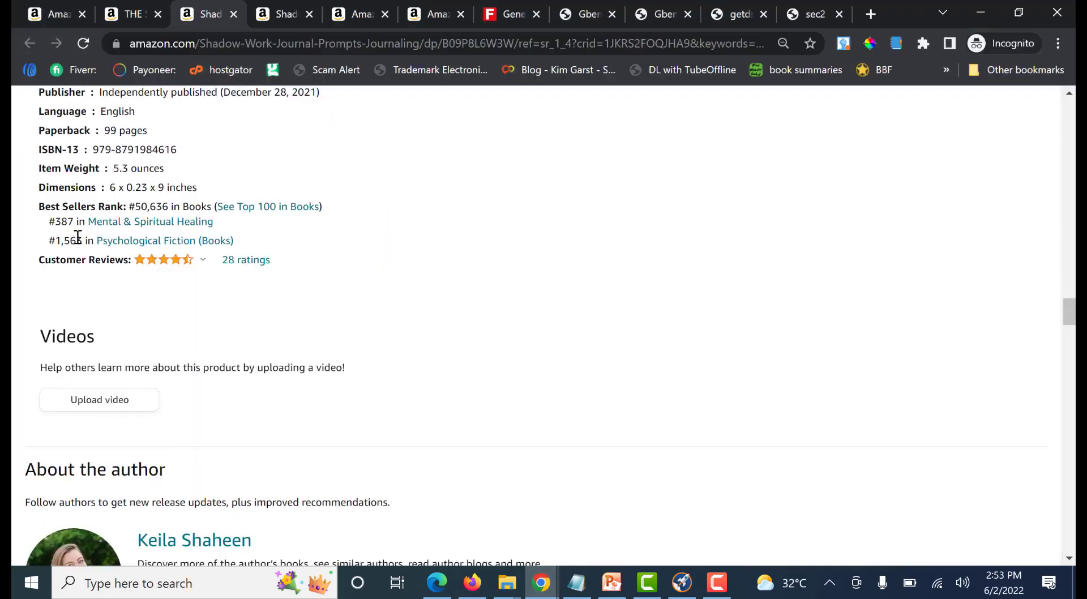
left_click(168, 223)
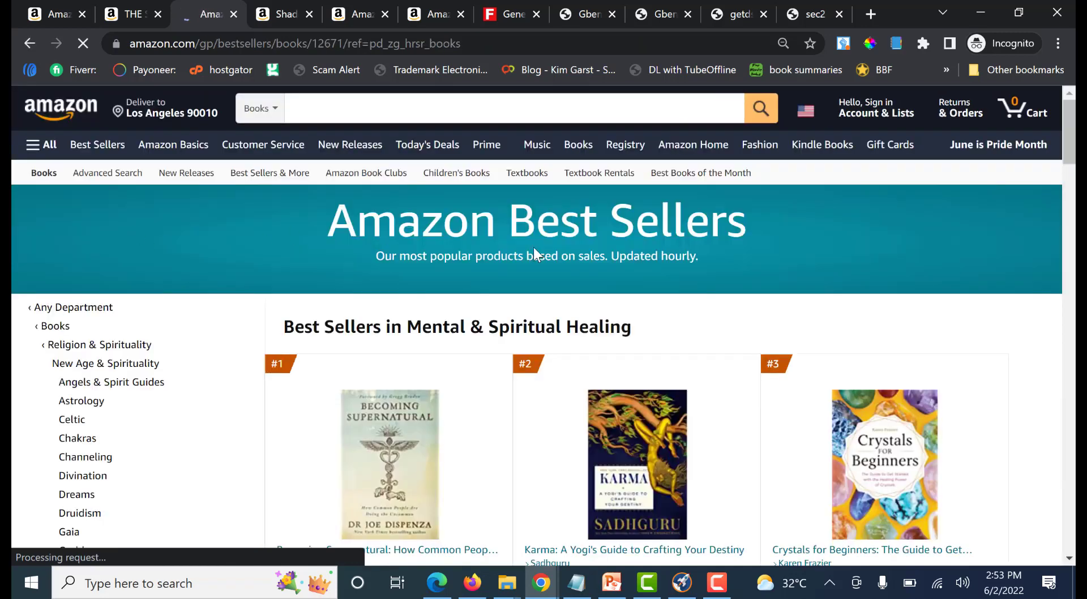
scroll(533, 253, "down", 1)
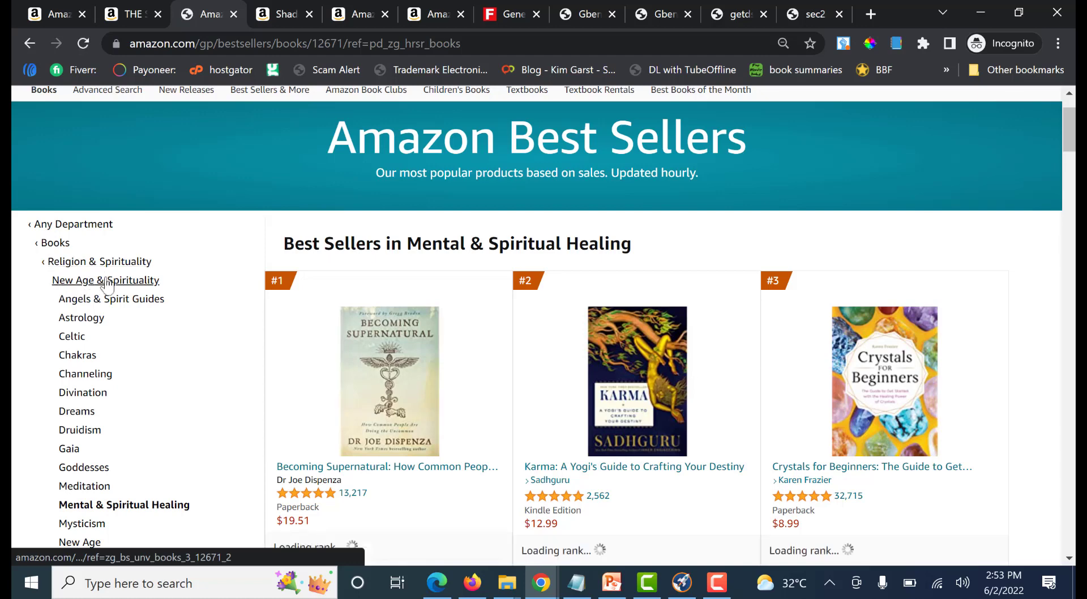
scroll(198, 280, "down", 1)
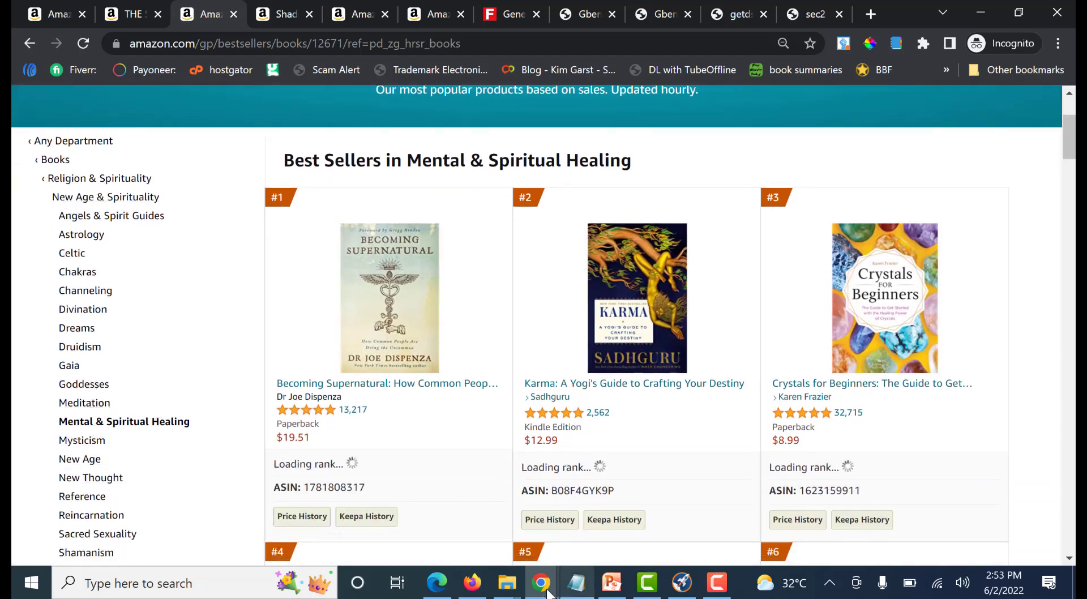
scroll(11, 264, "up", 2)
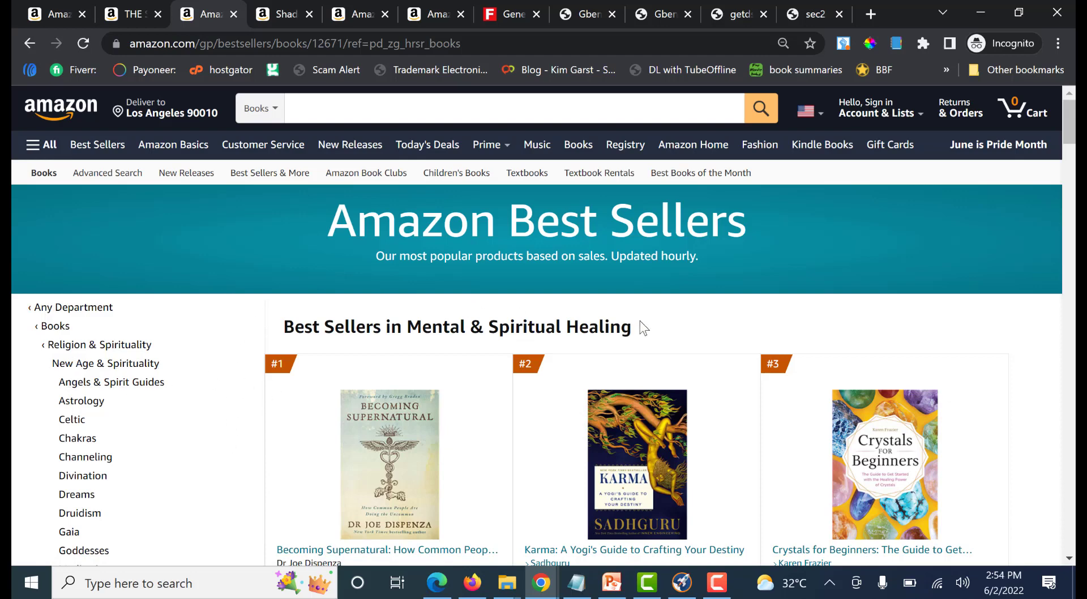
left_click_drag(643, 326, 281, 325)
left_click_drag(667, 328, 277, 322)
left_click(277, 322)
scroll(593, 331, "down", 2)
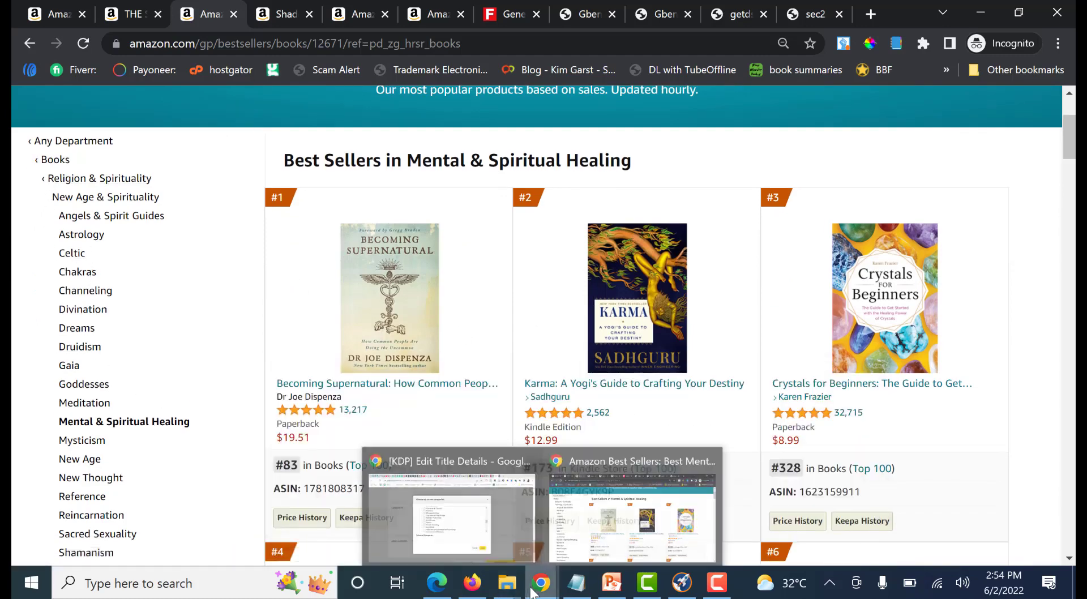
Return to the KDP category chooser, look through the Nonfiction categories and collapse Psychology
mouse_move(491, 586)
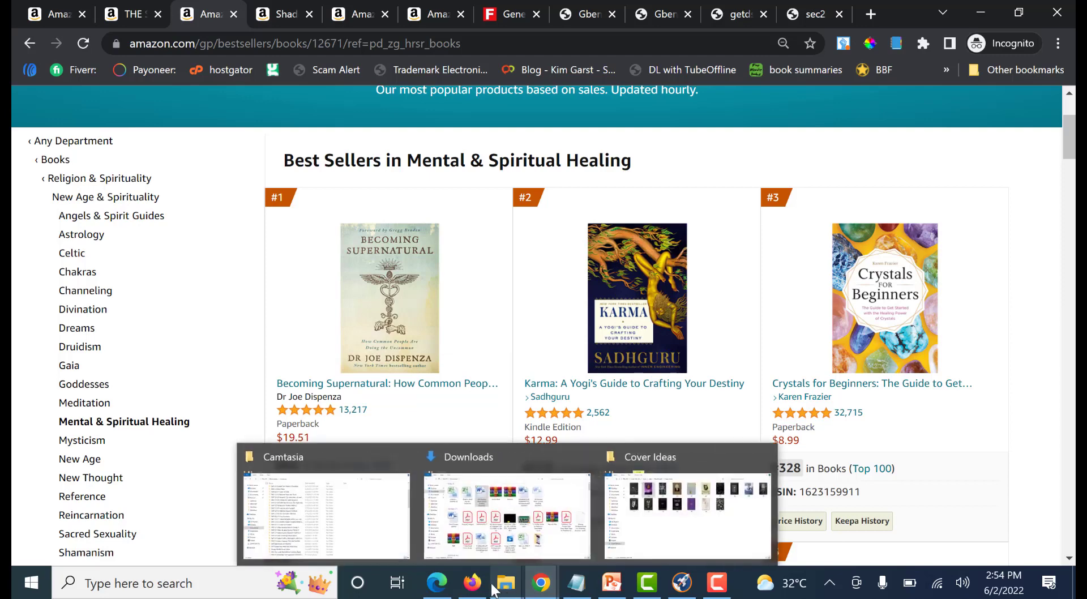
mouse_move(540, 590)
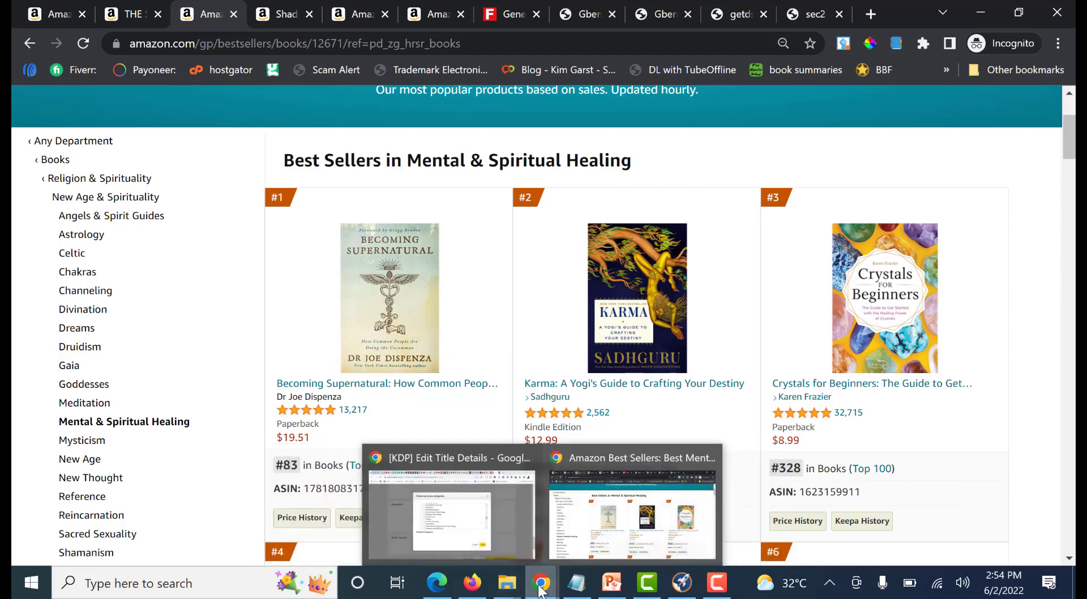
left_click(464, 522)
scroll(385, 300, "up", 3)
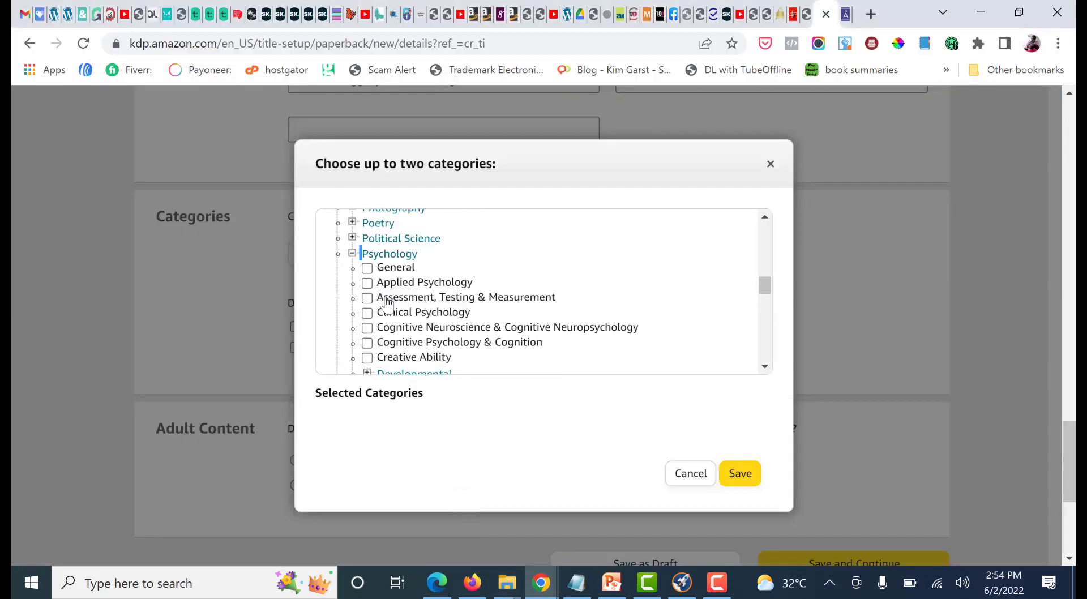
scroll(385, 303, "up", 8)
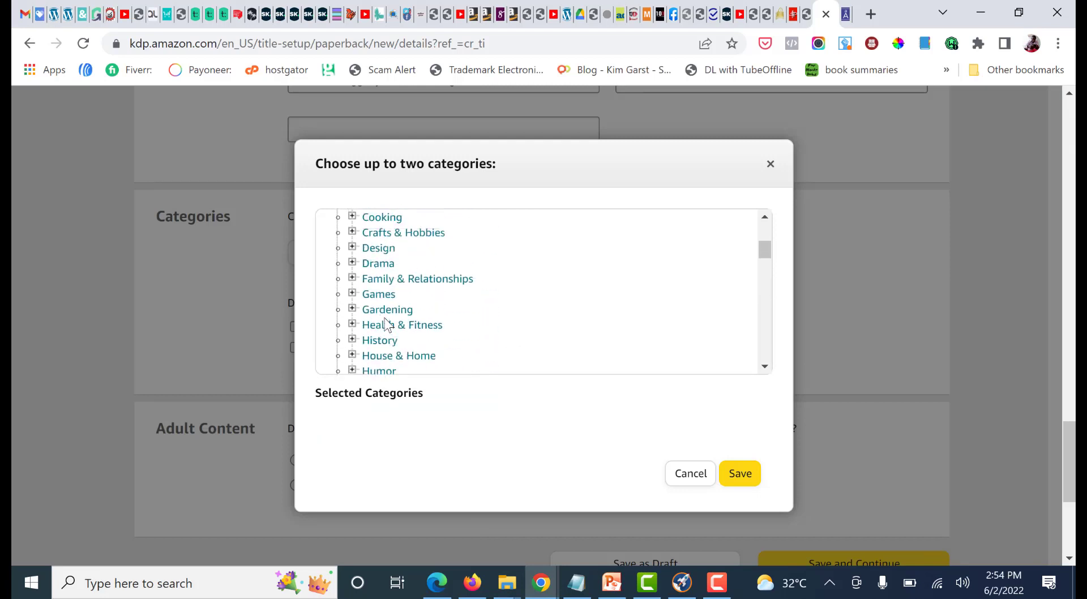
scroll(386, 324, "up", 4)
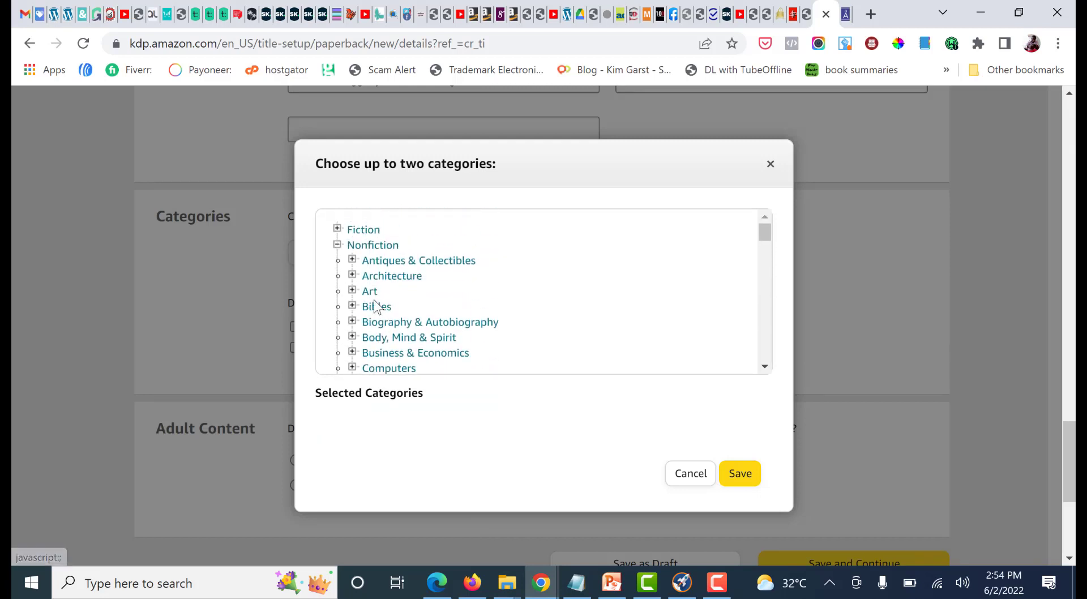
scroll(379, 300, "down", 8)
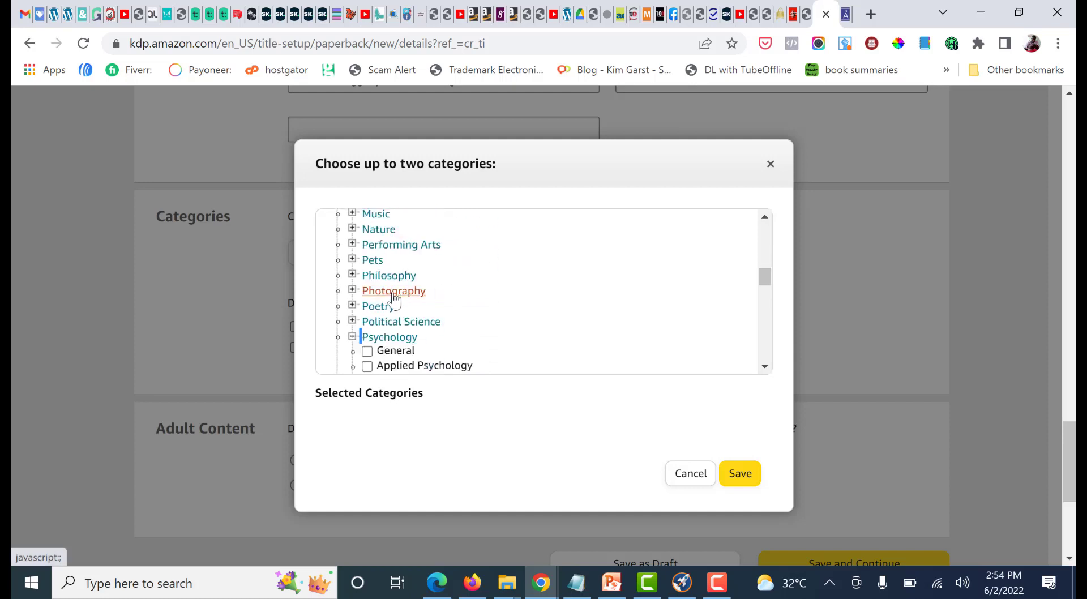
scroll(395, 298, "down", 2)
left_click(352, 253)
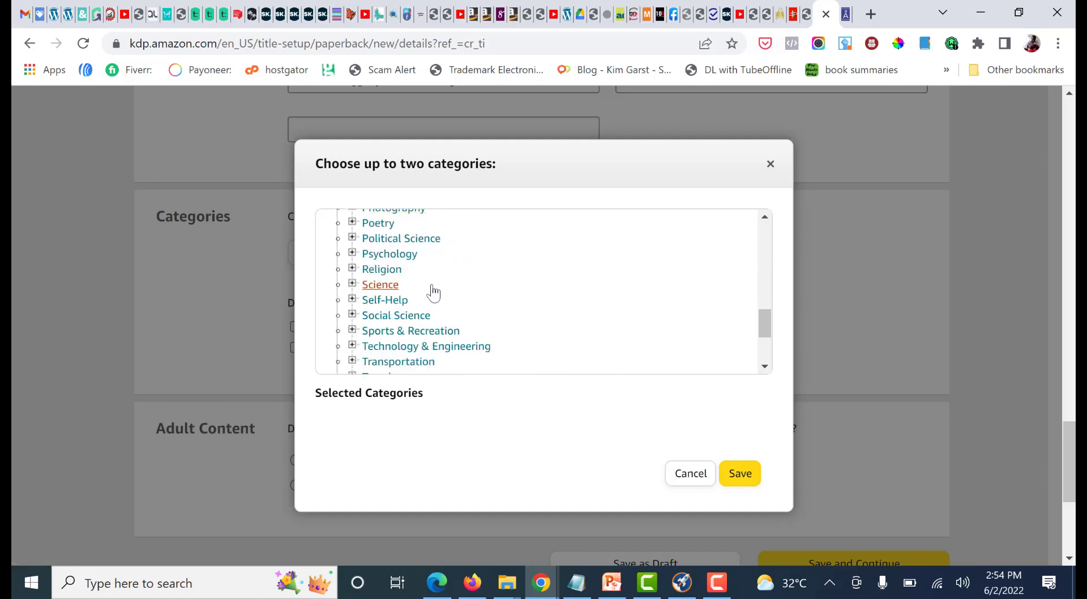
Expand Religion within Nonfiction and look through its subcategories and the remaining top-level categories for a match to the competing listing
left_click(353, 269)
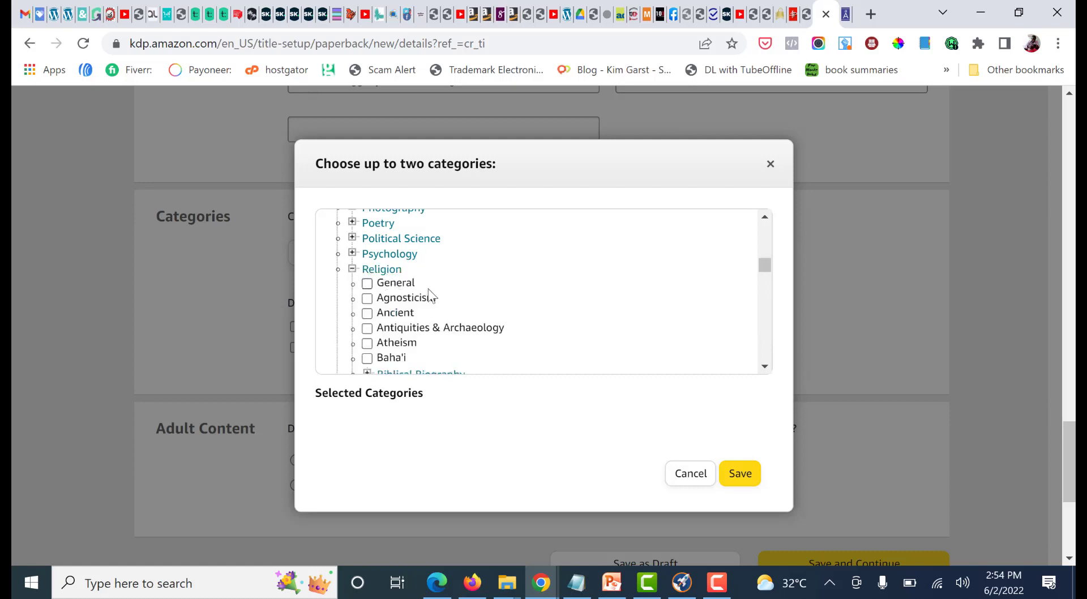
scroll(439, 297, "down", 1)
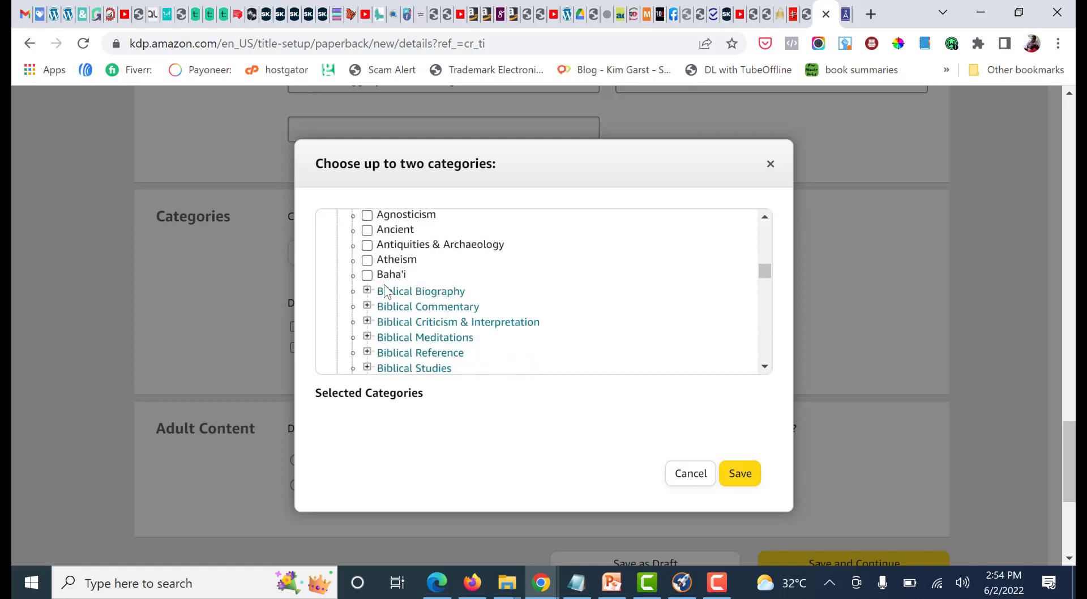
scroll(447, 292, "down", 1)
scroll(470, 295, "down", 5)
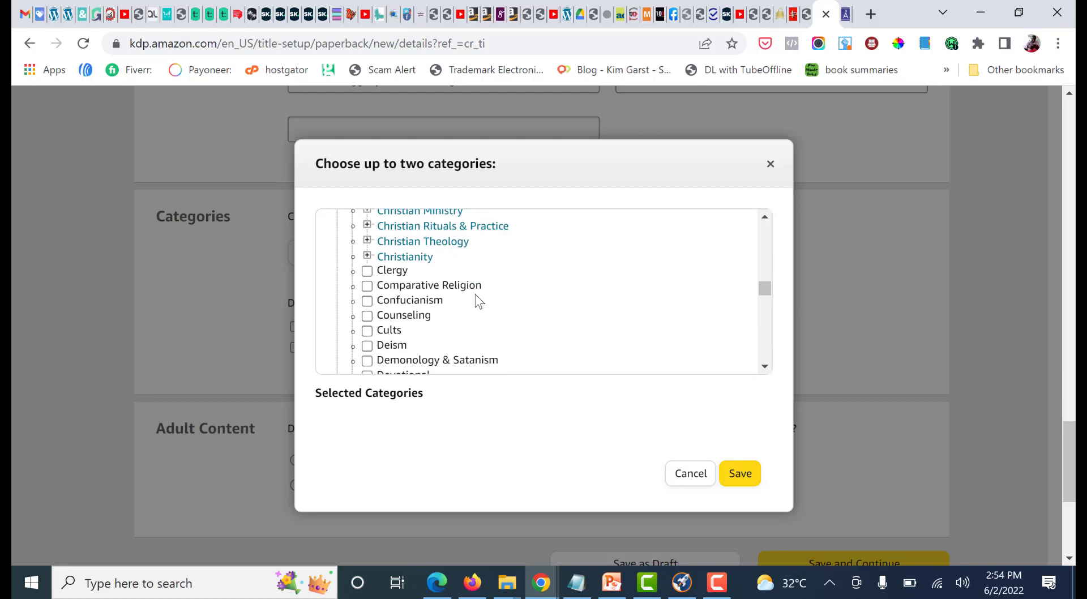
scroll(431, 292, "down", 3)
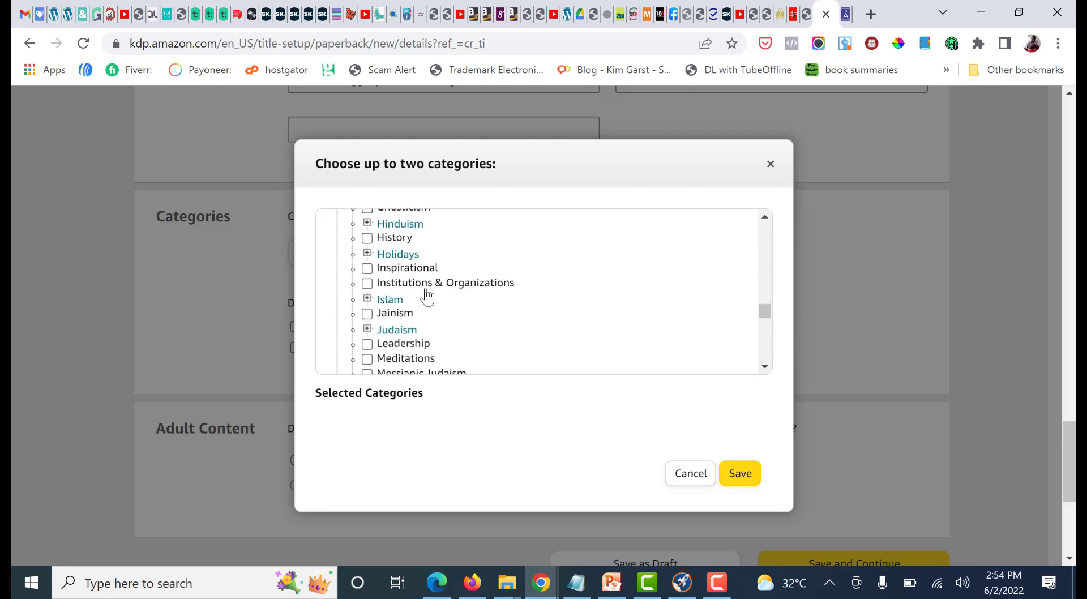
scroll(437, 300, "down", 1)
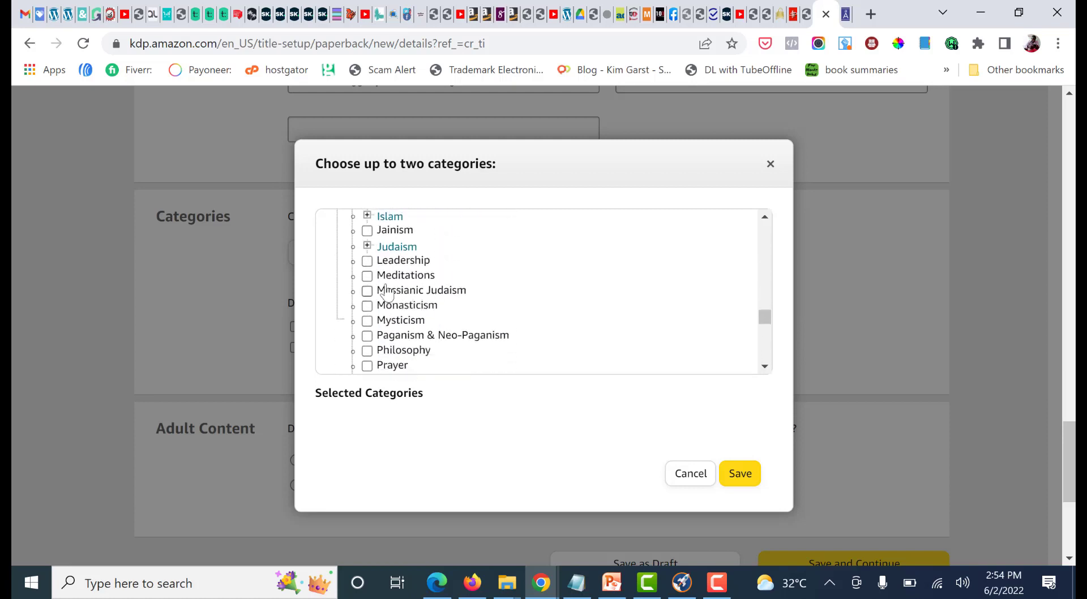
scroll(453, 290, "down", 1)
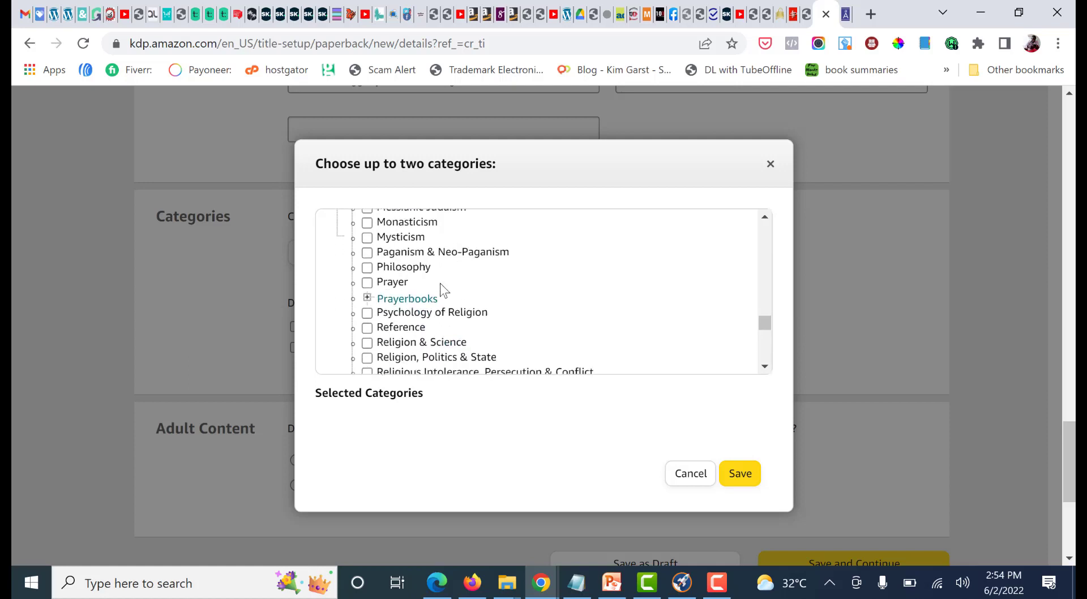
scroll(462, 297, "down", 1)
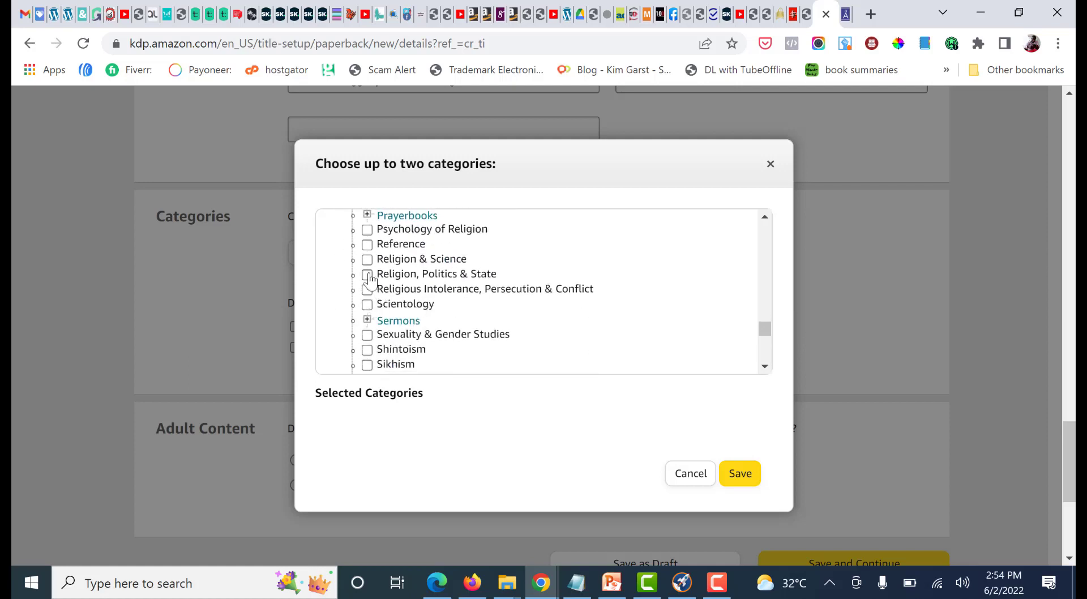
scroll(453, 271, "down", 2)
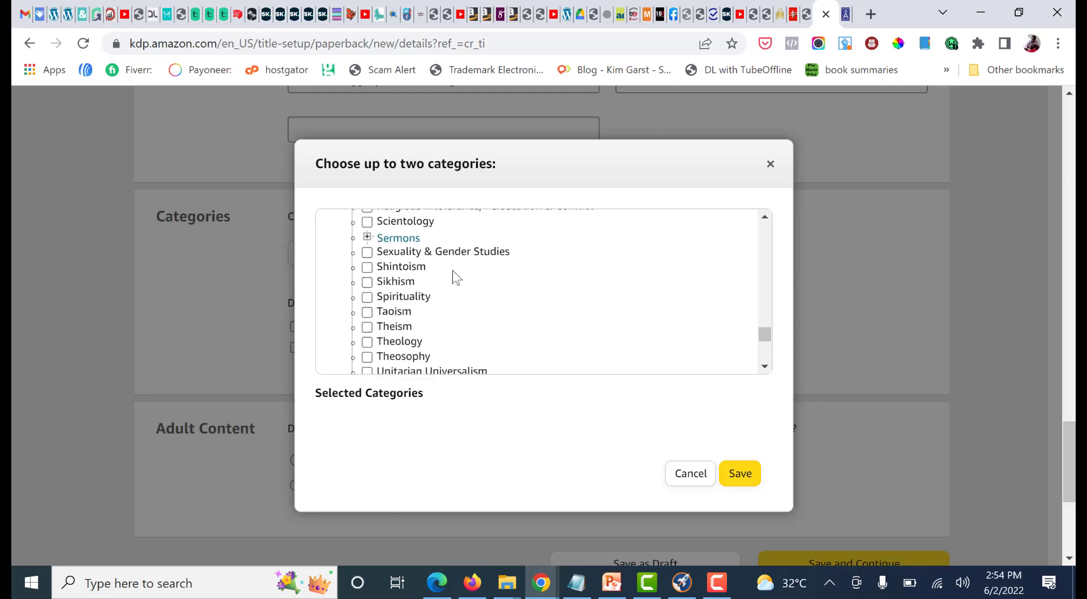
scroll(426, 274, "down", 2)
scroll(460, 283, "down", 3)
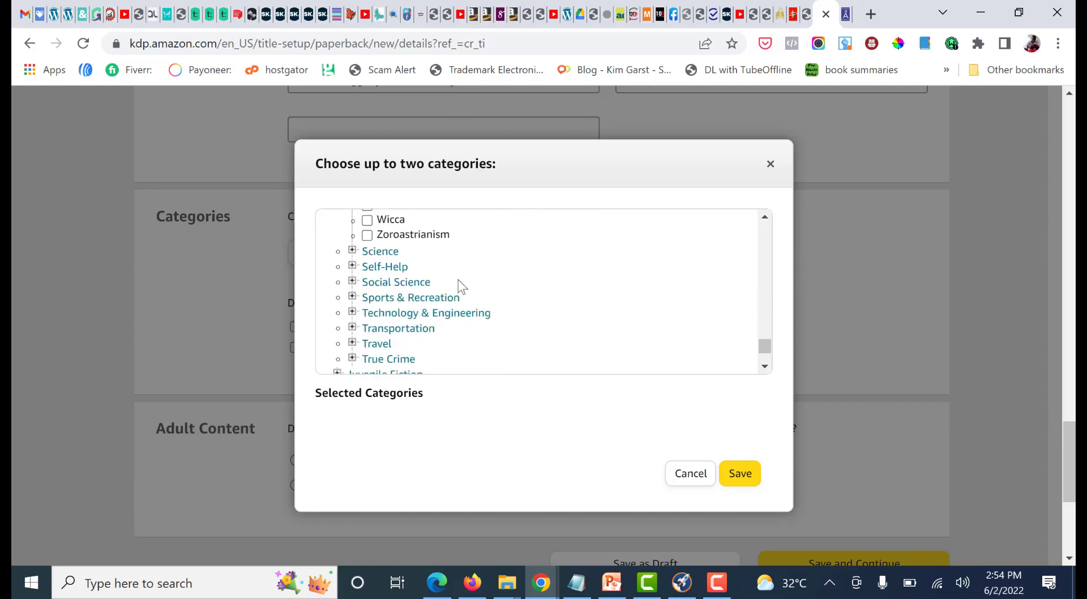
scroll(448, 288, "down", 3)
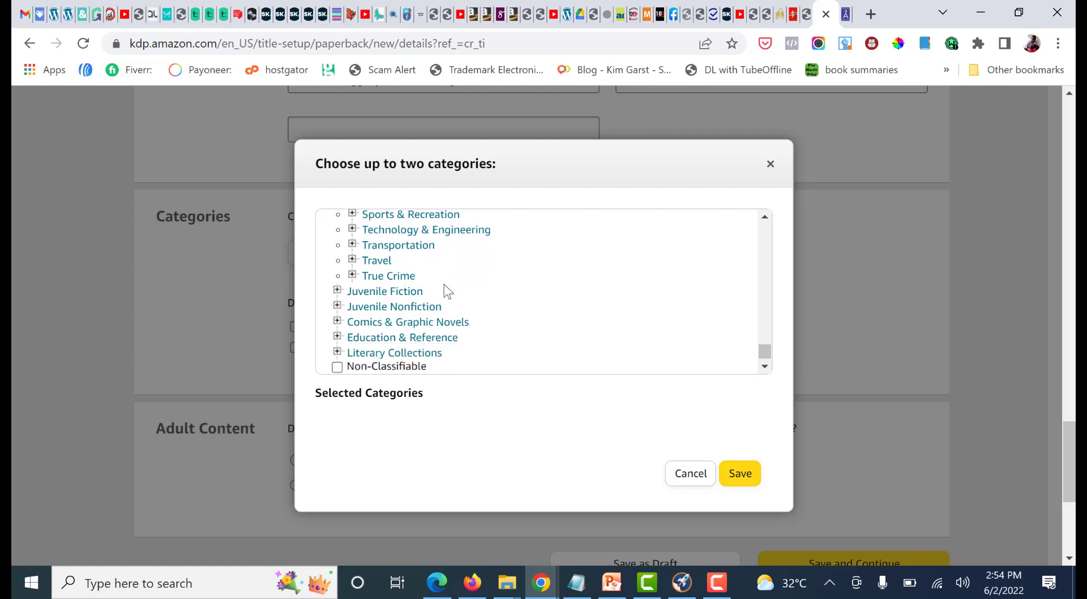
scroll(377, 360, "down", 1)
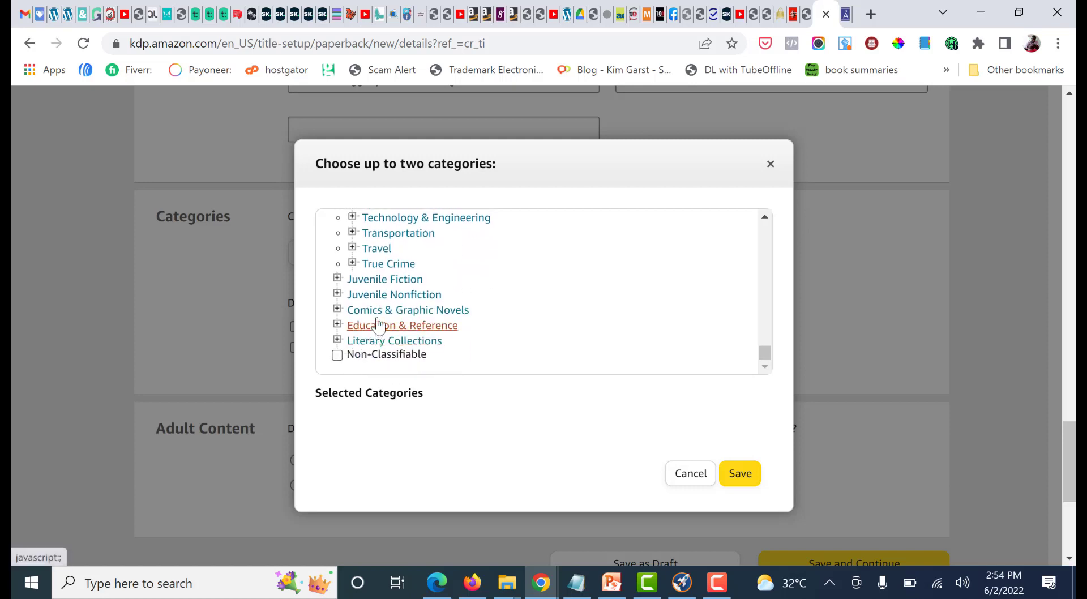
Recheck the end of the Religion subcategories and expand Prayerbooks to see its options
scroll(399, 291, "up", 2)
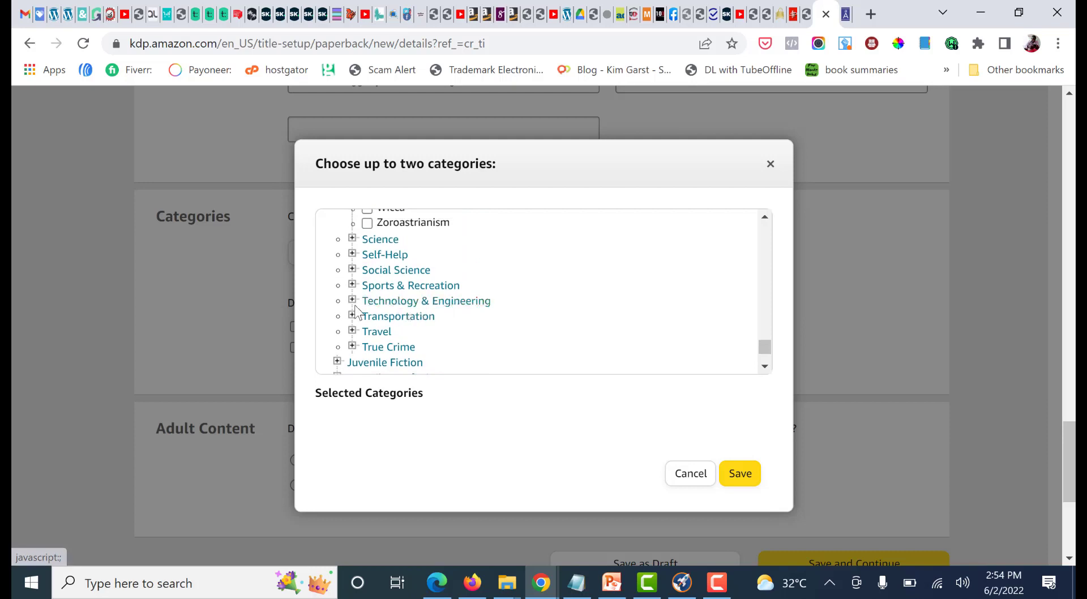
scroll(357, 304, "up", 2)
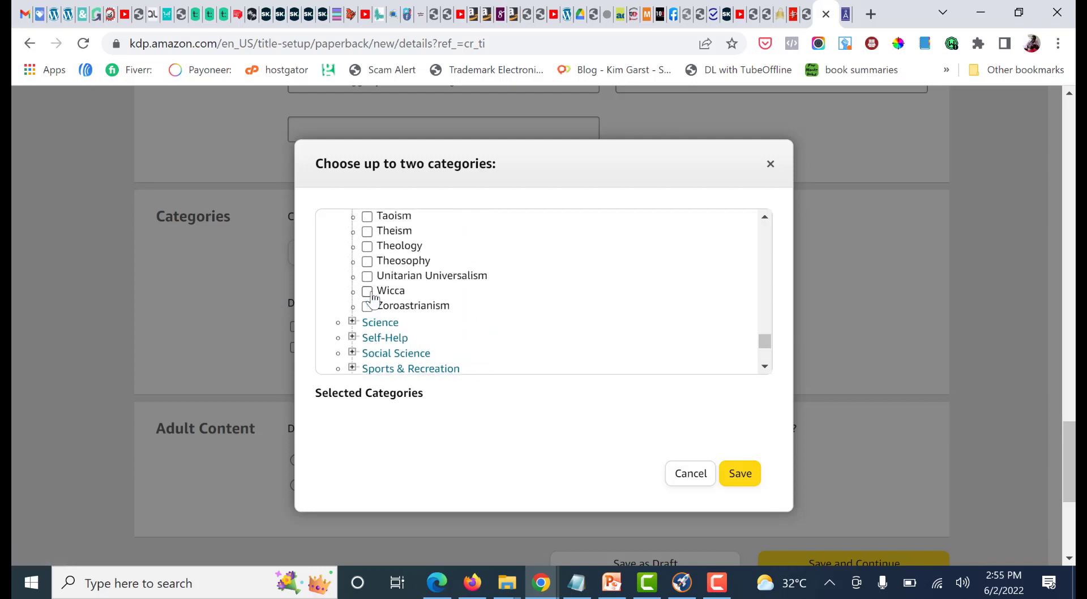
scroll(445, 317, "up", 4)
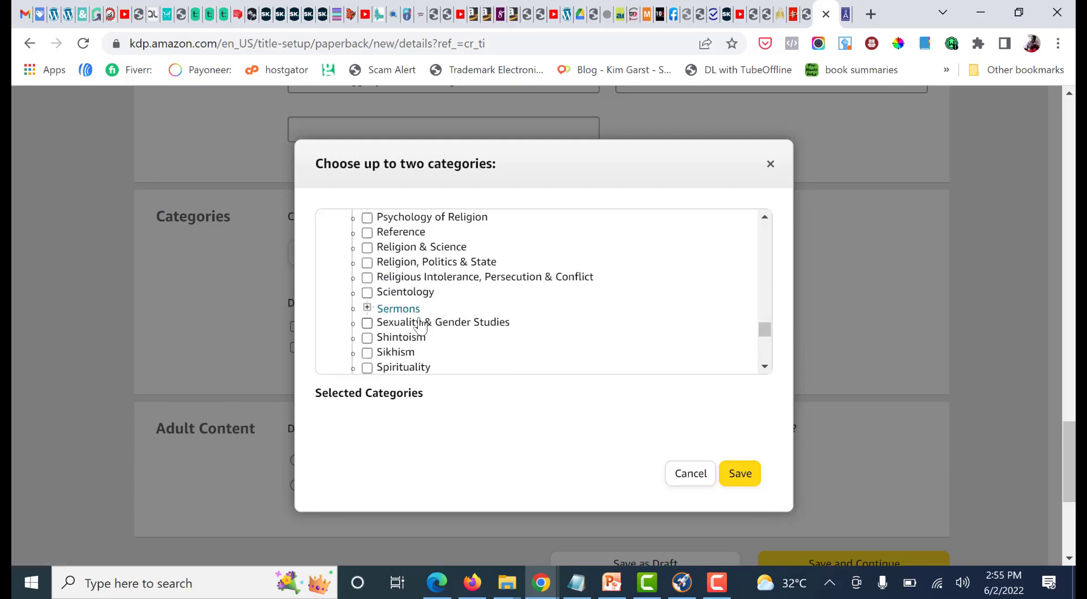
scroll(420, 327, "up", 2)
scroll(468, 320, "down", 2)
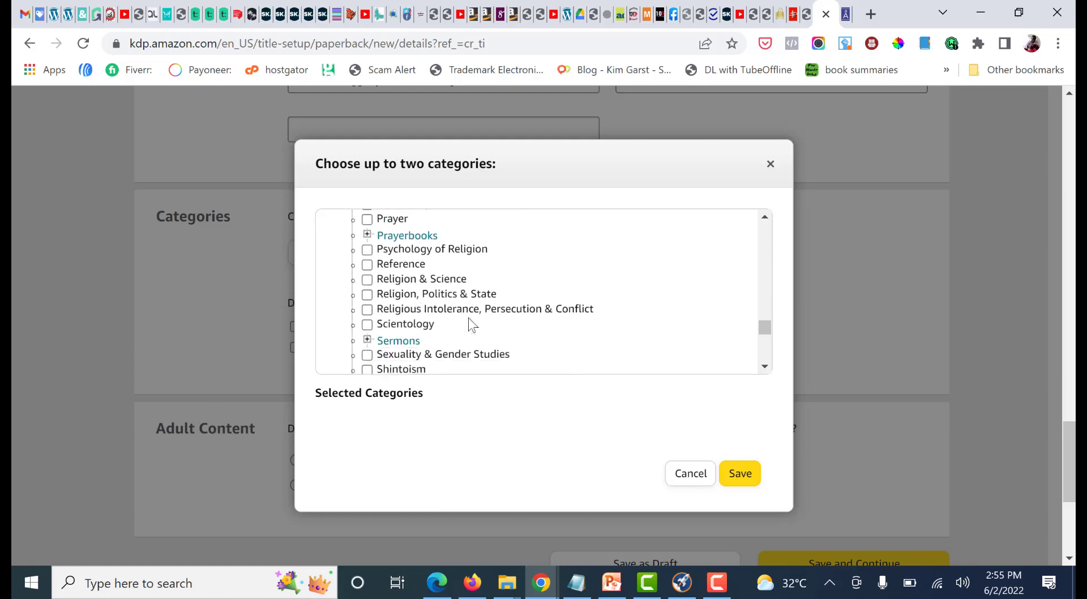
scroll(367, 256, "up", 2)
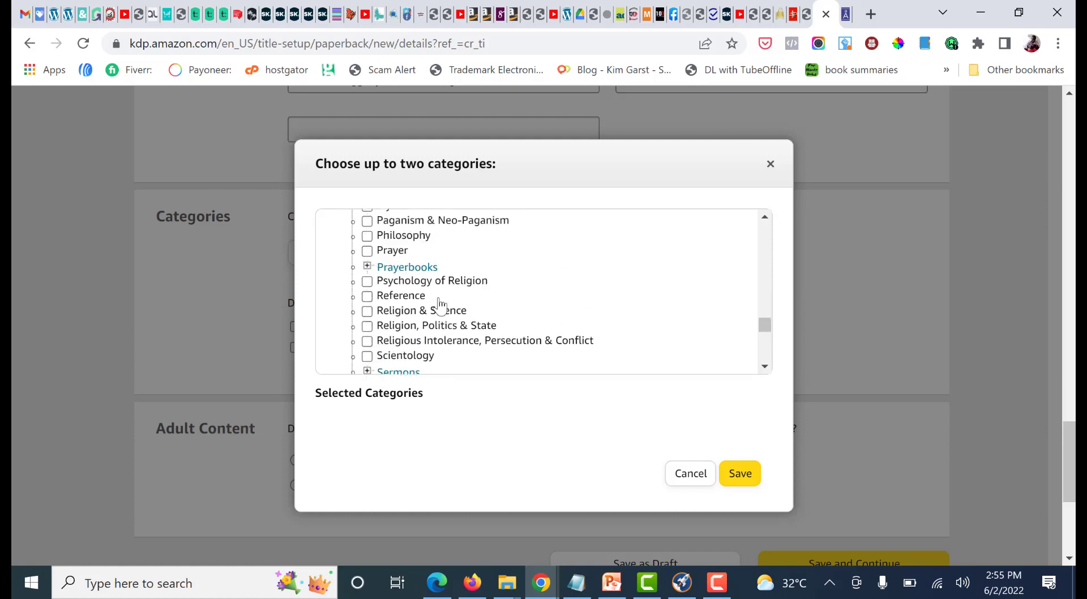
left_click(367, 286)
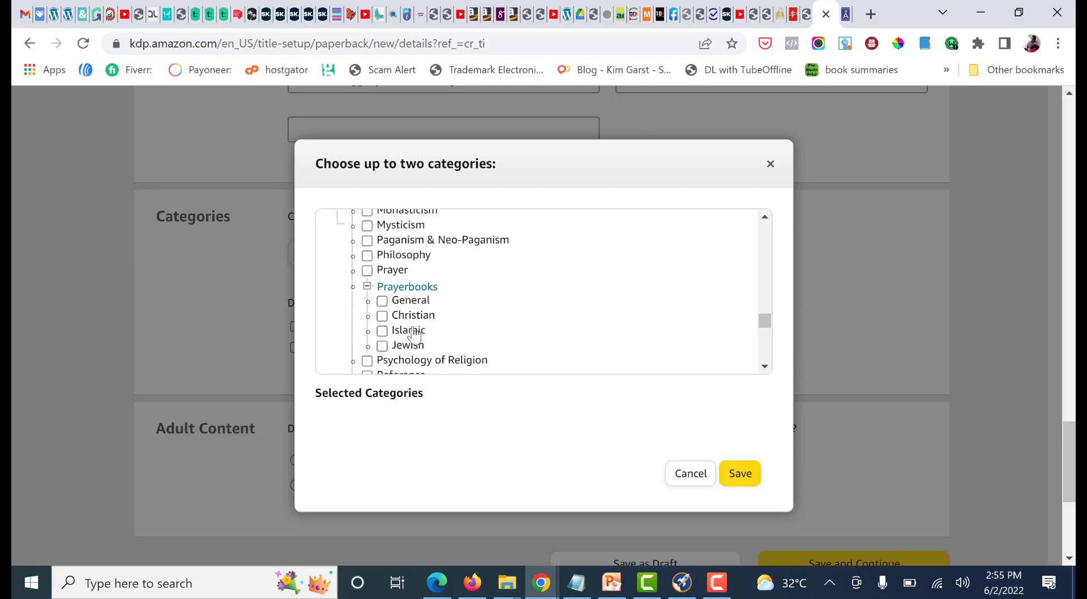
Look through the middle of the Religion subcategories, expand Hinduism and review its options
scroll(459, 344, "up", 1)
scroll(458, 343, "up", 2)
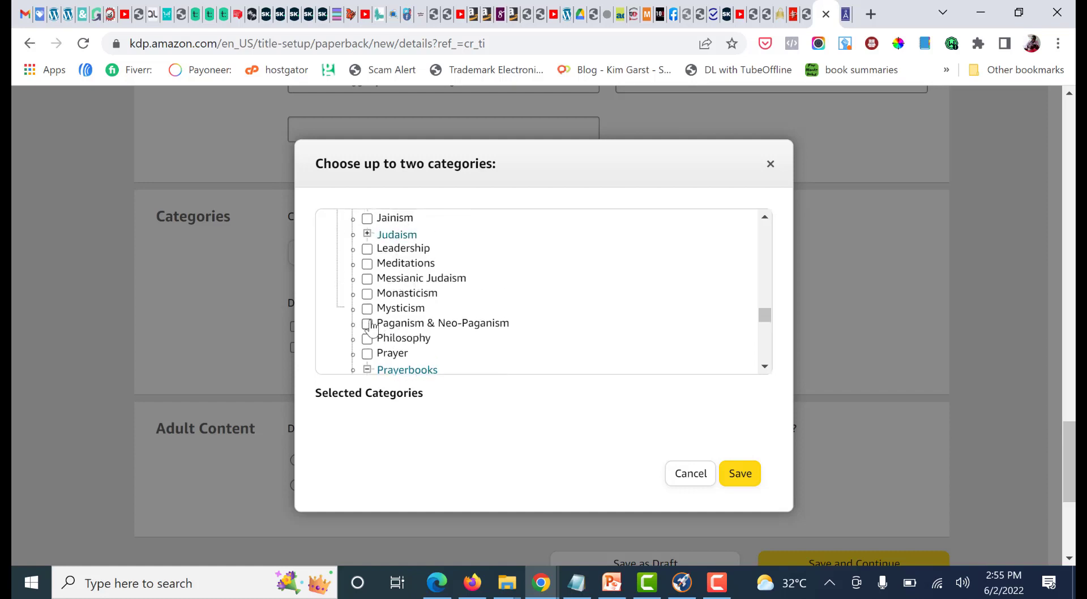
scroll(371, 327, "up", 2)
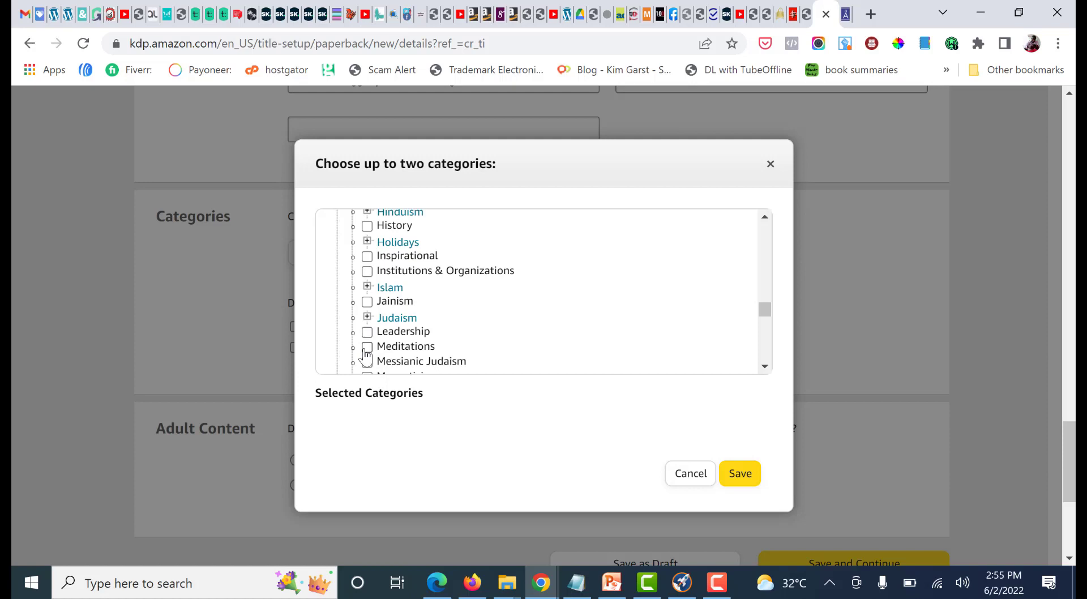
scroll(367, 354, "up", 2)
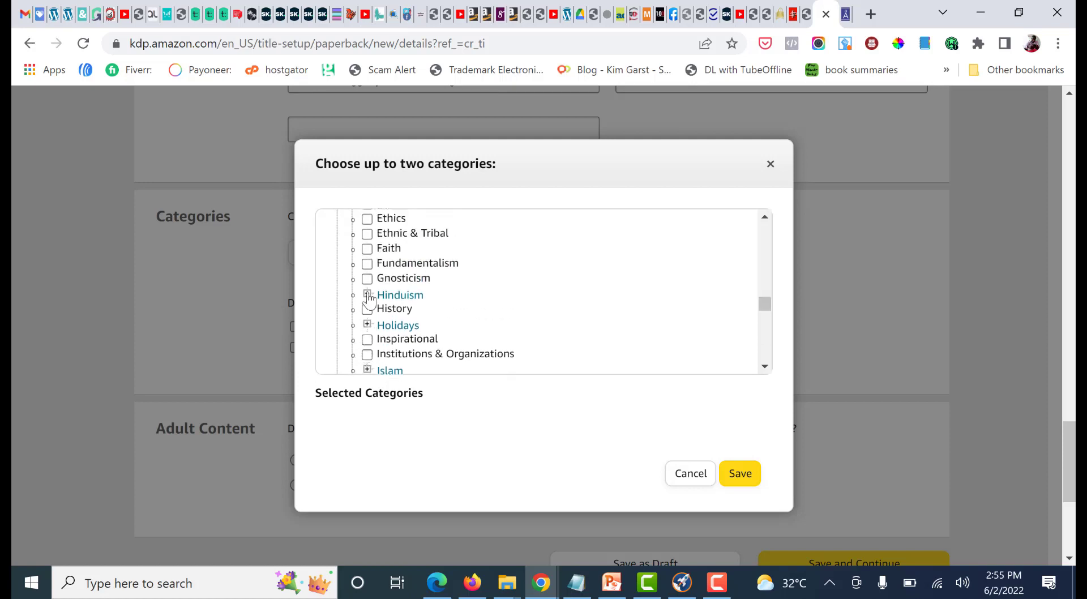
left_click(367, 295)
scroll(396, 317, "down", 2)
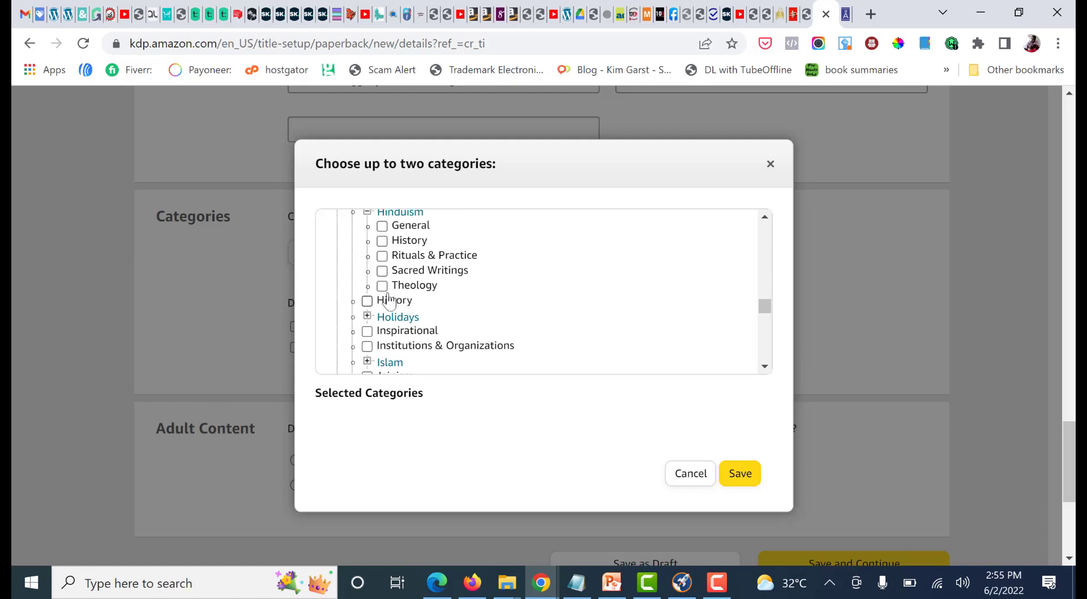
scroll(389, 300, "up", 2)
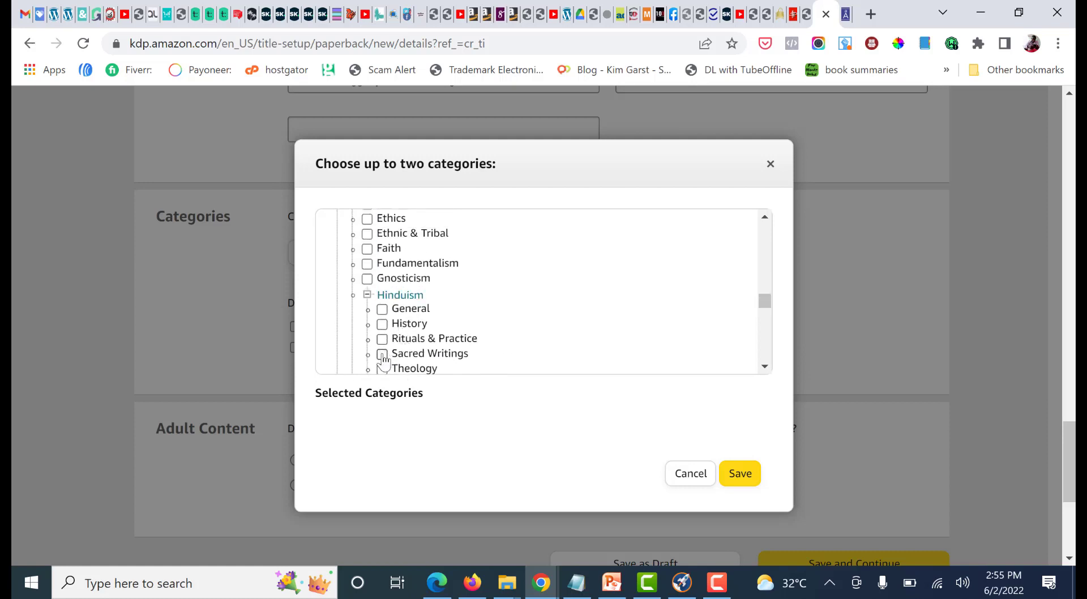
Look through the earlier Religion subcategories, expand Christianity and review all of its options
scroll(387, 357, "up", 2)
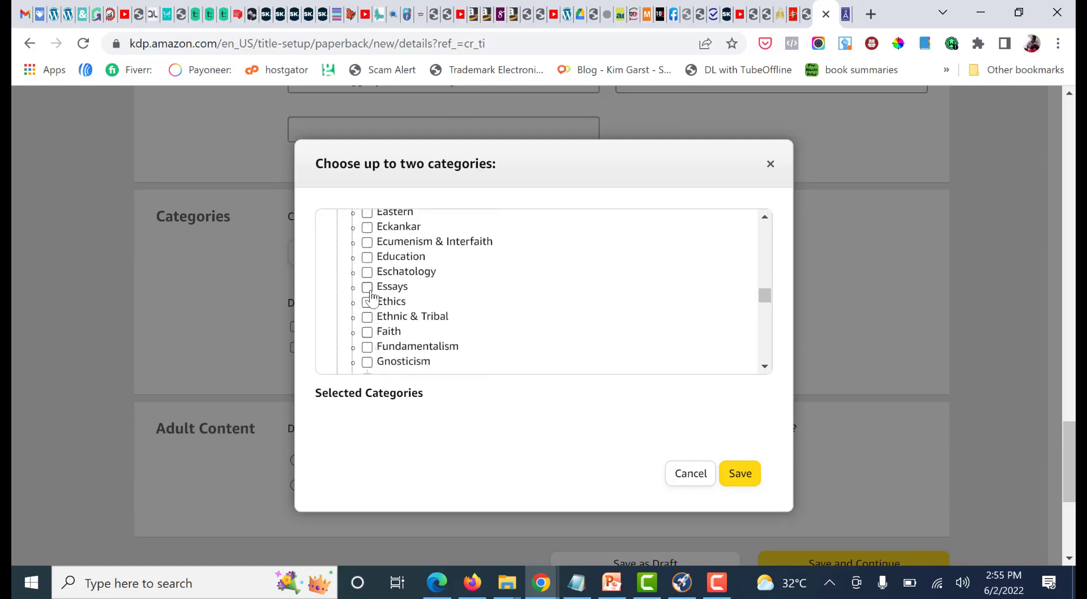
scroll(369, 296, "up", 2)
scroll(371, 312, "up", 2)
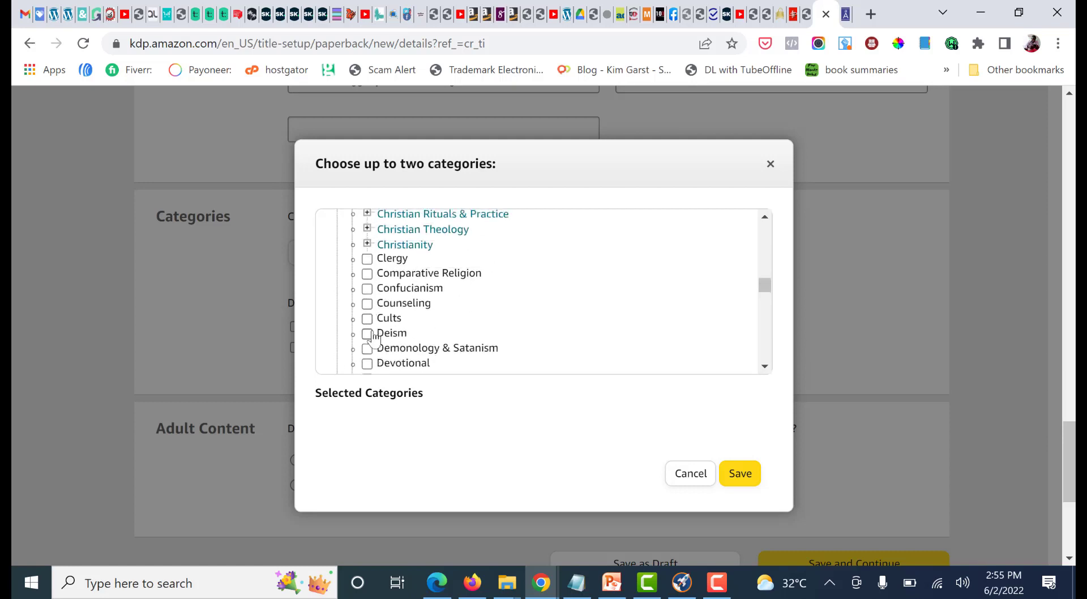
scroll(373, 332, "up", 2)
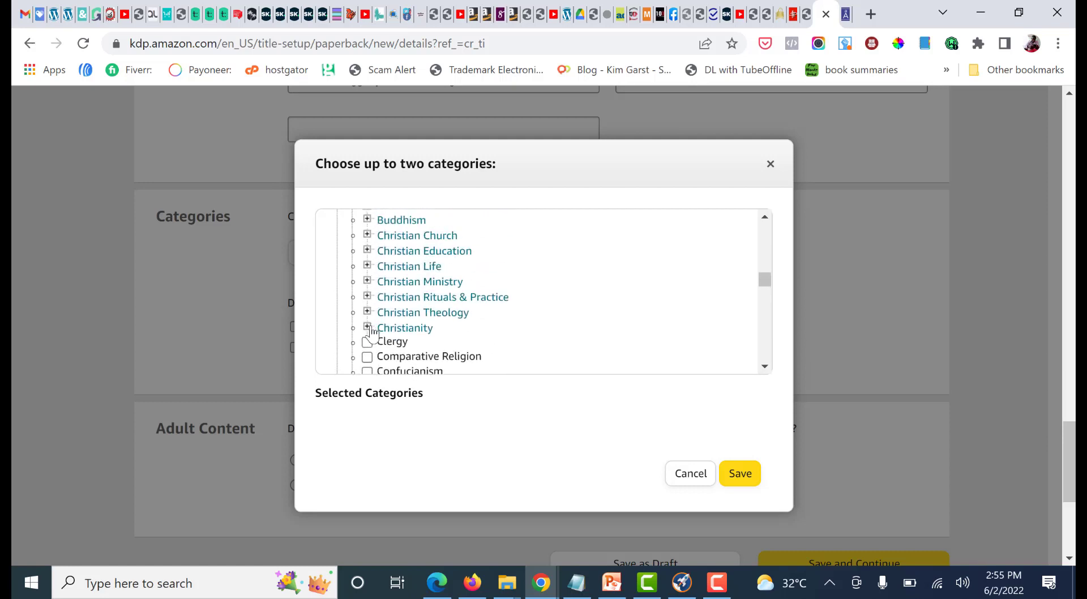
left_click(368, 328)
scroll(374, 334, "down", 4)
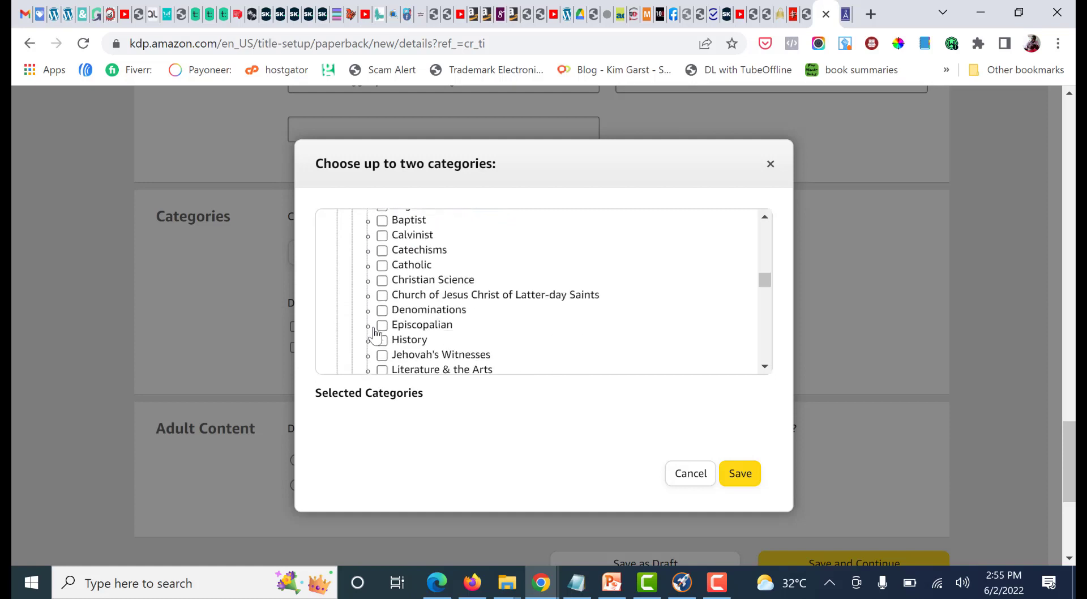
scroll(376, 335, "down", 2)
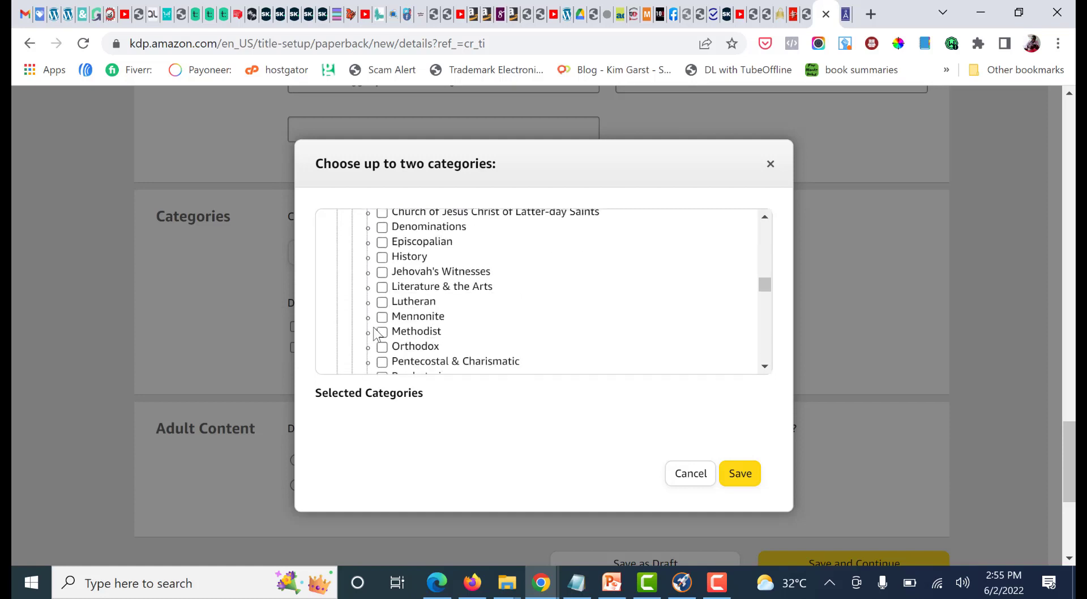
scroll(374, 333, "down", 3)
scroll(373, 333, "down", 2)
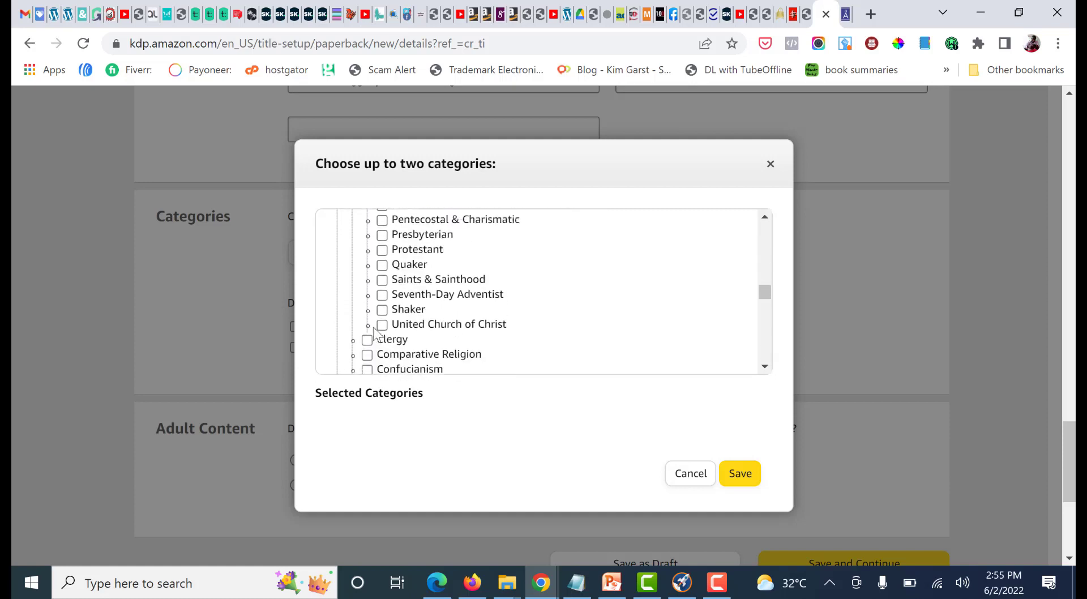
Check the Christian and Biblical groups at the start of the Religion list and collapse Religion
scroll(374, 333, "up", 9)
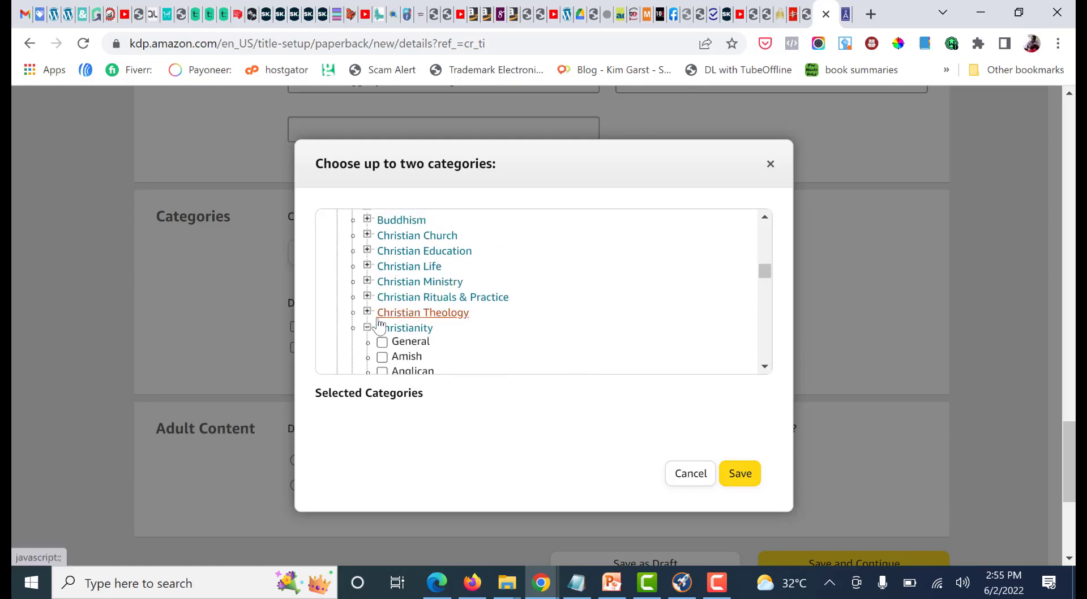
scroll(379, 327, "up", 2)
scroll(377, 331, "up", 2)
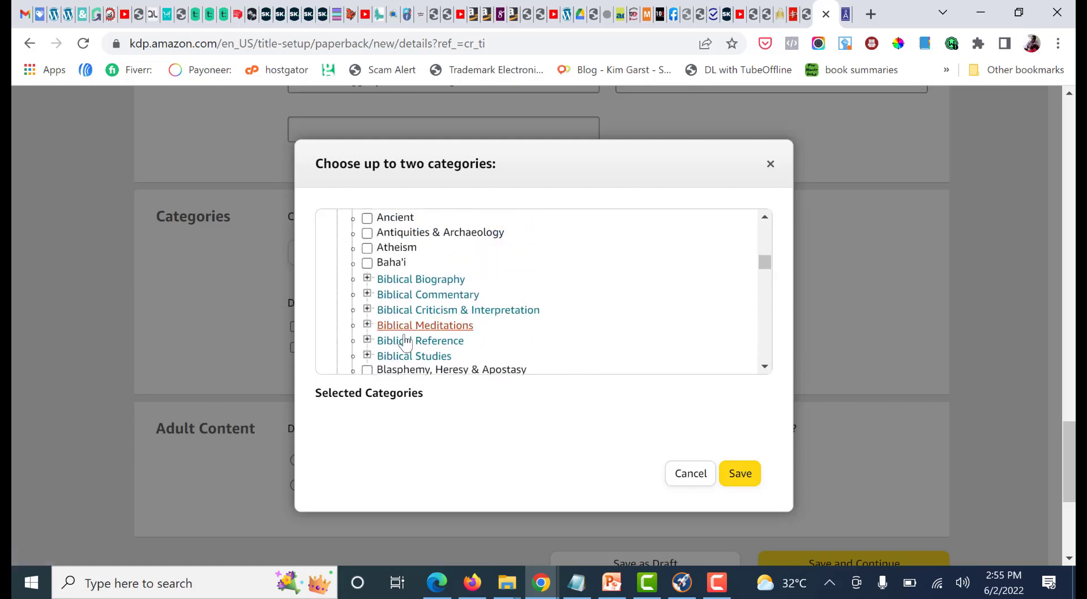
scroll(391, 338, "up", 2)
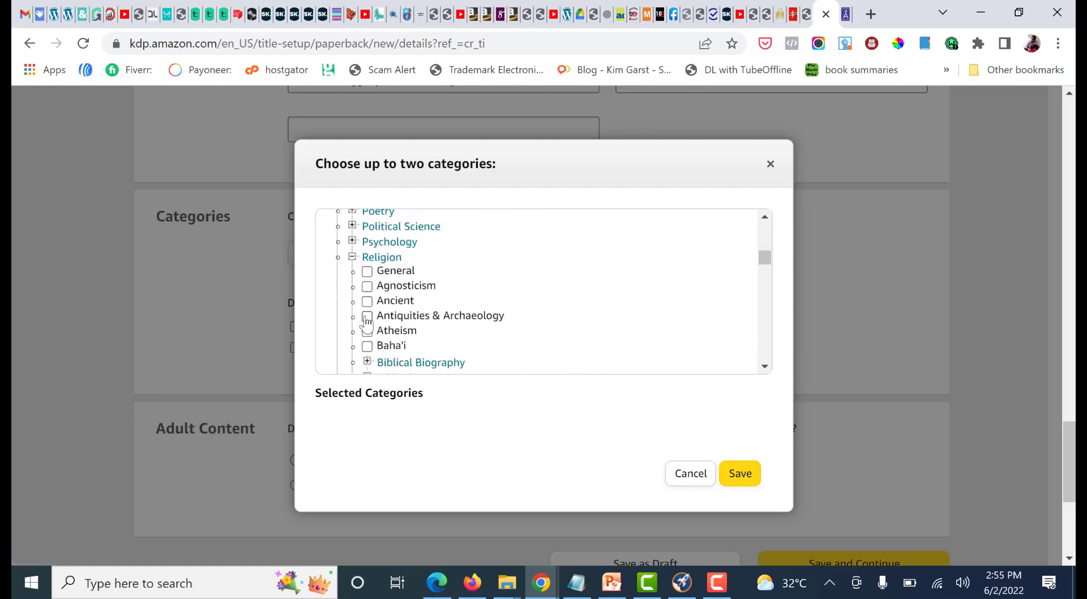
scroll(365, 340, "up", 2)
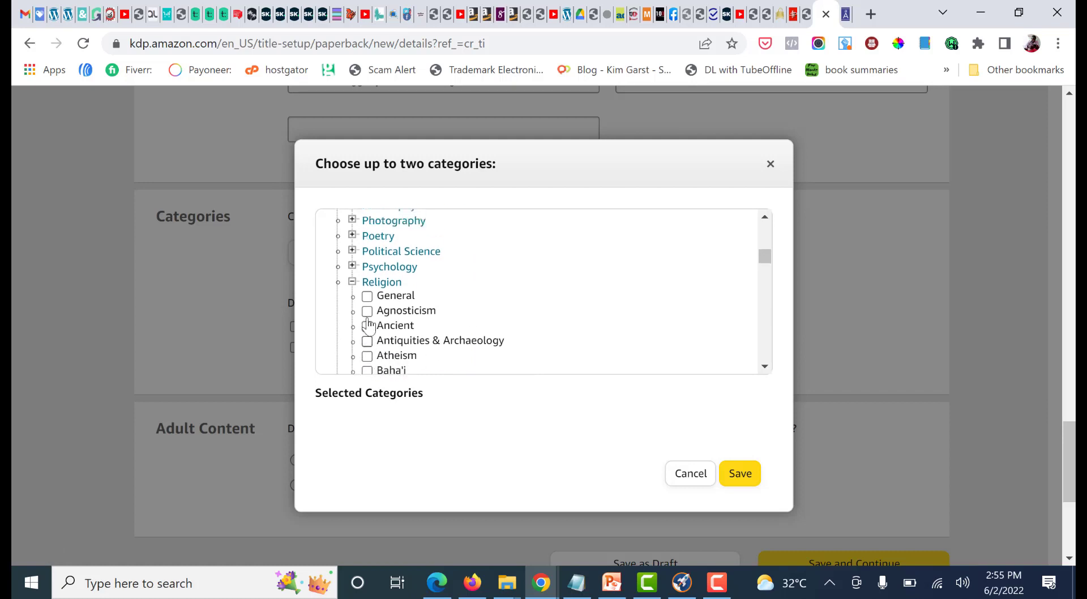
left_click(352, 339)
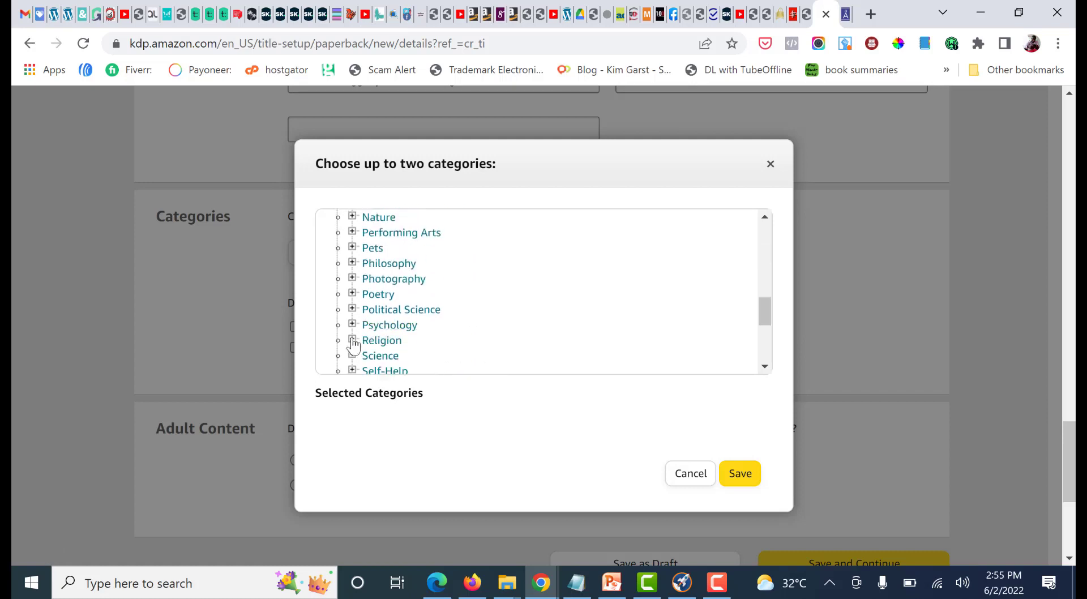
Expand Philosophy in the nonfiction category list and look through its subcategories for a suitable match
scroll(354, 317, "up", 2)
scroll(357, 331, "down", 2)
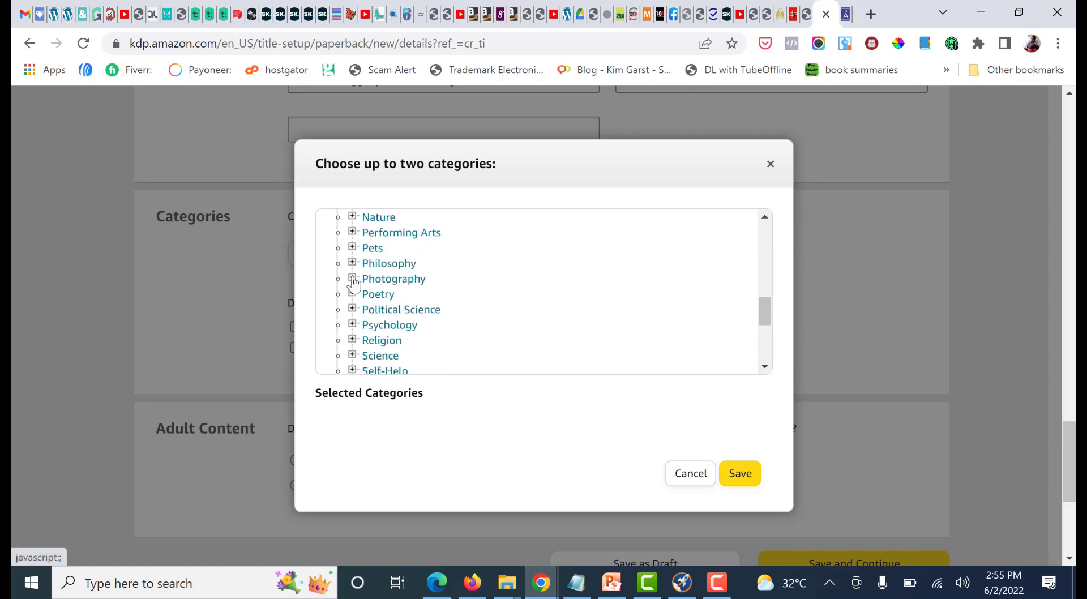
left_click(352, 263)
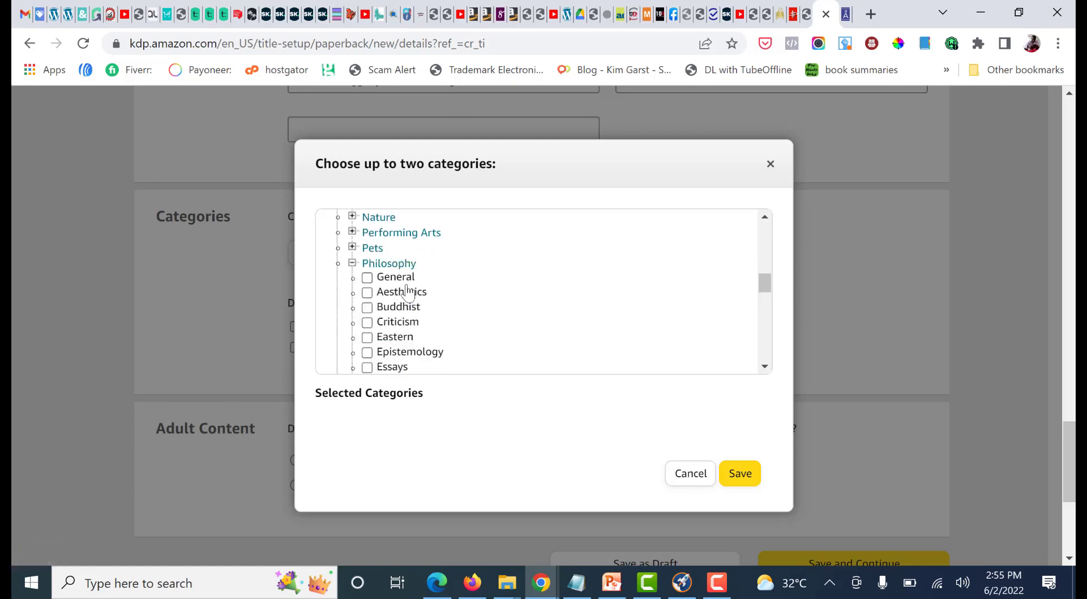
scroll(405, 290, "down", 2)
scroll(413, 283, "up", 2)
scroll(419, 300, "down", 2)
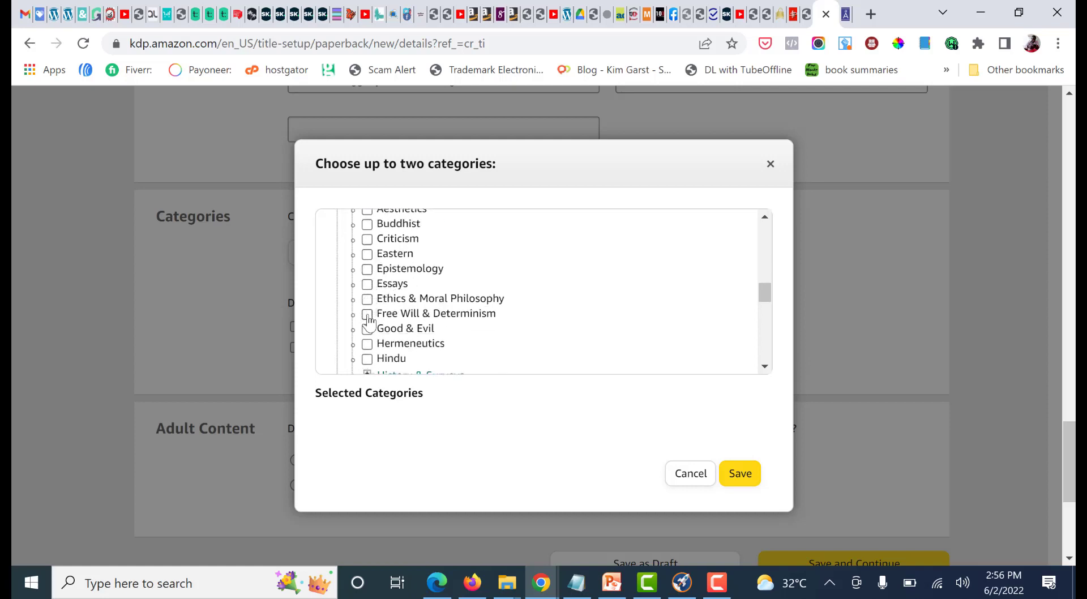
scroll(368, 309, "down", 2)
scroll(366, 289, "up", 2)
scroll(366, 297, "down", 2)
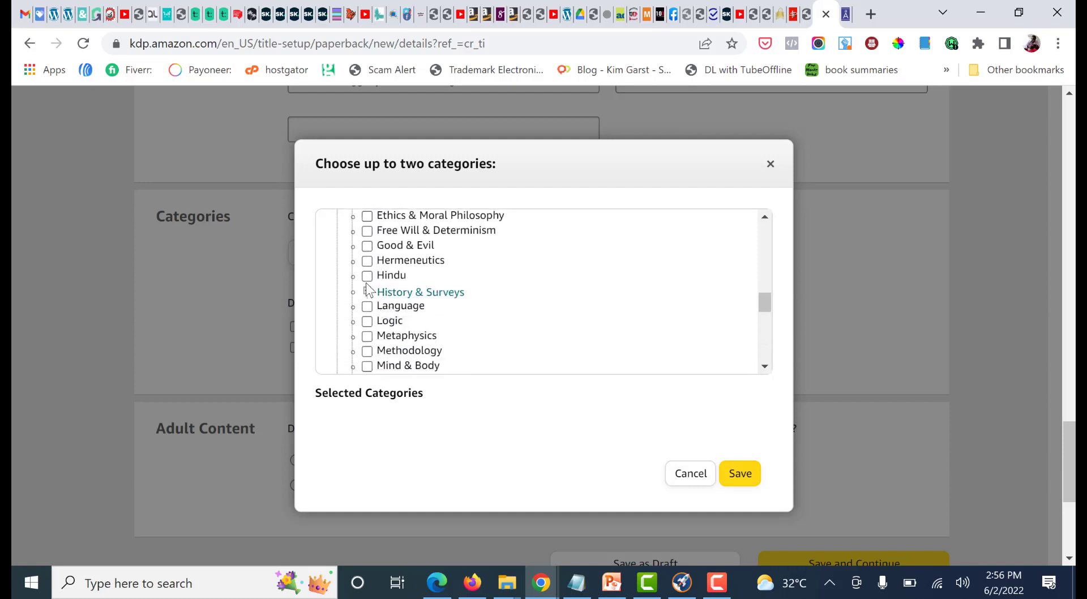
scroll(368, 288, "up", 2)
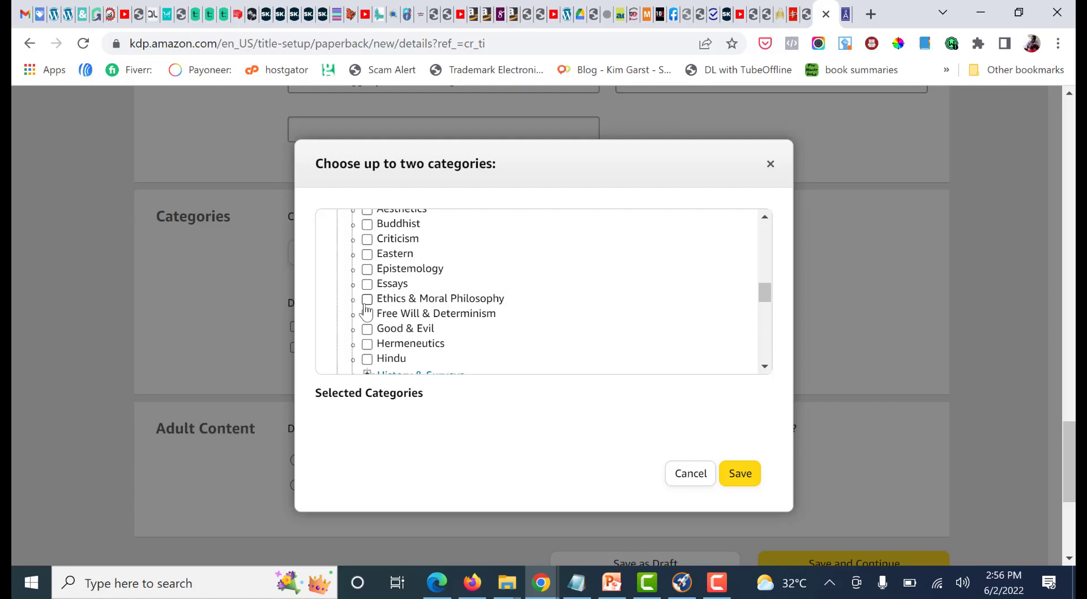
Expand Health & Fitness in the nonfiction list and look through its subcategories for a suitable match
scroll(367, 310, "up", 2)
scroll(366, 306, "up", 2)
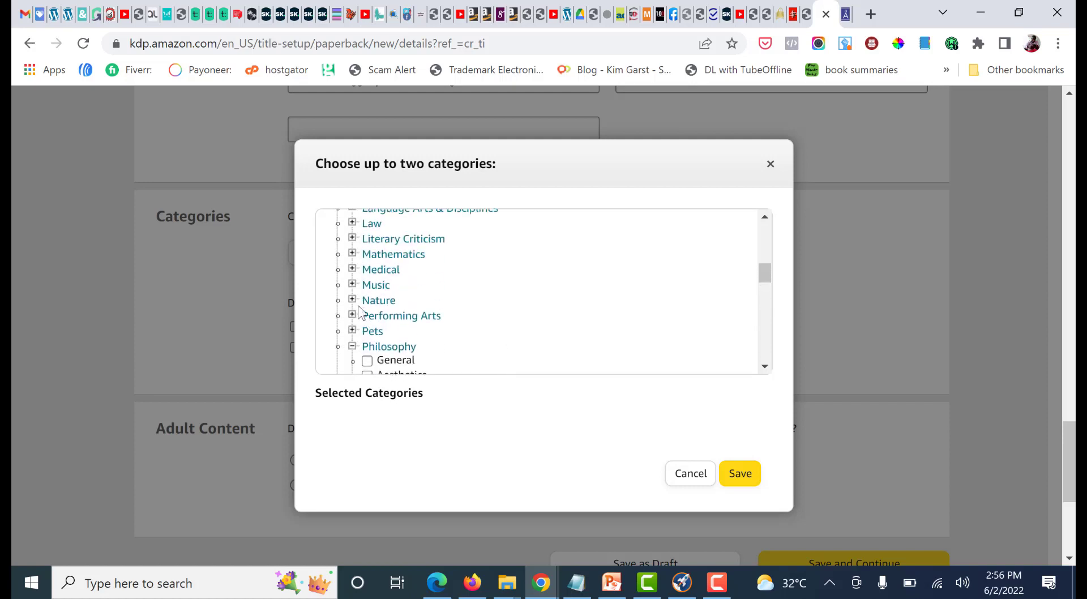
scroll(373, 337, "up", 2)
scroll(362, 320, "up", 2)
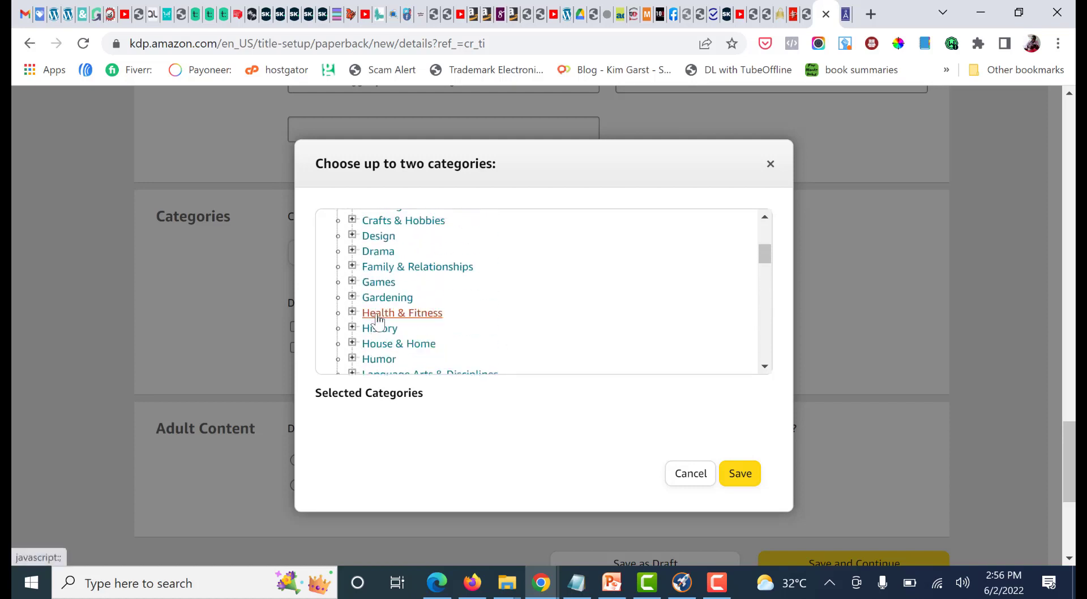
left_click(352, 312)
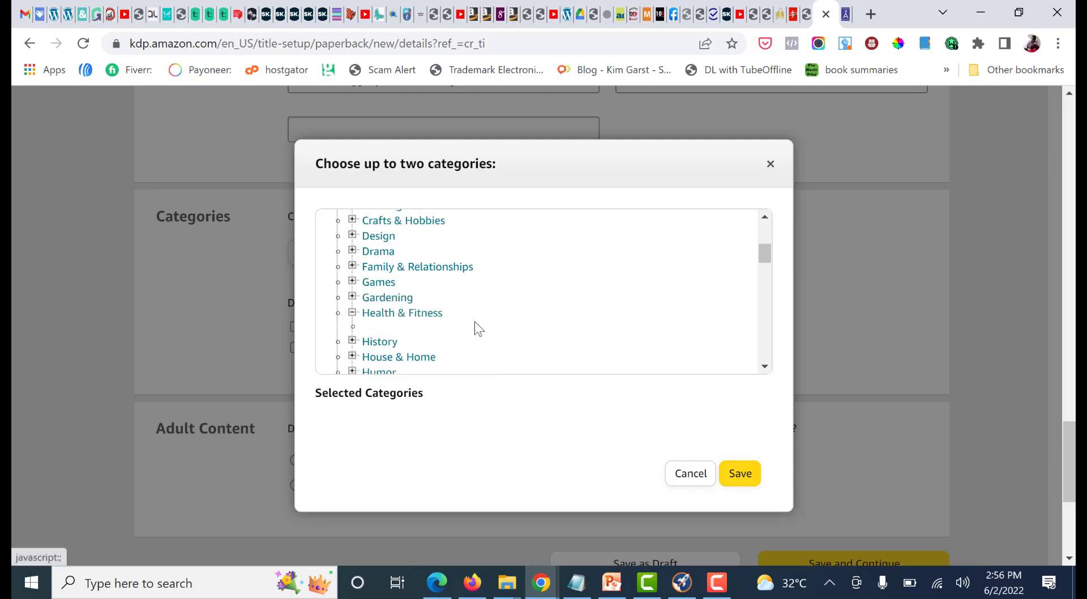
scroll(475, 327, "down", 1)
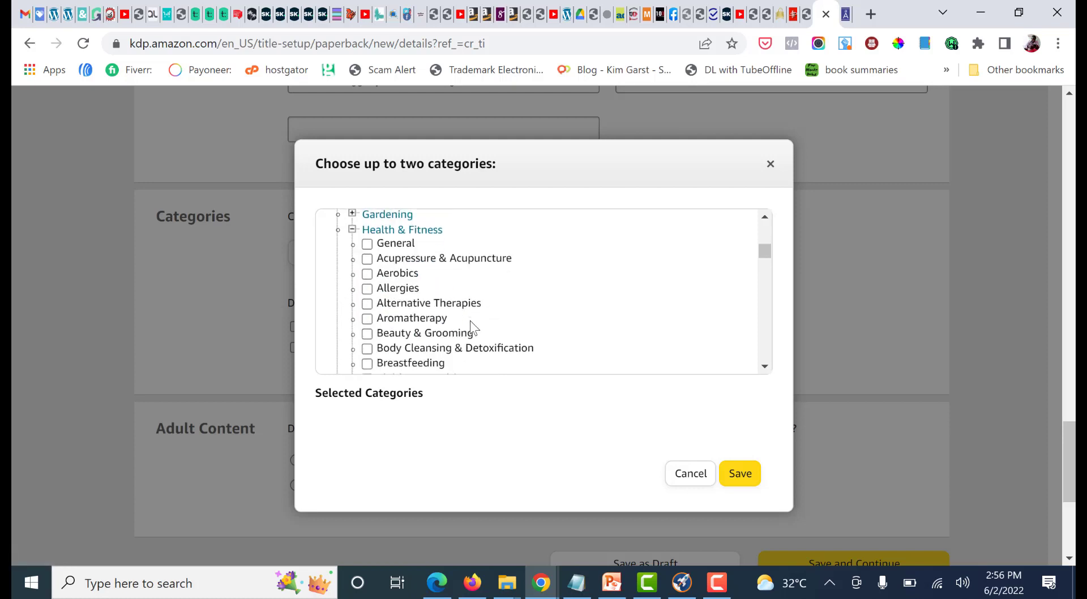
scroll(498, 310, "down", 2)
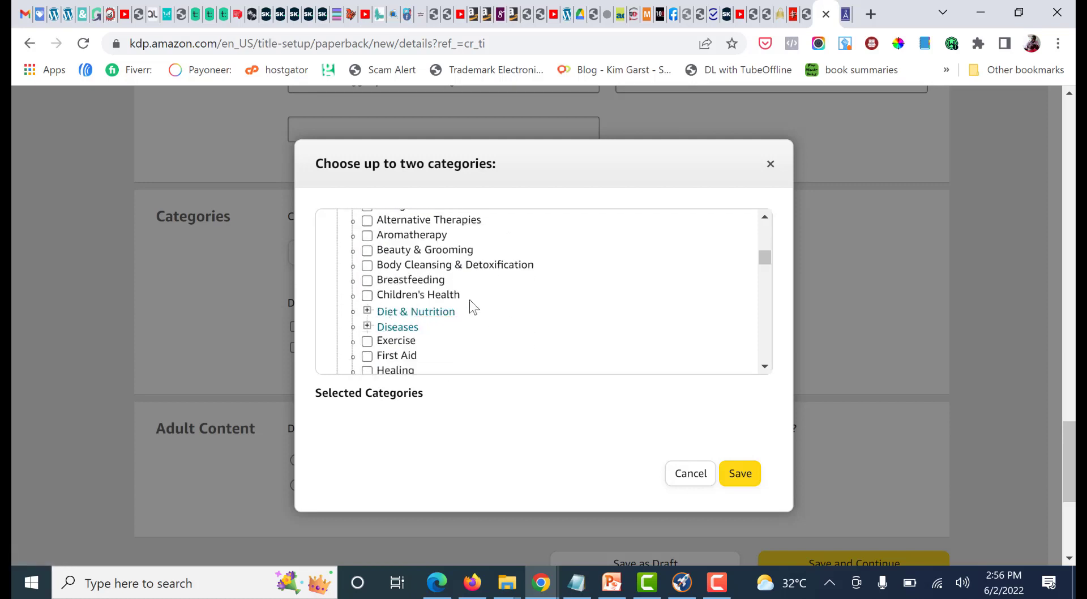
scroll(470, 305, "down", 2)
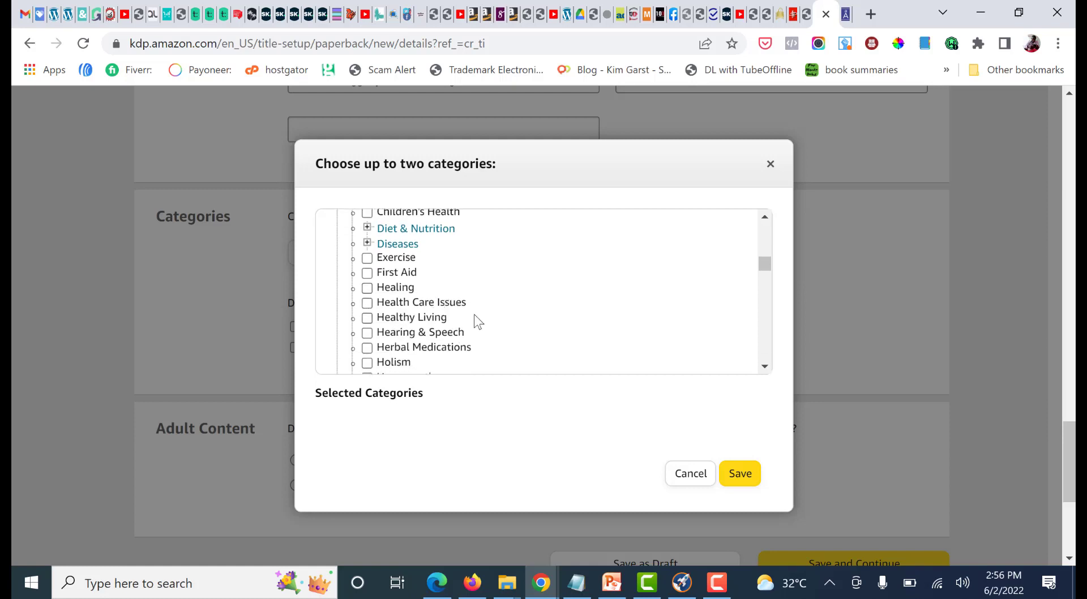
scroll(453, 320, "down", 2)
scroll(409, 321, "down", 2)
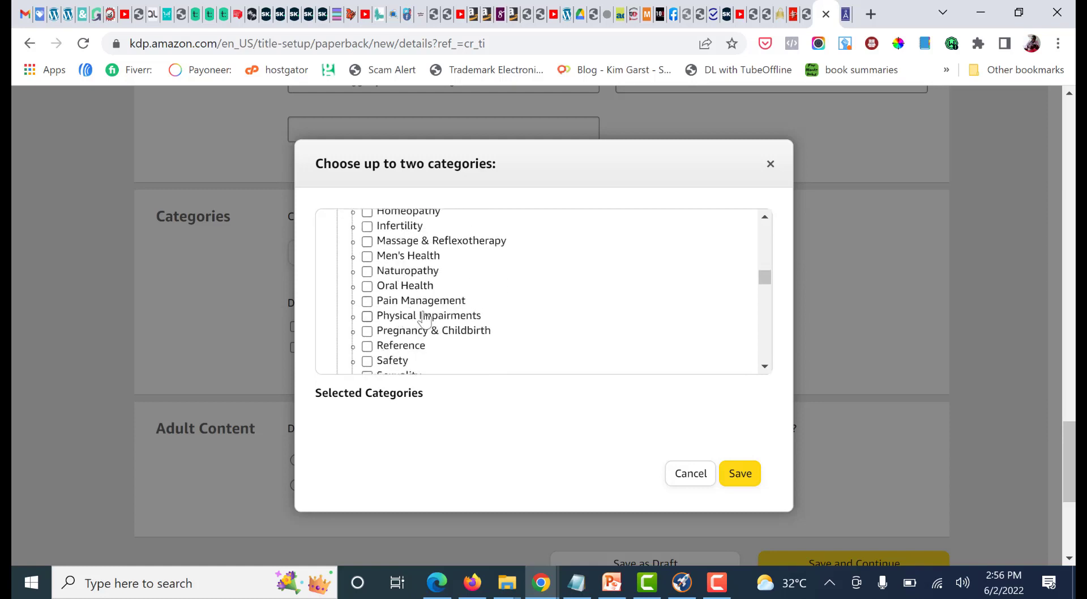
scroll(434, 317, "up", 10)
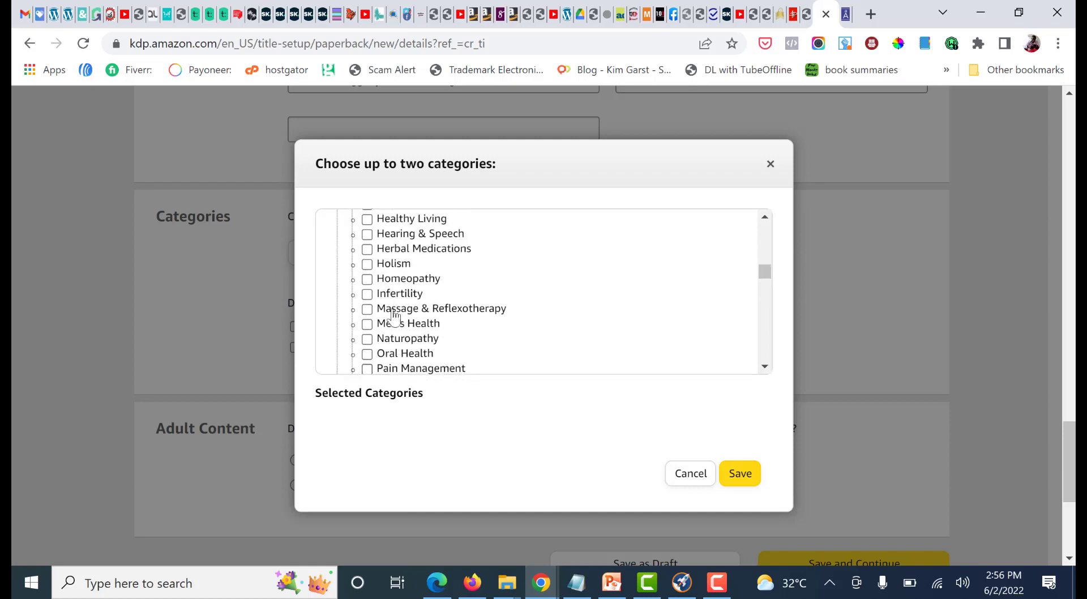
scroll(396, 314, "up", 3)
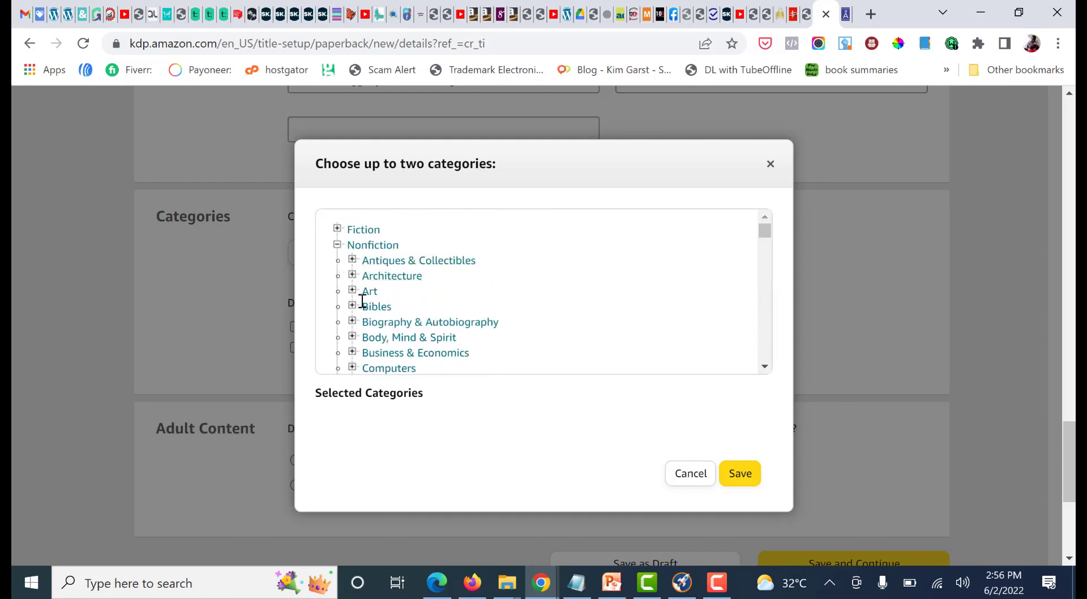
Collapse the Health & Fitness and Philosophy groups in the nonfiction category list
scroll(363, 300, "down", 3)
scroll(361, 283, "down", 3)
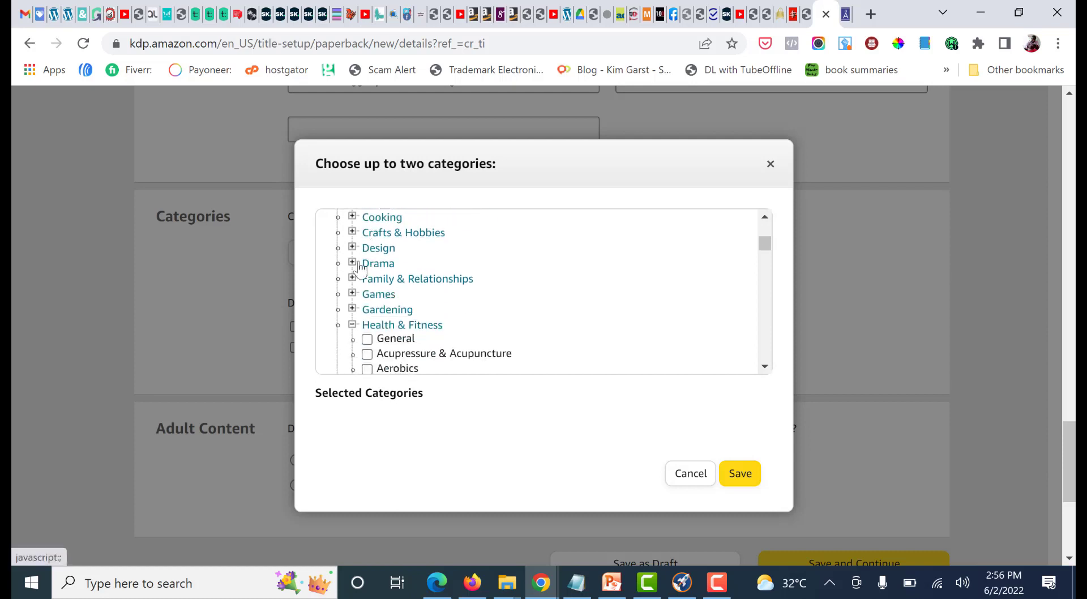
left_click(352, 324)
scroll(374, 295, "down", 3)
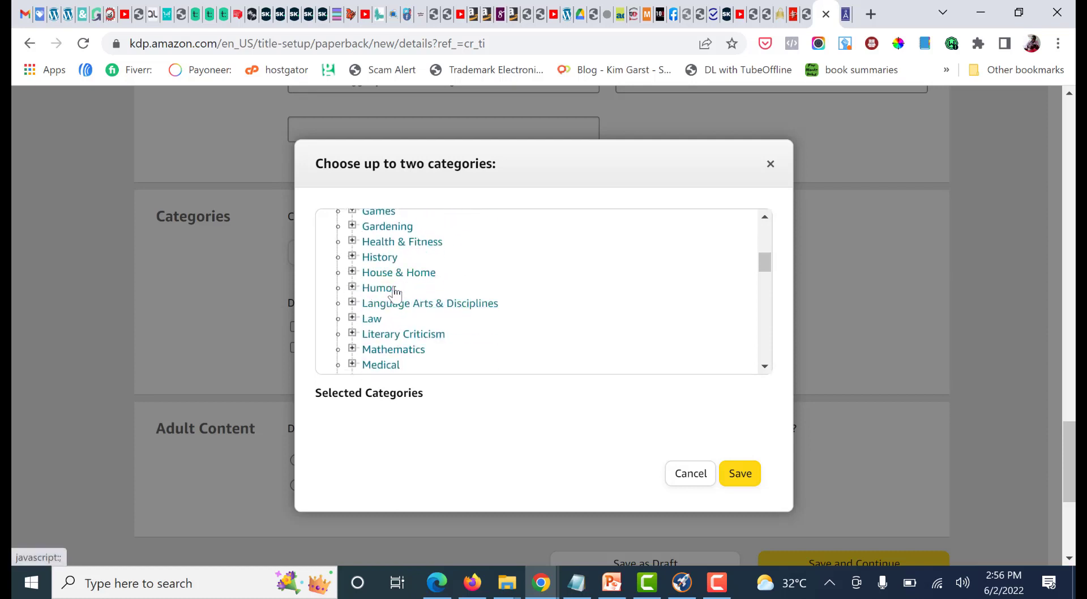
scroll(372, 286, "down", 2)
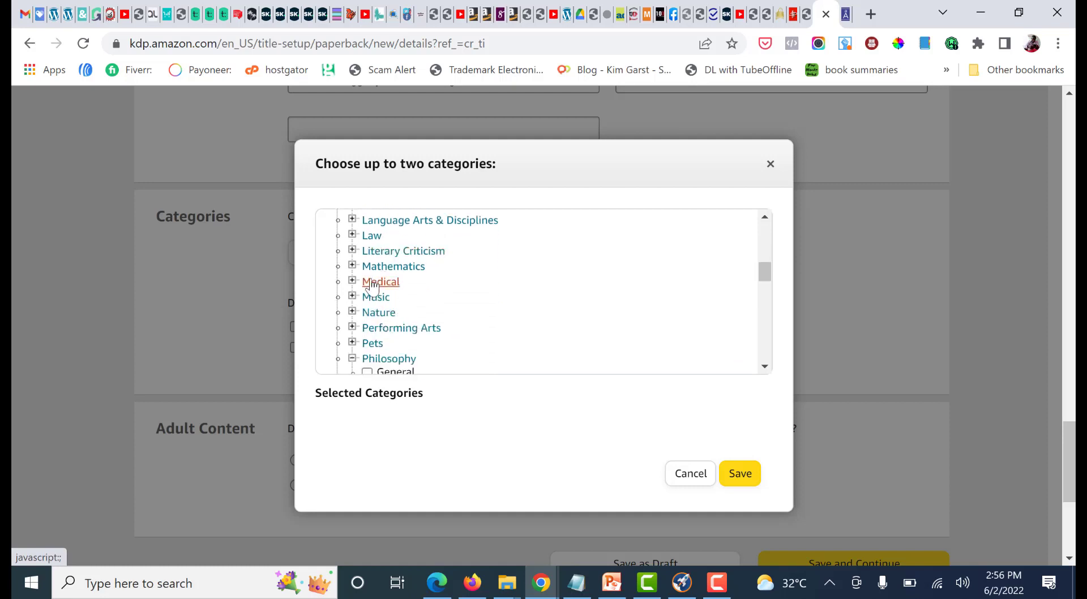
scroll(371, 288, "down", 1)
left_click(352, 277)
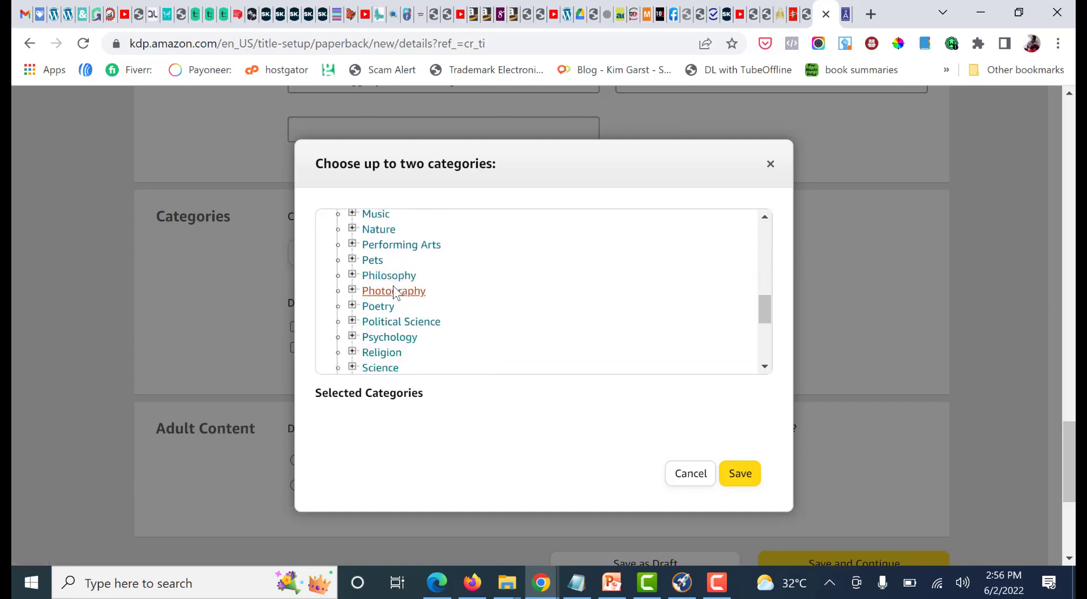
Expand Psychology and its Developmental group and look through the available options
scroll(361, 261, "down", 2)
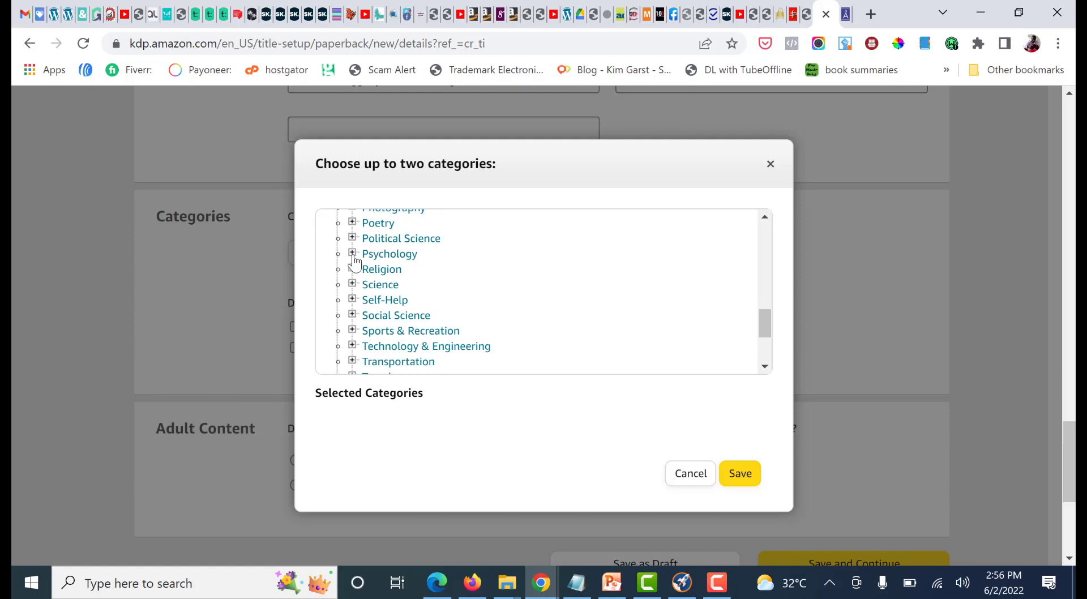
left_click(353, 253)
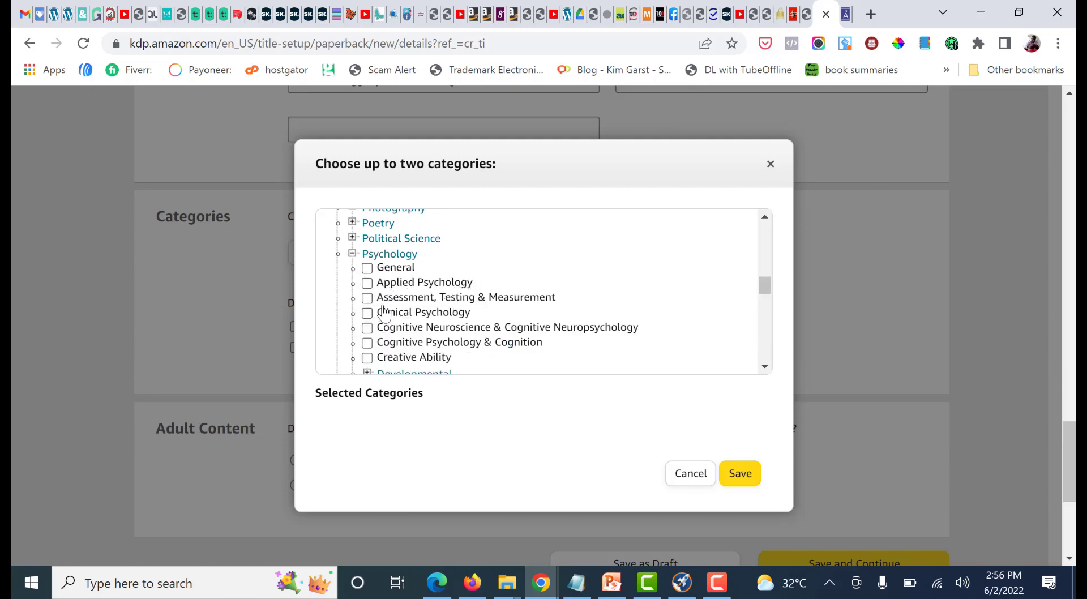
scroll(385, 301, "down", 3)
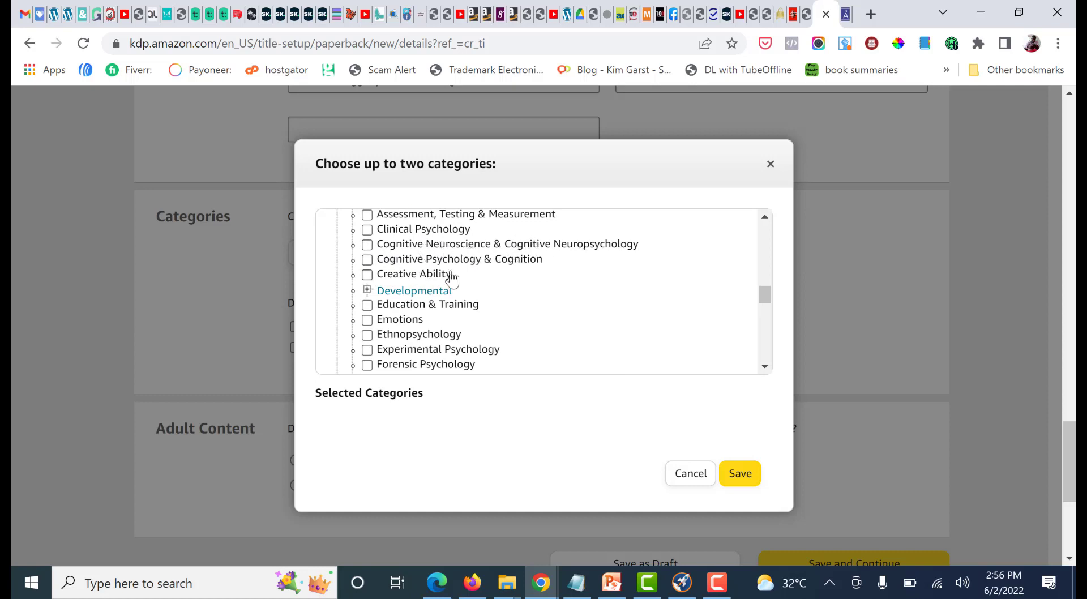
scroll(447, 274, "down", 2)
scroll(381, 258, "up", 1)
scroll(383, 264, "up", 2)
left_click(367, 289)
scroll(416, 279, "down", 3)
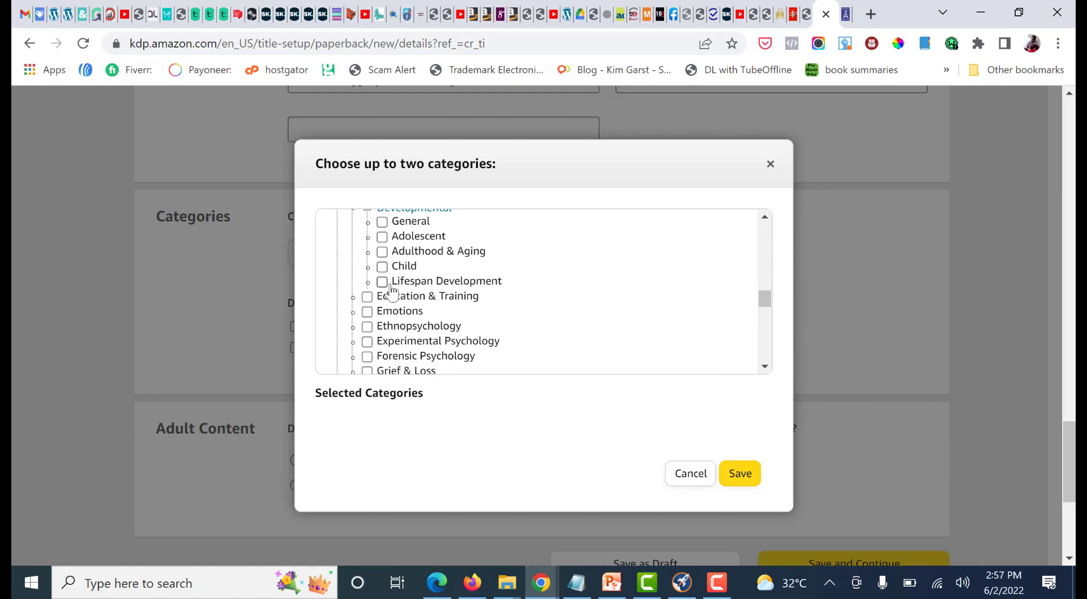
Select Grief & Loss and Mental Health under Nonfiction > Psychology as the two browse categories and save them
scroll(408, 280, "down", 3)
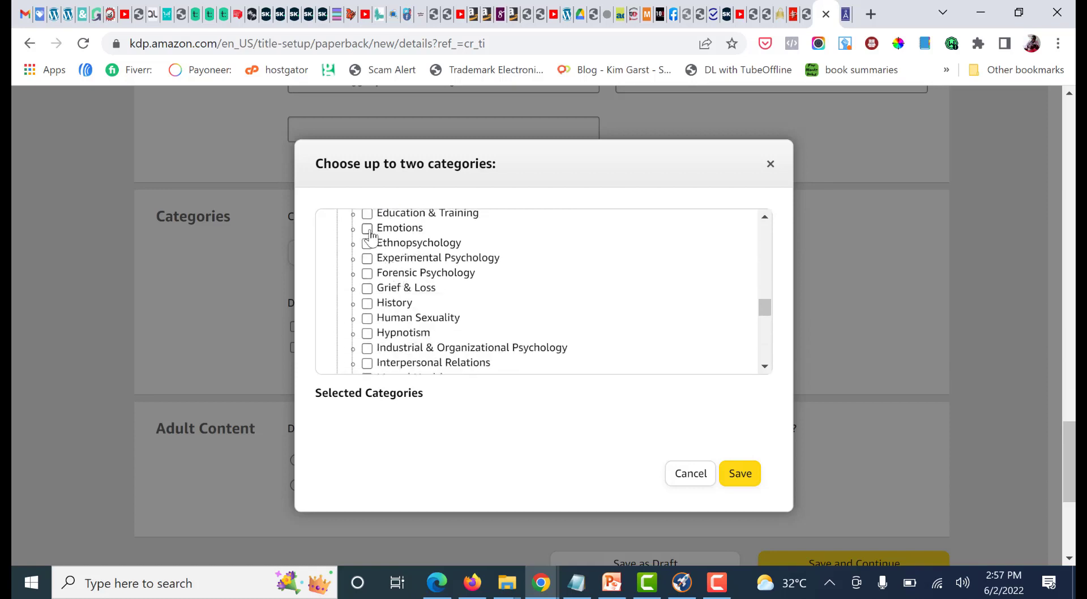
left_click(368, 289)
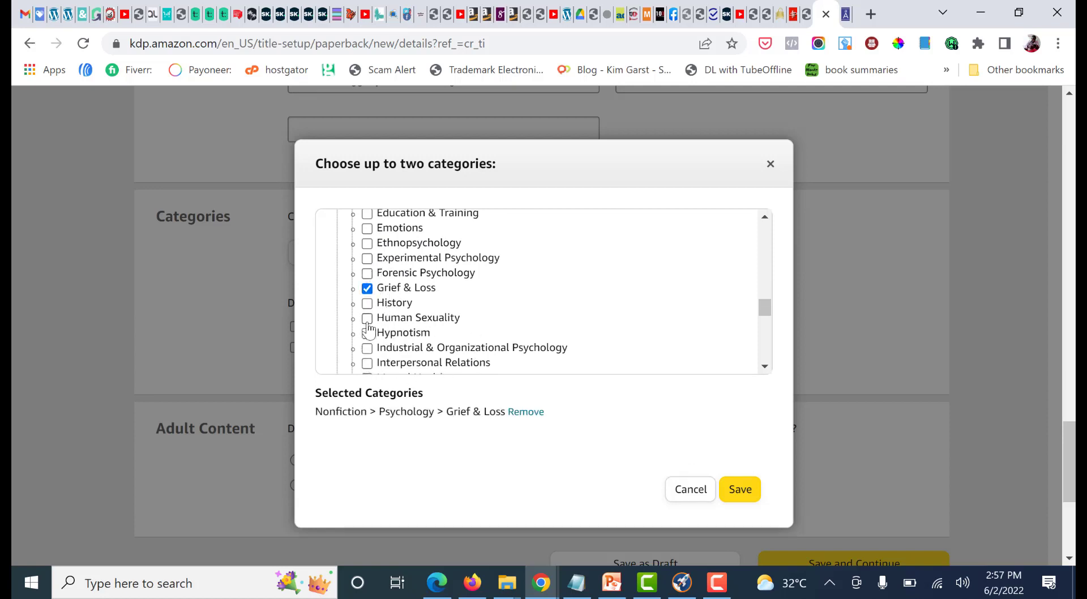
scroll(411, 311, "down", 3)
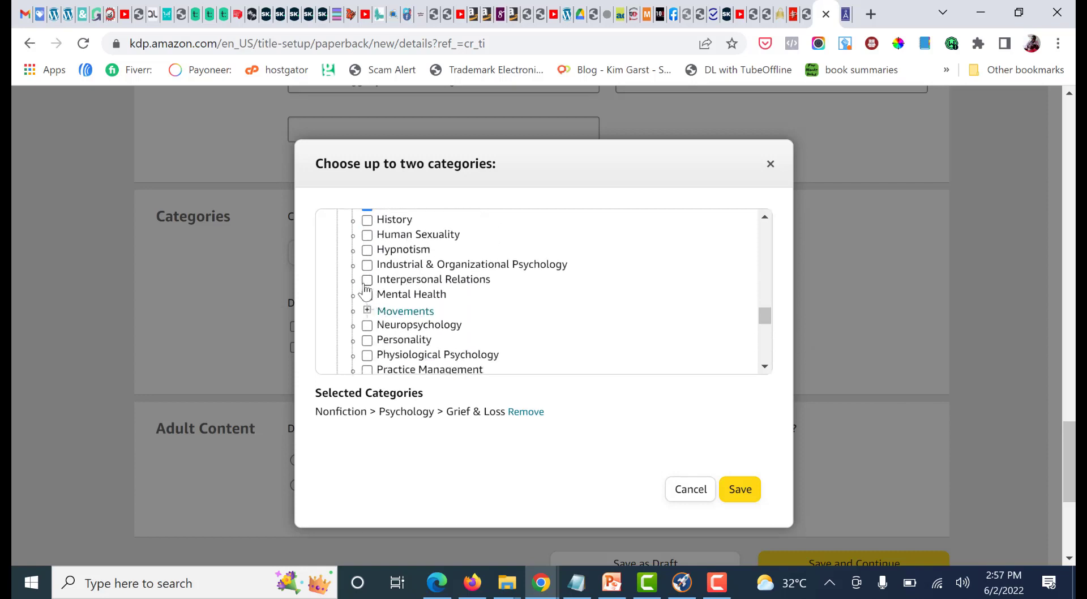
left_click(368, 296)
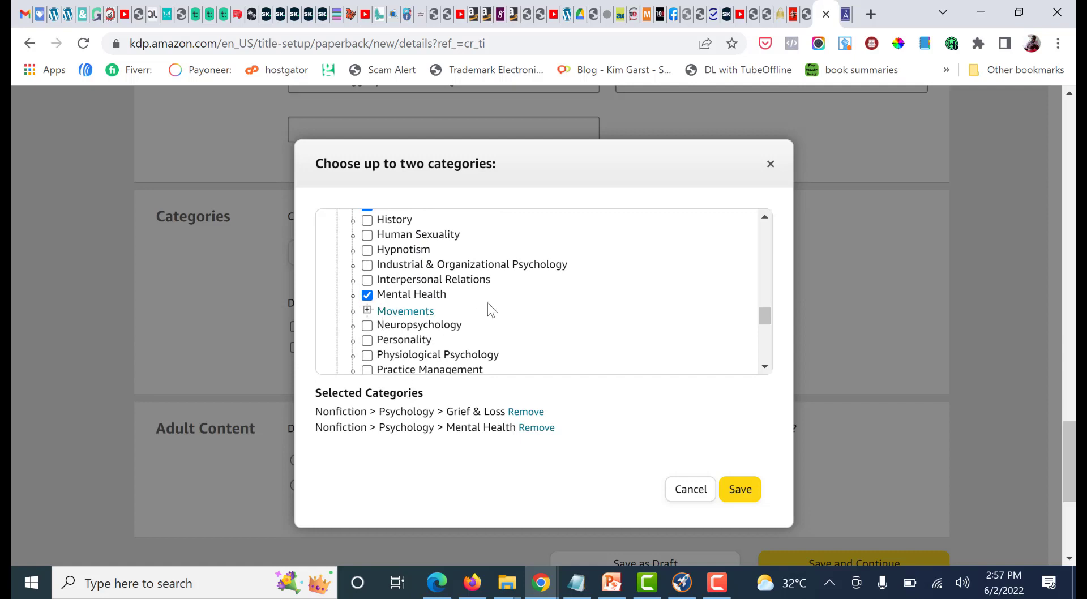
scroll(488, 308, "down", 3)
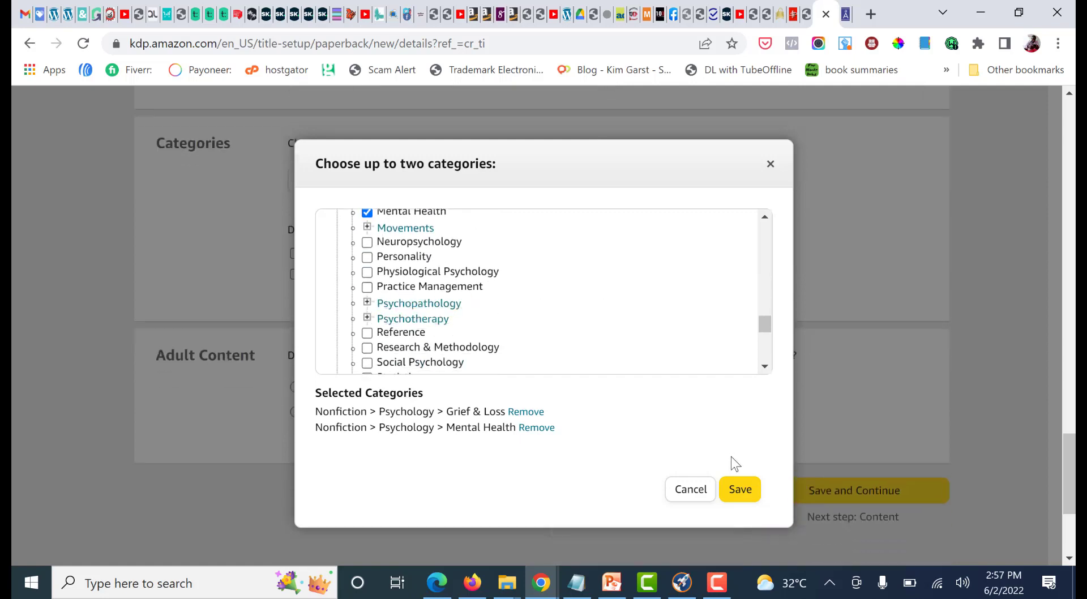
left_click(738, 489)
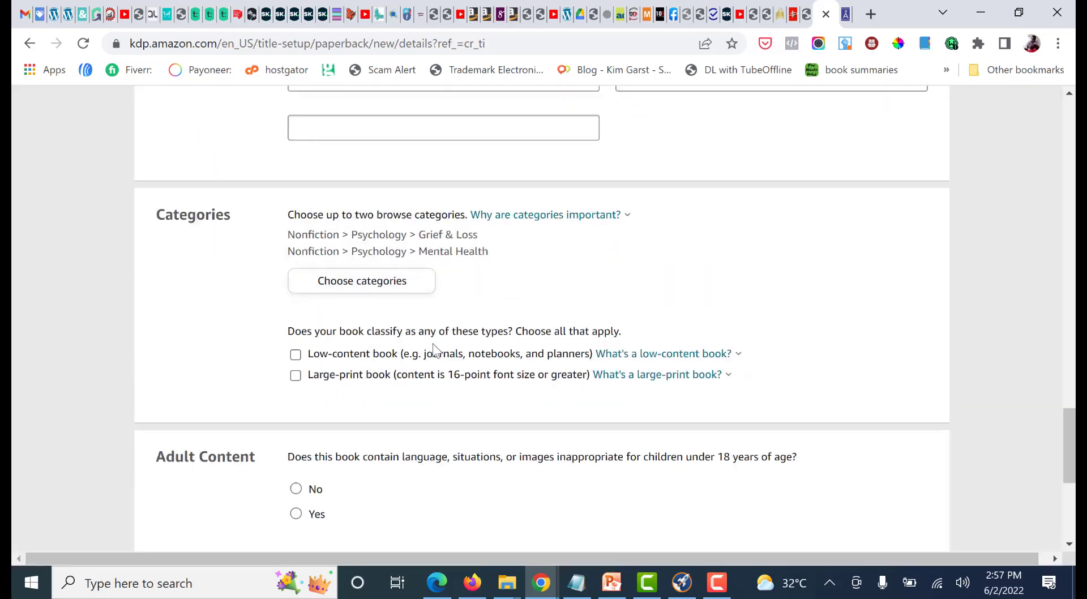
Classify the book as a low-content book in the Categories section
scroll(436, 351, "down", 3)
scroll(397, 351, "up", 3)
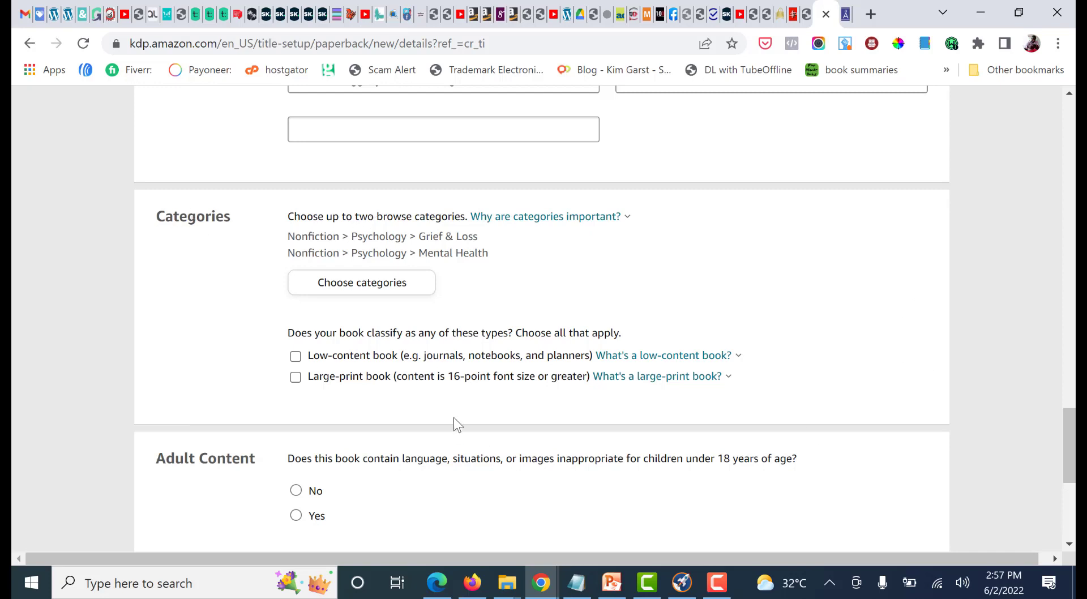
left_click(296, 357)
scroll(594, 345, "up", 1)
scroll(431, 373, "down", 1)
scroll(310, 369, "up", 2)
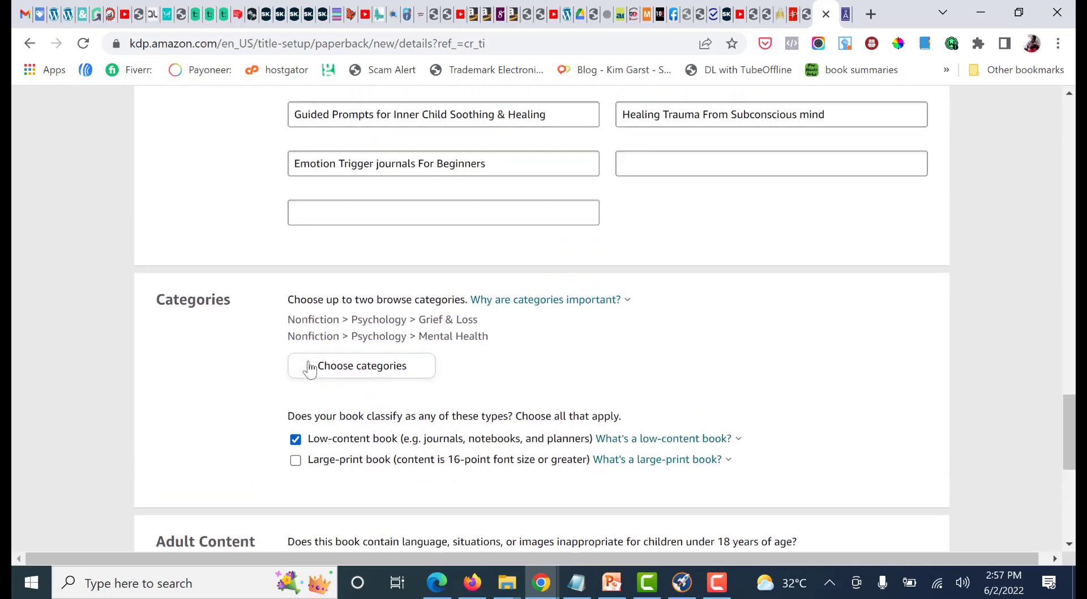
Answer No to the adult content question, save the paperback details and continue to the content stage
scroll(744, 266, "down", 2)
scroll(910, 266, "down", 4)
scroll(425, 426, "up", 2)
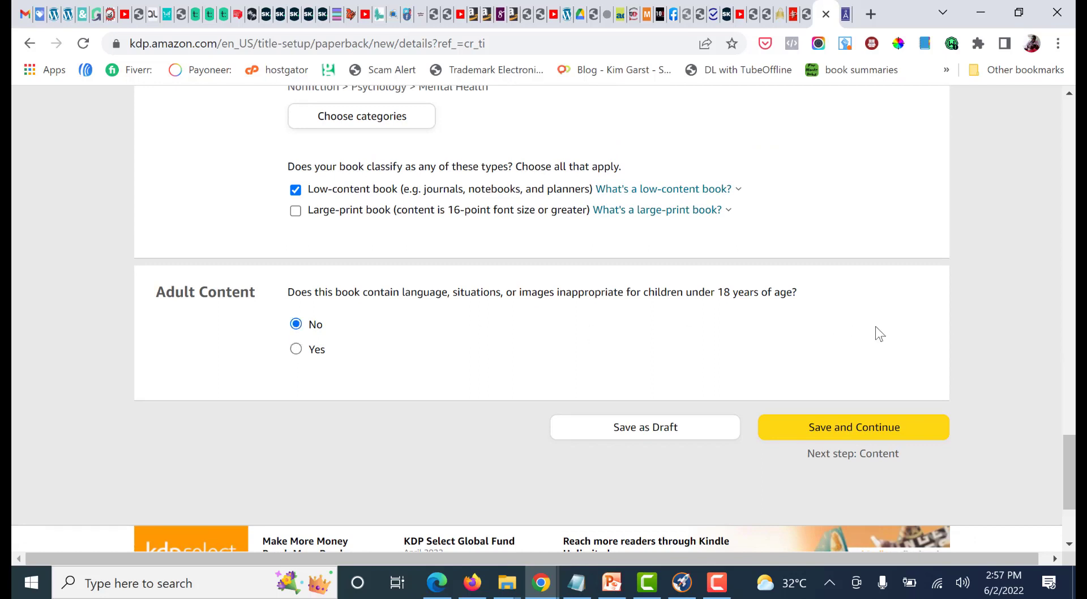
left_click(876, 429)
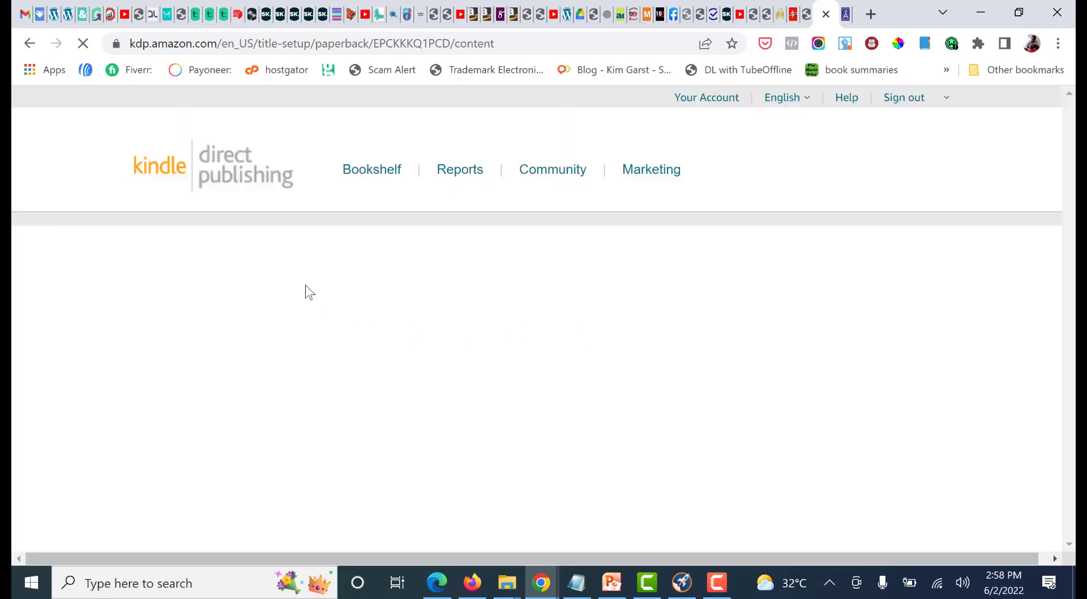
Review the Print ISBN choices and the Publication Date section for the journal
scroll(334, 270, "down", 4)
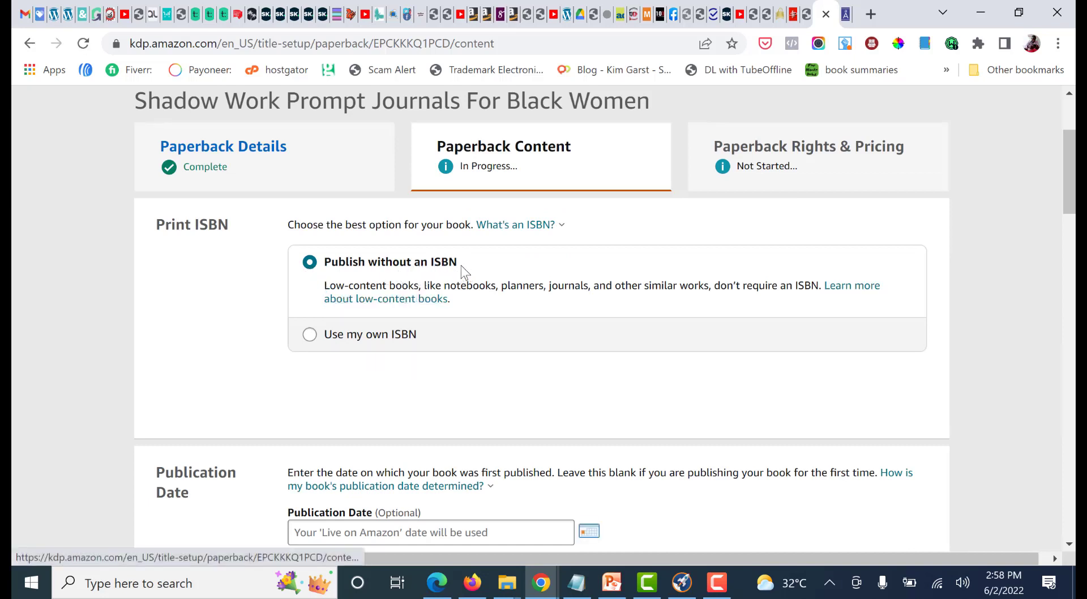
left_click(548, 226)
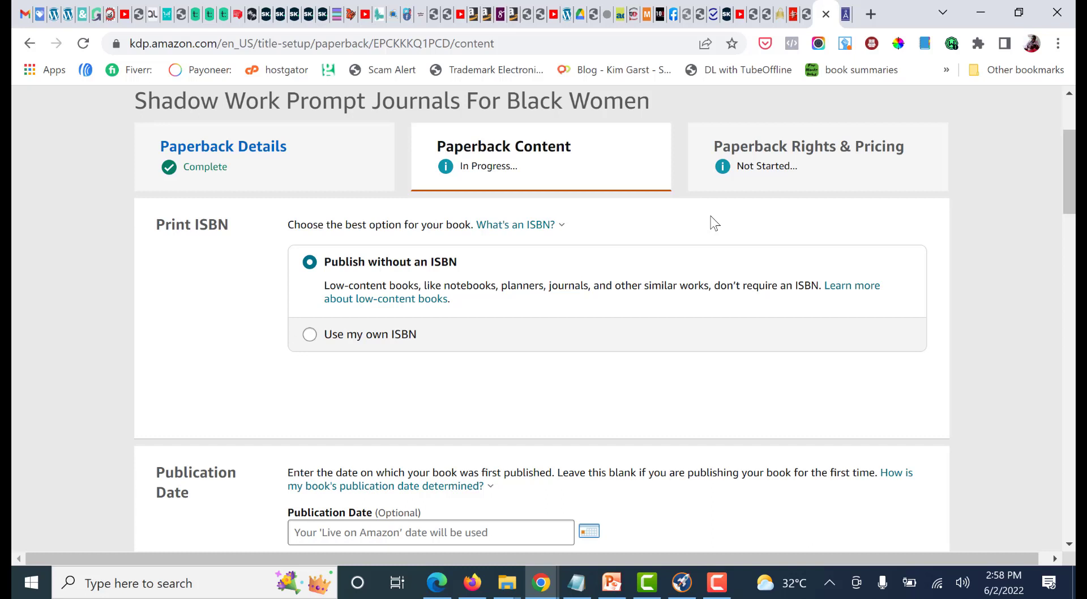
scroll(659, 233, "down", 1)
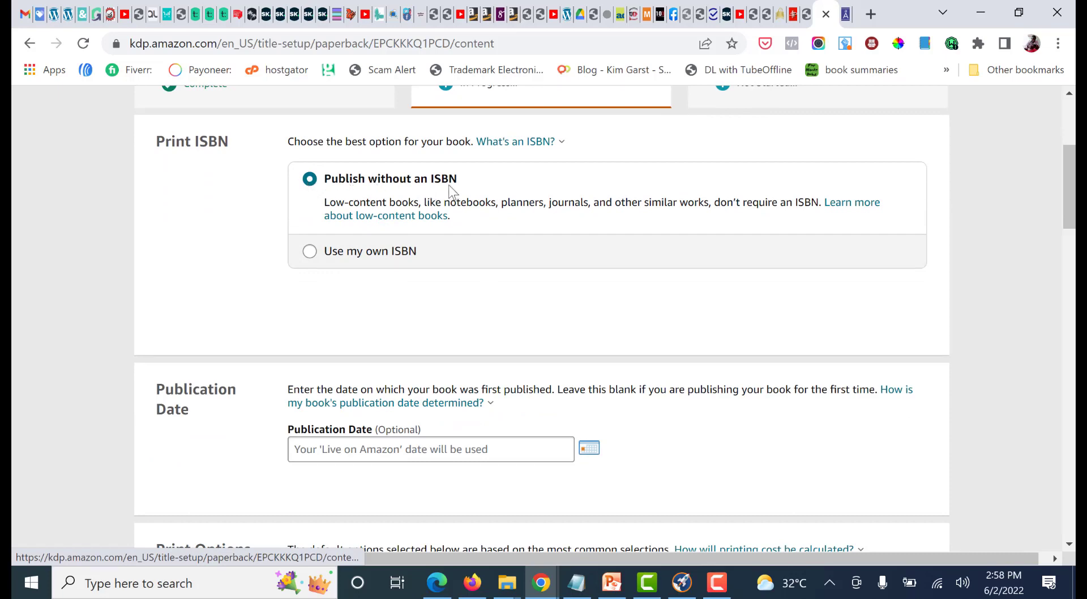
Review the journal's print options: ink and paper type, available trim sizes, bleed settings and paperback cover finish
scroll(858, 252, "down", 7)
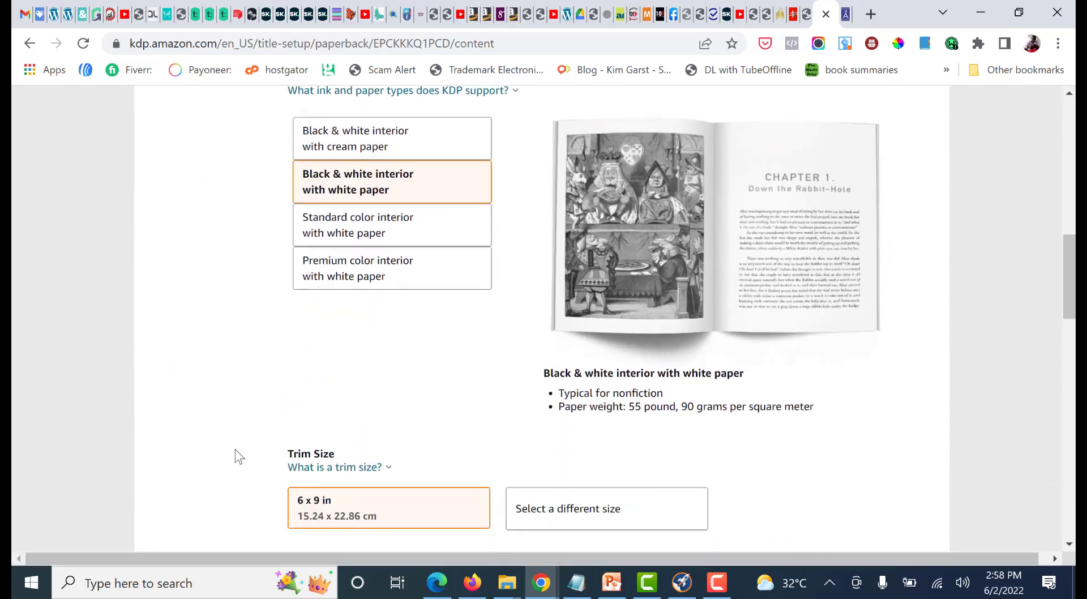
scroll(80, 281, "down", 2)
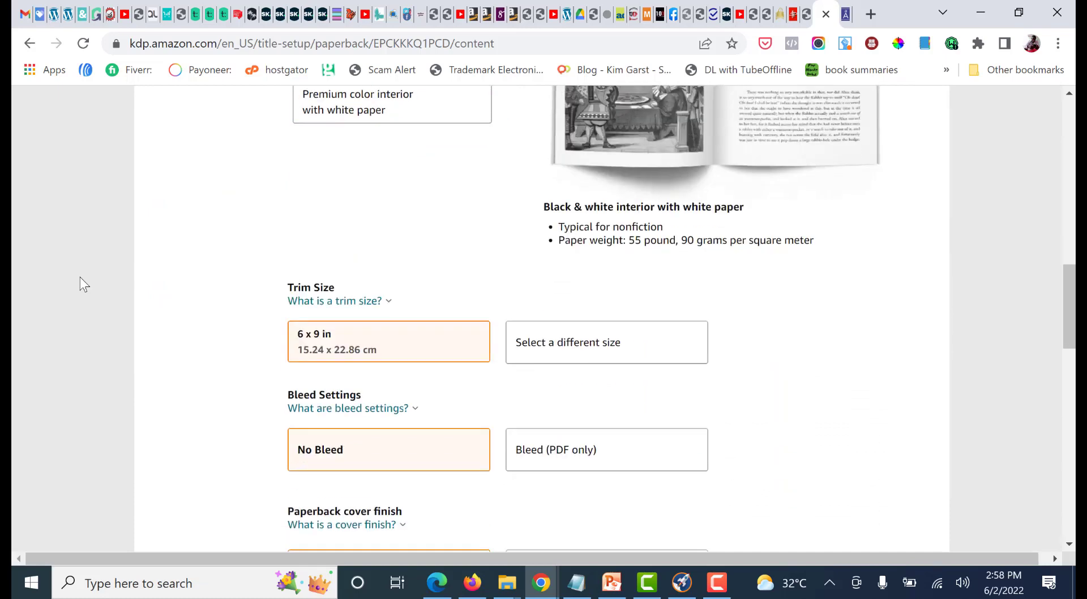
scroll(80, 277, "down", 2)
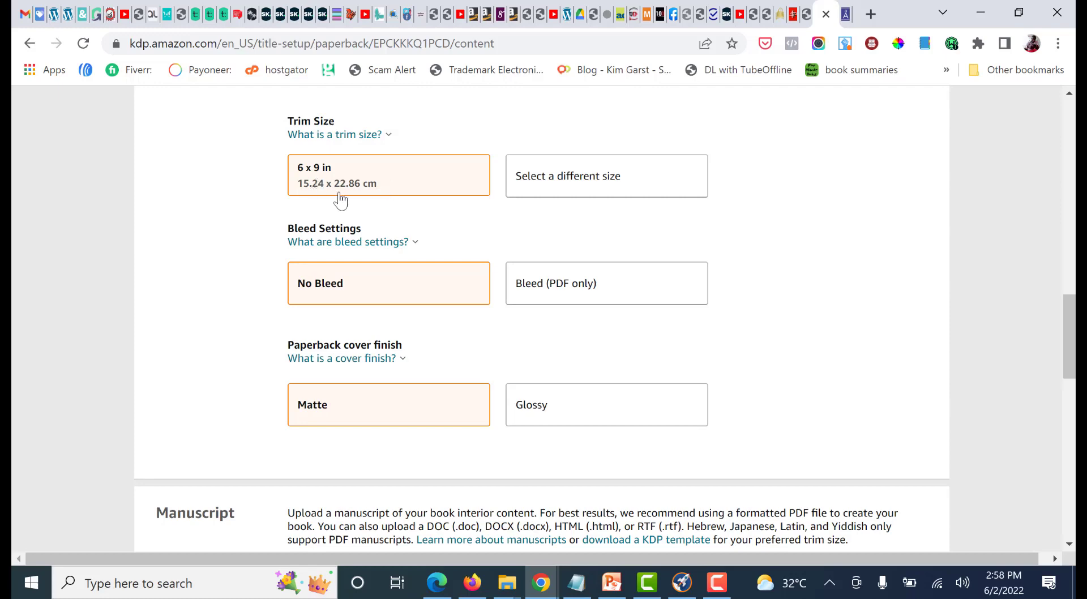
left_click(566, 180)
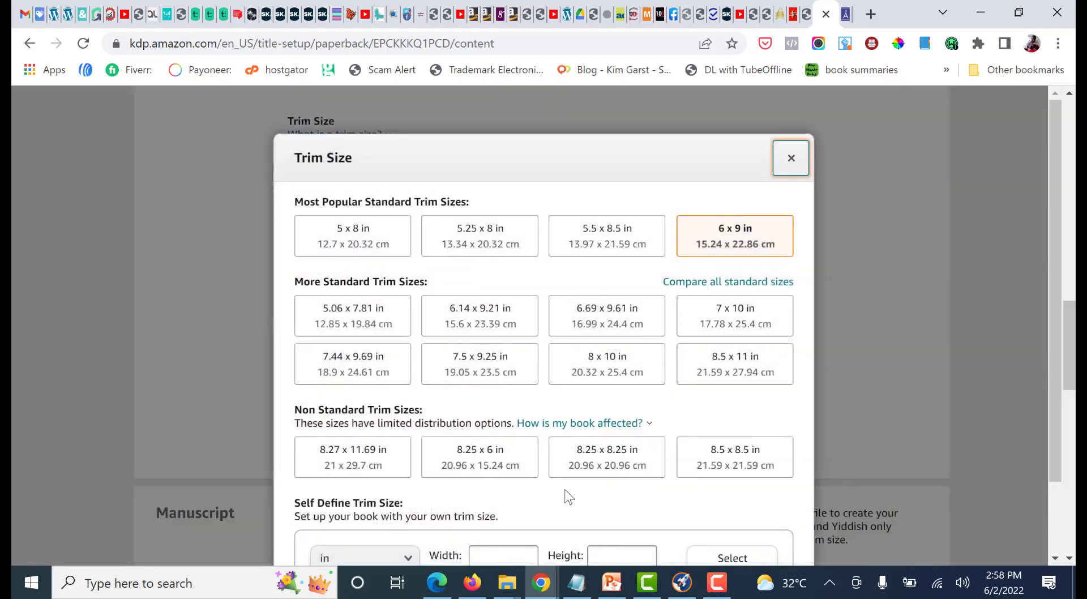
scroll(453, 441, "down", 1)
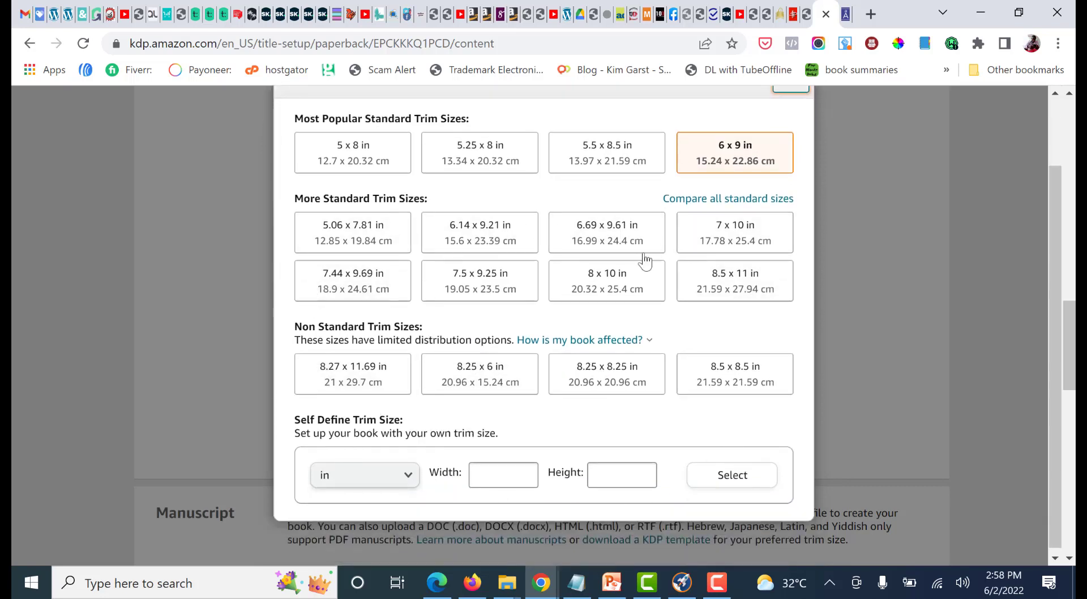
scroll(800, 214, "up", 1)
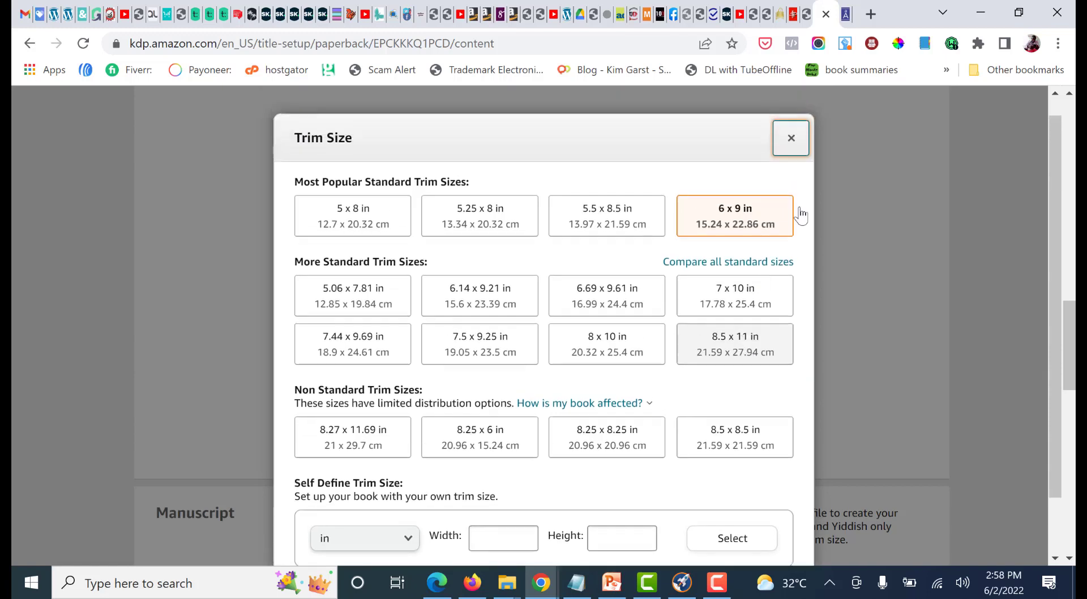
scroll(651, 295, "down", 1)
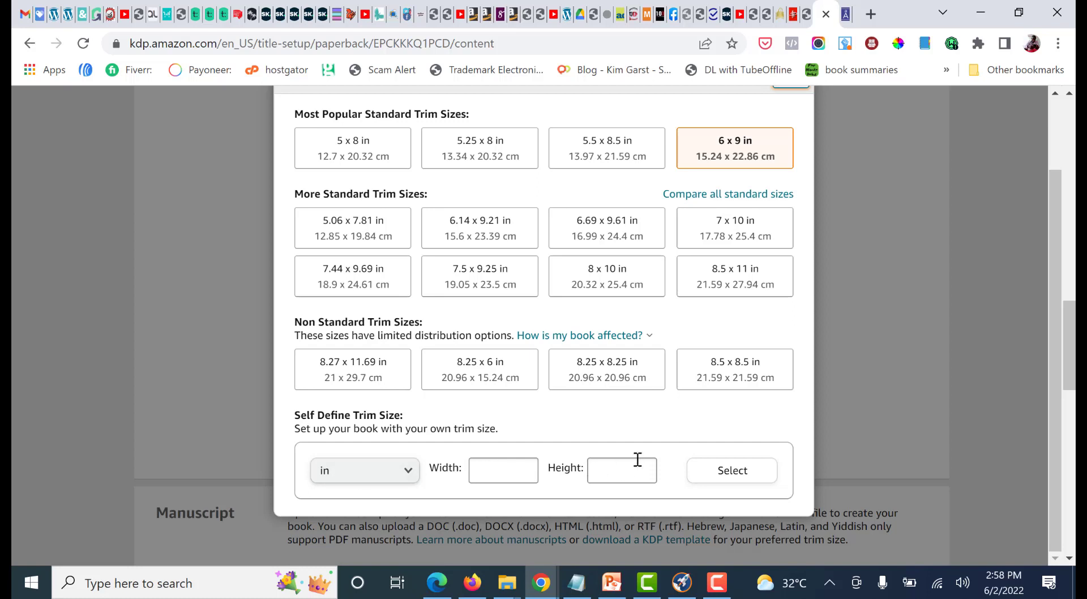
scroll(623, 449, "up", 1)
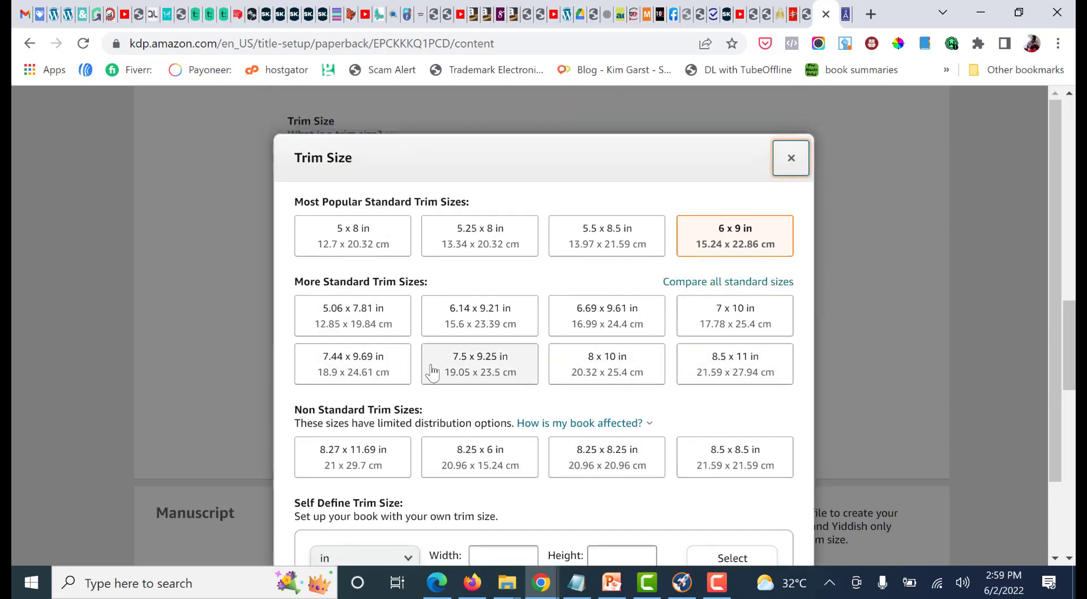
left_click(786, 160)
scroll(362, 296, "down", 1)
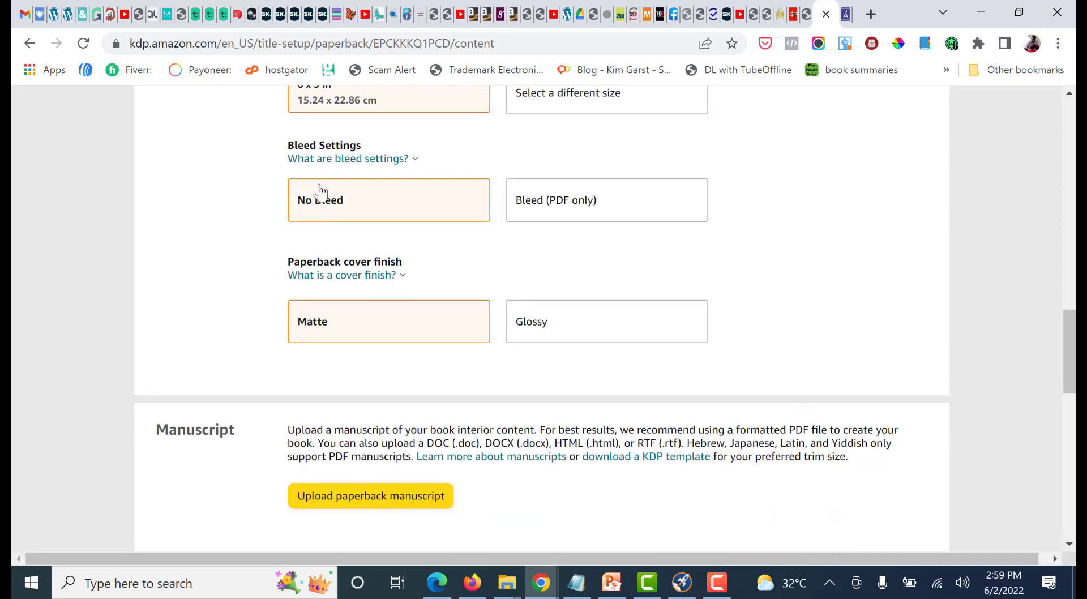
mouse_move(349, 159)
scroll(1024, 321, "down", 1)
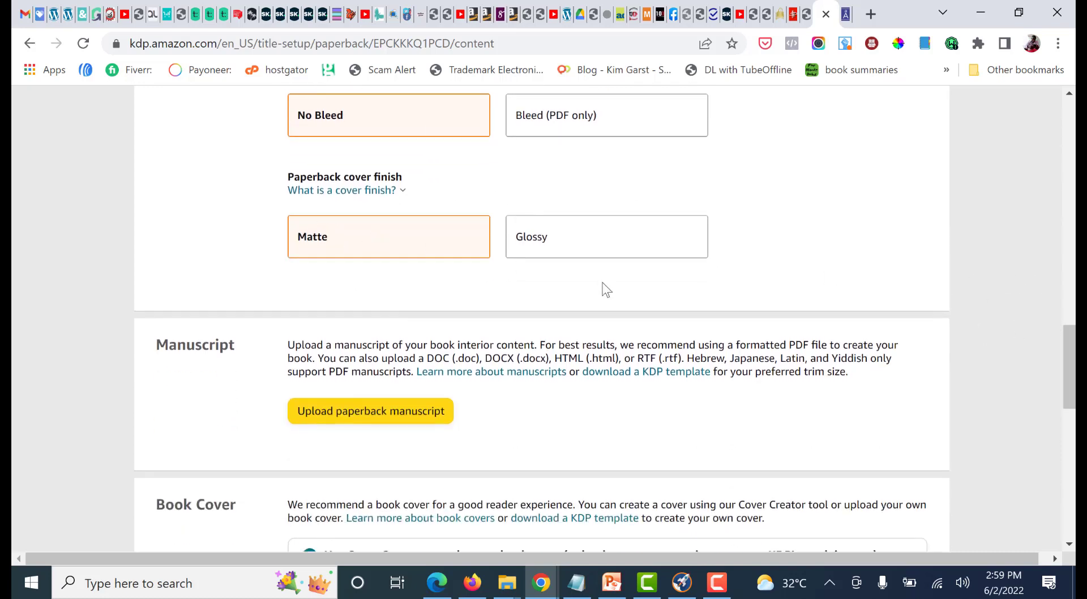
scroll(606, 290, "down", 1)
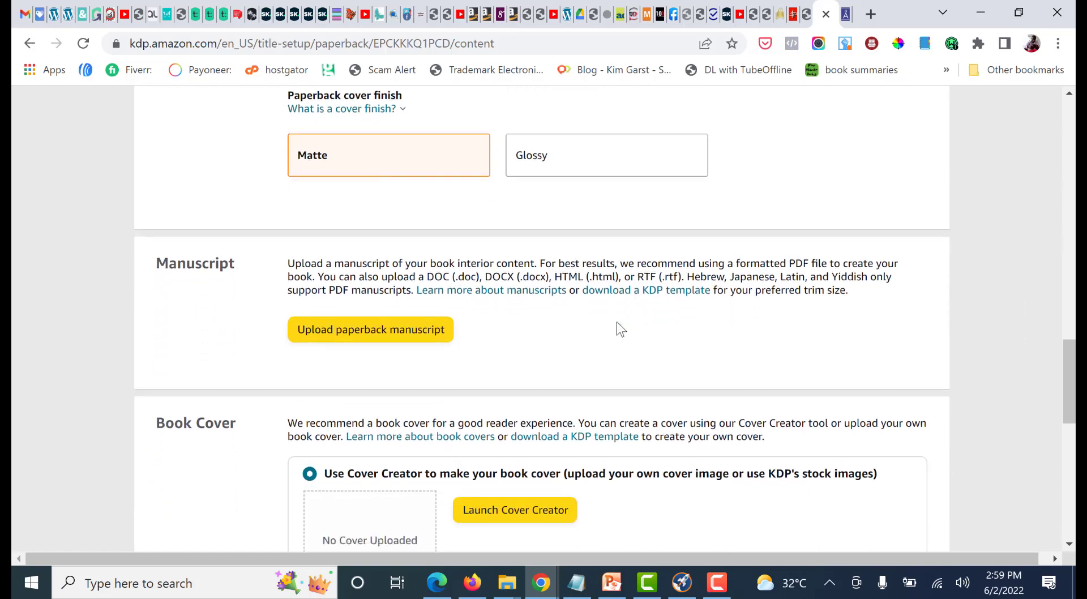
Upload the Interior 8..5x11 PDF from the shadow work journal folder as the paperback manuscript
left_click(353, 334)
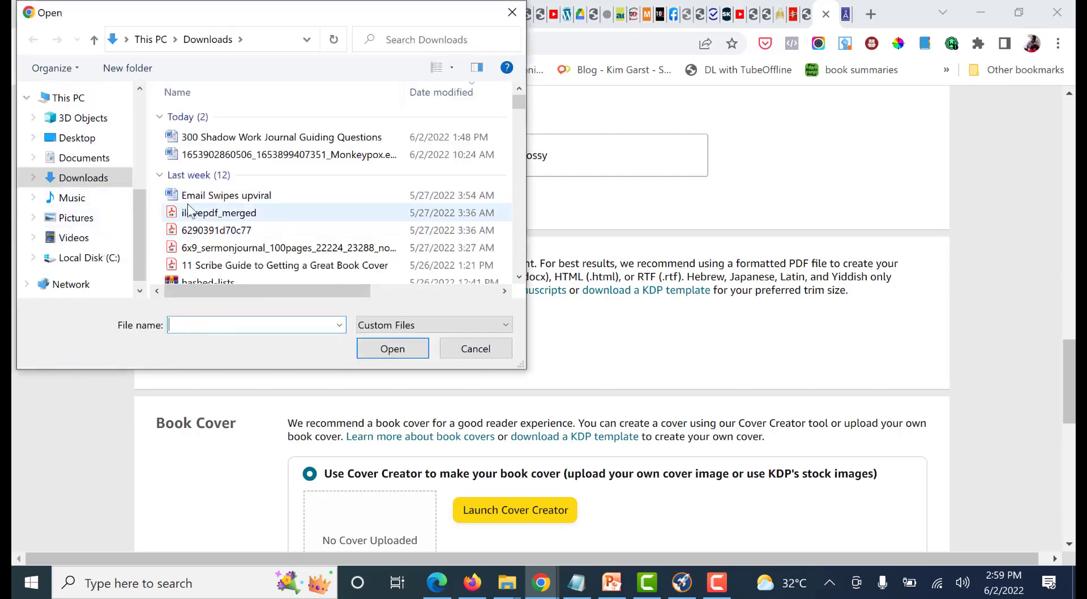
scroll(266, 144, "down", 1)
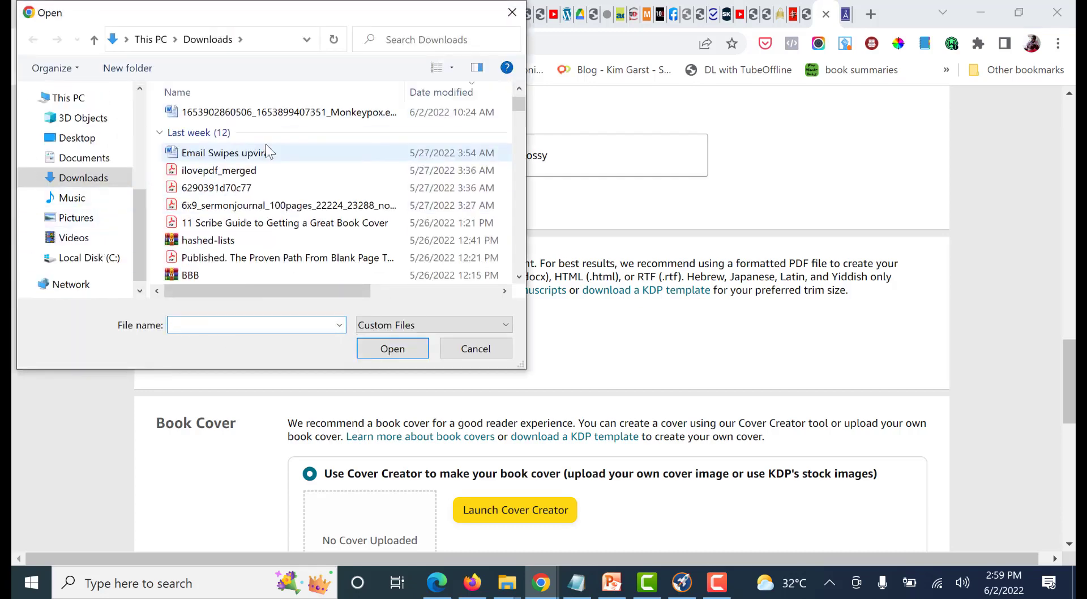
left_click(718, 583)
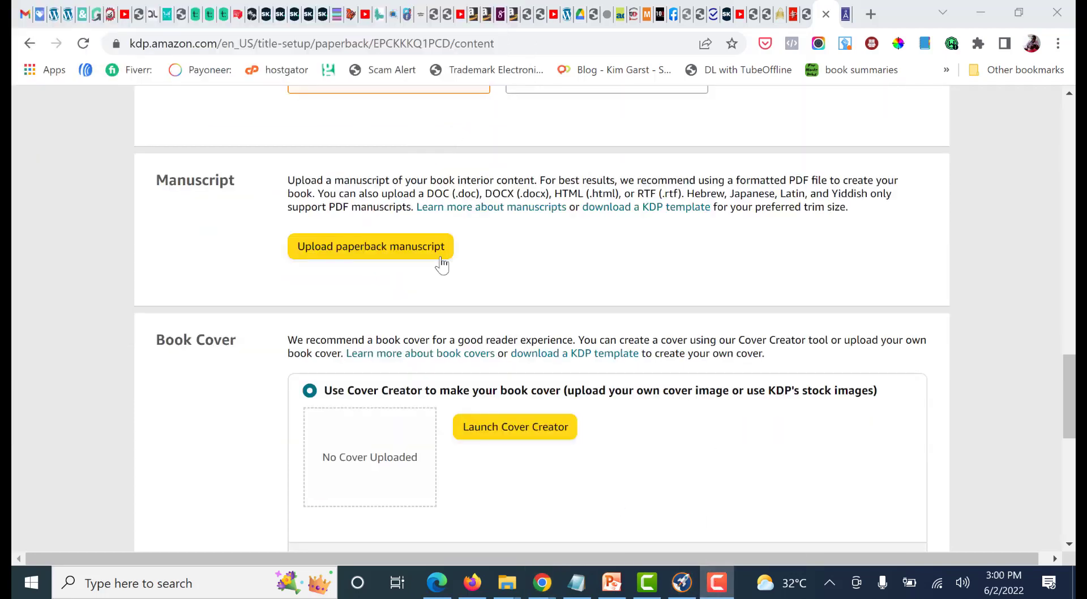
left_click(343, 249)
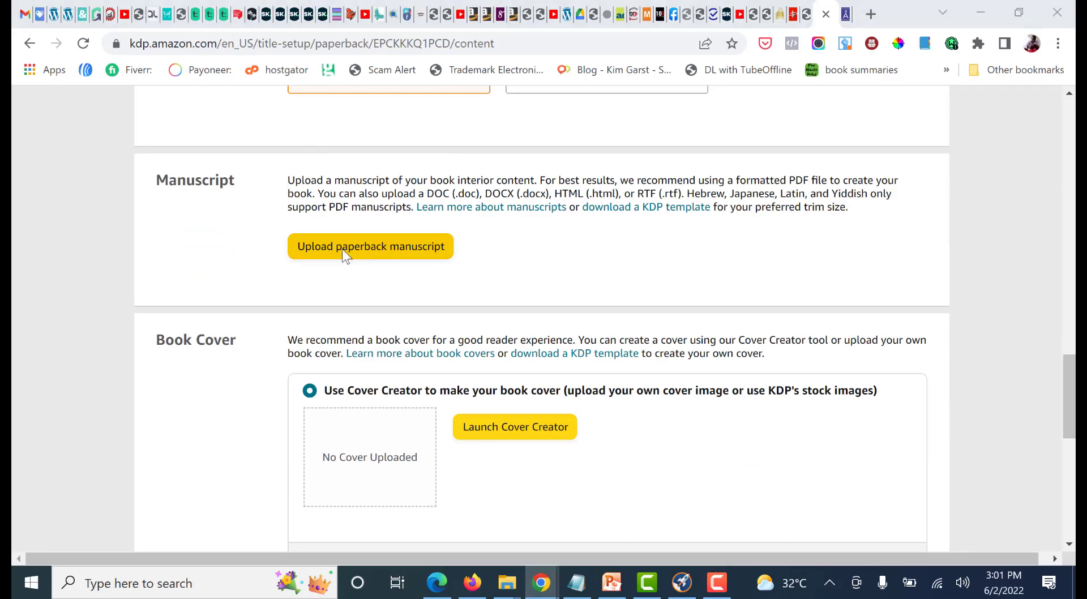
left_click(205, 117)
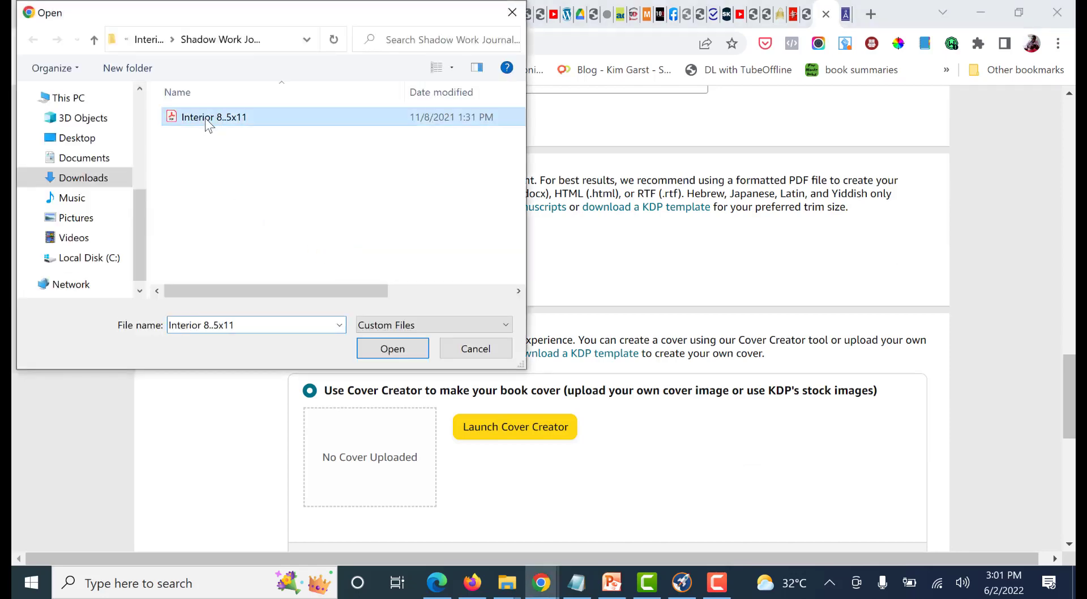
left_click(390, 349)
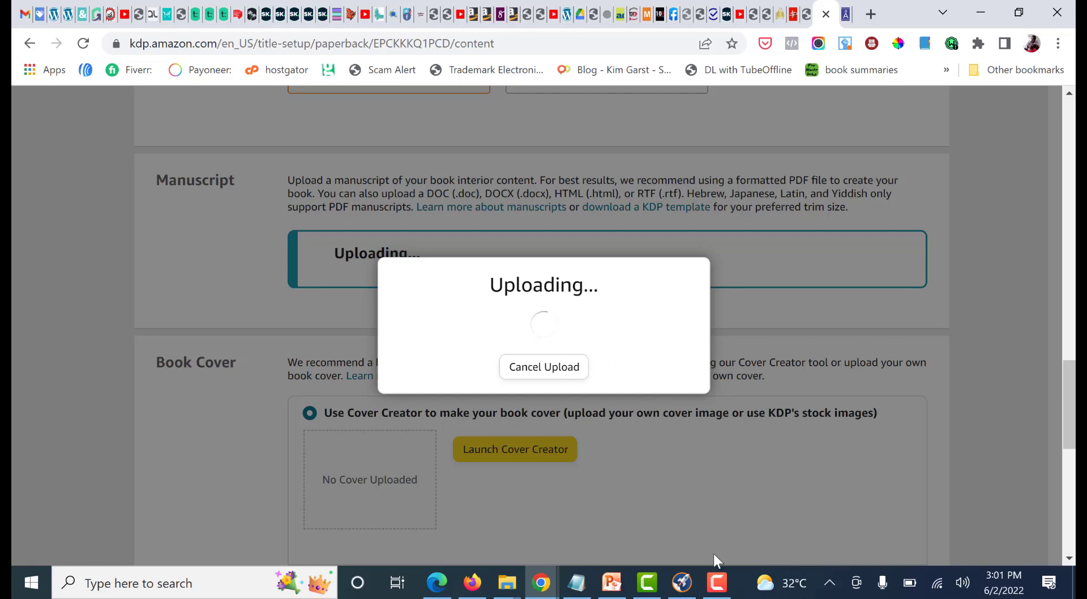
left_click(717, 589)
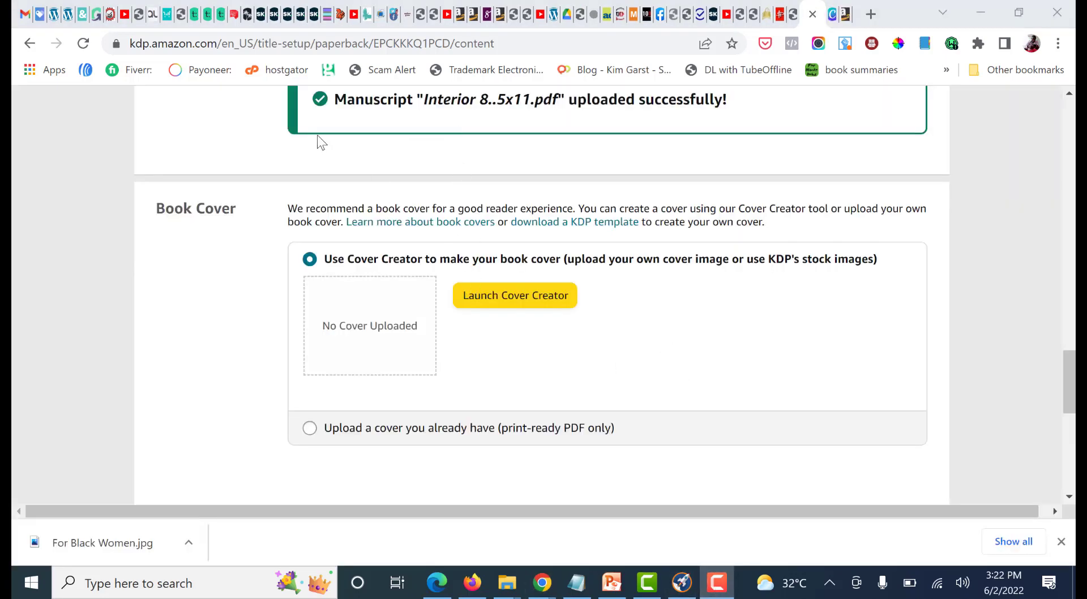
Start the book cover in Cover Creator, permanently dismissing its introduction and skipping the image choice, and choose the second design in the first row
scroll(320, 142, "up", 3)
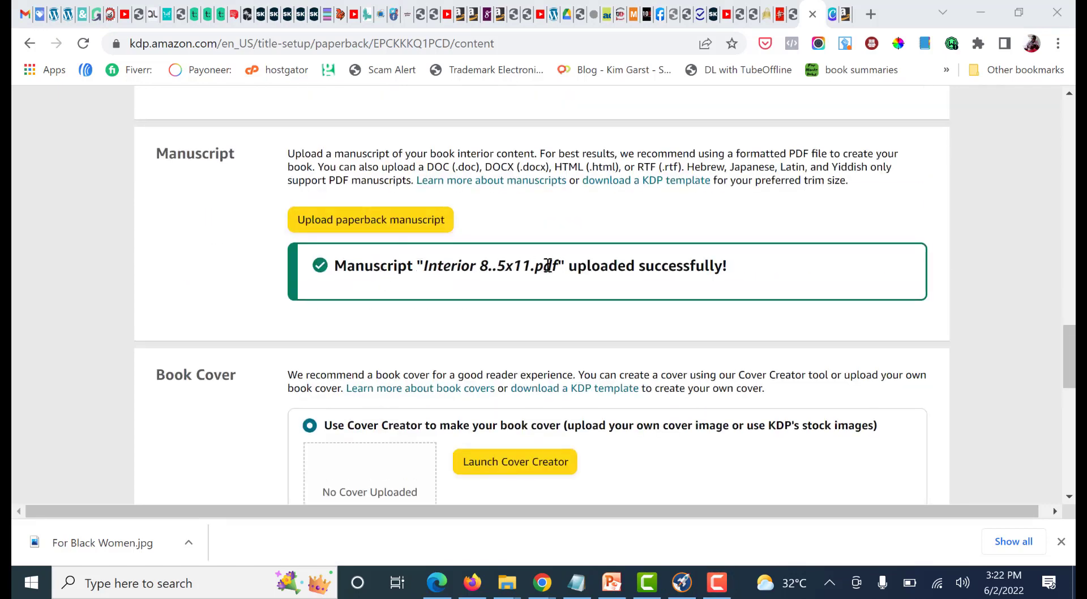
scroll(805, 279, "down", 4)
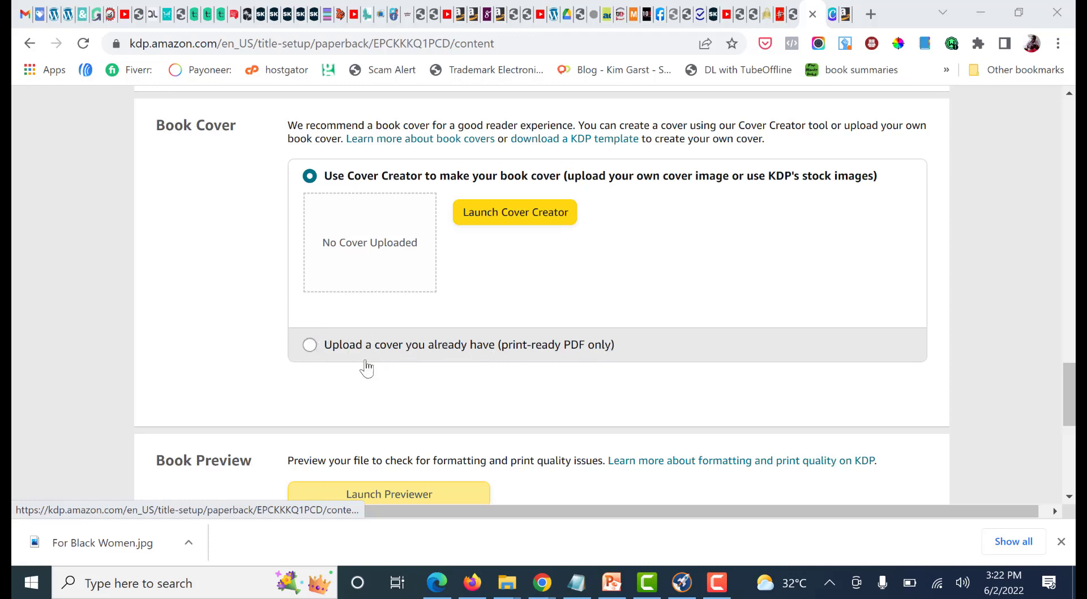
left_click(499, 220)
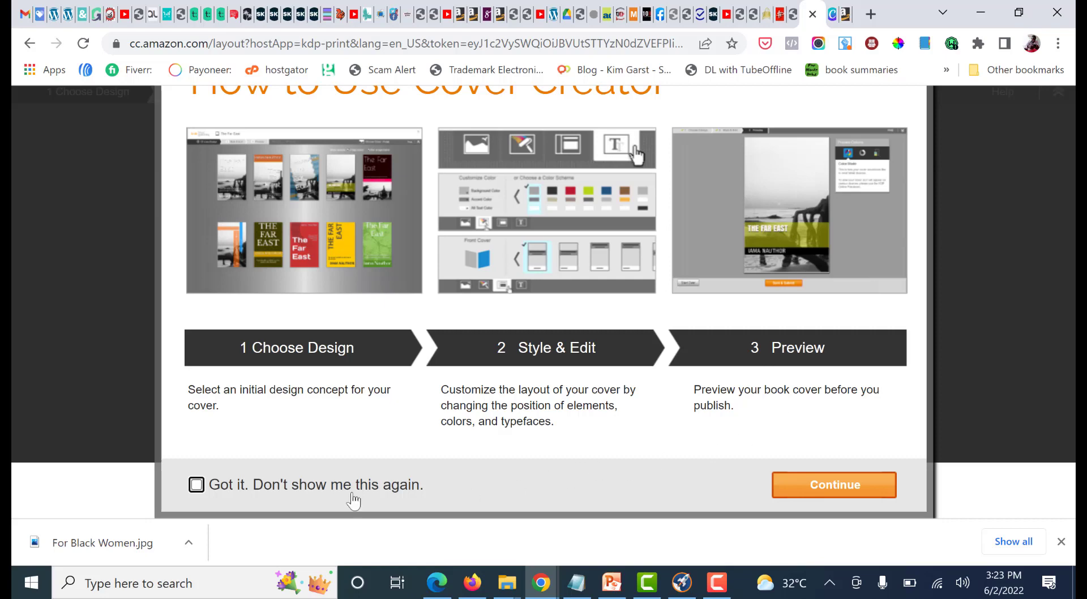
left_click(195, 487)
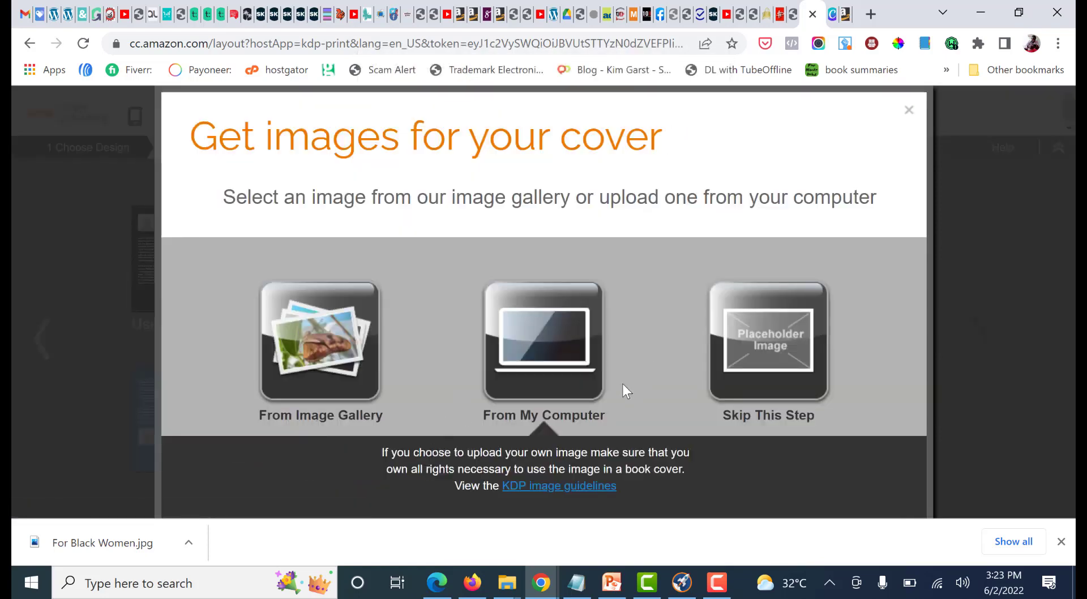
left_click(910, 111)
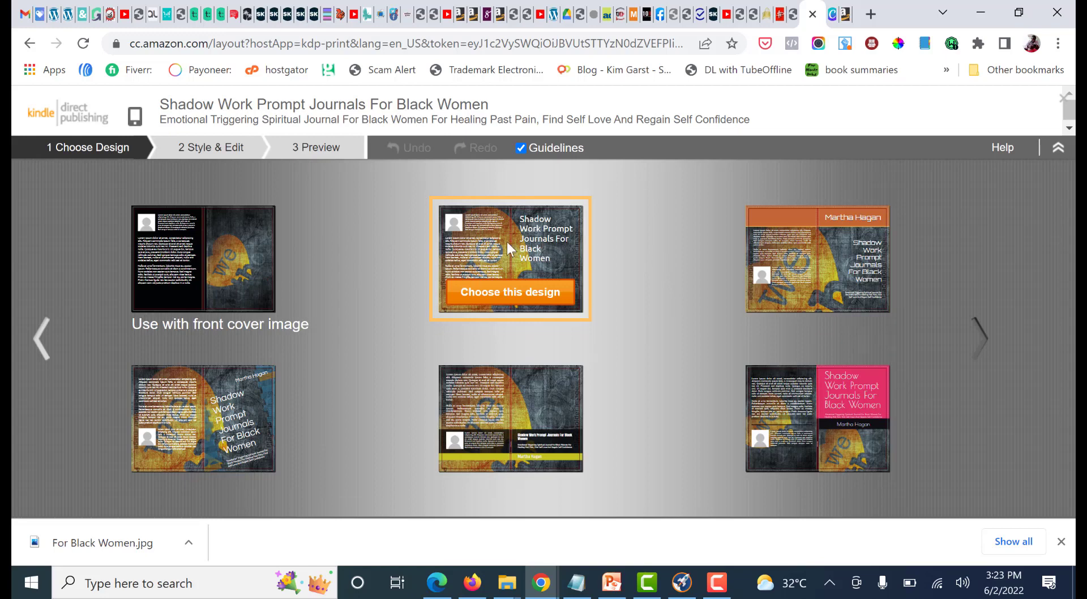
left_click(533, 292)
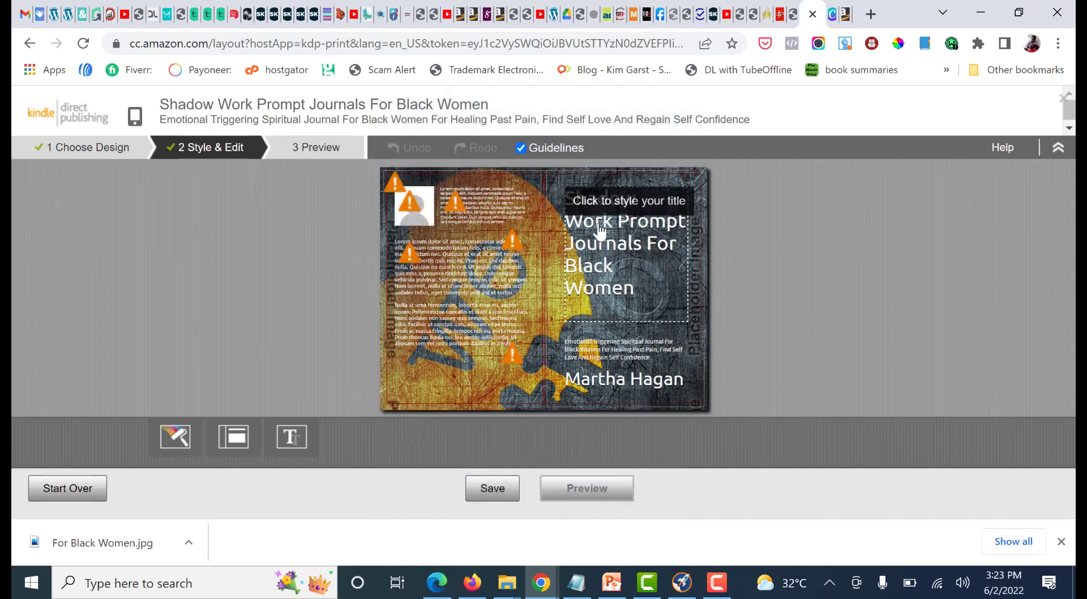
Delete the title, author name and subtitle text from the front cover
left_click(622, 243)
double_click(625, 244)
key("ctrl+a")
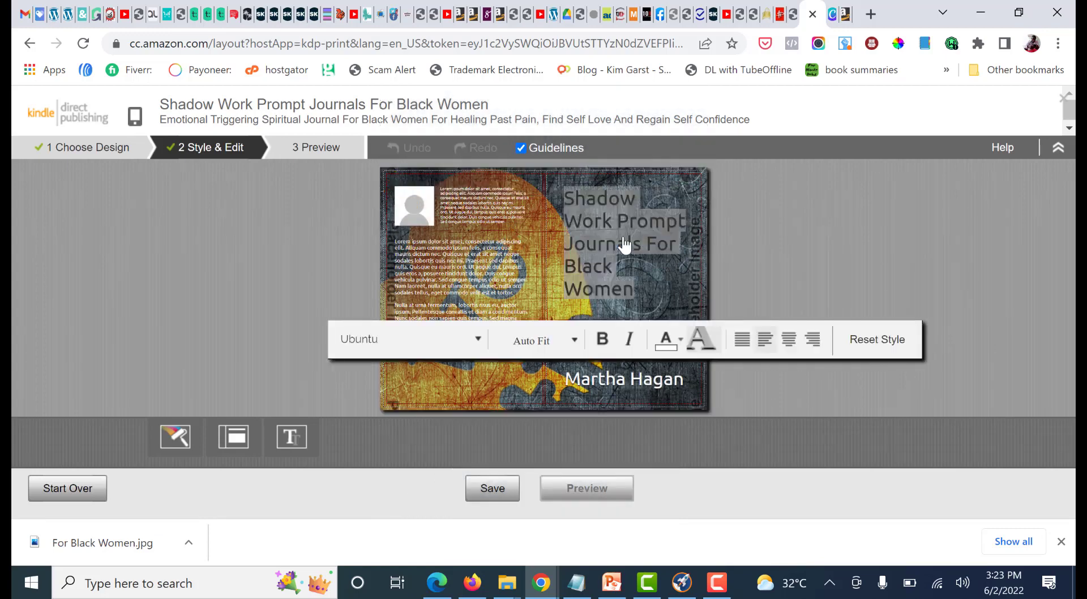
key("Delete")
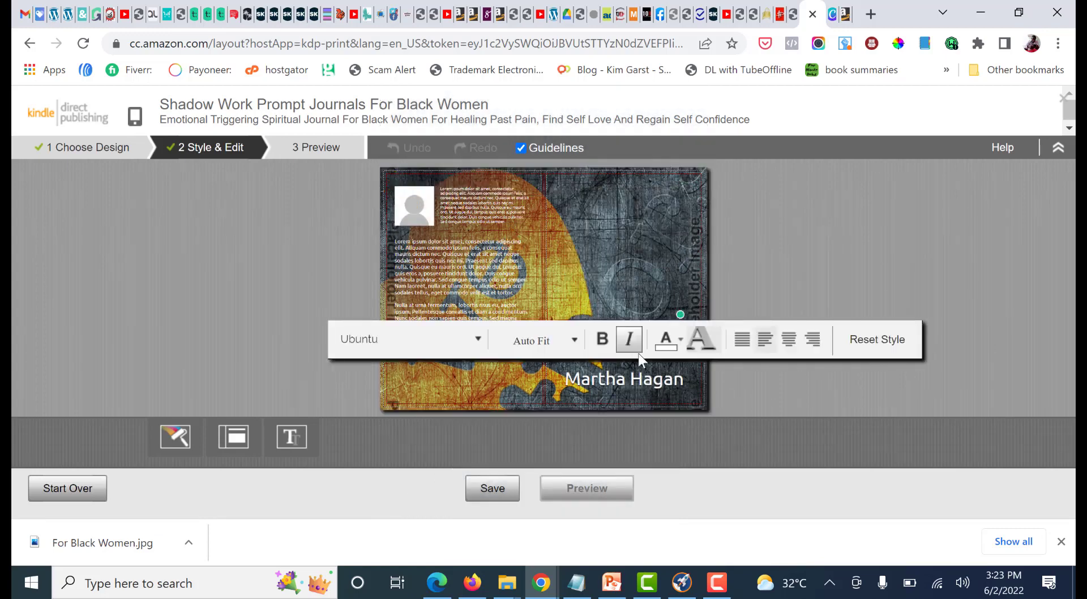
left_click(670, 381)
left_click(662, 391)
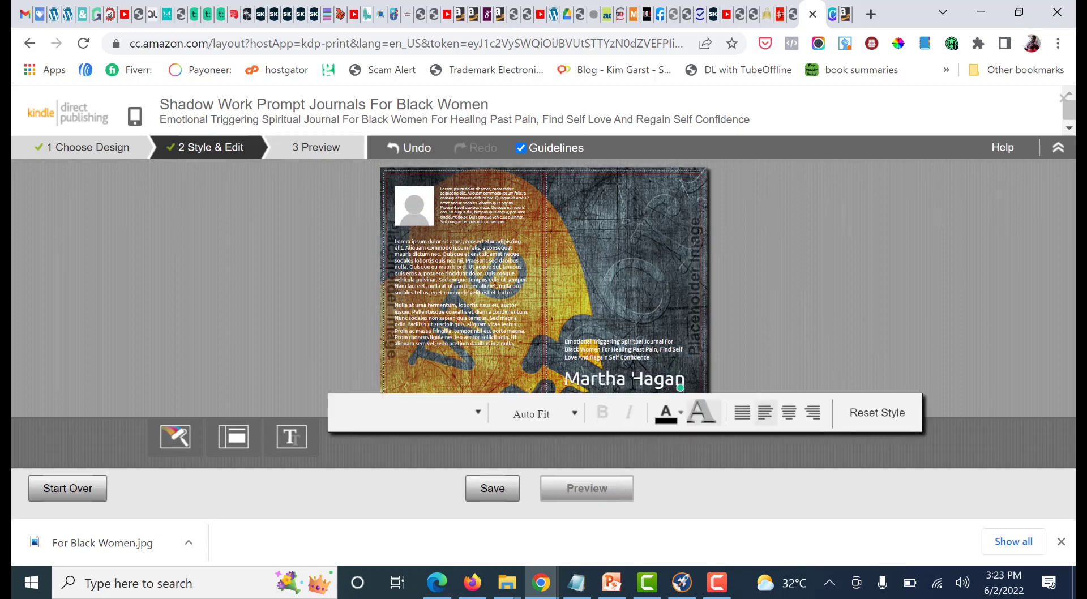
key("ctrl+a")
key("Delete")
left_click(647, 355)
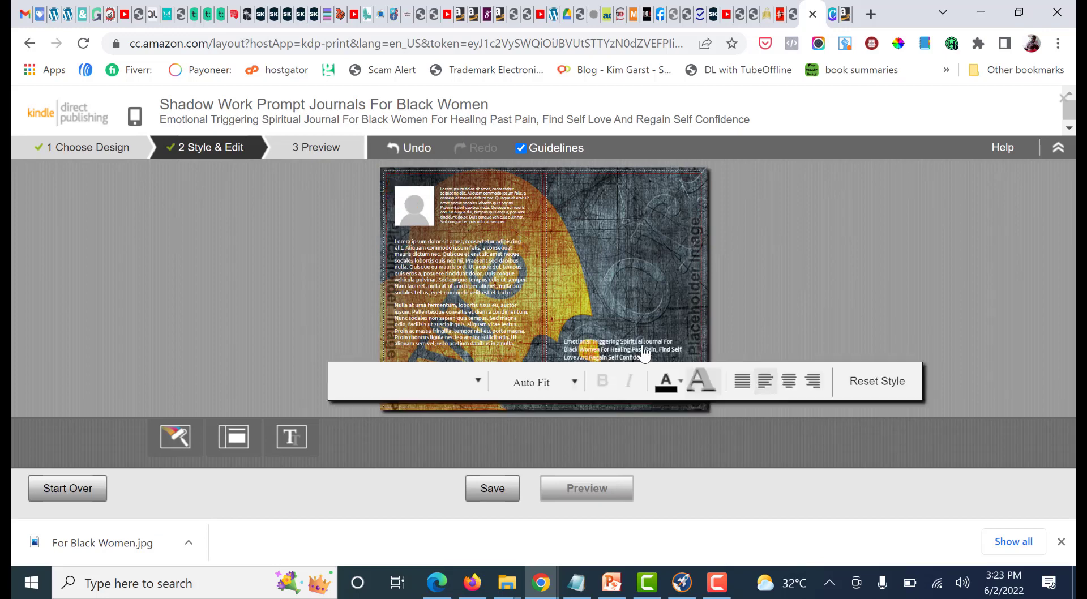
key("ctrl+a")
key("Delete")
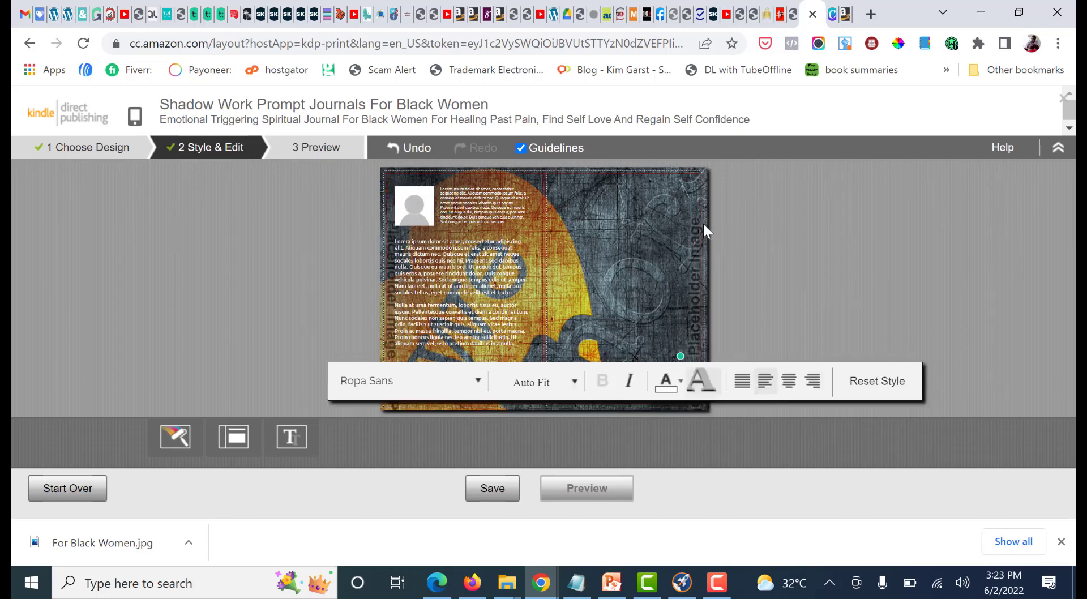
Clear the author biography and description placeholder text from the back cover and inspect the warning on the spine title
left_click(471, 207)
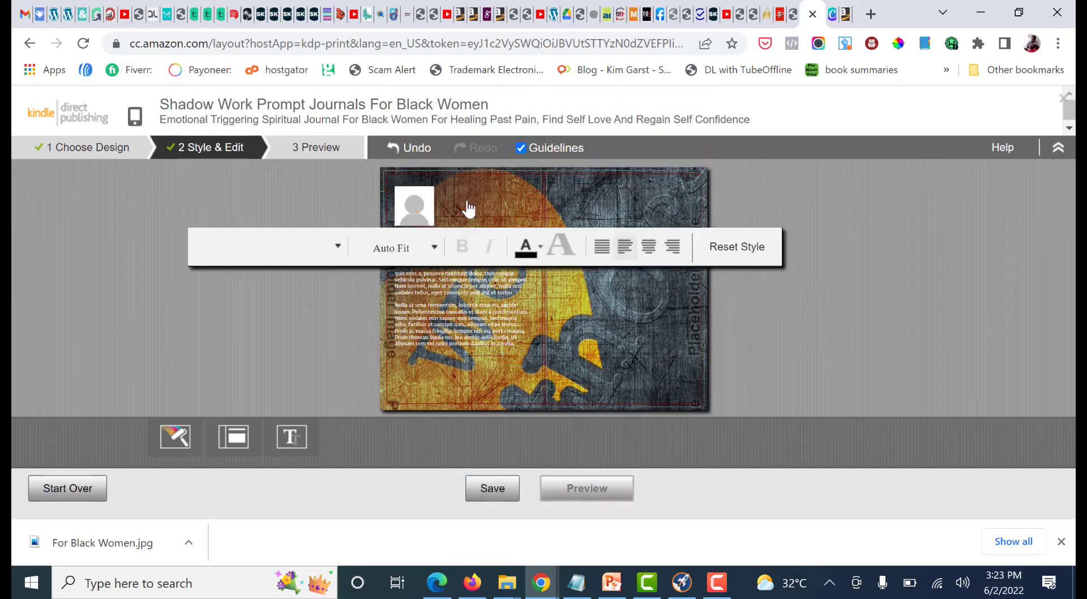
left_click(422, 220)
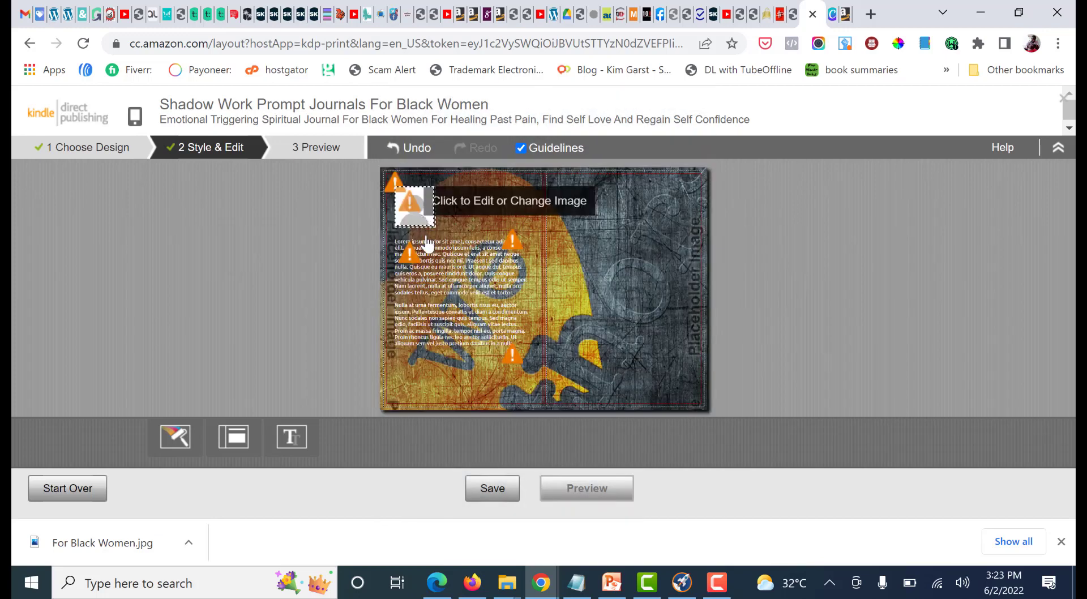
left_click(404, 304)
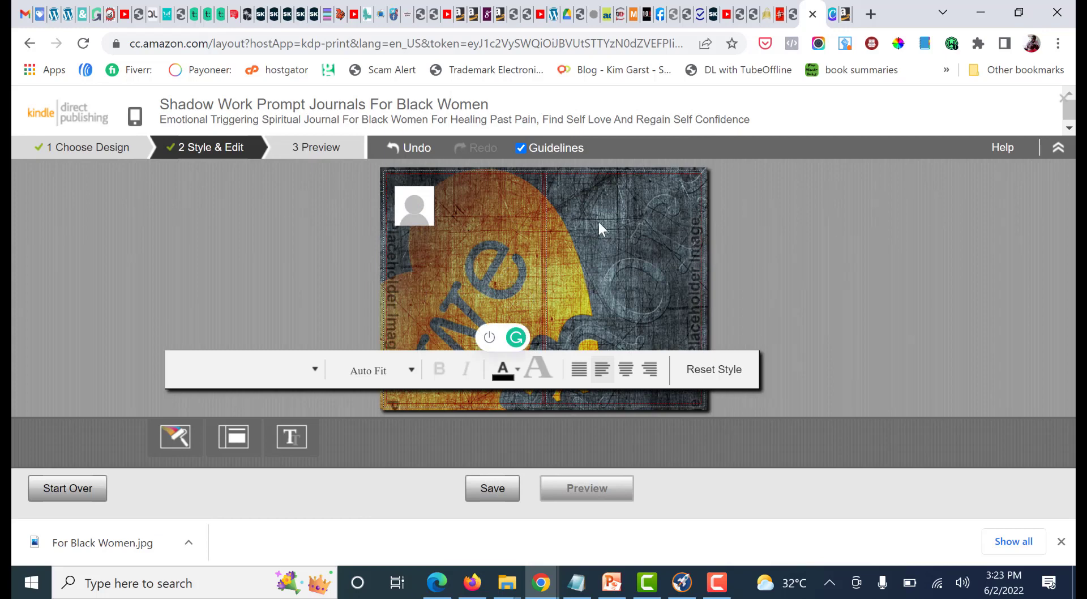
left_click(646, 250)
left_click(517, 359)
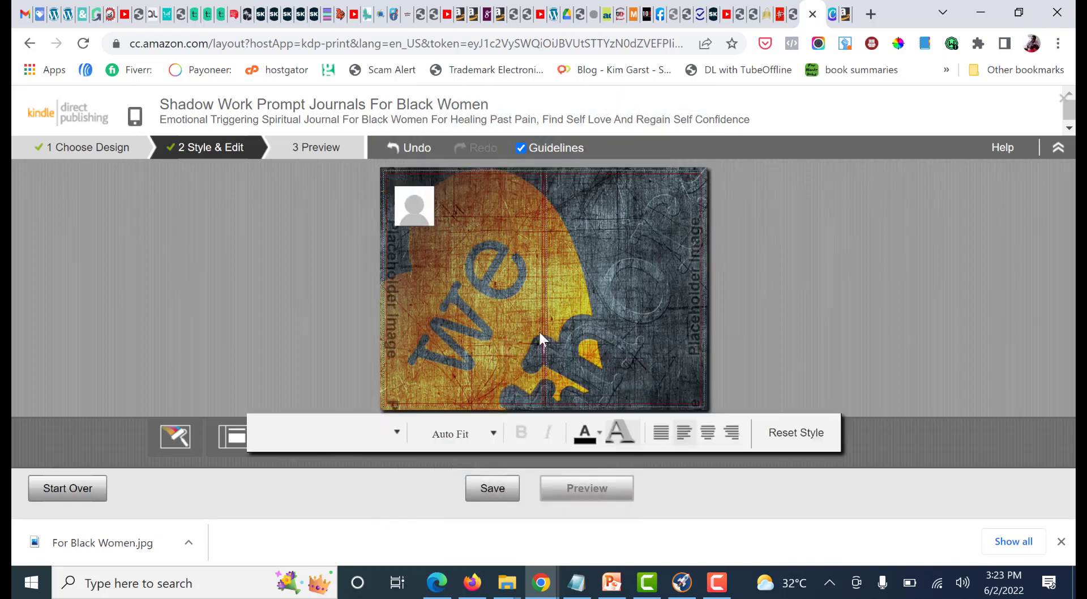
left_click(510, 246)
mouse_move(519, 248)
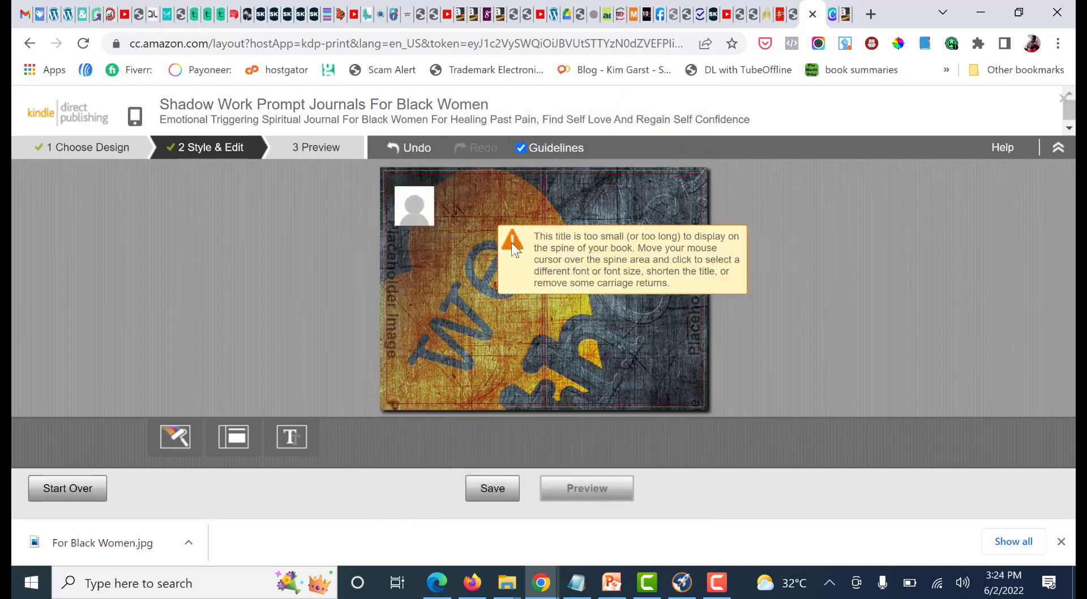
left_click(476, 255)
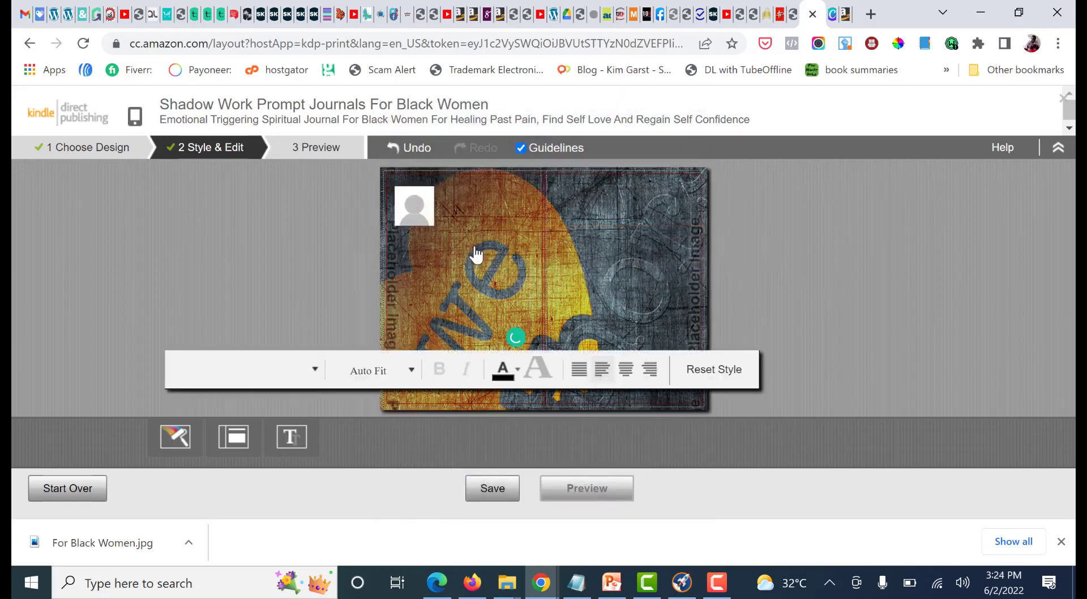
Apply the last cover layout, which has no author photo on the back cover, and save the cover
left_click(630, 249)
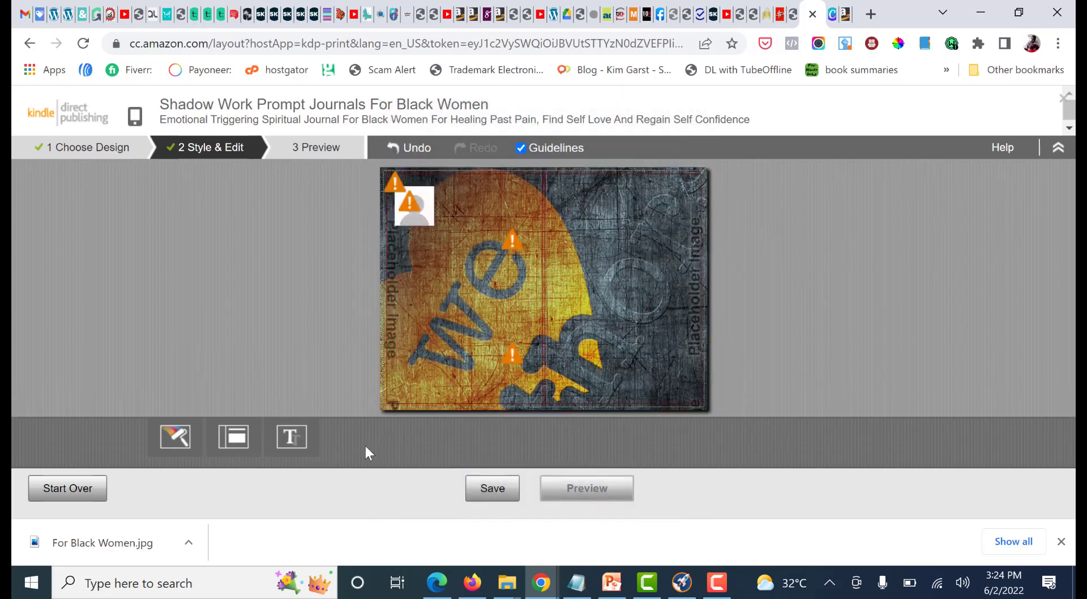
left_click(233, 439)
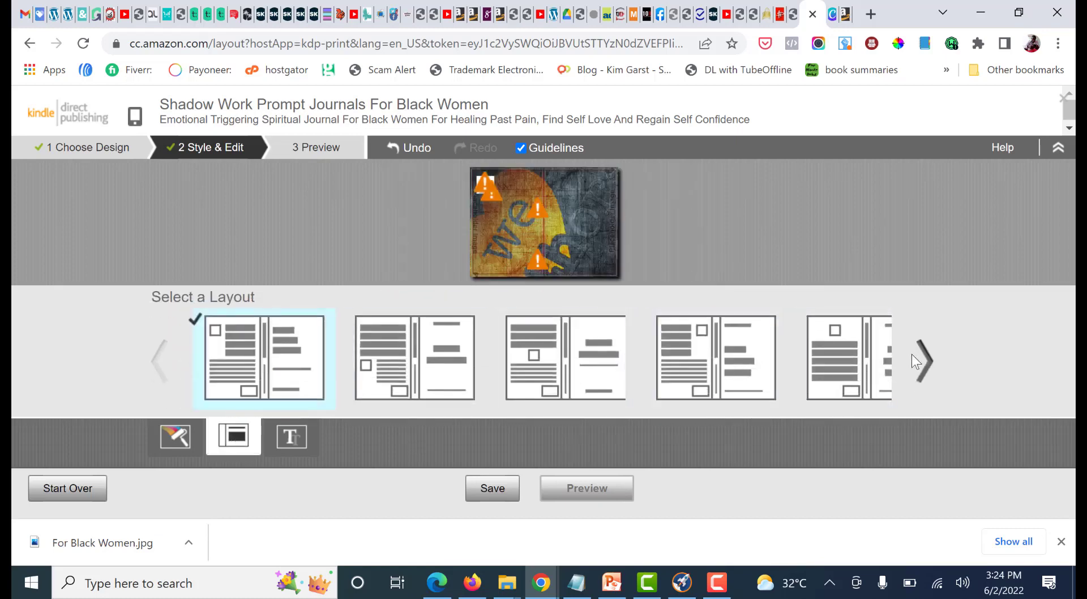
left_click(925, 361)
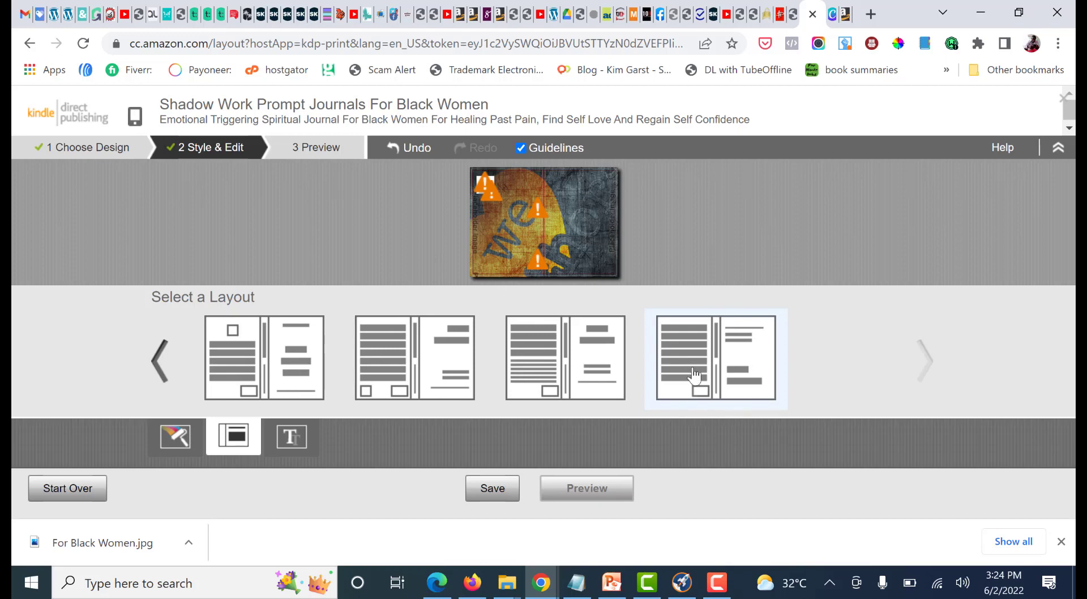
left_click(695, 375)
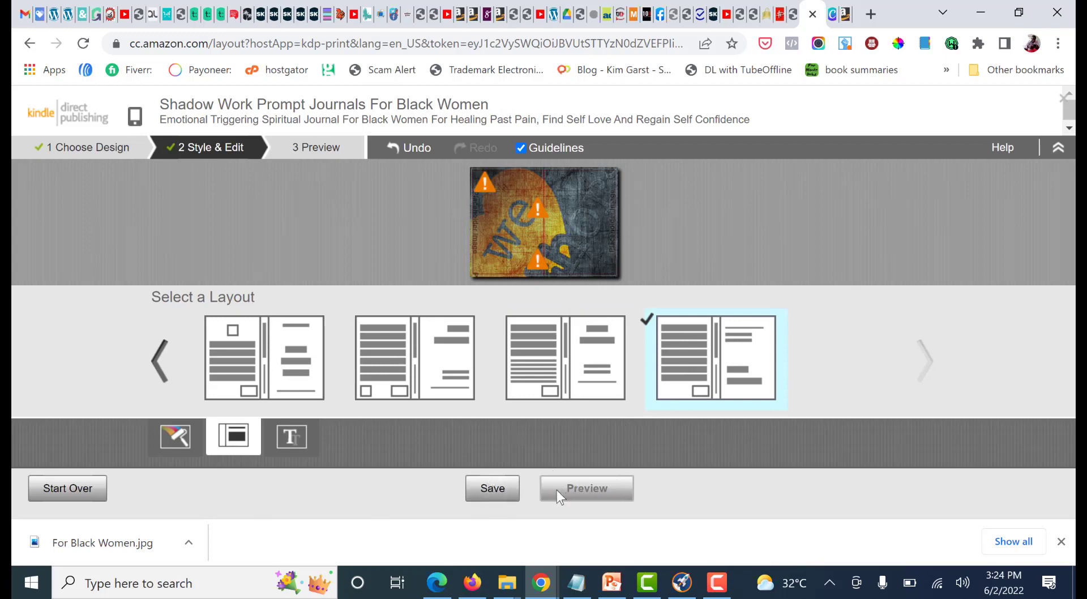
left_click(501, 503)
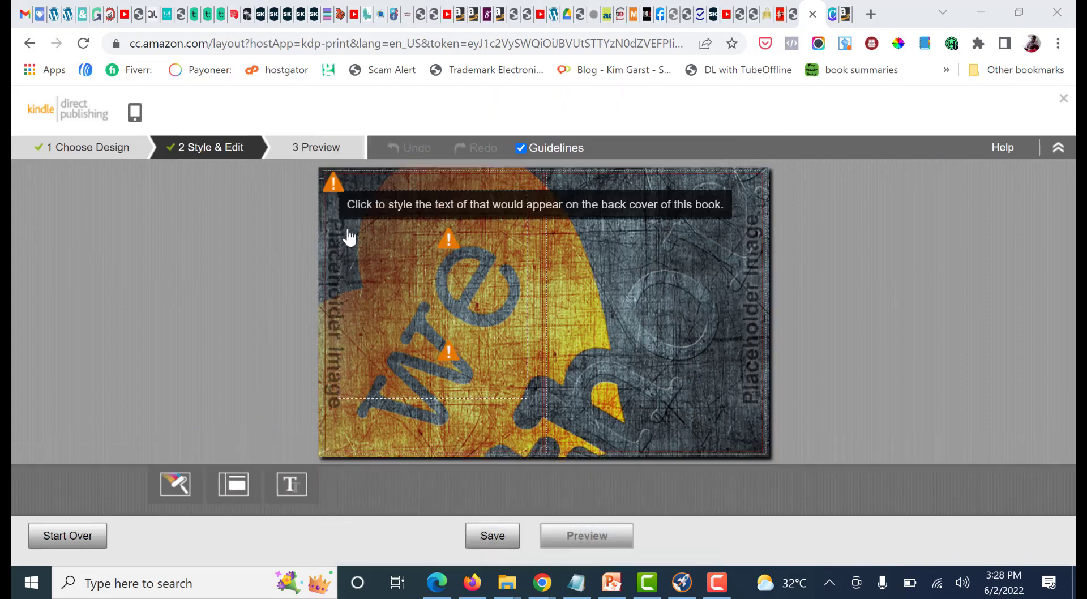
Replace the placeholder cover image with the For Black Women image from the computer's Downloads folder
mouse_move(453, 240)
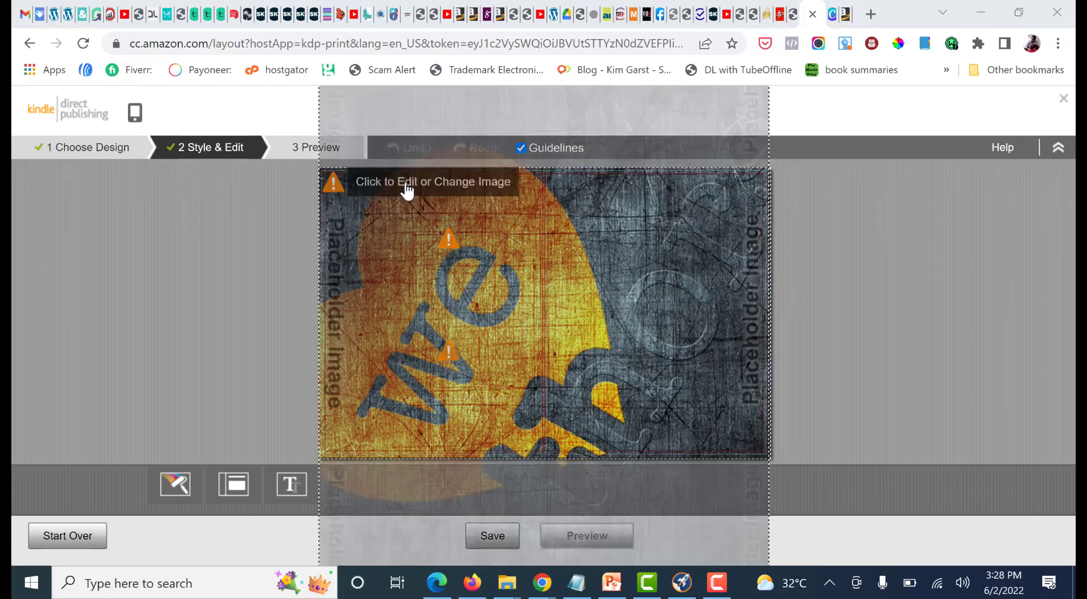
left_click(406, 191)
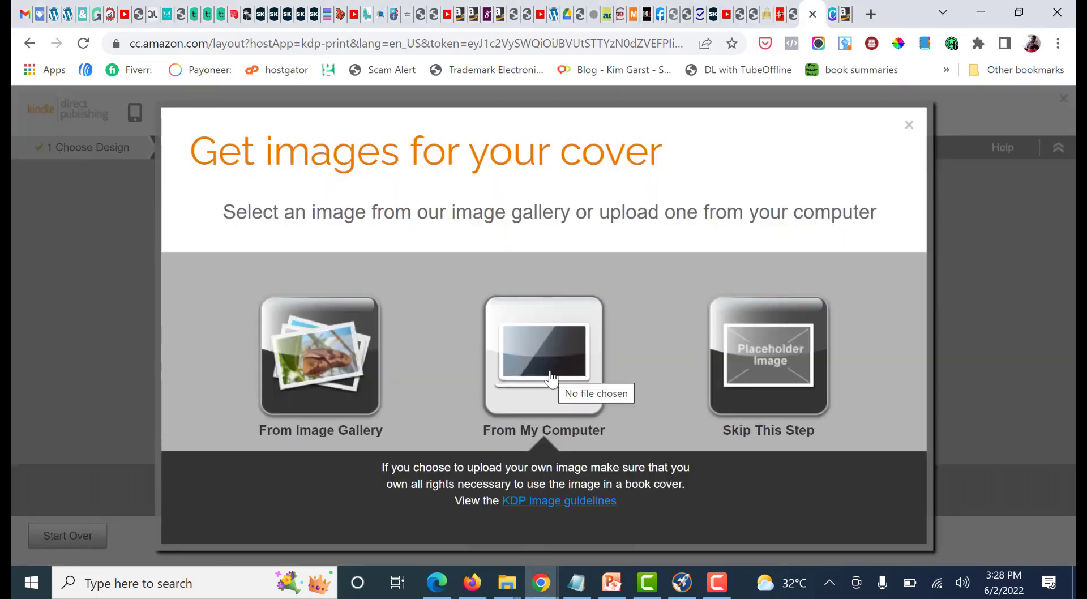
left_click(553, 380)
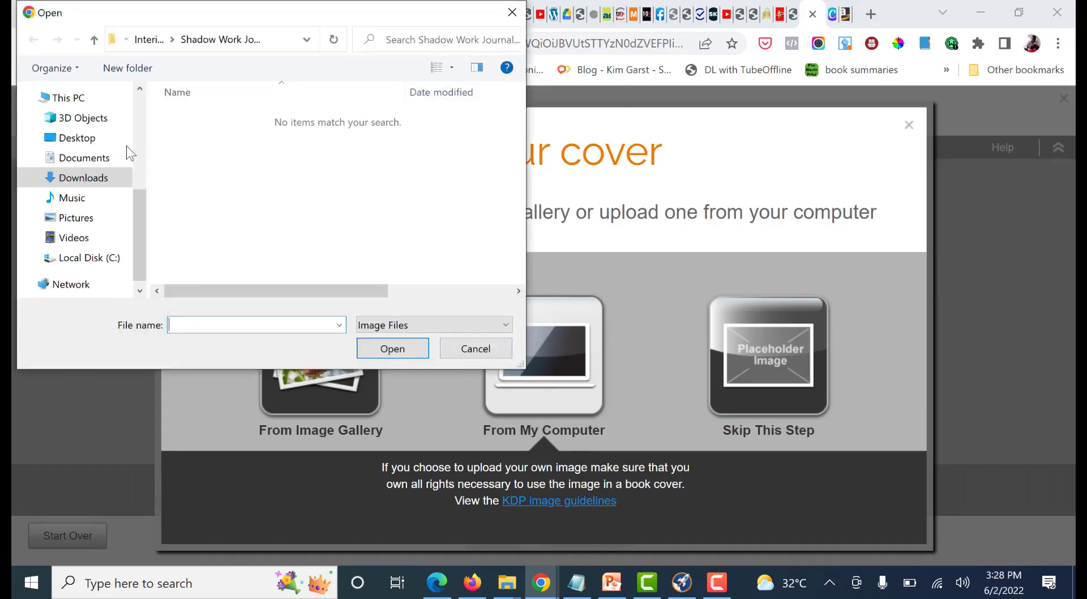
left_click(97, 178)
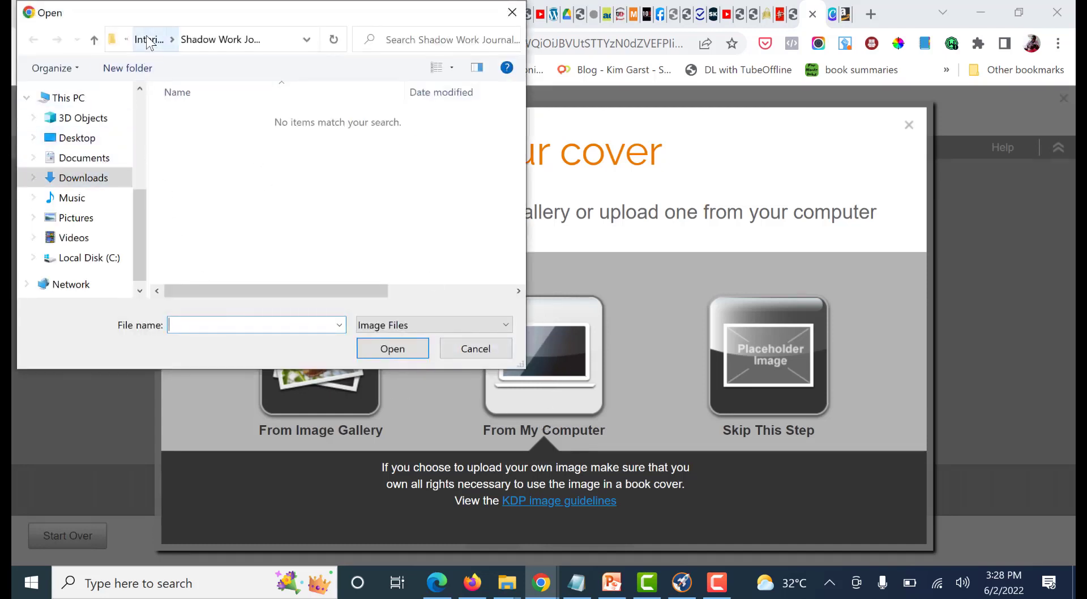
scroll(226, 108, "down", 10)
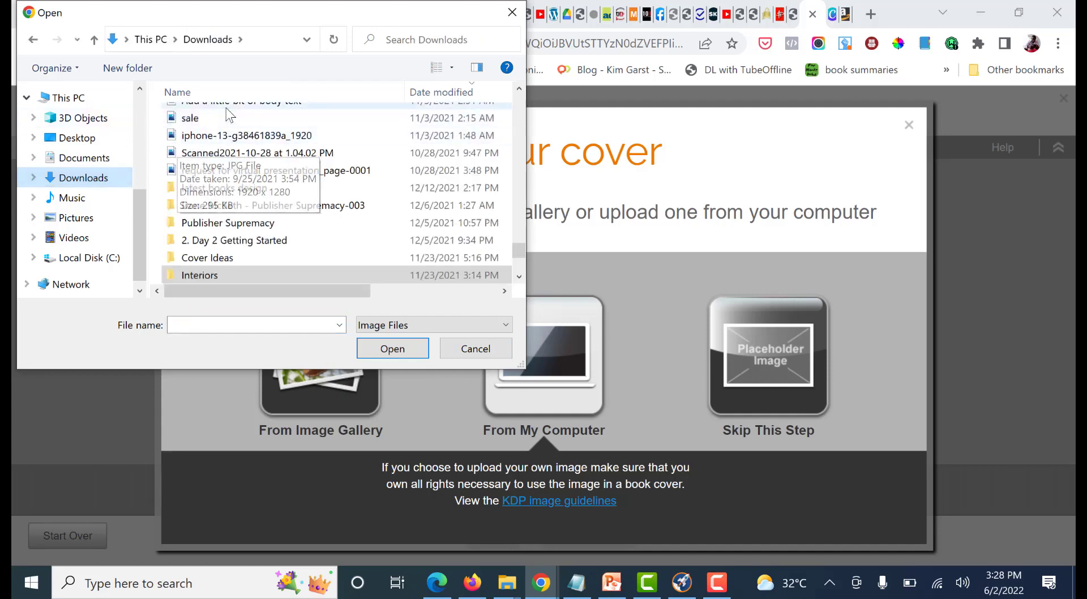
left_click_drag(515, 212, 517, 163)
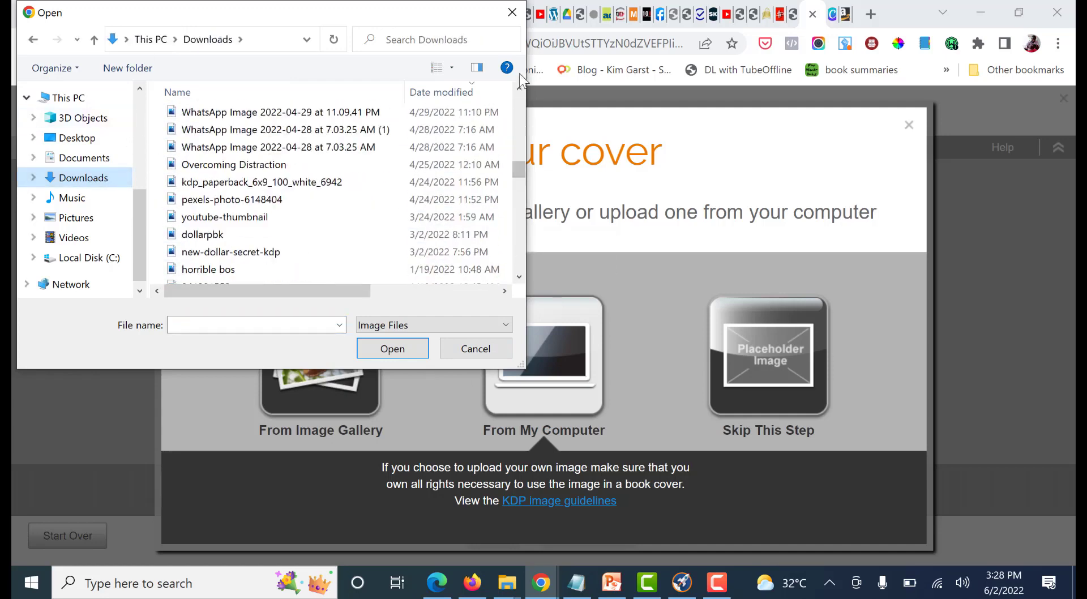
left_click(520, 115)
left_click(519, 114)
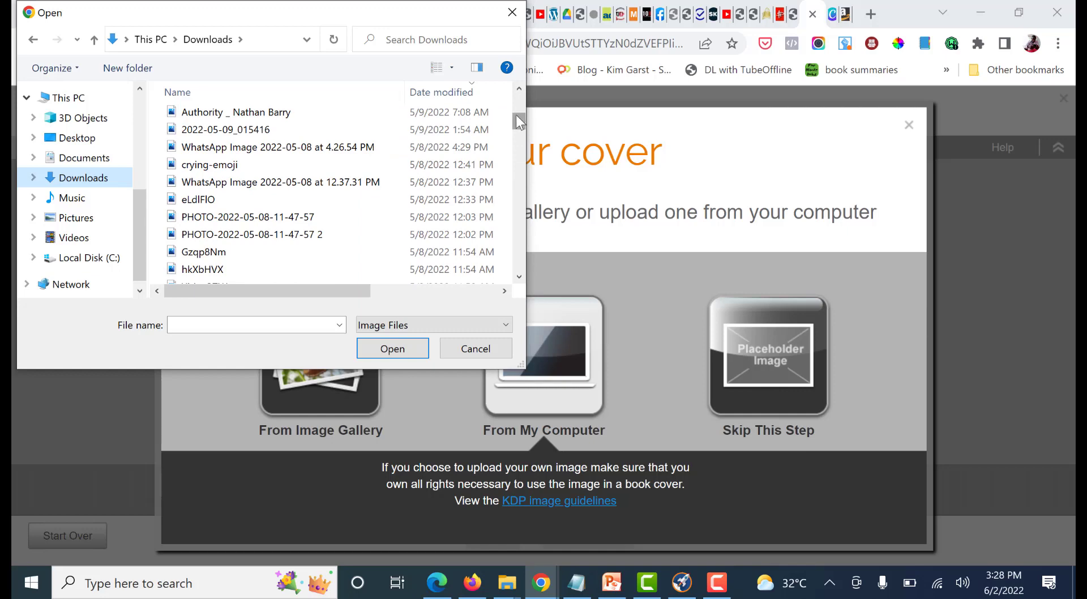
left_click_drag(516, 114, 518, 87)
left_click(201, 137)
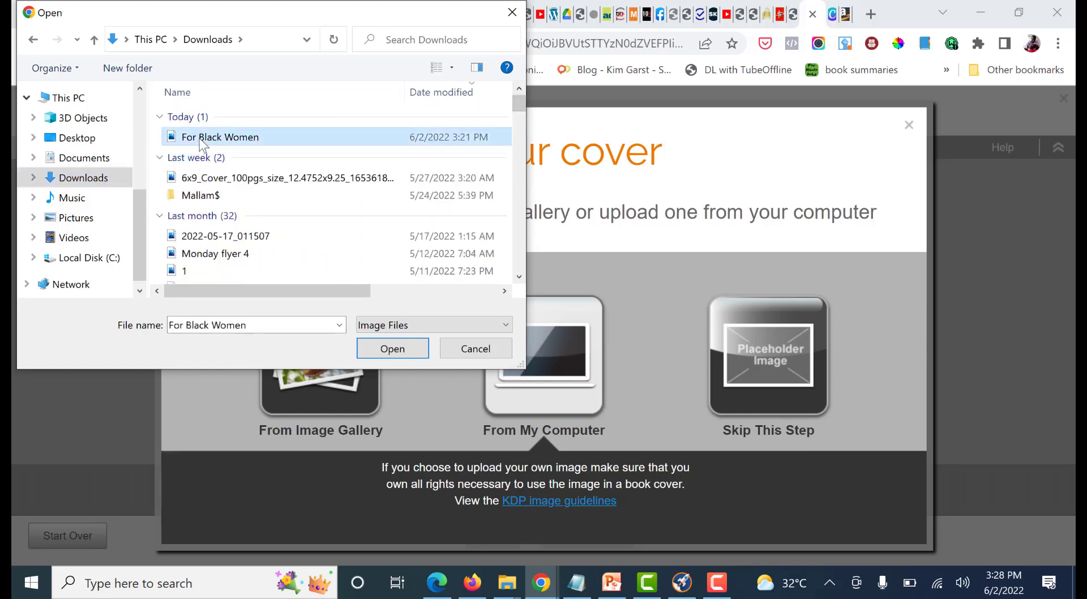
left_click(412, 350)
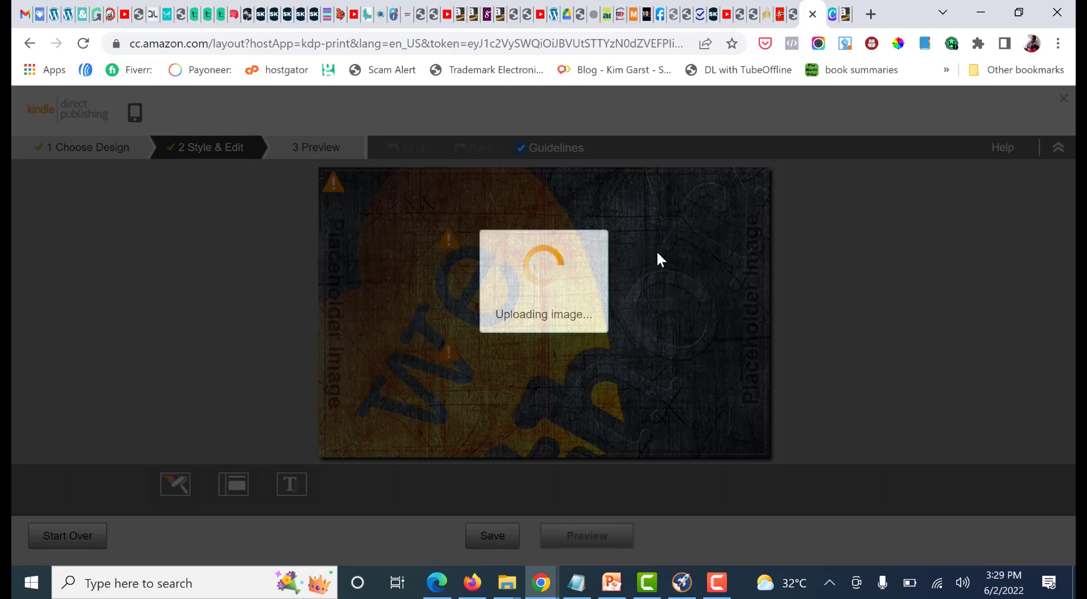
left_click(717, 583)
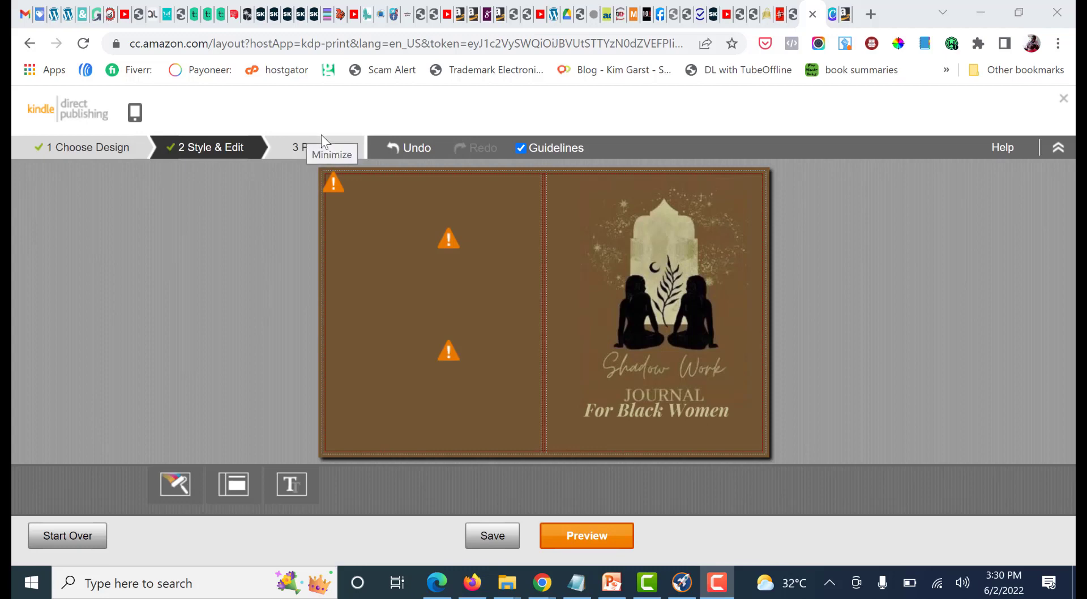
Check the empty text area on the back cover and read the warning on the cover image
left_click(460, 269)
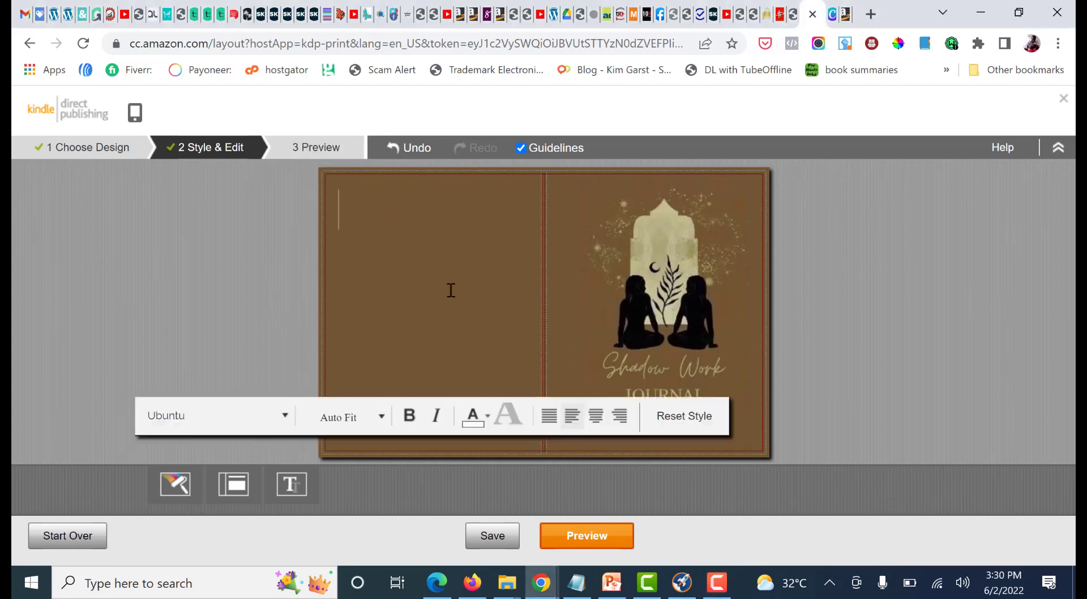
left_click(839, 292)
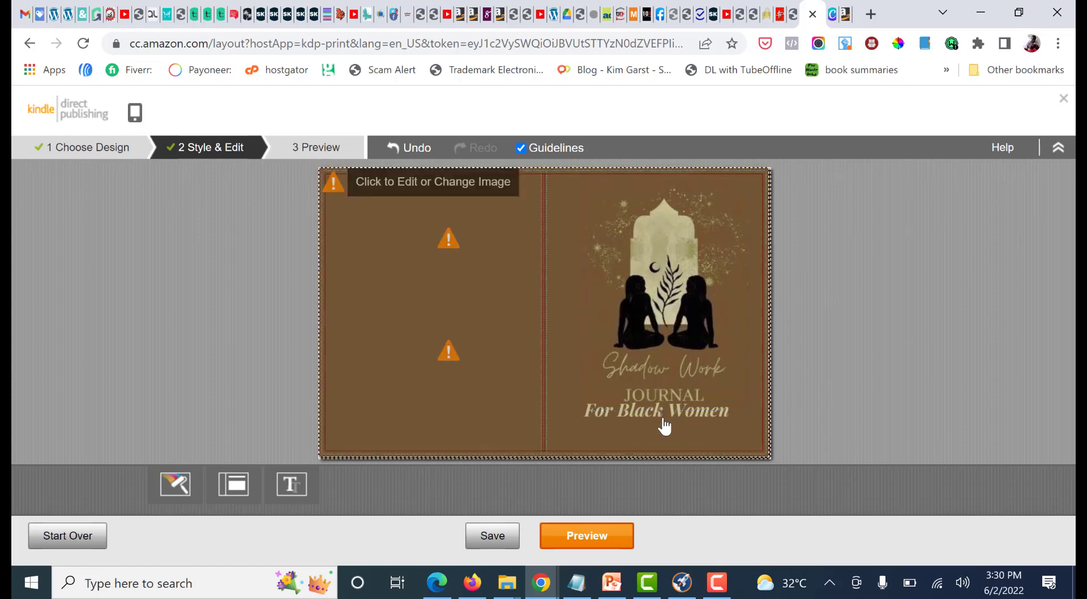
mouse_move(338, 193)
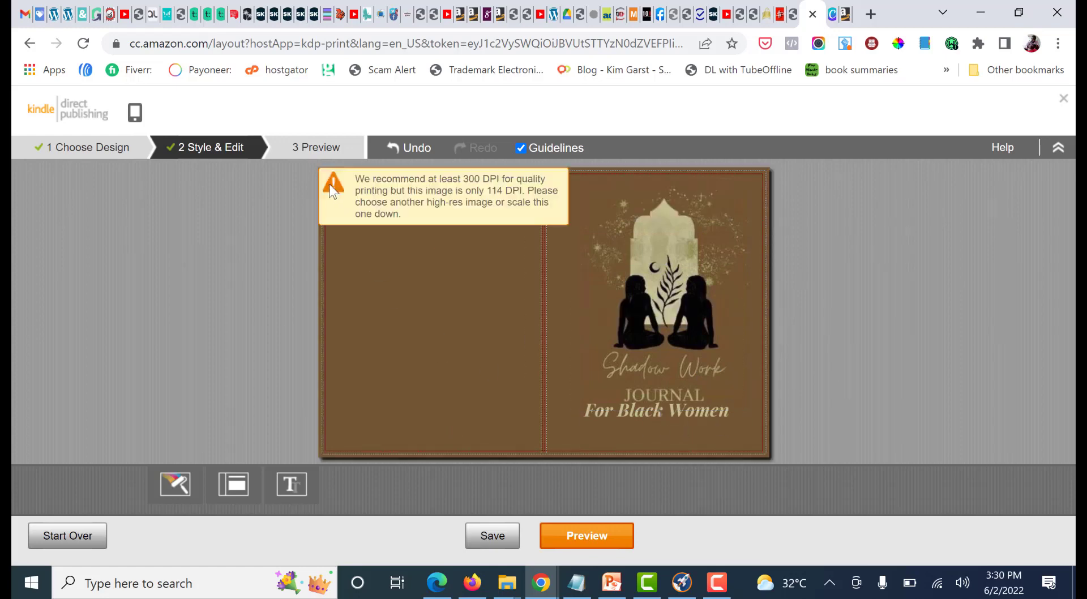
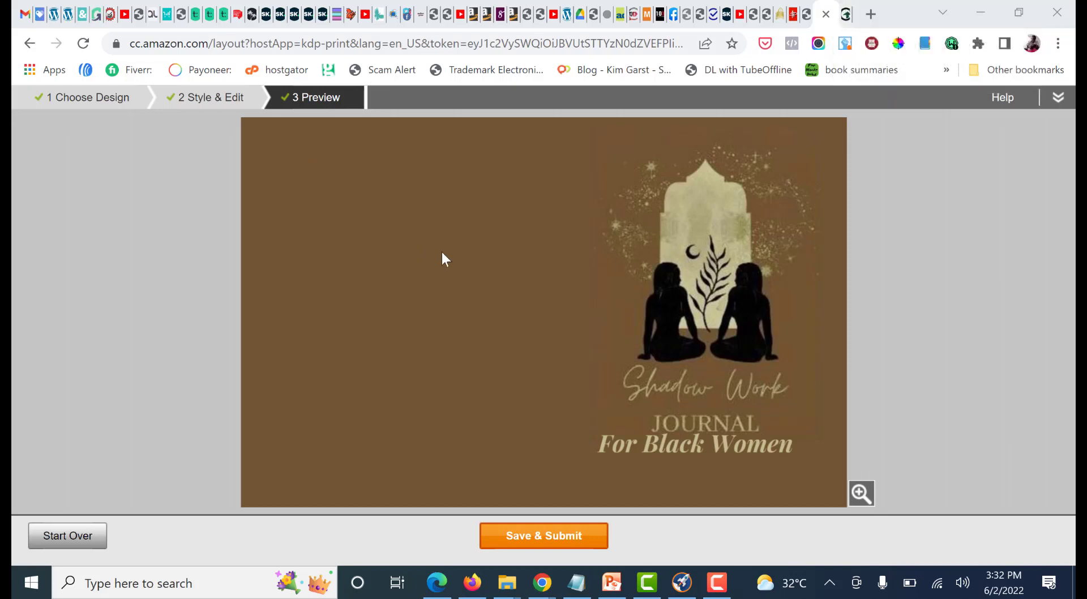
Search Google for "how to make an image 300 dpi" and open Convert Town's image DPI changer from the results
left_click(846, 14)
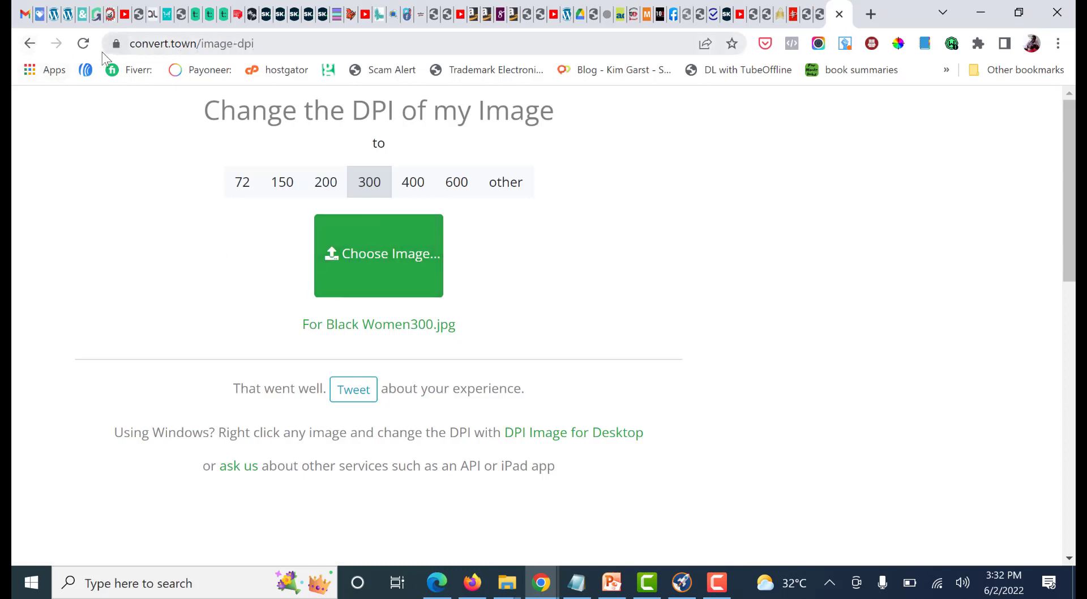
left_click(39, 44)
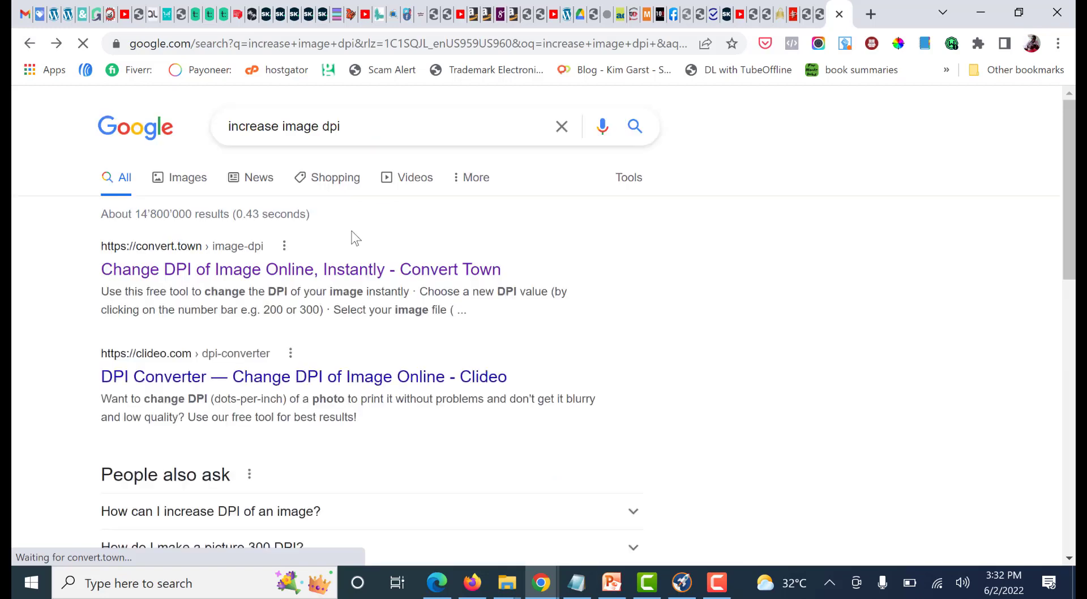
left_click(259, 134)
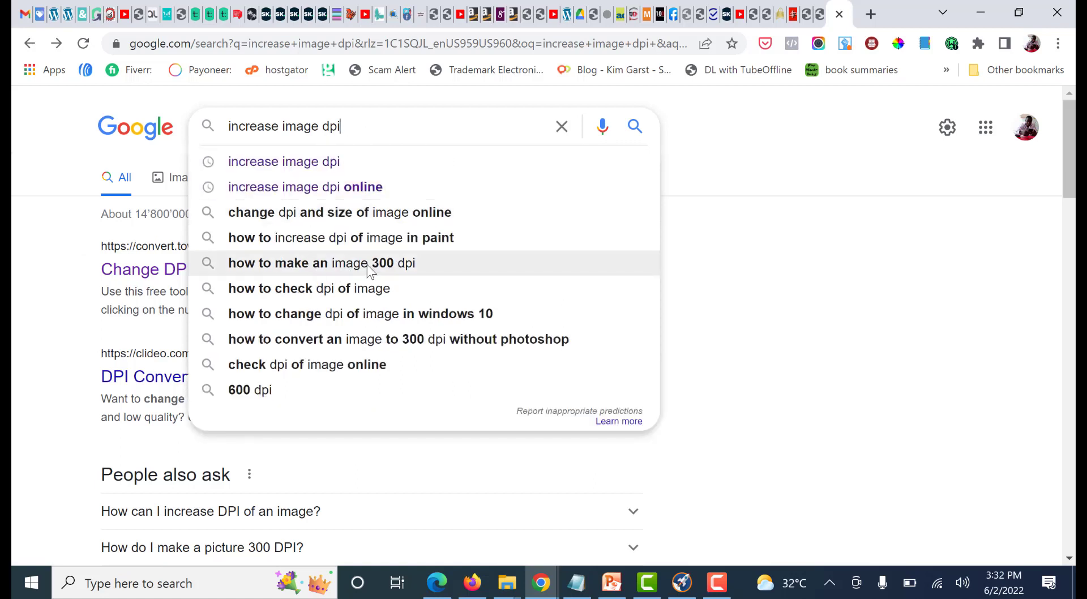
left_click(371, 270)
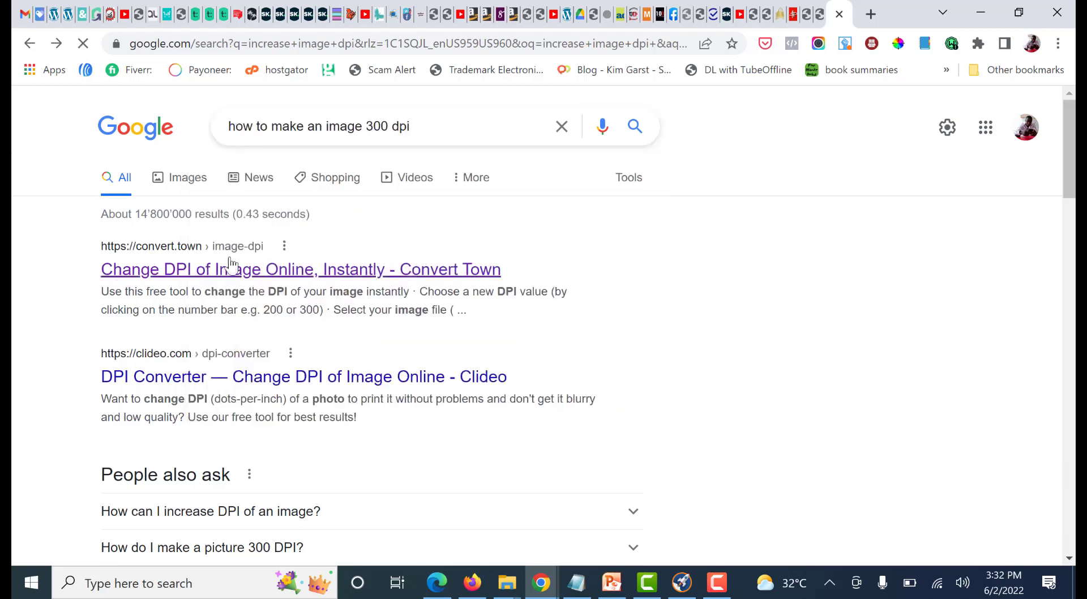
scroll(269, 320, "down", 2)
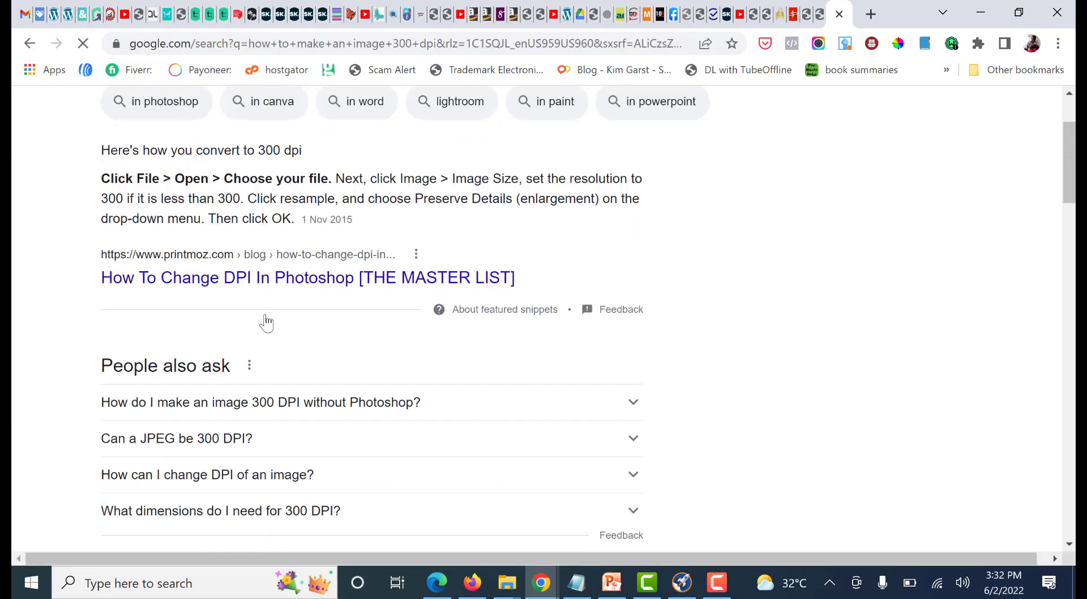
scroll(238, 334, "up", 2)
scroll(243, 280, "down", 6)
scroll(246, 294, "down", 3)
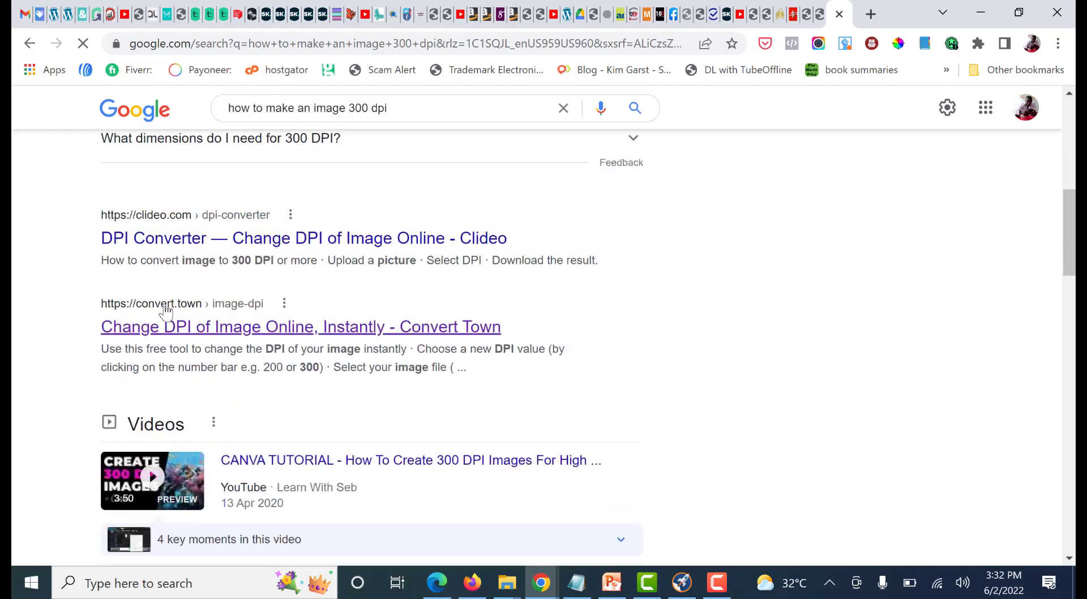
left_click(192, 329)
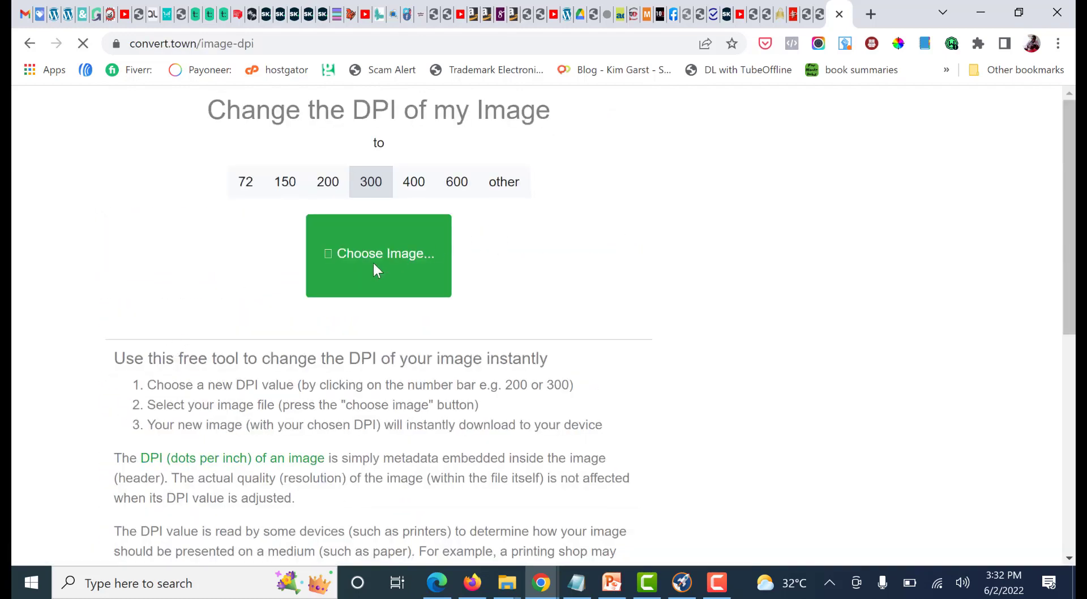
Convert the For Black Women image from the Downloads folder to 300 DPI and download the converted file
left_click(391, 270)
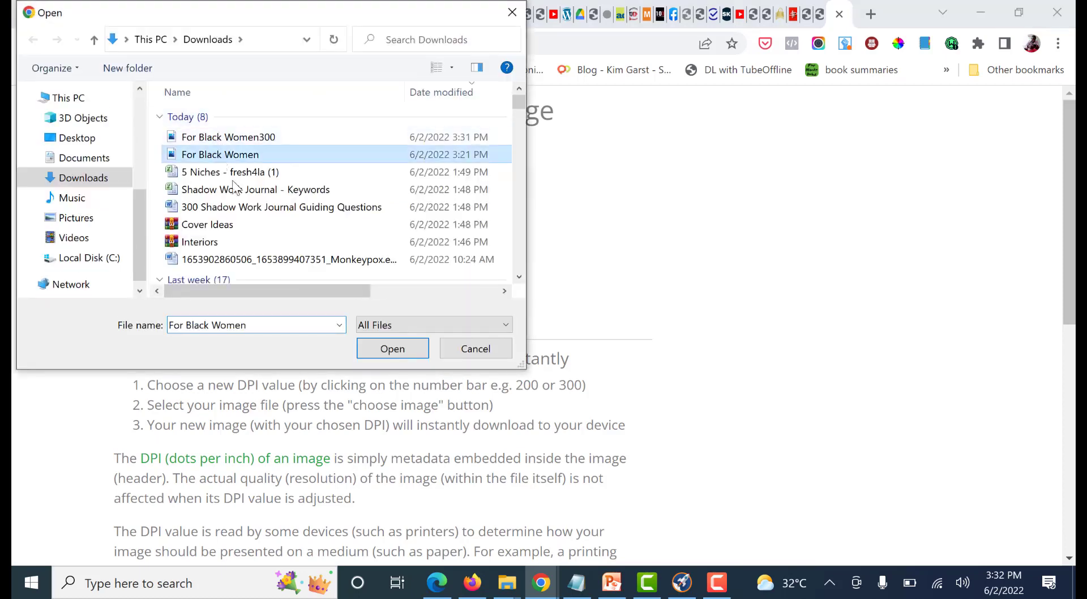
left_click(392, 349)
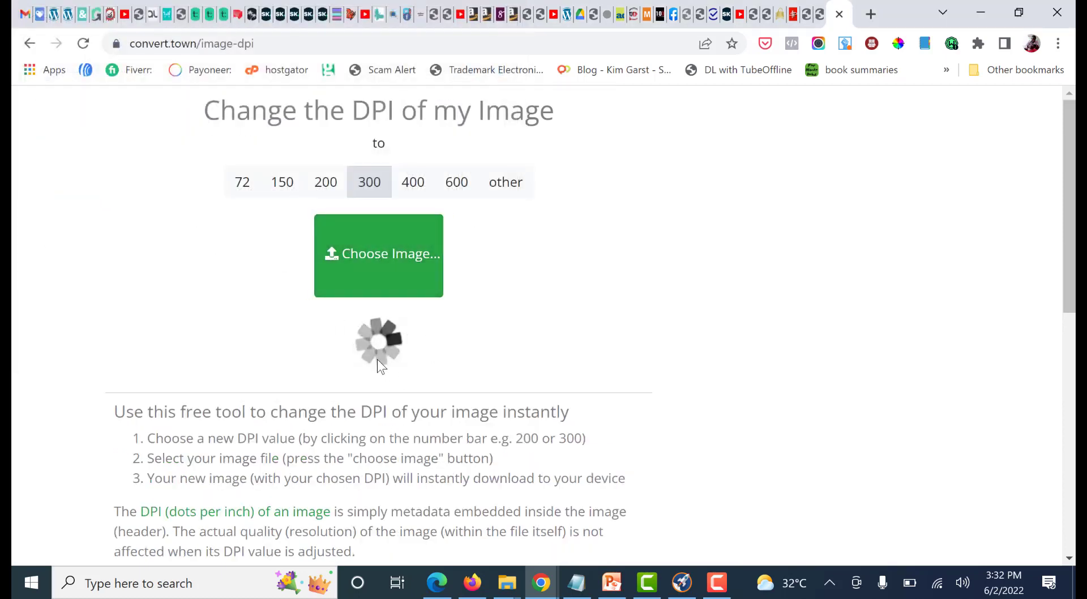
left_click(387, 334)
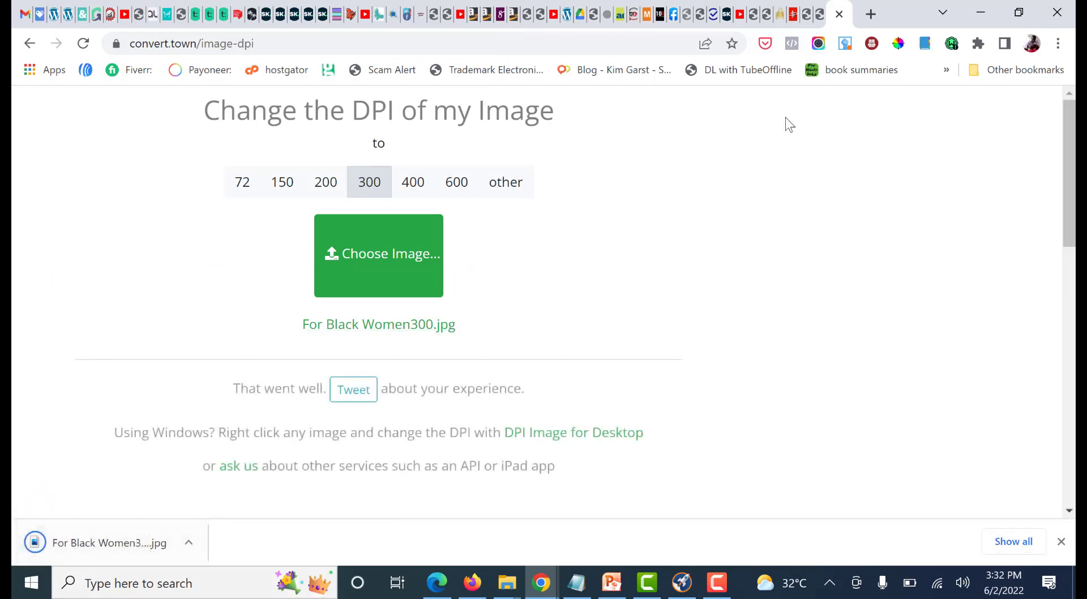
Return to Cover Creator, save and submit the previewed cover, and dismiss the browser's download notice
left_click(820, 14)
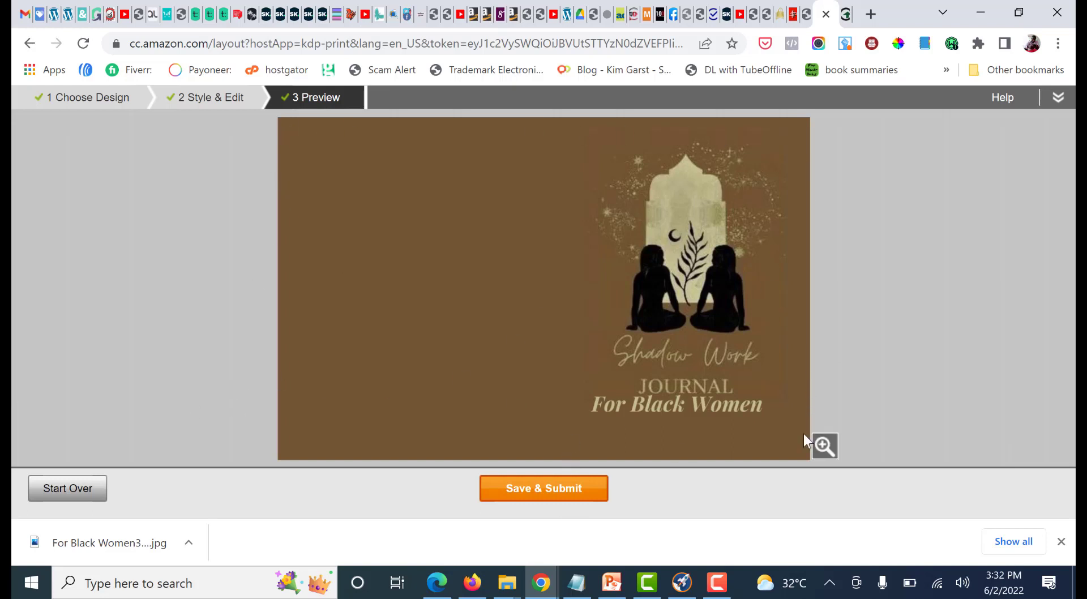
left_click(547, 497)
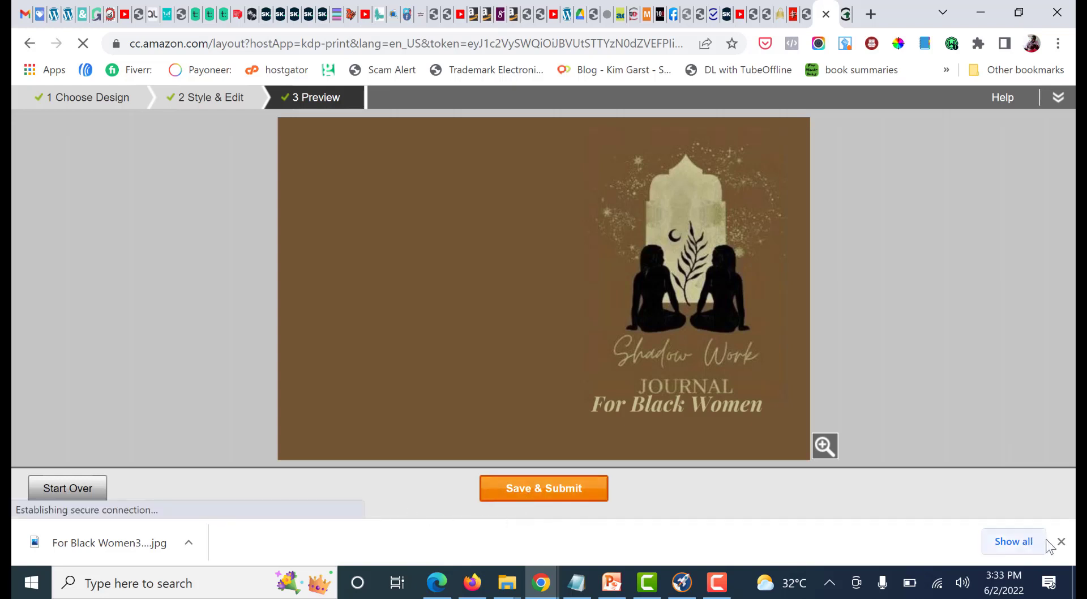
left_click(1061, 542)
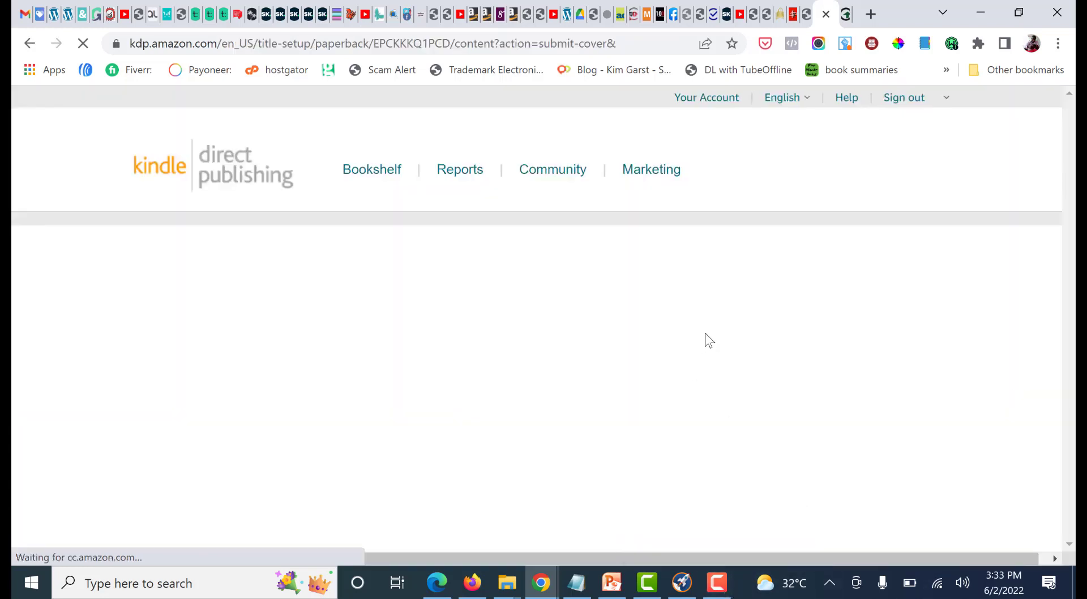
Launch the print previewer for the uploaded manuscript and cover, continuing past the browser window size warning
scroll(694, 341, "down", 15)
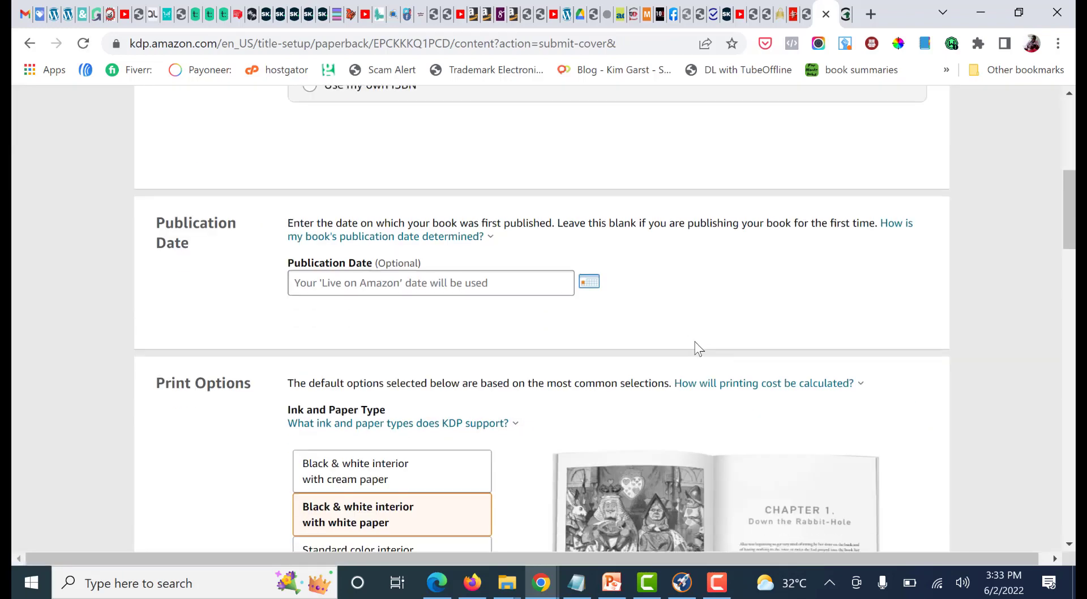
scroll(691, 353, "down", 12)
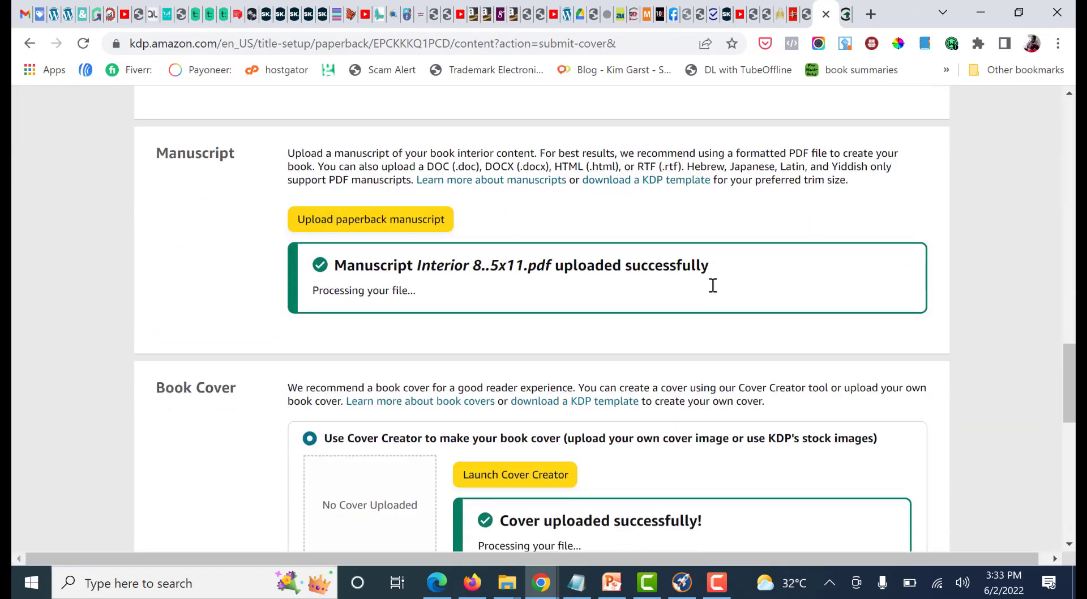
scroll(942, 375, "down", 9)
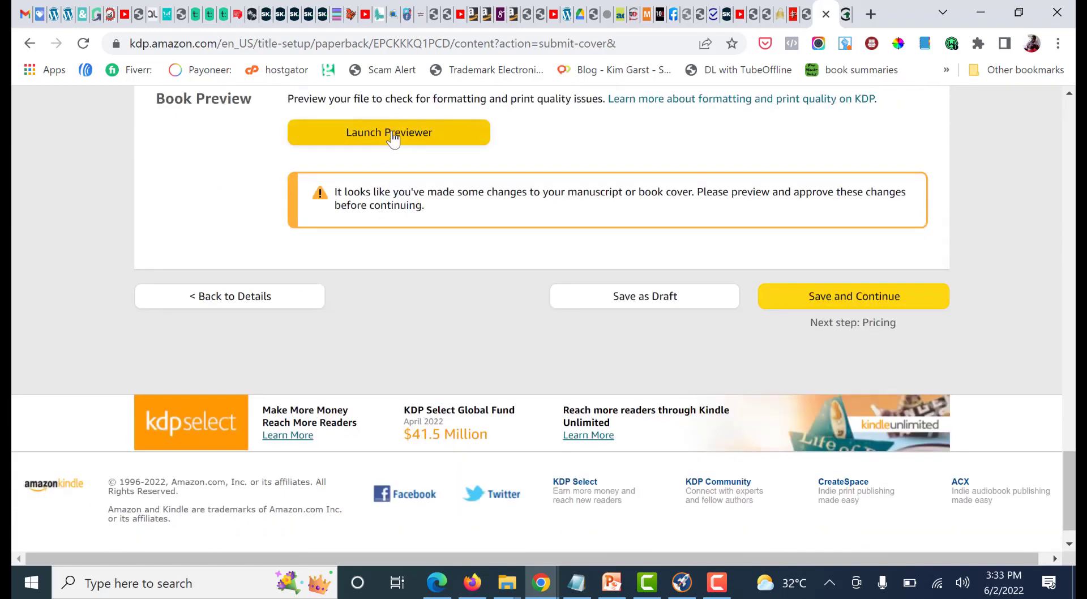
left_click(390, 139)
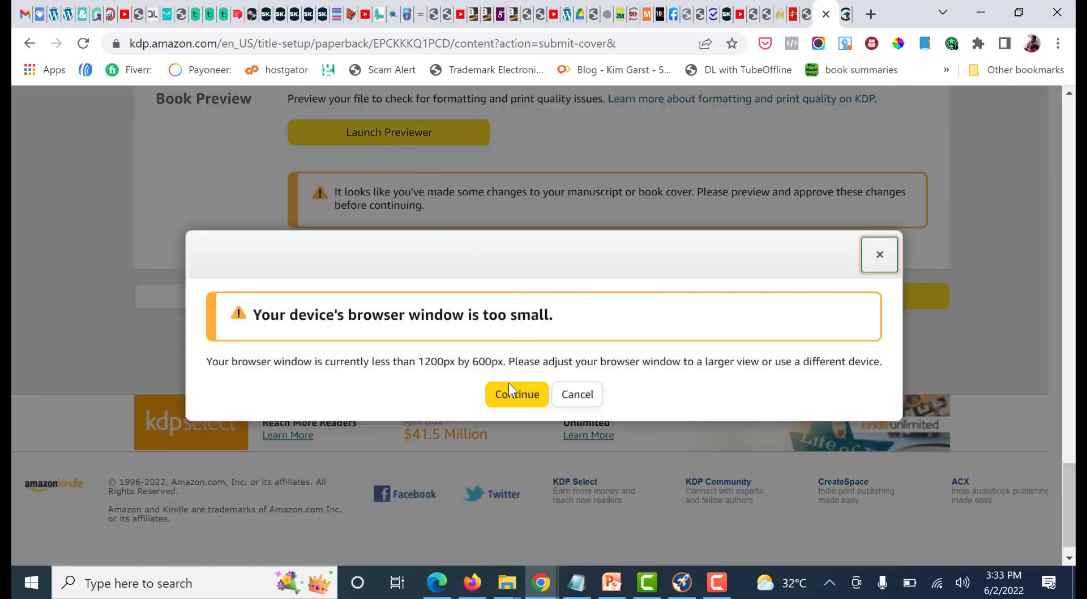
left_click(514, 399)
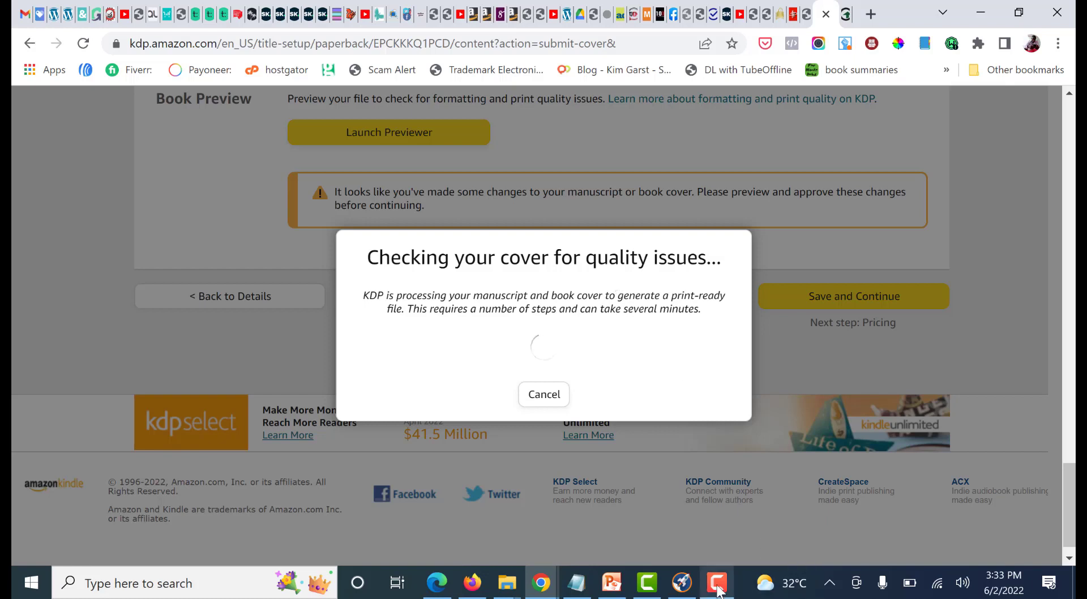
mouse_move(718, 592)
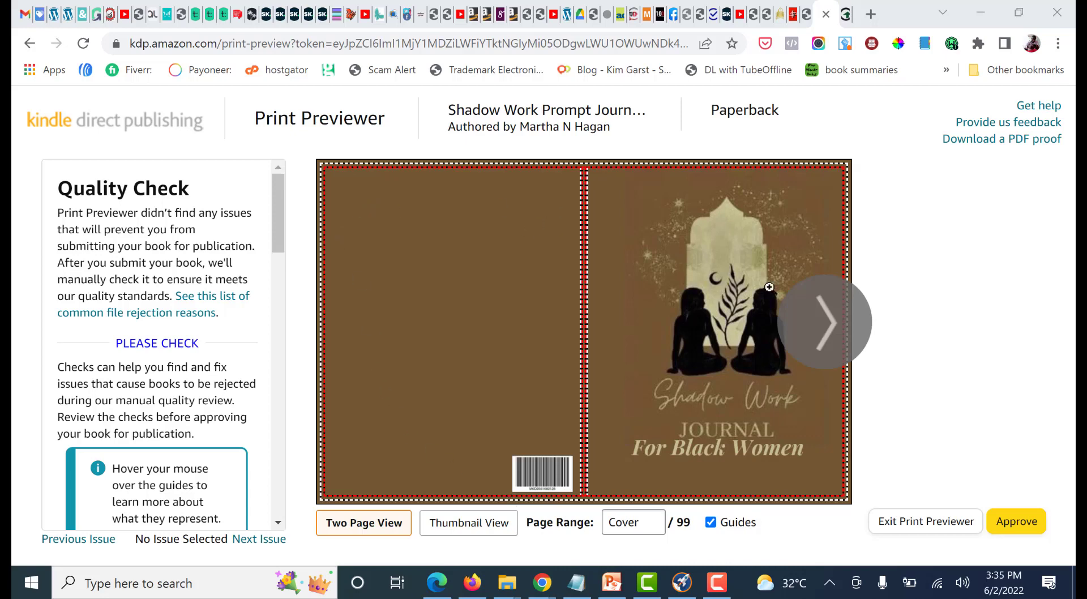
Review the quality check notes and cover in the print previewer, then approve the book
scroll(227, 351, "down", 5)
scroll(209, 326, "down", 15)
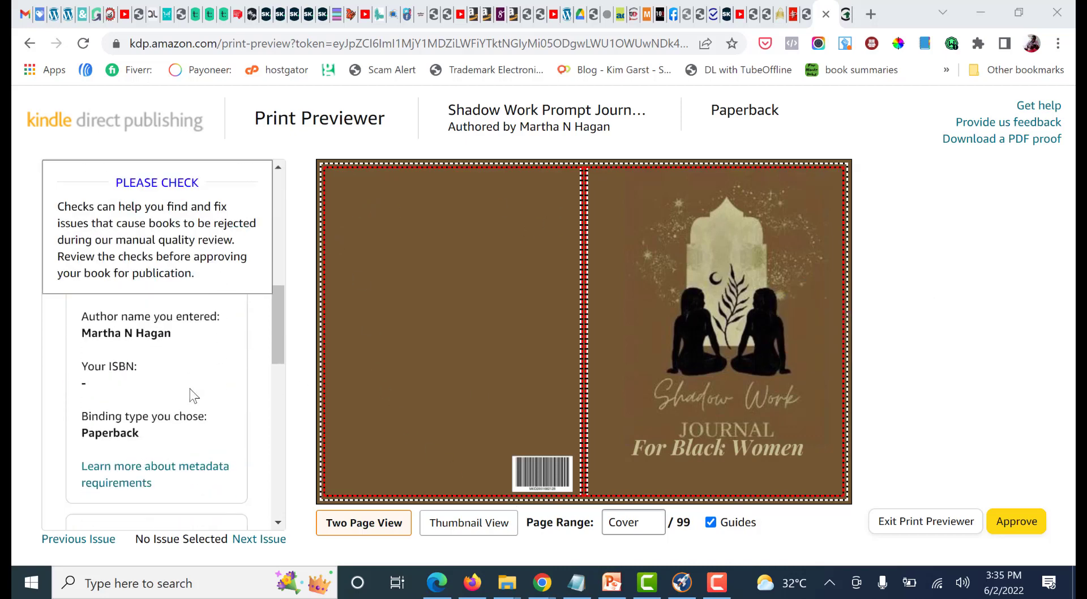
scroll(191, 447, "up", 20)
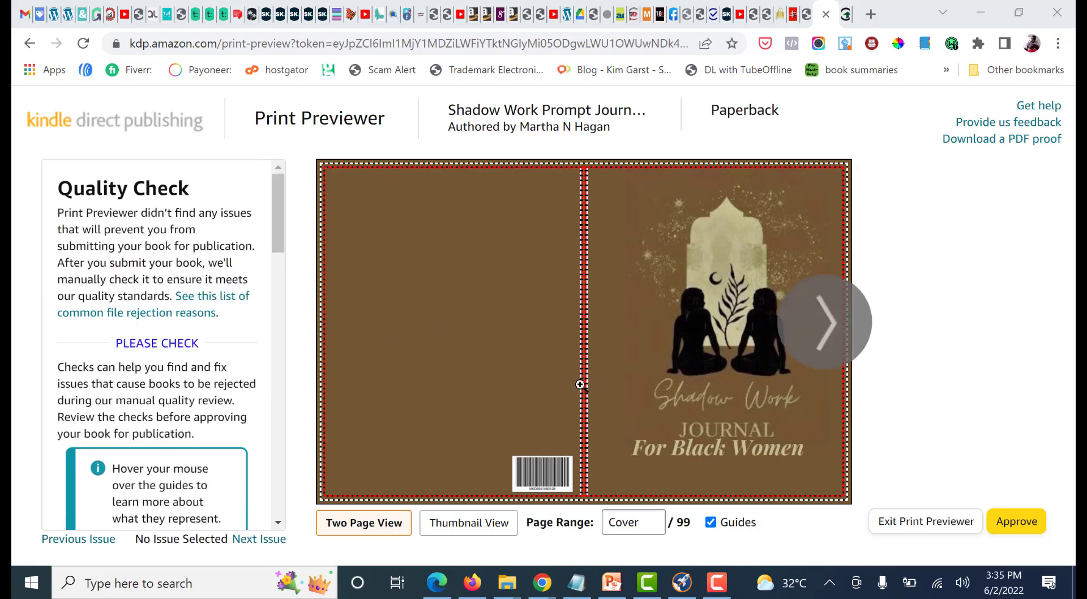
scroll(179, 397, "down", 3)
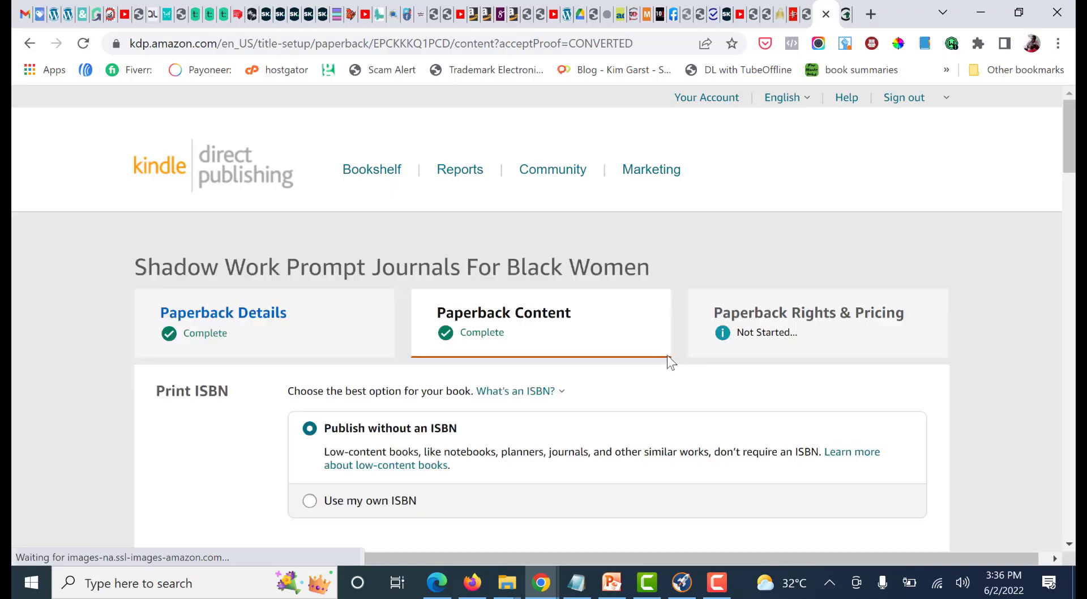
Review the print options and printing cost summary, then save the paperback content and continue to the pricing stage
scroll(945, 344, "down", 6)
scroll(944, 345, "down", 15)
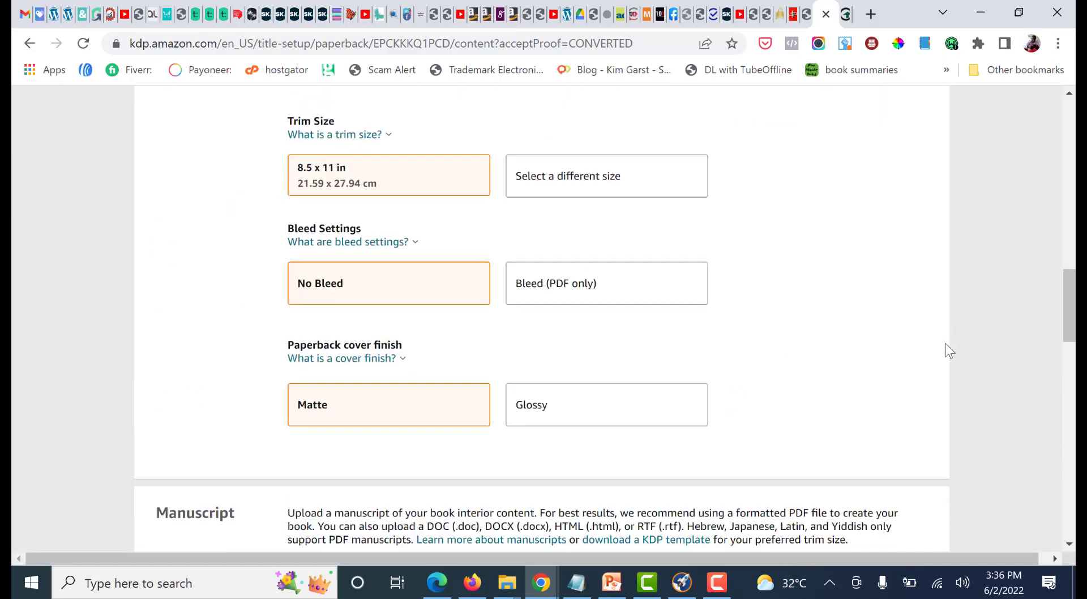
scroll(902, 369, "down", 5)
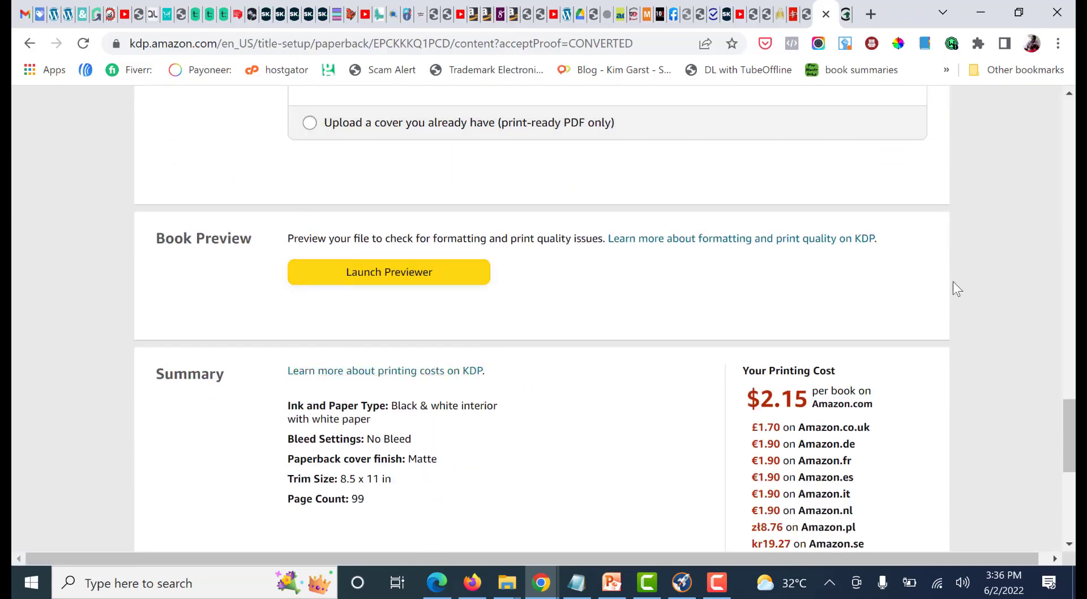
scroll(954, 286, "down", 3)
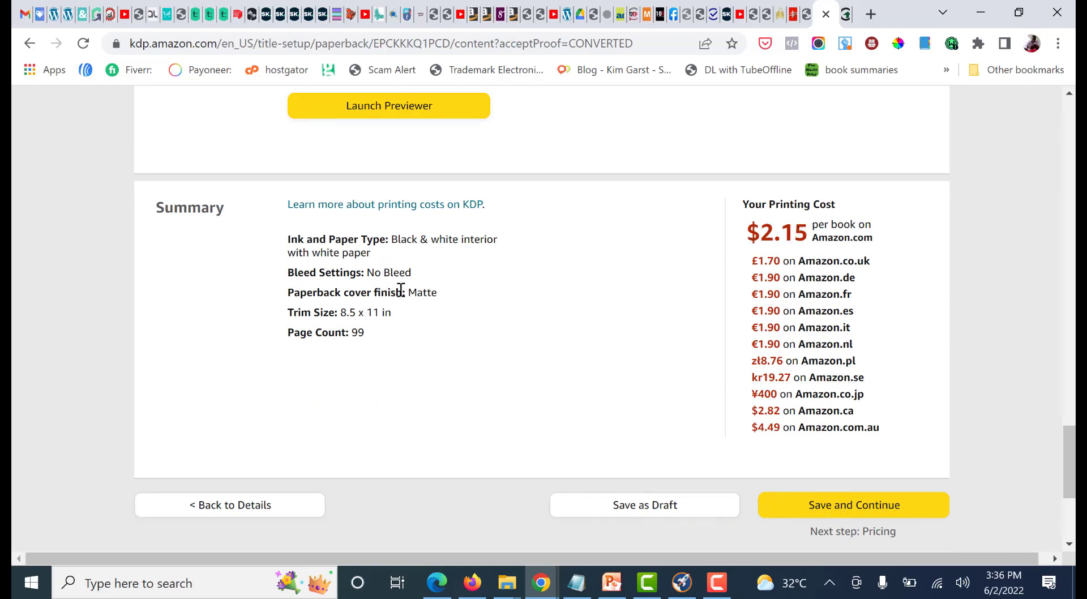
left_click(848, 511)
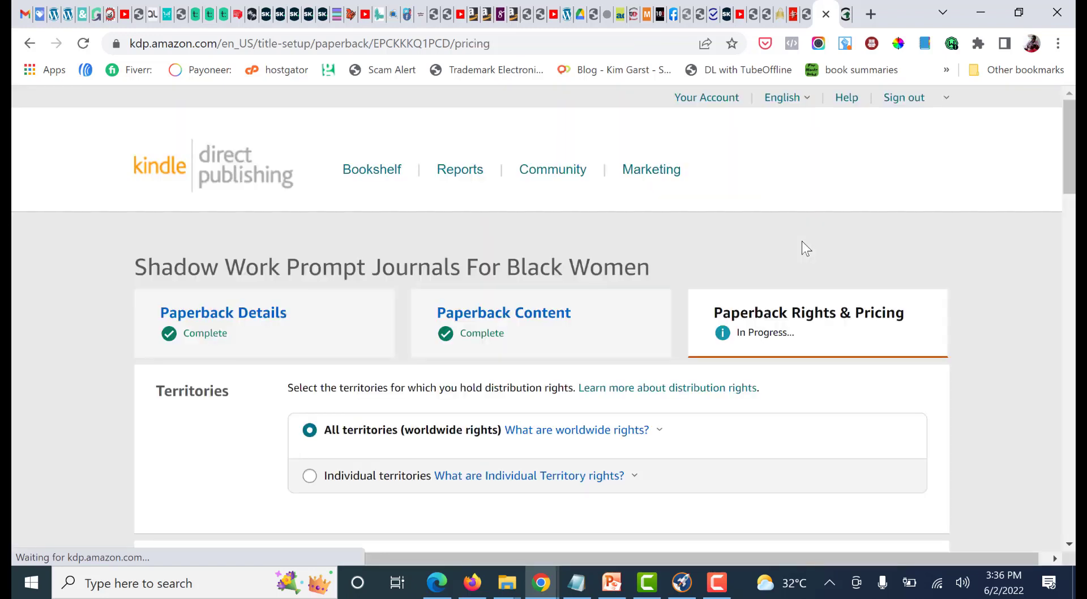
Examine the territories, primary marketplace and list price limits, and read the explanation of Expanded Distribution
scroll(937, 258, "down", 1)
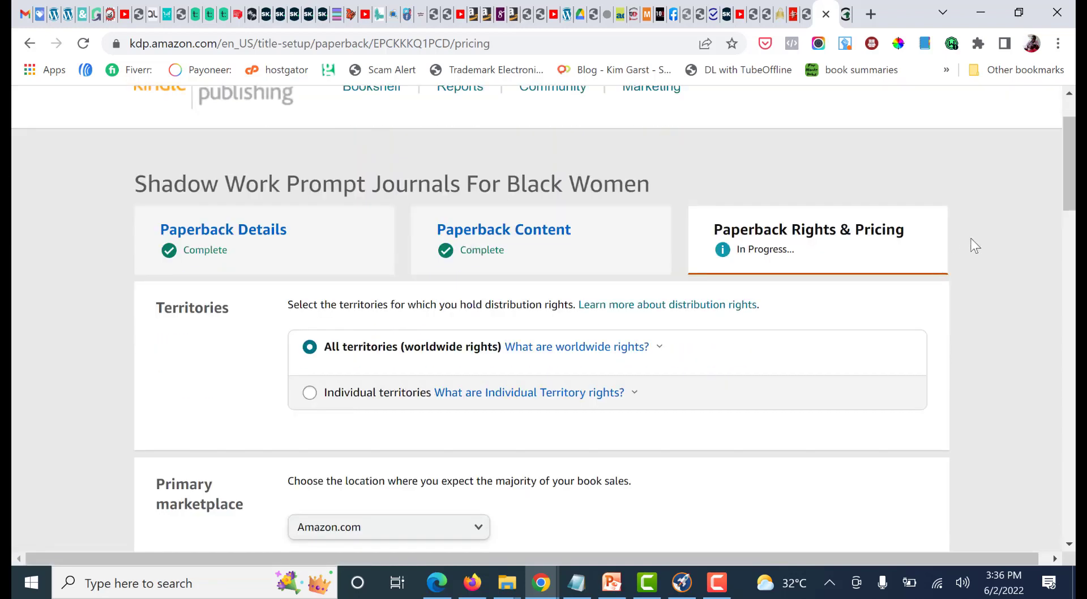
scroll(970, 241, "down", 2)
scroll(917, 207, "down", 2)
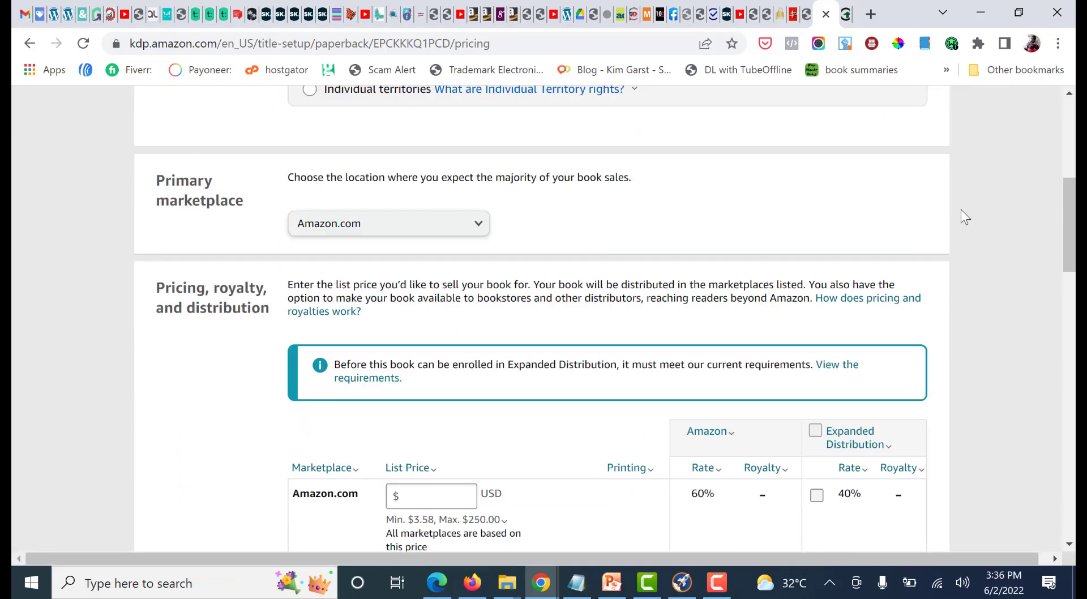
scroll(1046, 220, "down", 4)
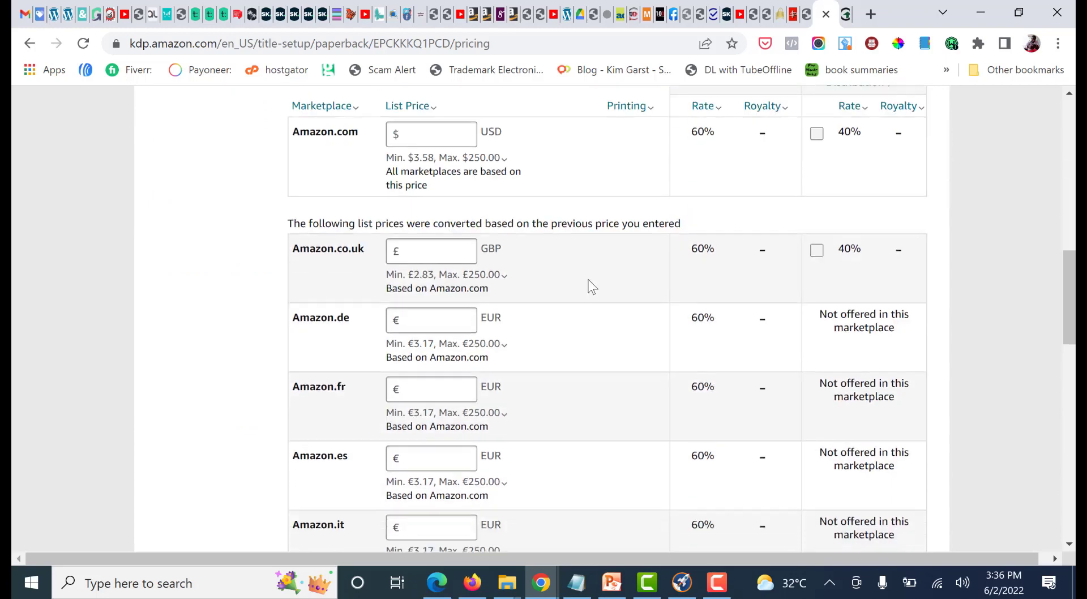
scroll(358, 333, "up", 2)
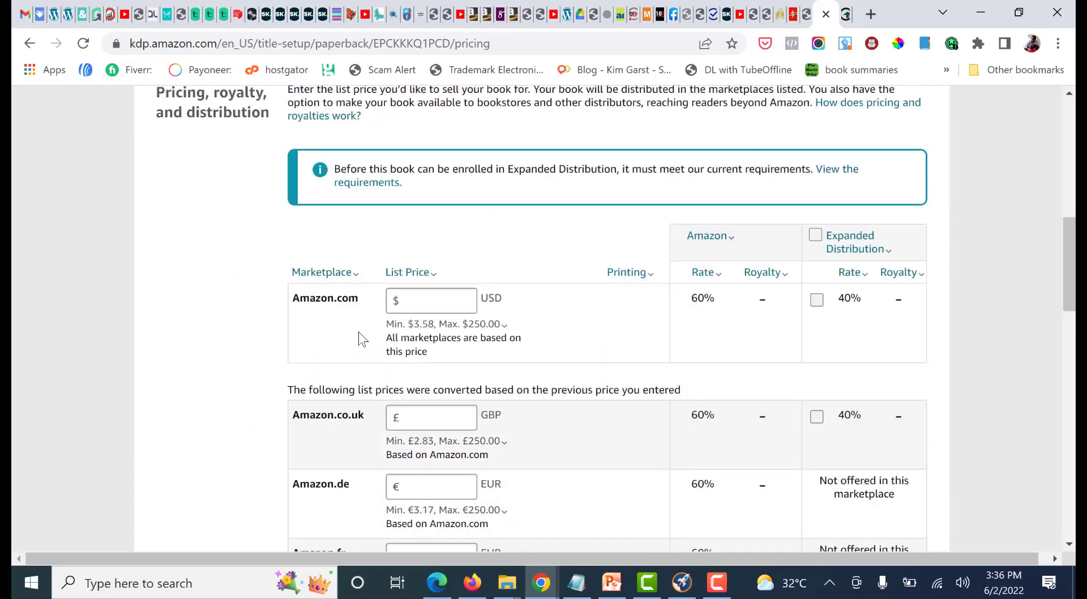
left_click(421, 302)
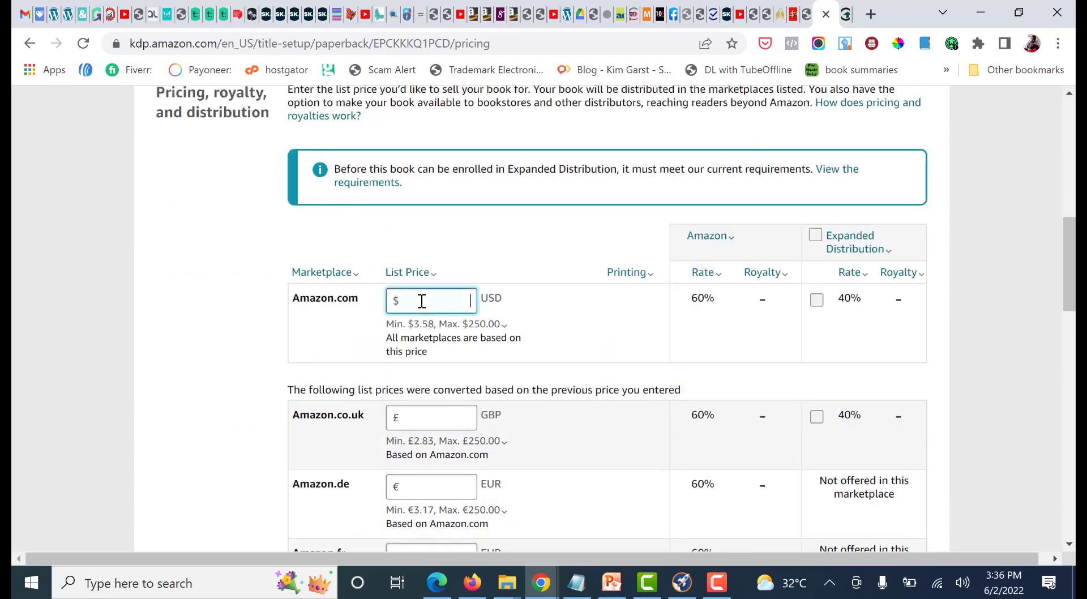
left_click(512, 326)
left_click(358, 239)
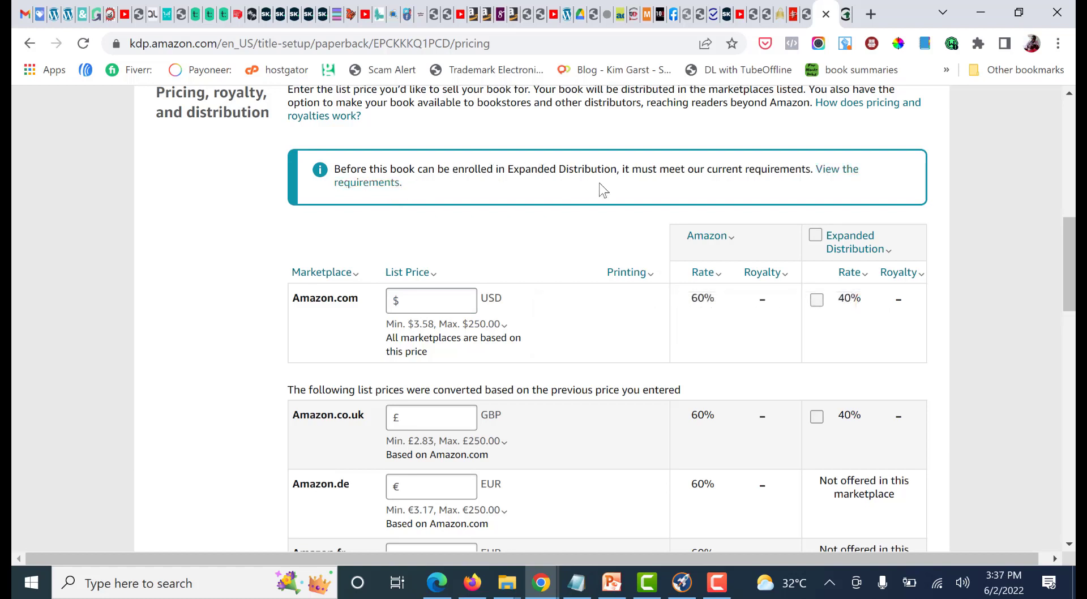
left_click(832, 237)
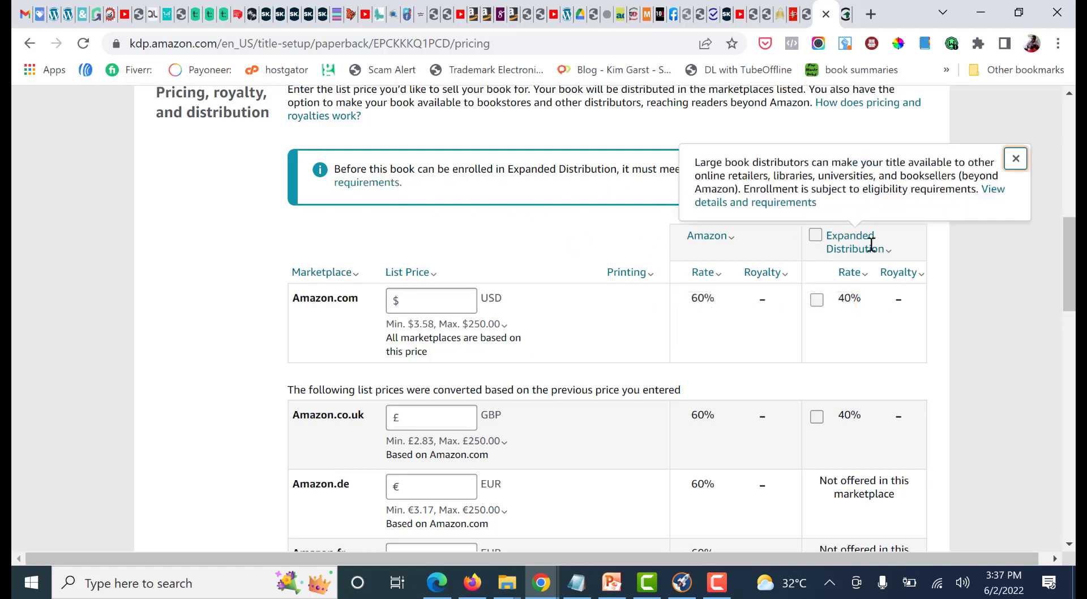
left_click(549, 290)
Set the paperback's Amazon.com list price to 8.99 USD as the basis for the other marketplaces
left_click(423, 297)
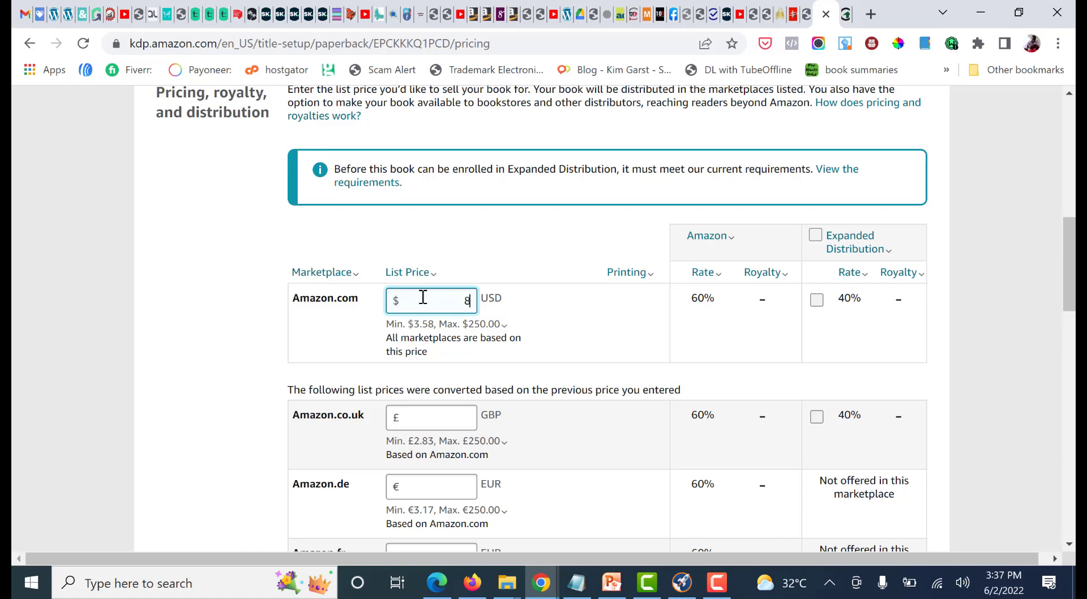
type("8.99")
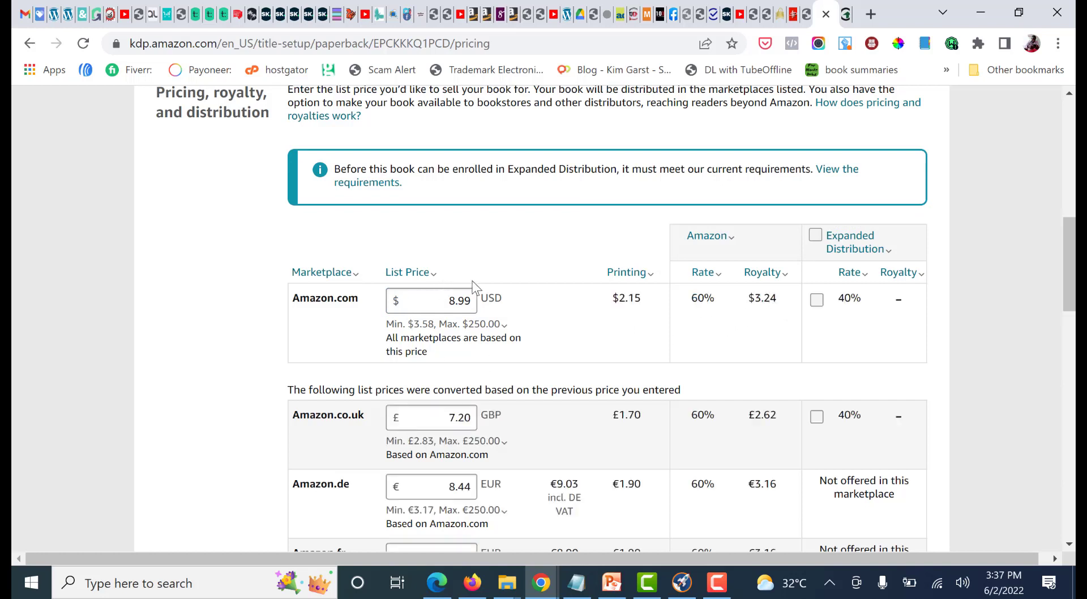
Review the converted list prices and royalties for the other marketplaces, then read the terms and conditions and the proof and publishing options
left_click(485, 325)
left_click(502, 281)
scroll(976, 286, "down", 15)
scroll(978, 296, "up", 15)
scroll(875, 317, "down", 15)
scroll(302, 332, "up", 3)
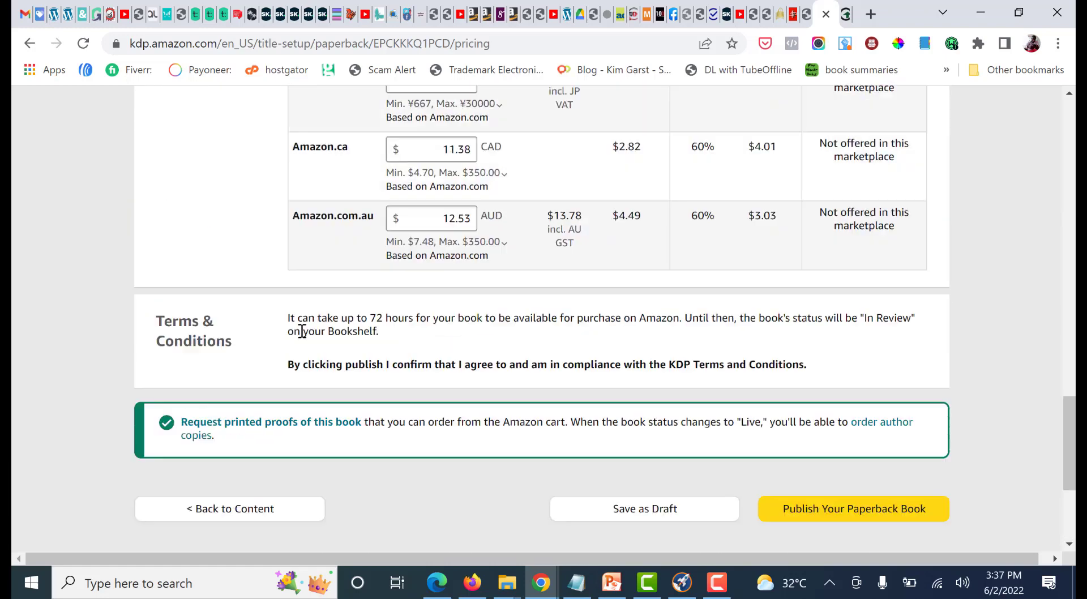
scroll(302, 331, "down", 4)
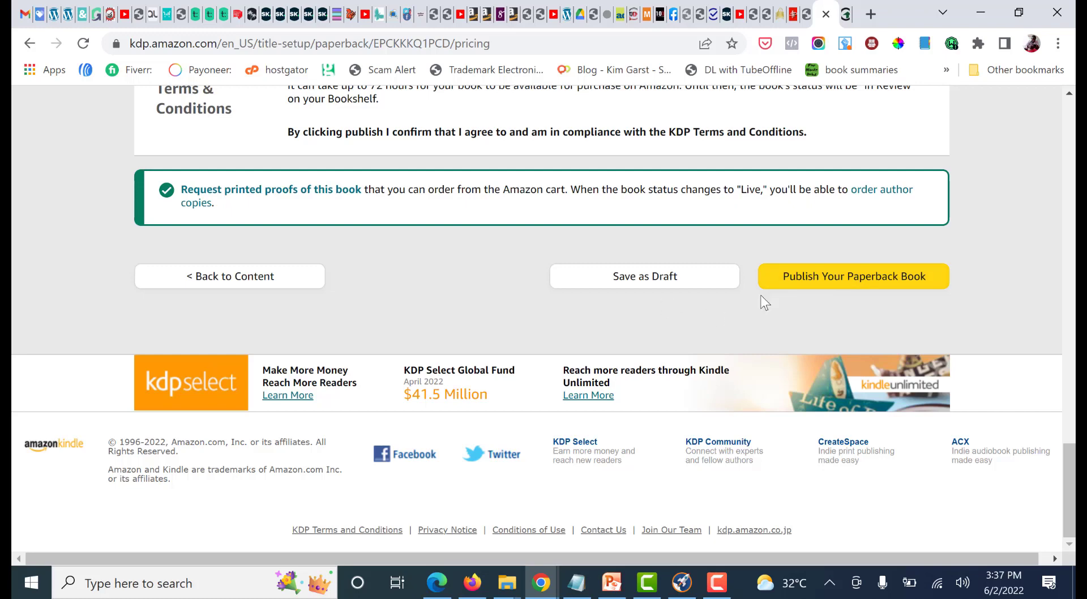
Recheck the whole rights and pricing page, from territories and primary marketplace through list prices to the terms and publishing options
scroll(384, 333, "up", 7)
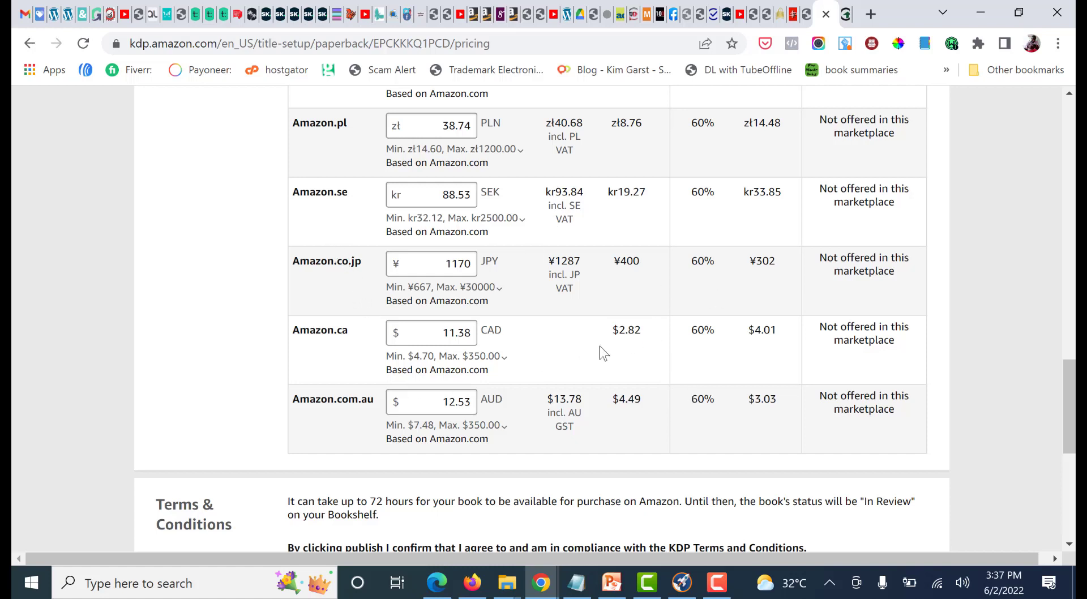
scroll(383, 461, "up", 20)
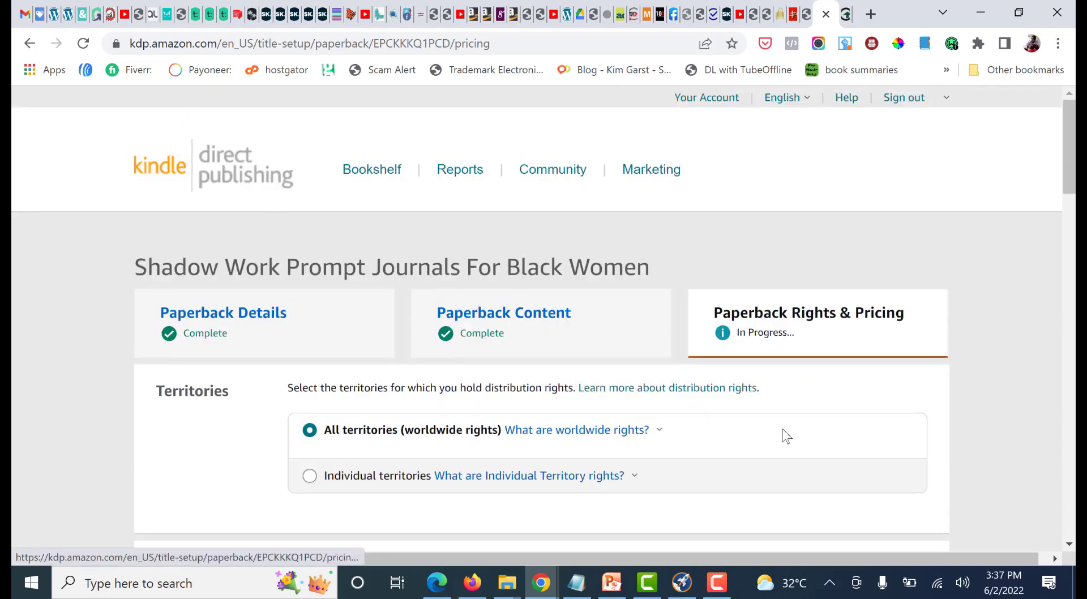
scroll(834, 396, "down", 2)
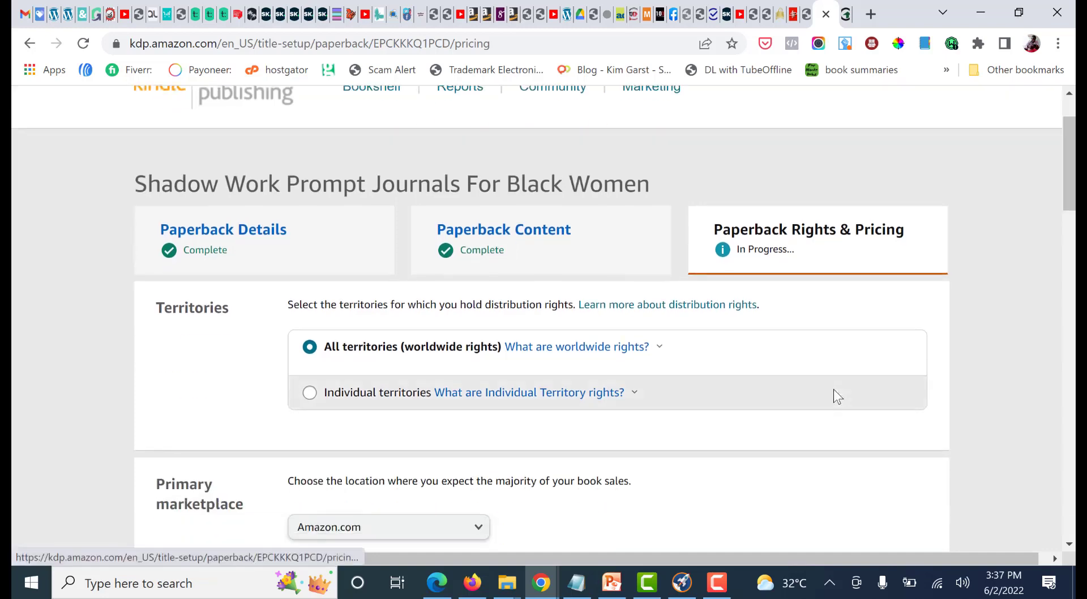
scroll(862, 360, "down", 5)
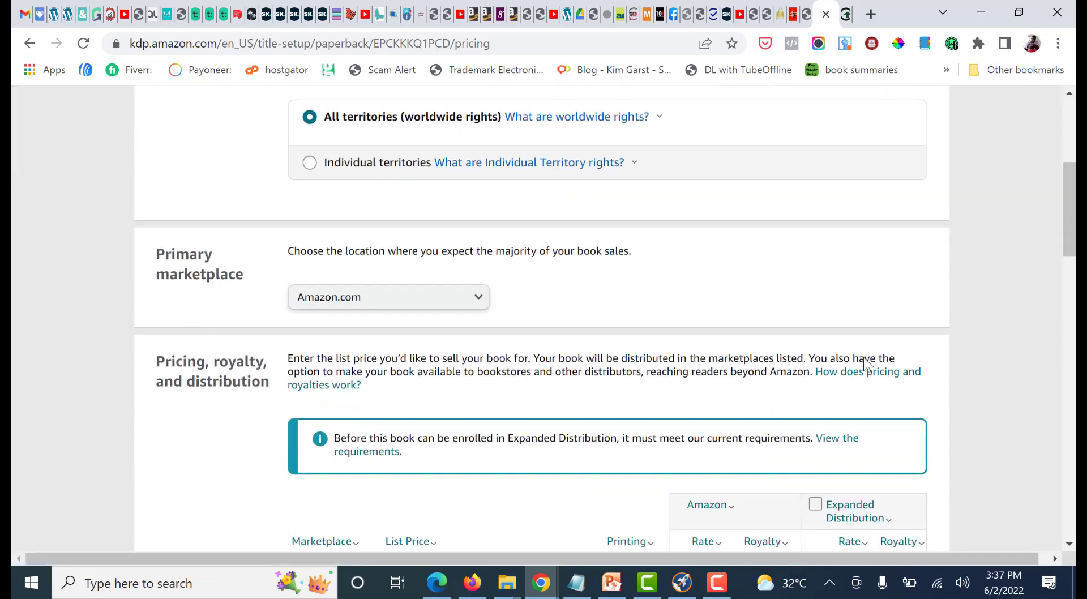
scroll(982, 326, "down", 3)
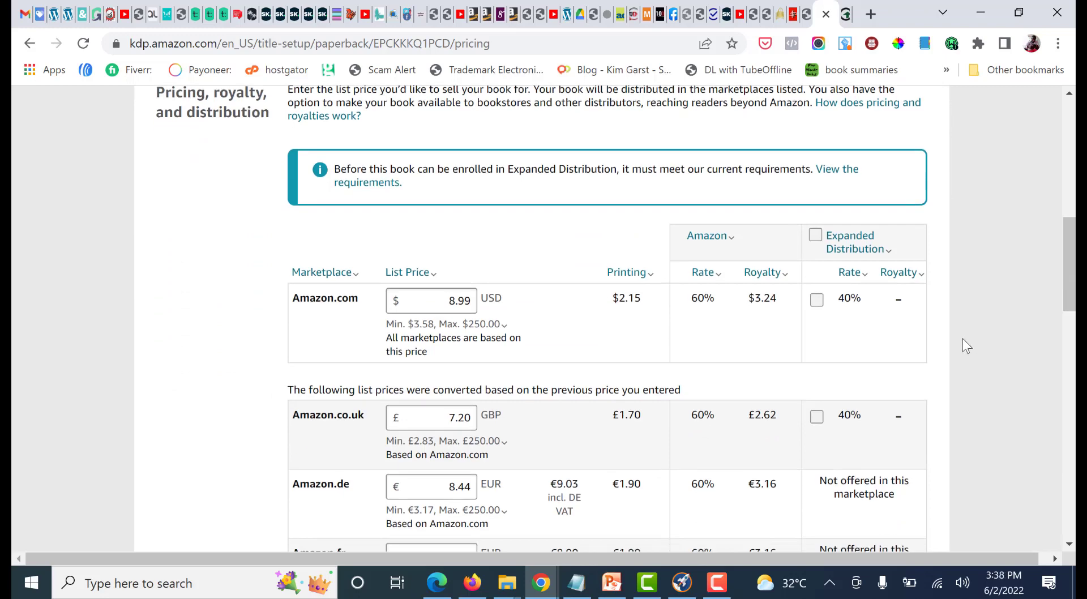
scroll(965, 339, "up", 10)
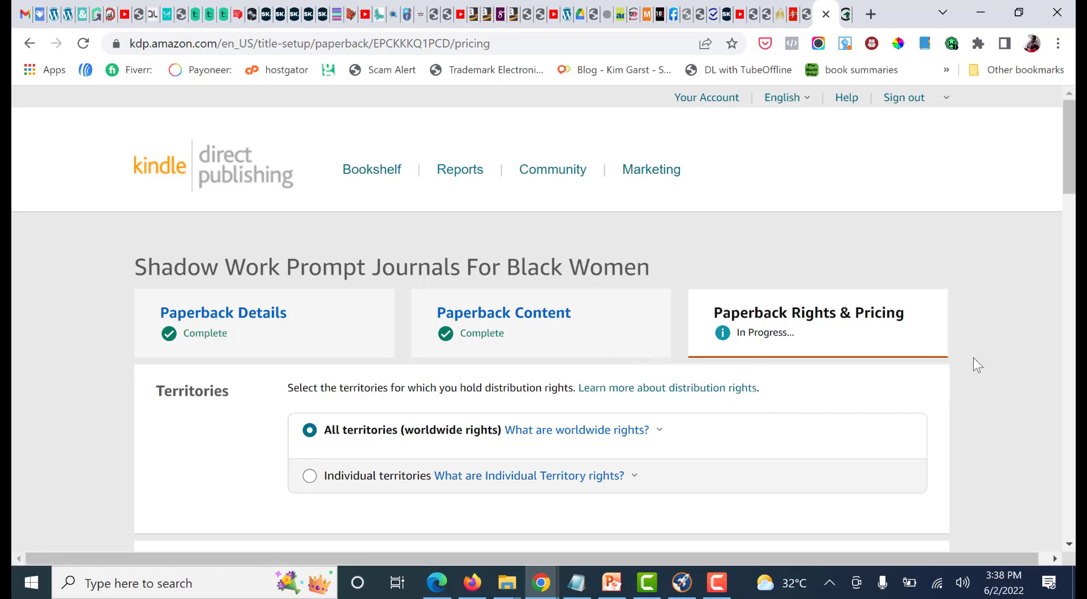
scroll(978, 355, "down", 1)
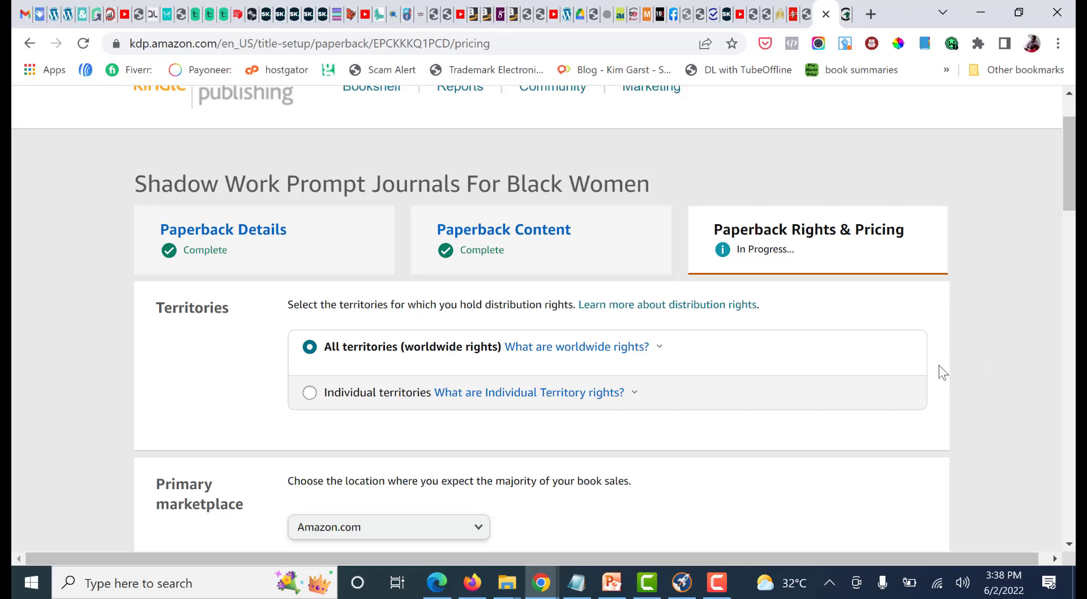
scroll(941, 372, "down", 2)
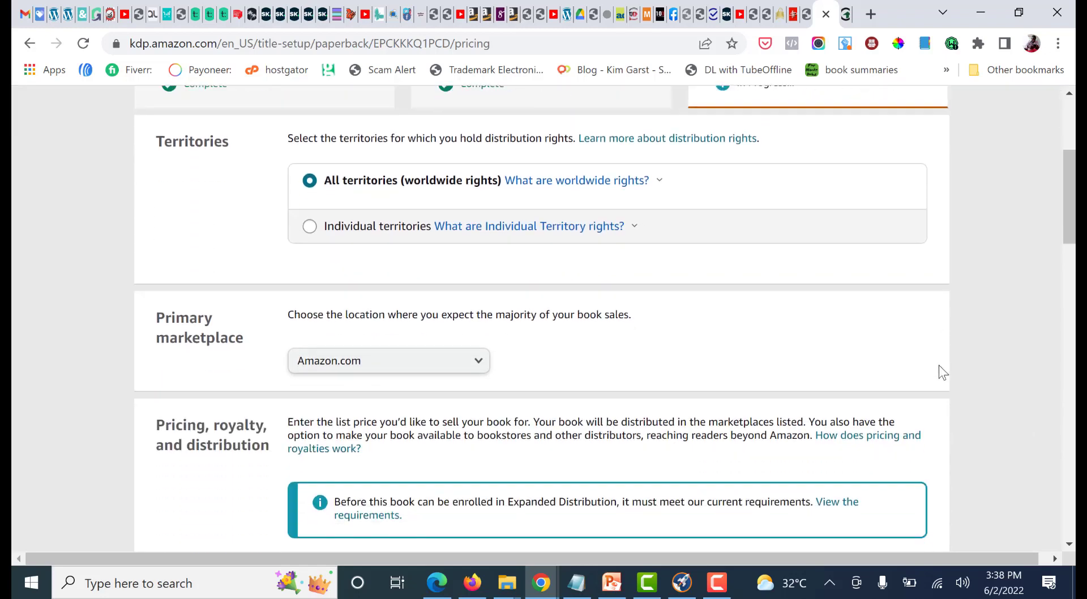
scroll(946, 351, "down", 2)
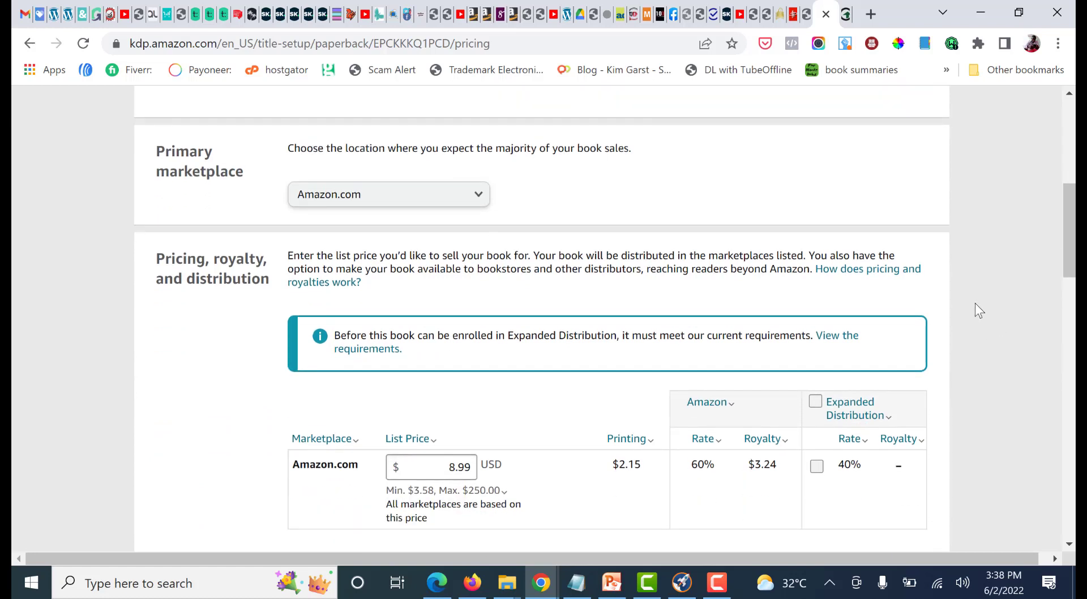
scroll(971, 306, "down", 7)
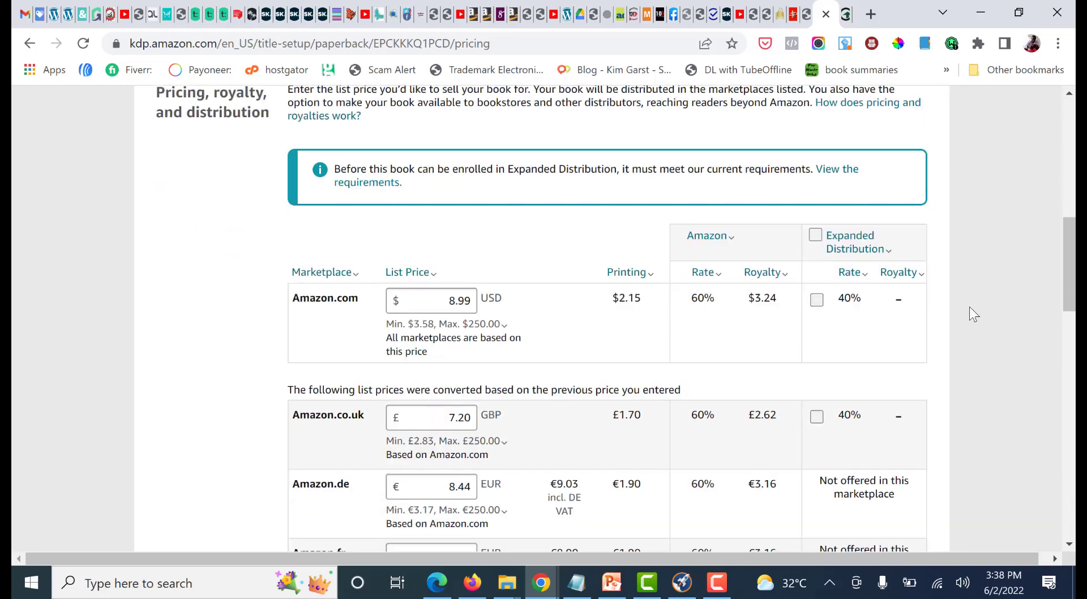
scroll(969, 309, "down", 7)
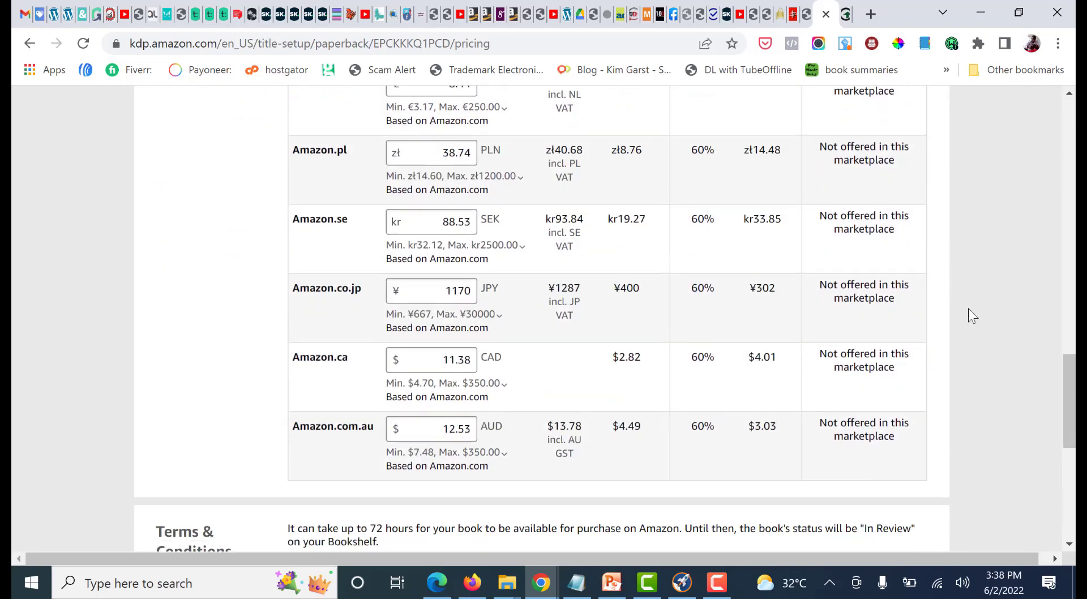
scroll(1031, 396, "down", 2)
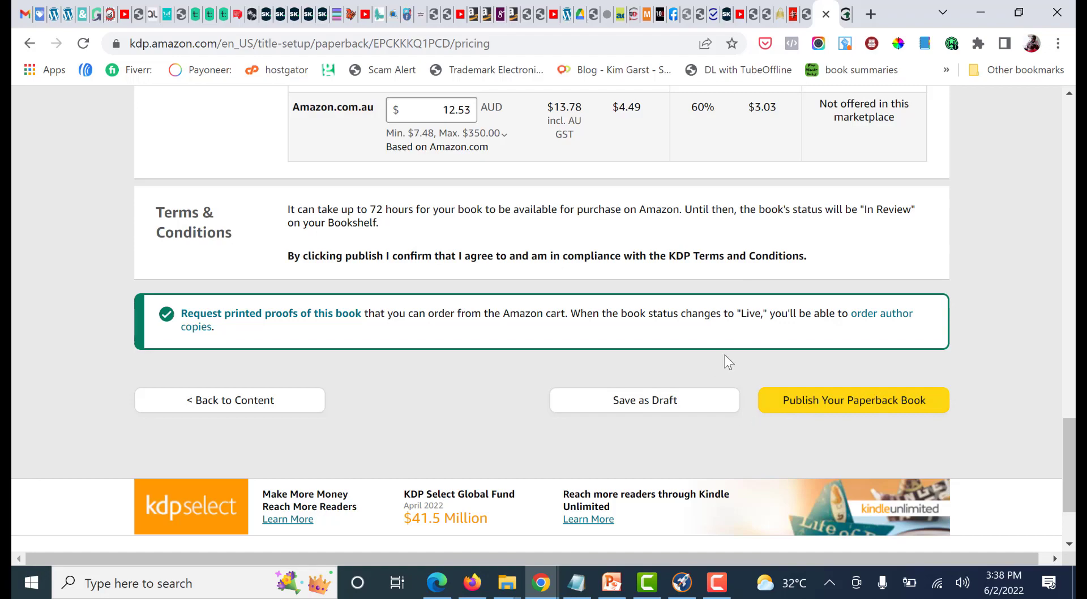
scroll(685, 343, "up", 10)
scroll(688, 347, "up", 15)
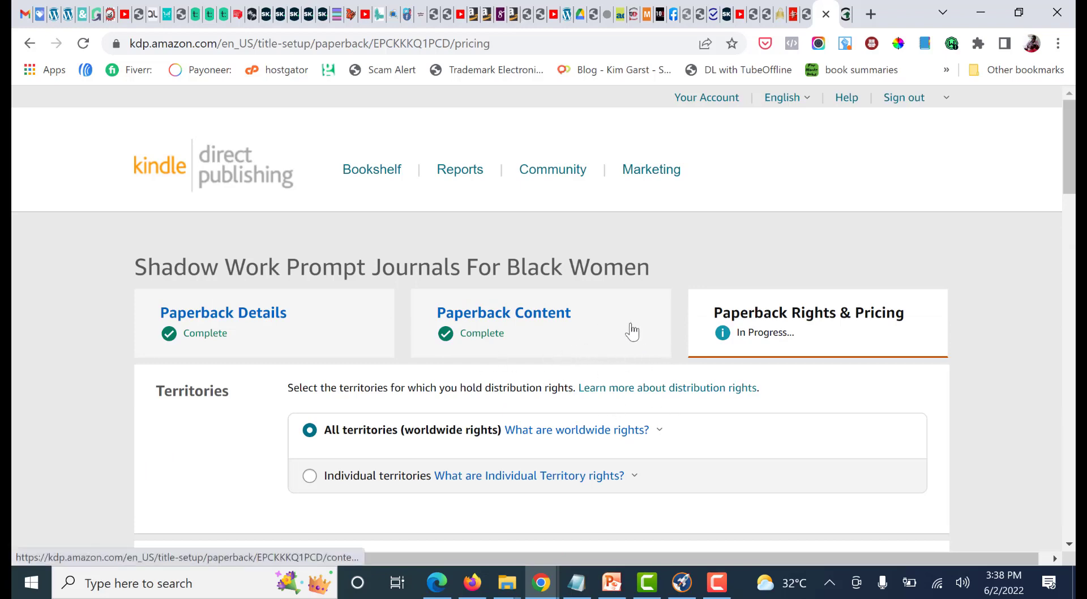
scroll(1060, 260, "down", 2)
scroll(1004, 290, "down", 20)
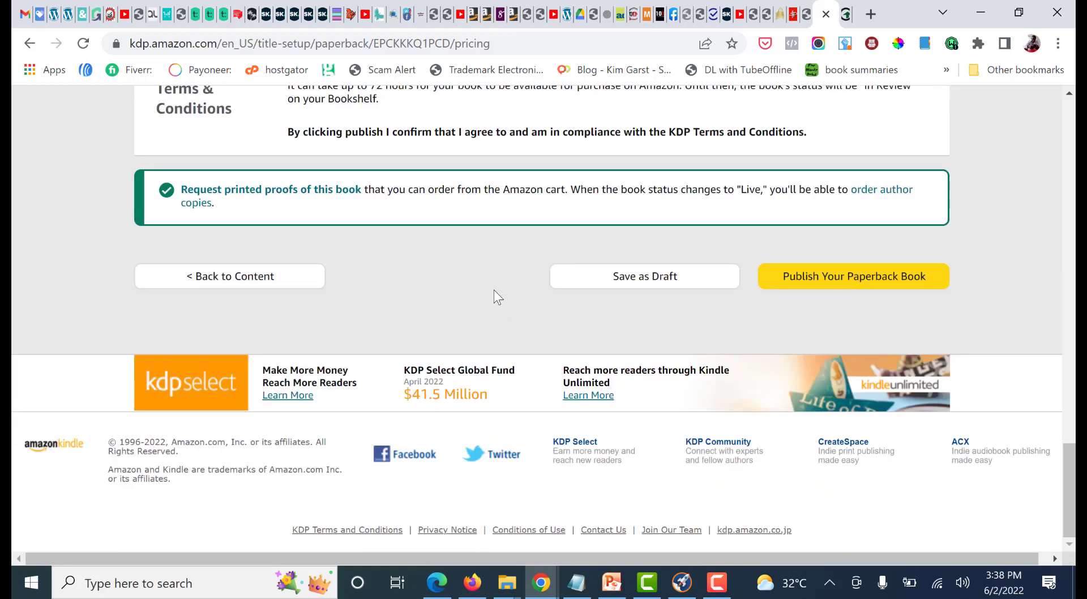
left_click(717, 583)
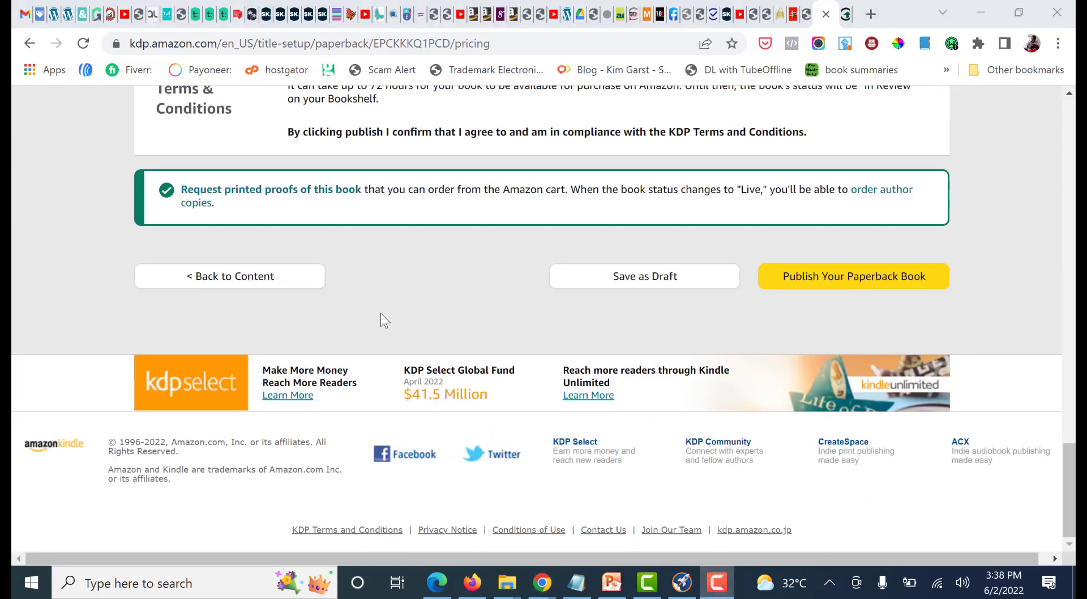